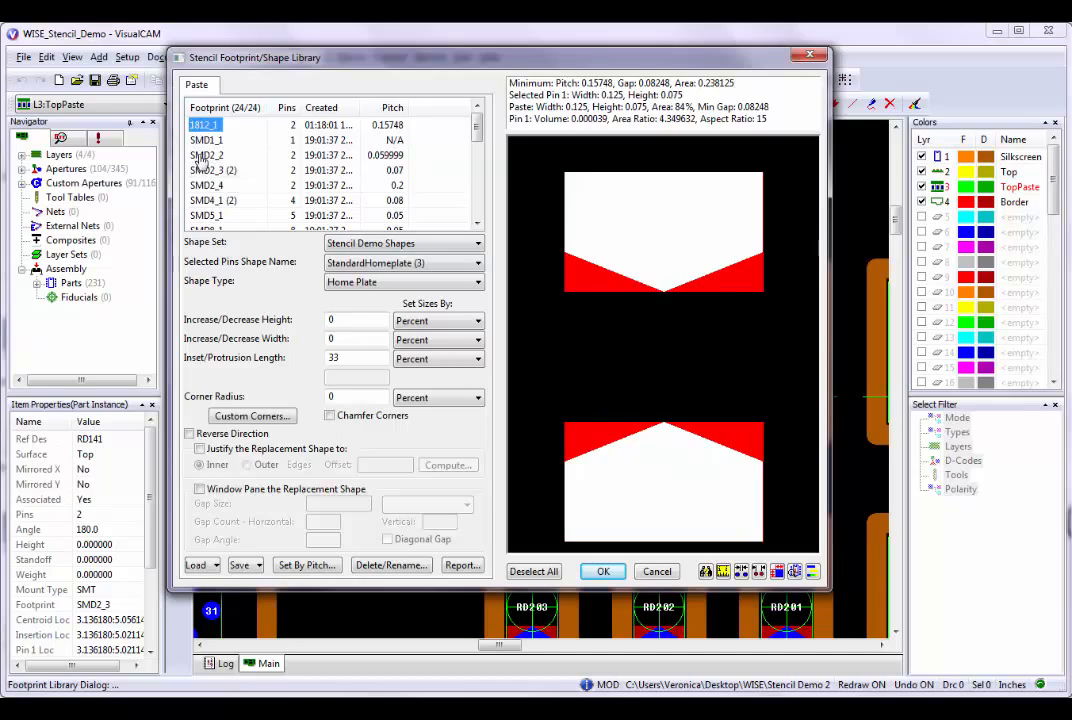
Select the SMD2_3 footprint in the stencil library and enlarge the library window to give the preview more room.
click(199, 172)
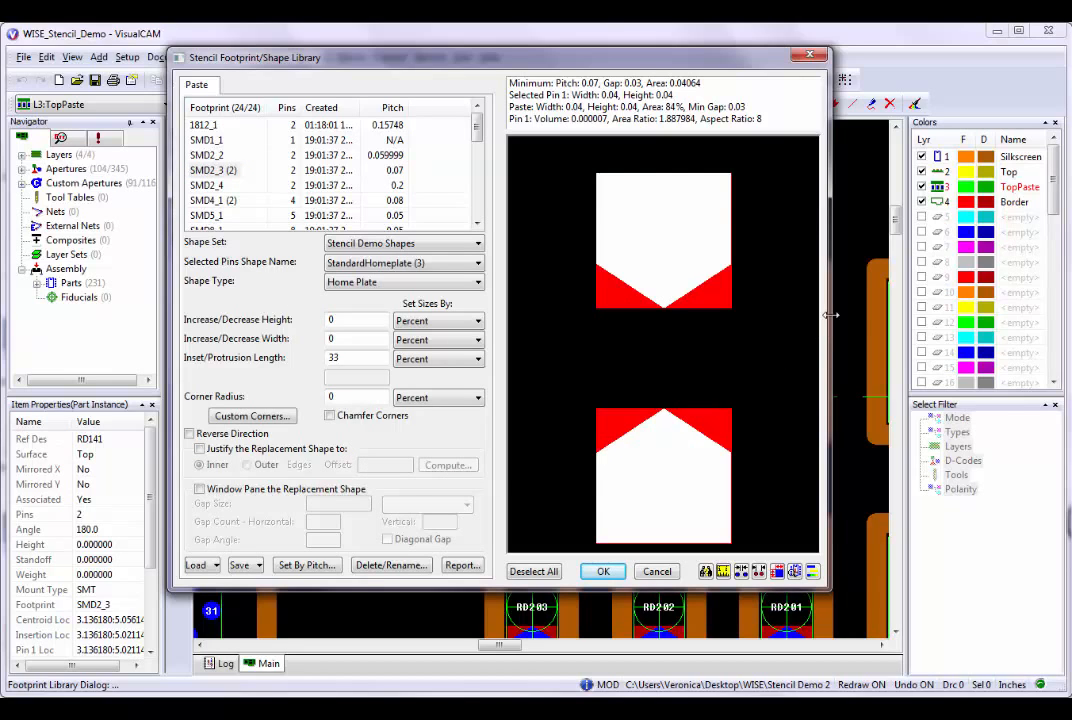
drag(830, 315, 928, 338)
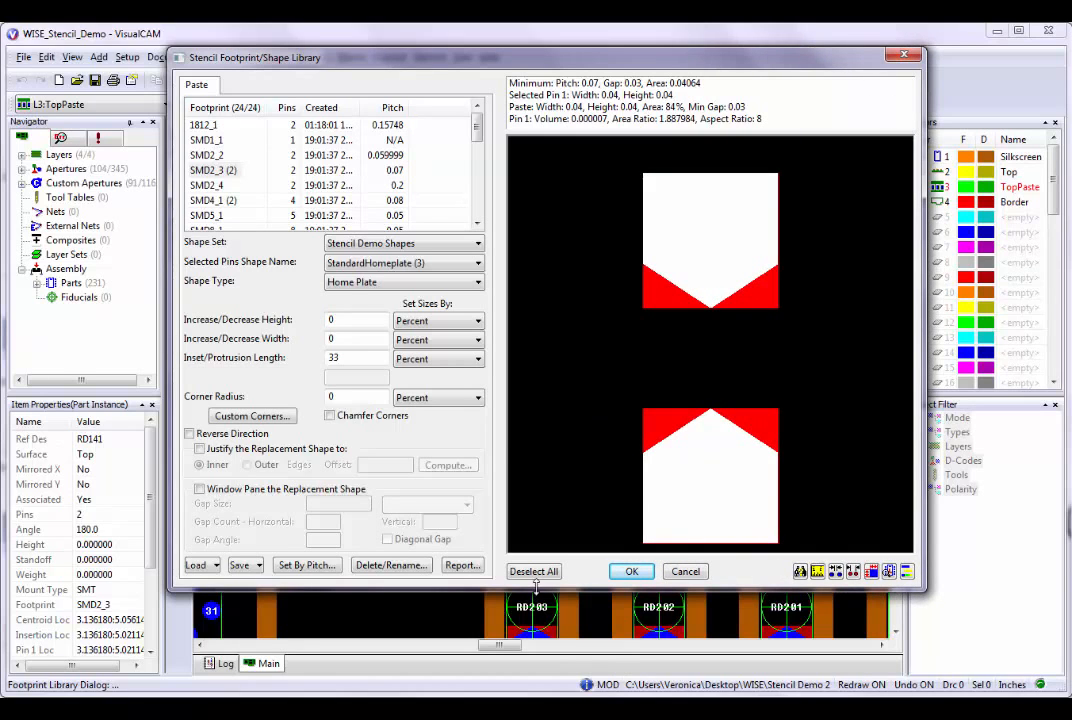
drag(537, 590, 535, 636)
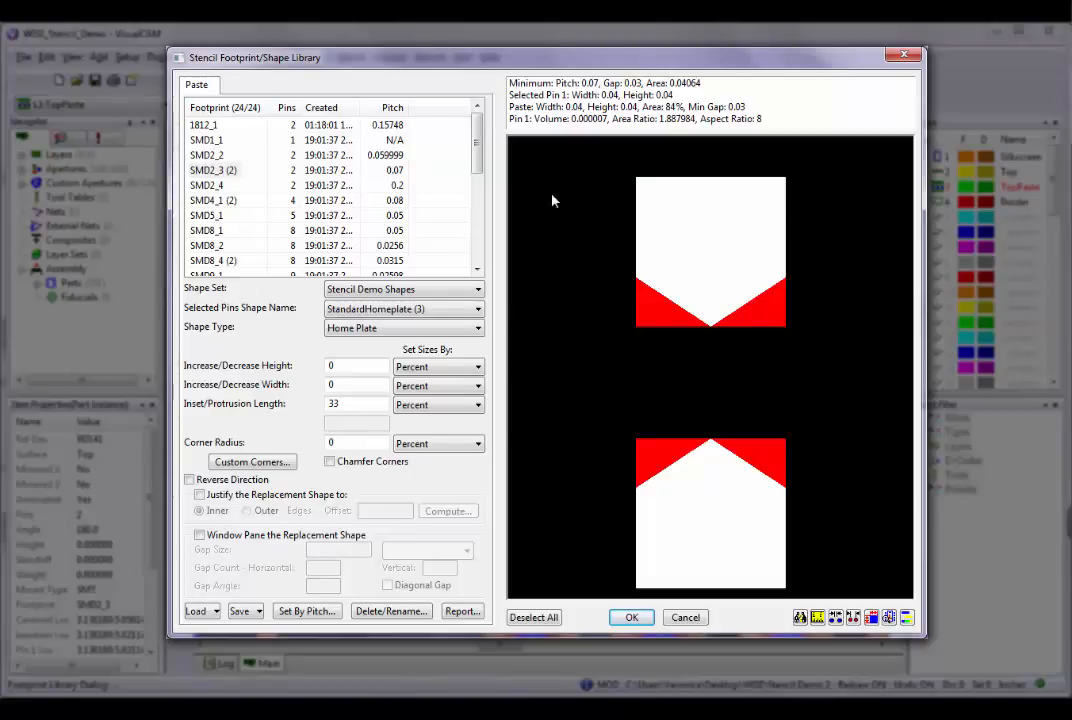
Deselect the upper and lower pins of SMD2_3 individually, and reselect each one with a selection window.
click(698, 244)
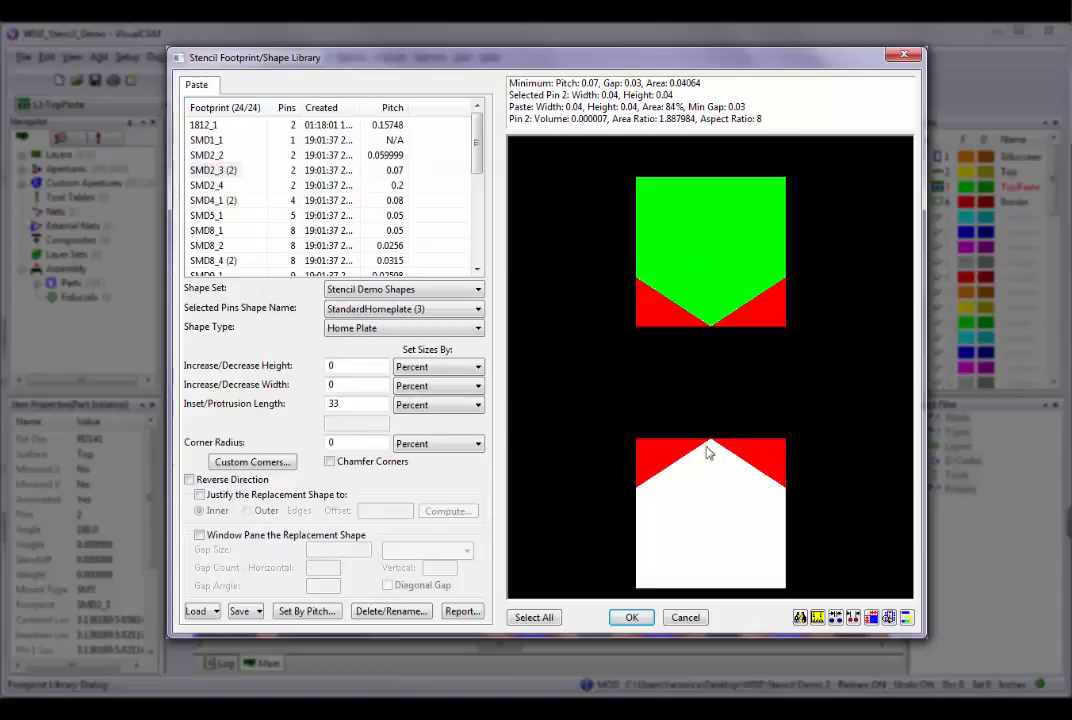
ctrl+click(702, 530)
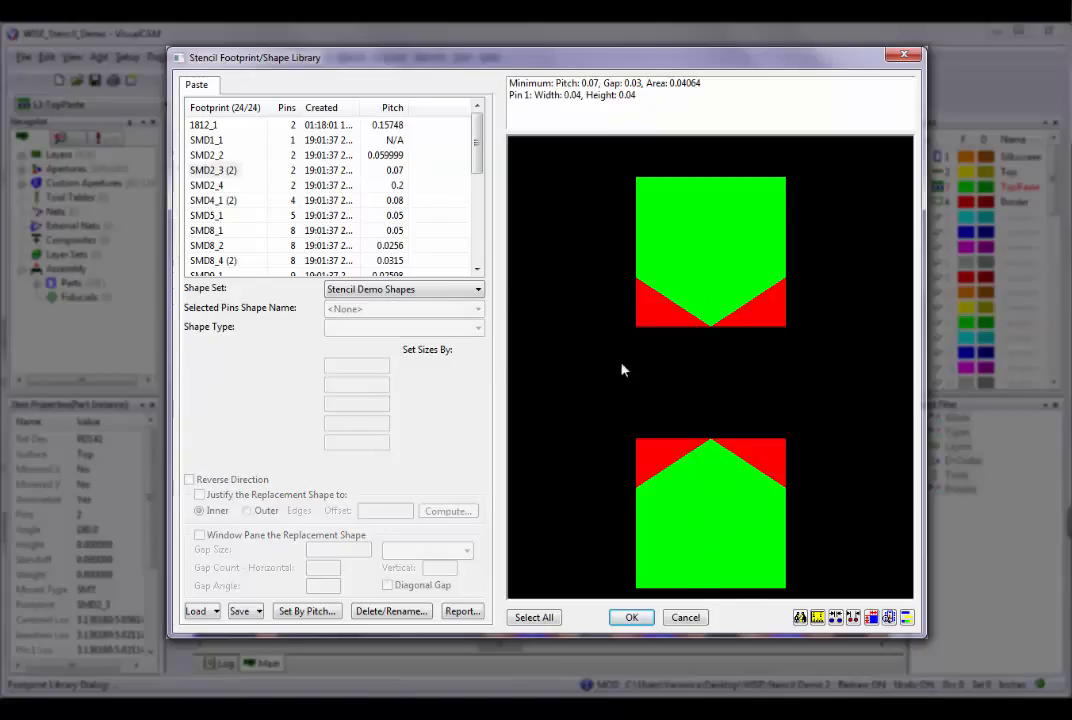
drag(621, 364, 793, 597)
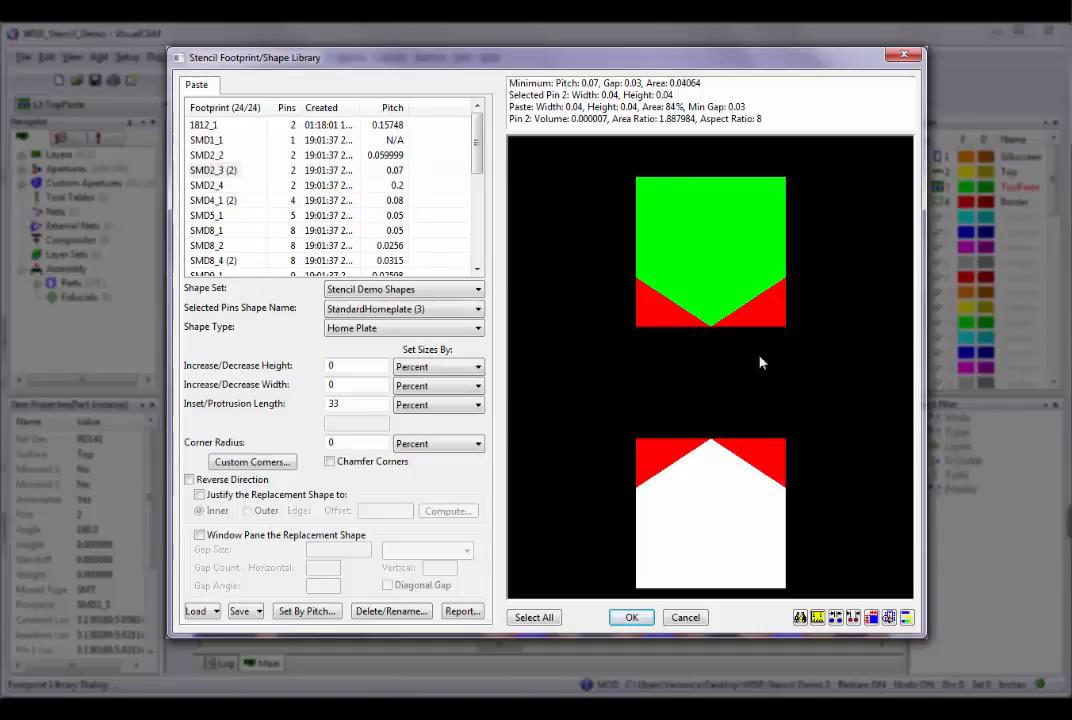
drag(610, 158, 815, 374)
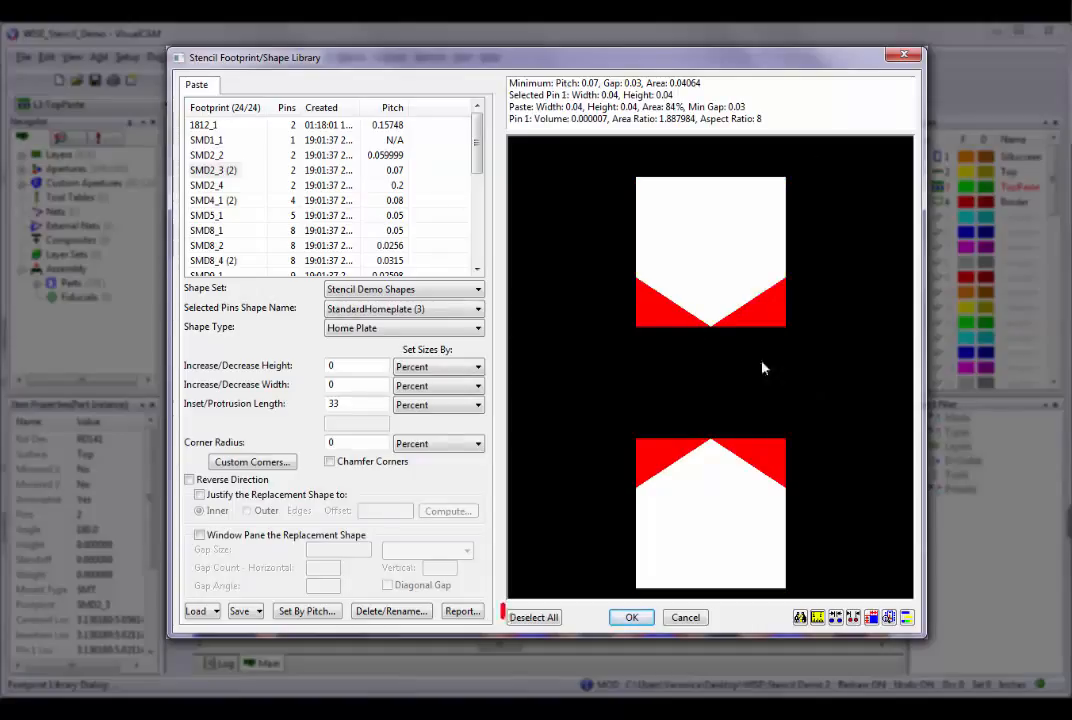
Switch all pins of the SMD2_3 footprint between deselected and selected, finishing with all pins selected.
click(534, 625)
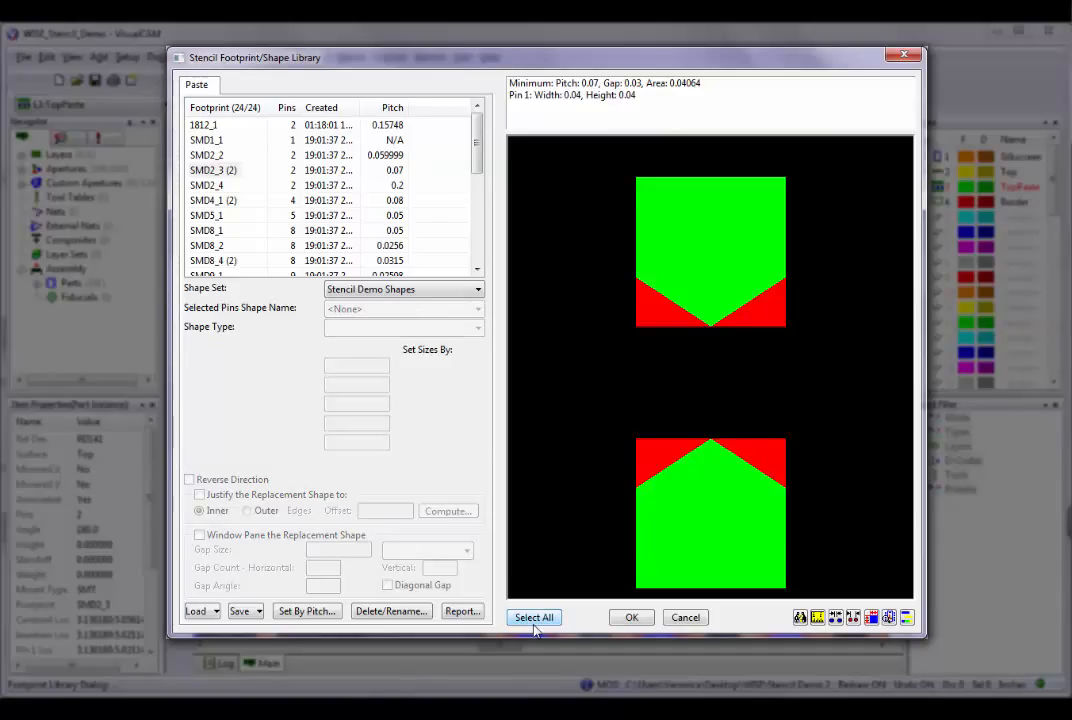
click(534, 624)
click(534, 618)
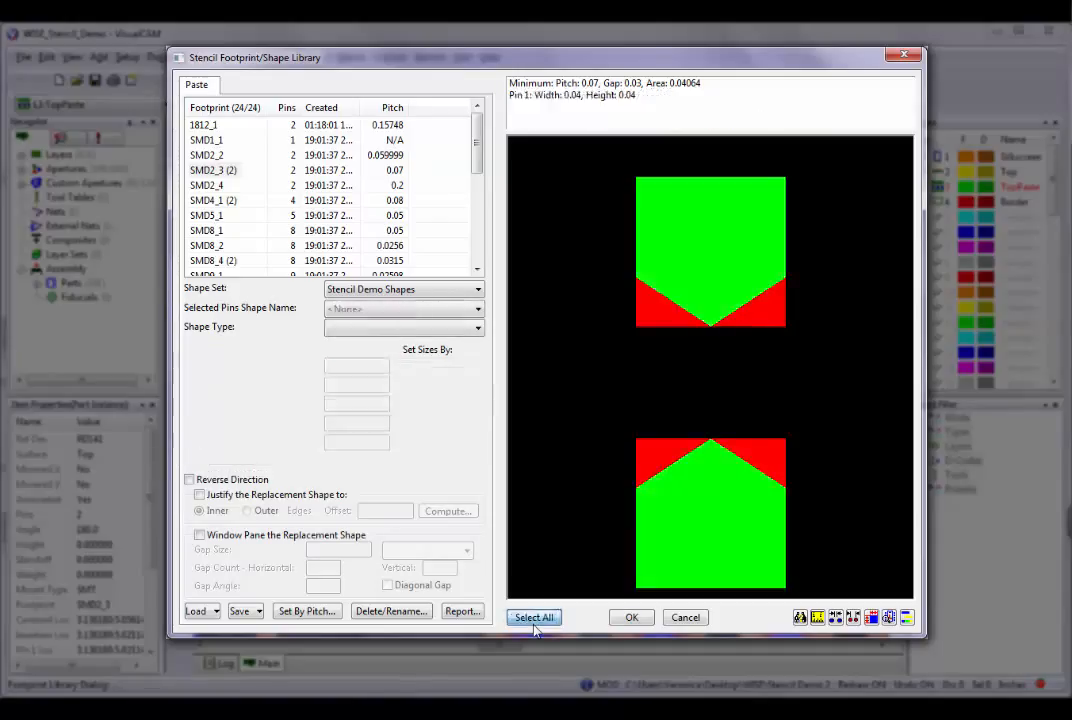
right_click(697, 504)
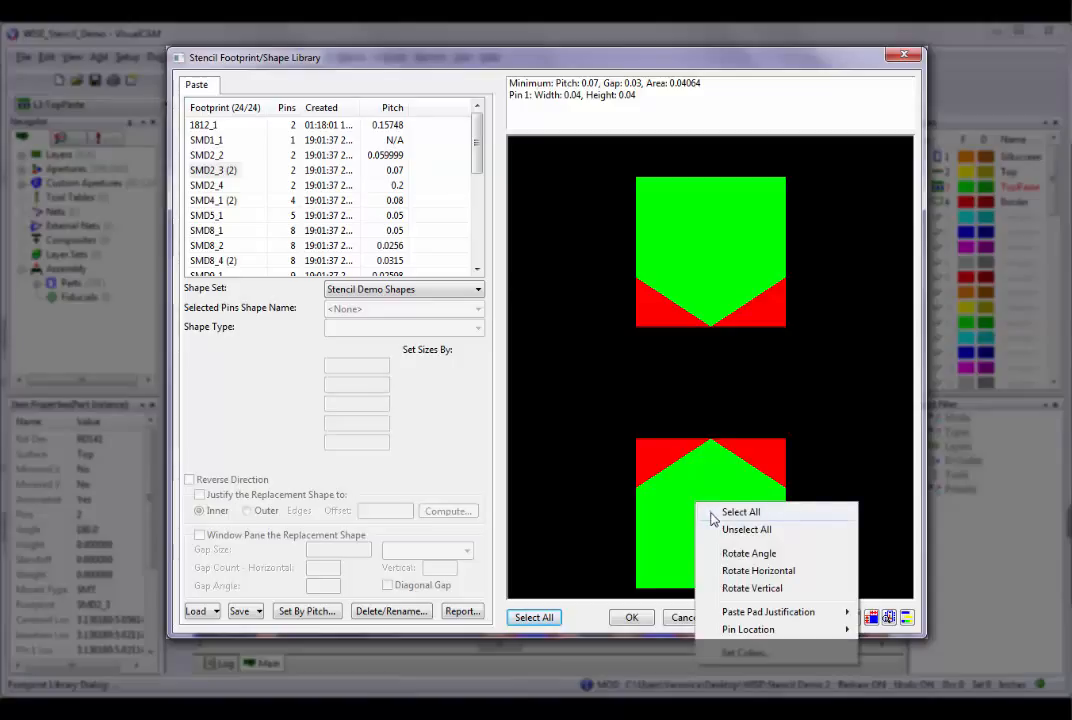
click(713, 514)
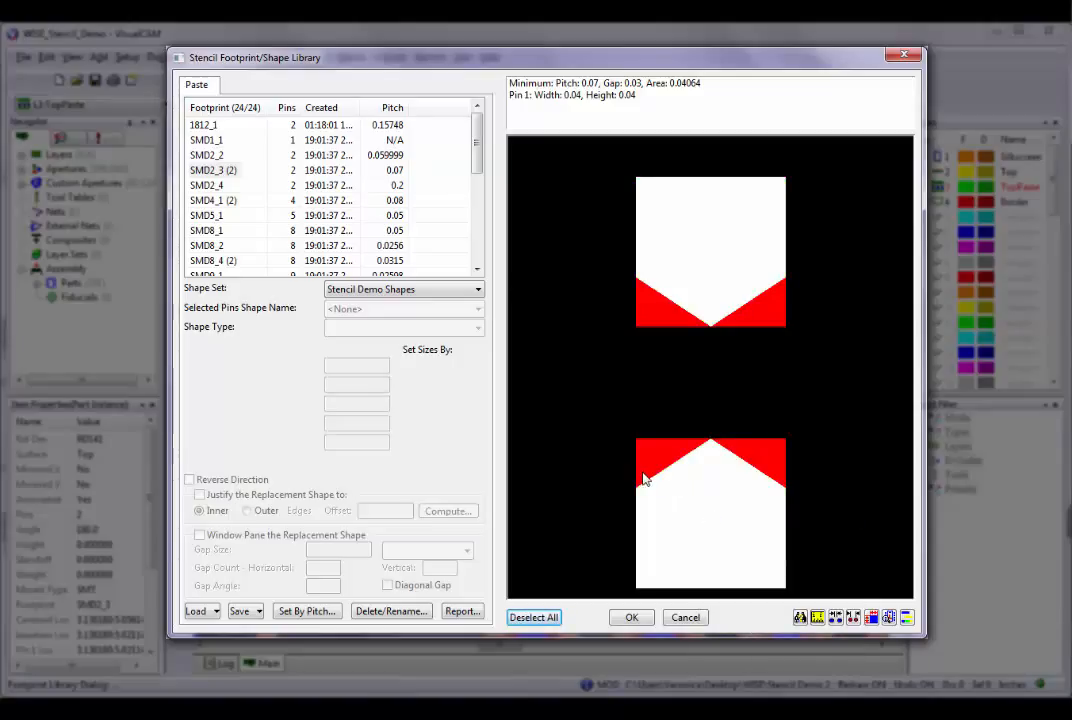
Select the SMD2_3, SMD2_4, SMD4_1 and SMD5_1 footprints together, and return to SMD2_3 alone.
right_click(647, 235)
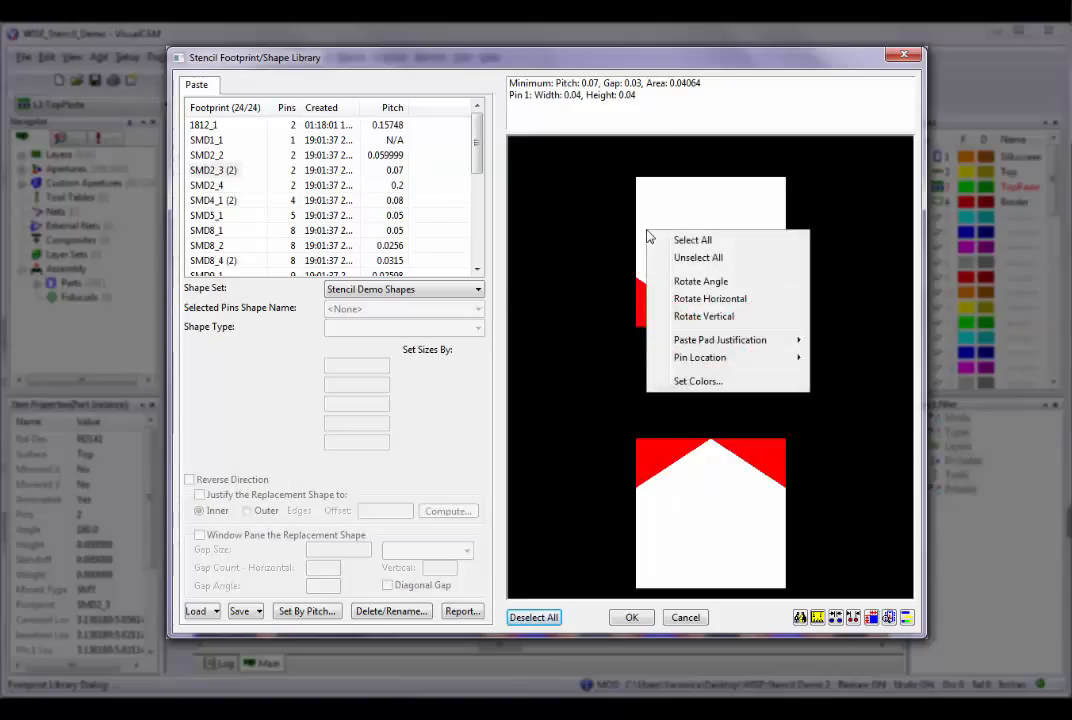
click(197, 170)
shift+click(205, 186)
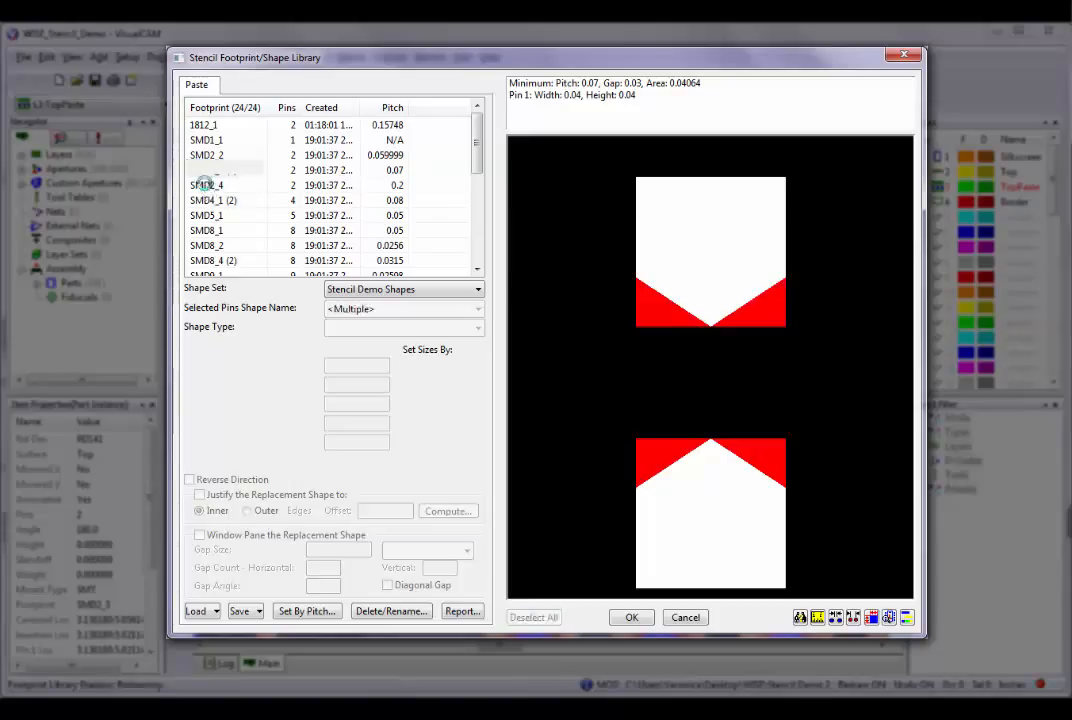
shift+click(207, 200)
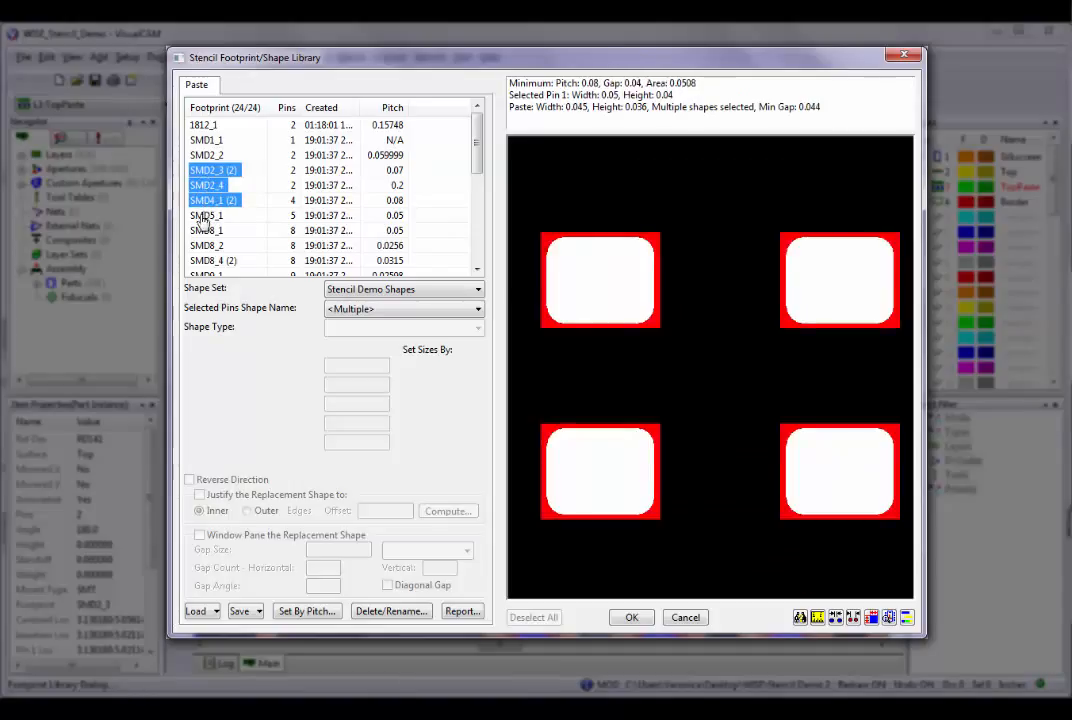
shift+click(201, 215)
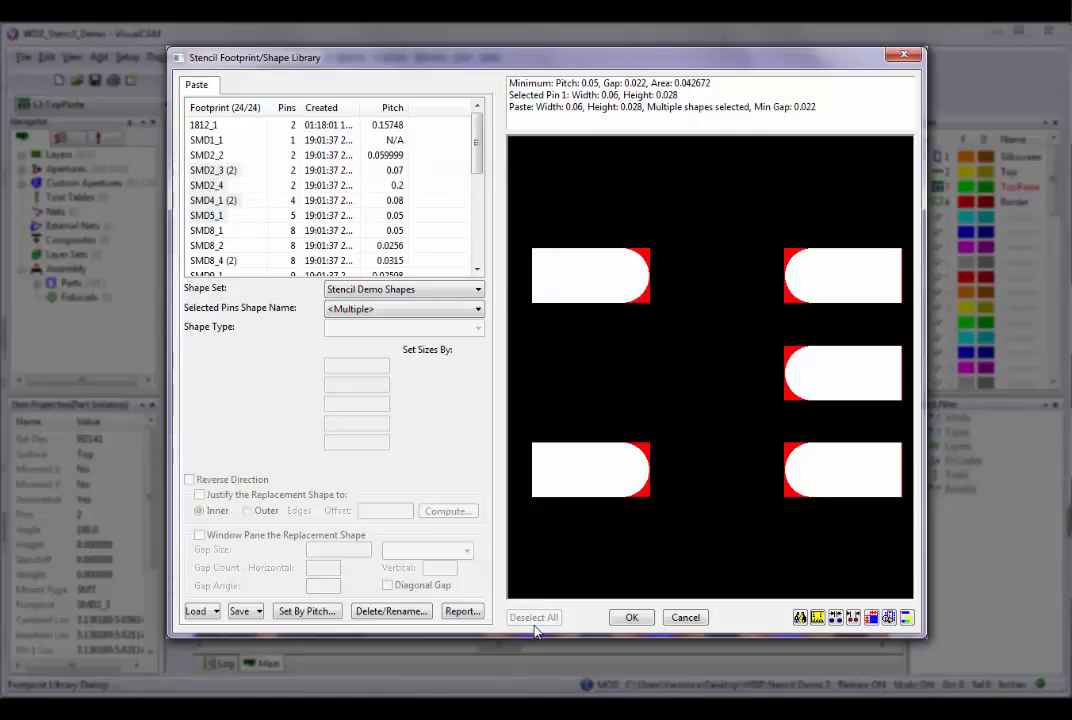
click(208, 172)
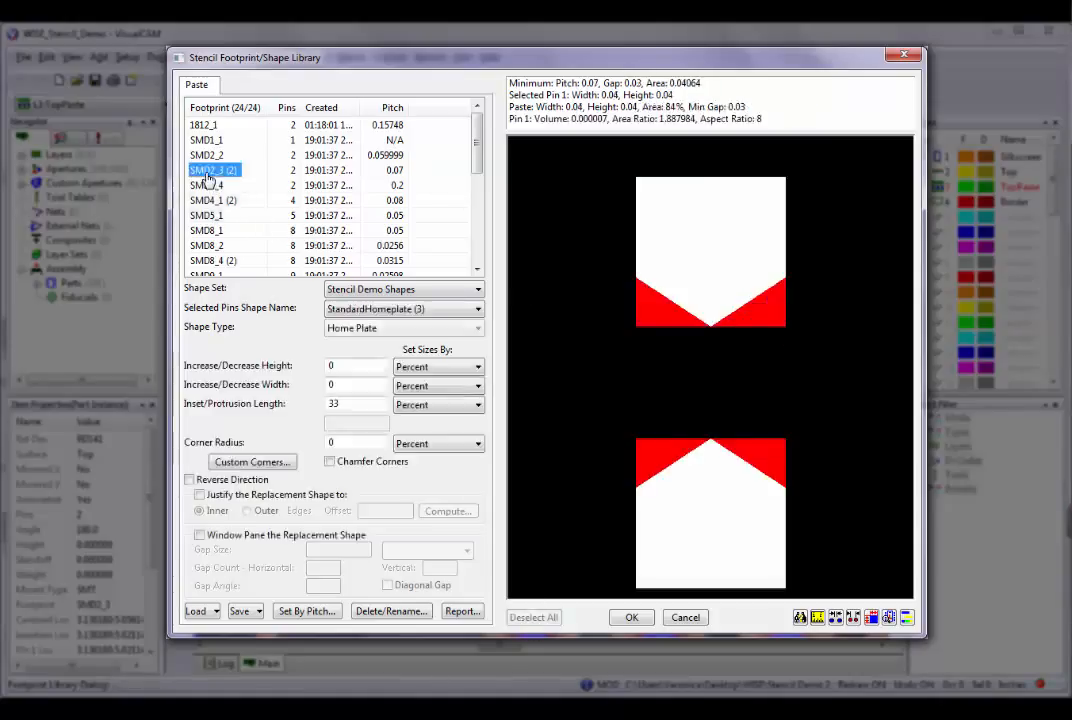
Rotate the SMD2_3 footprint preview by an angle of 40.
right_click(583, 234)
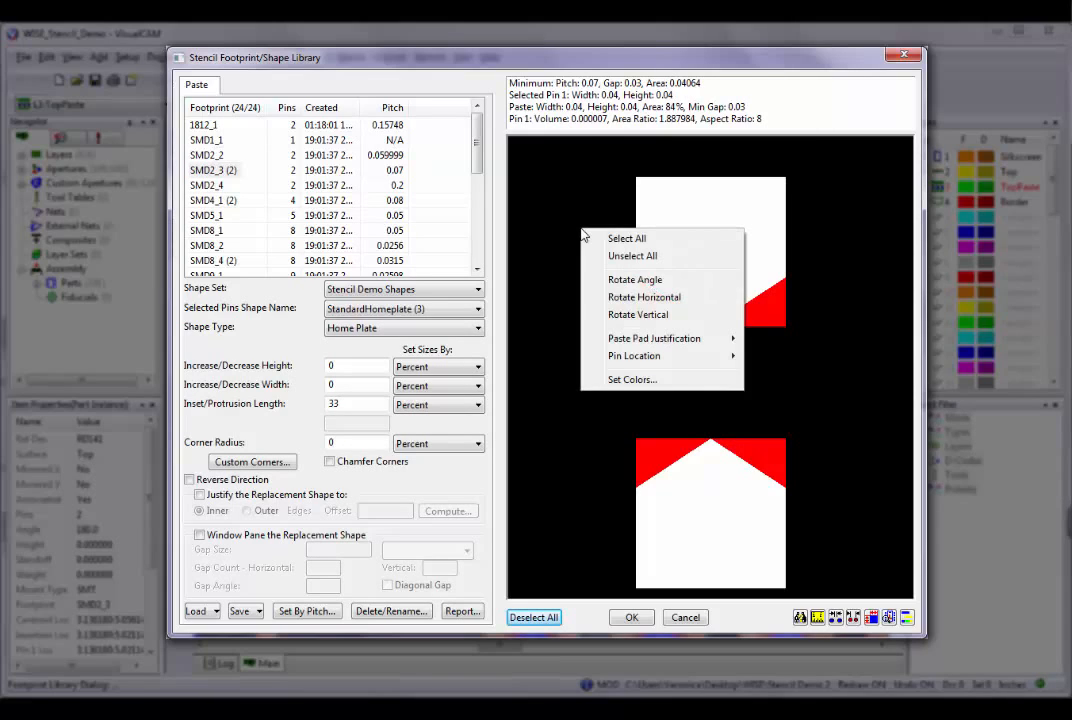
click(594, 280)
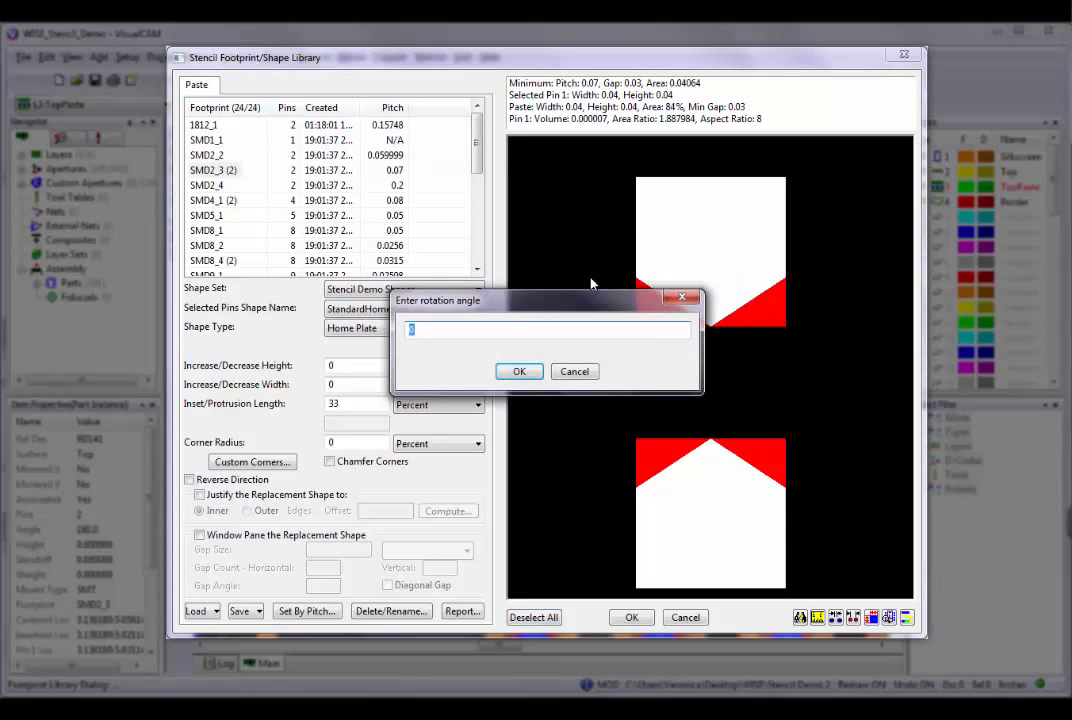
text(40)
key(Return)
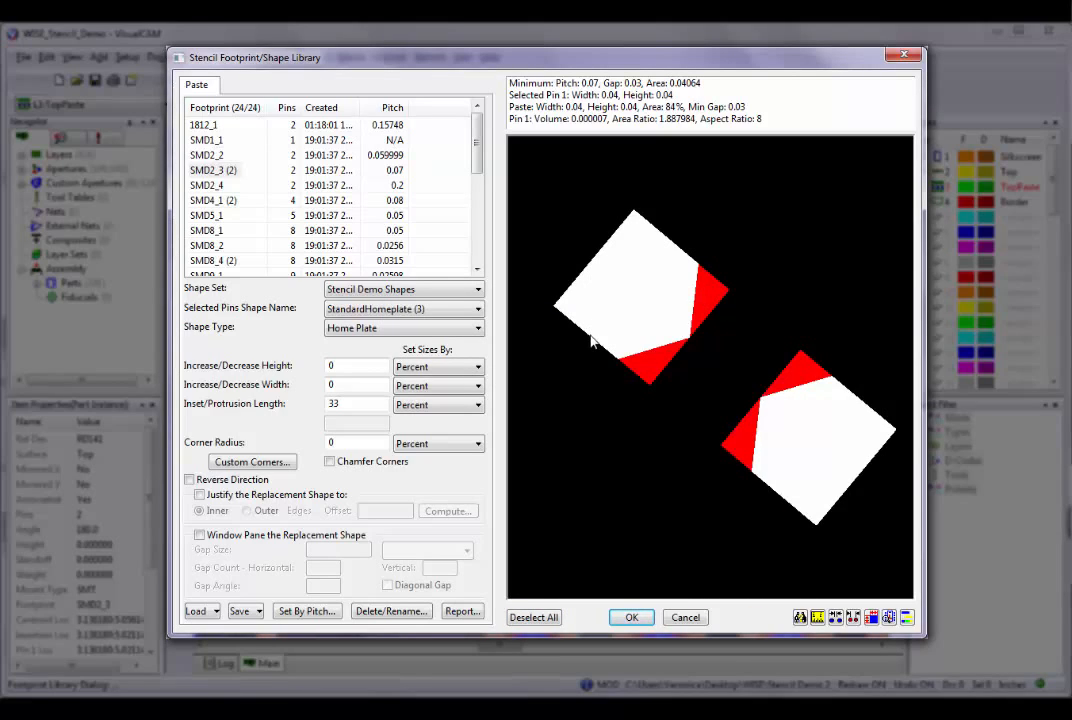
Apply a horizontal rotation to the SMD2_3 footprint, followed by two vertical rotations.
right_click(603, 295)
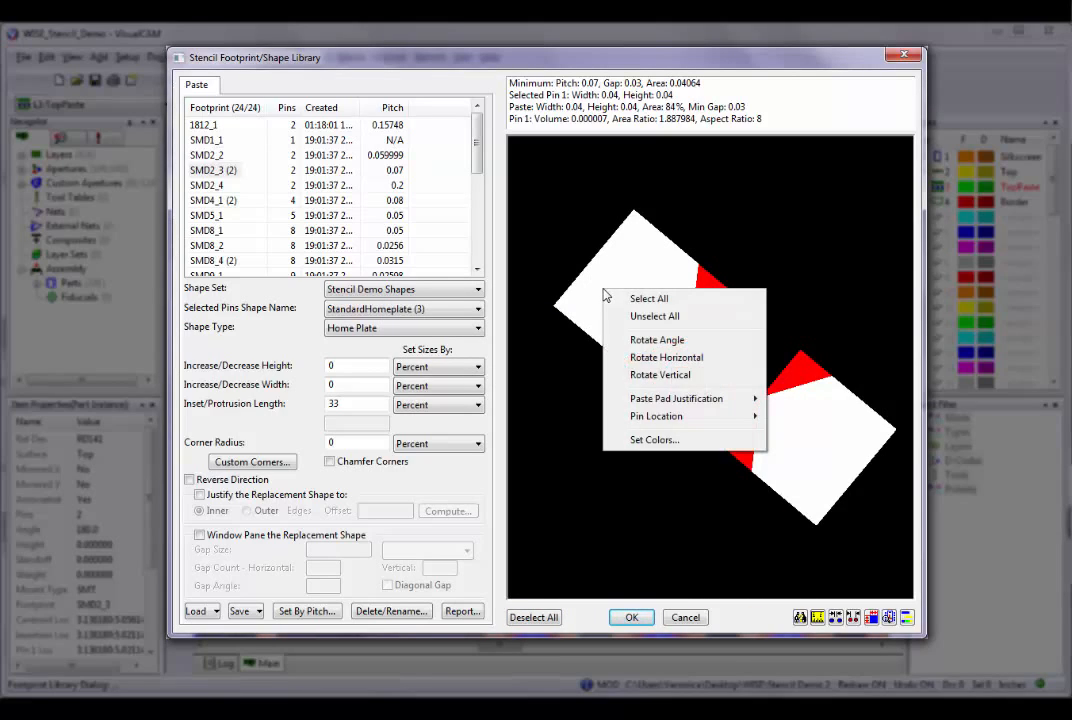
click(632, 366)
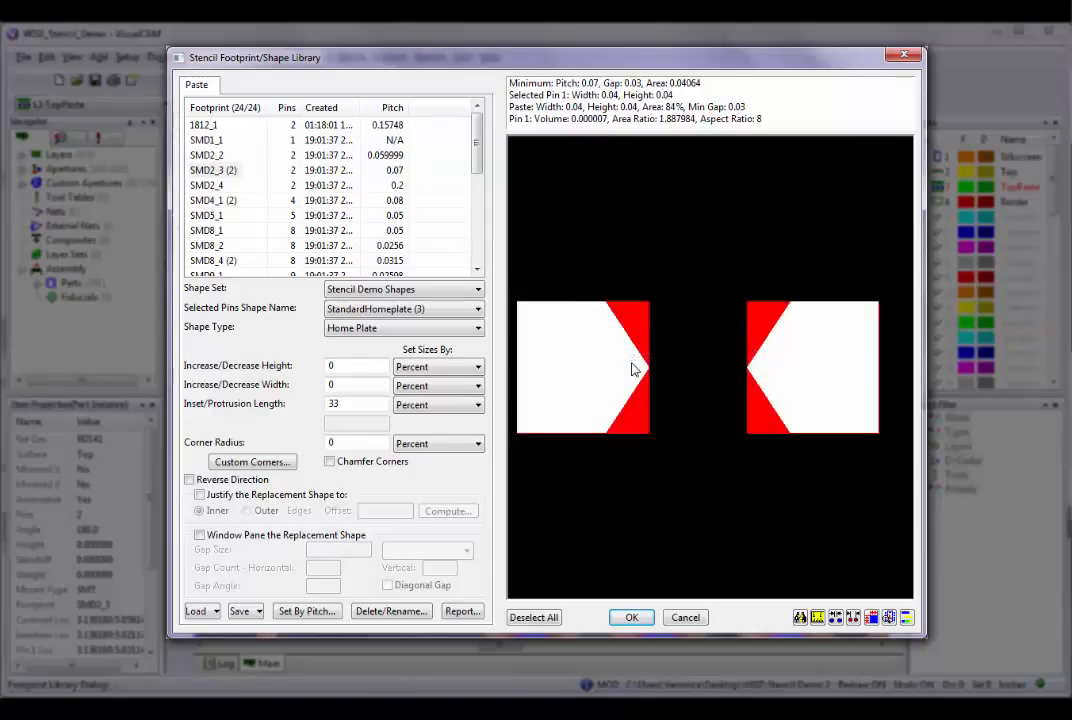
right_click(563, 368)
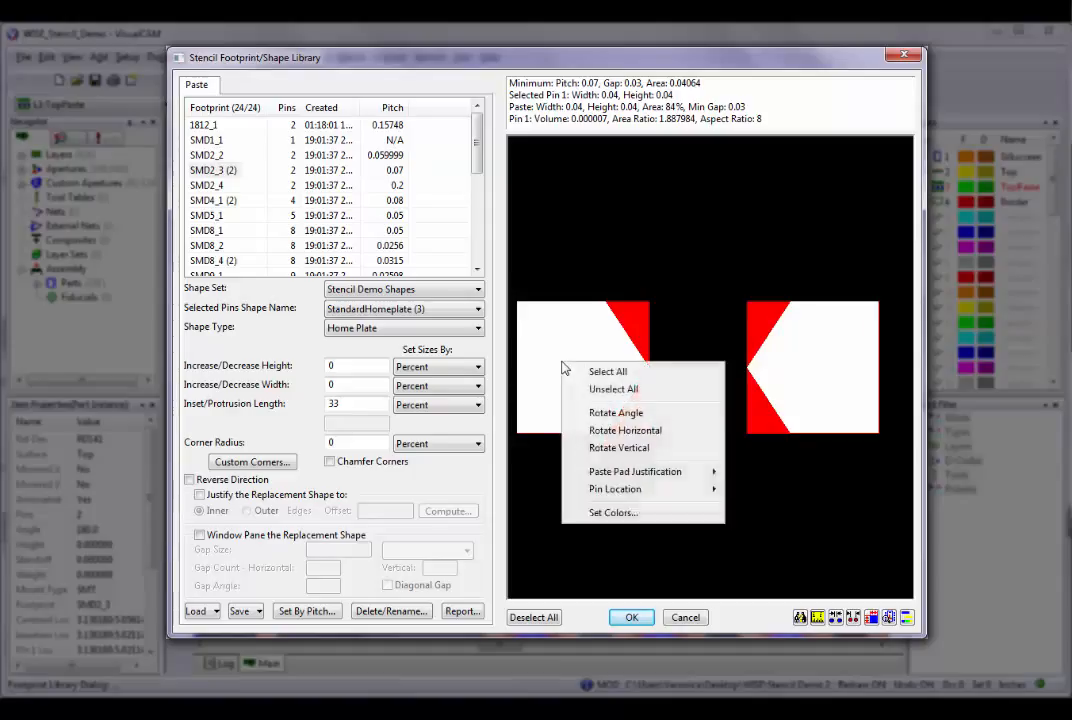
click(600, 448)
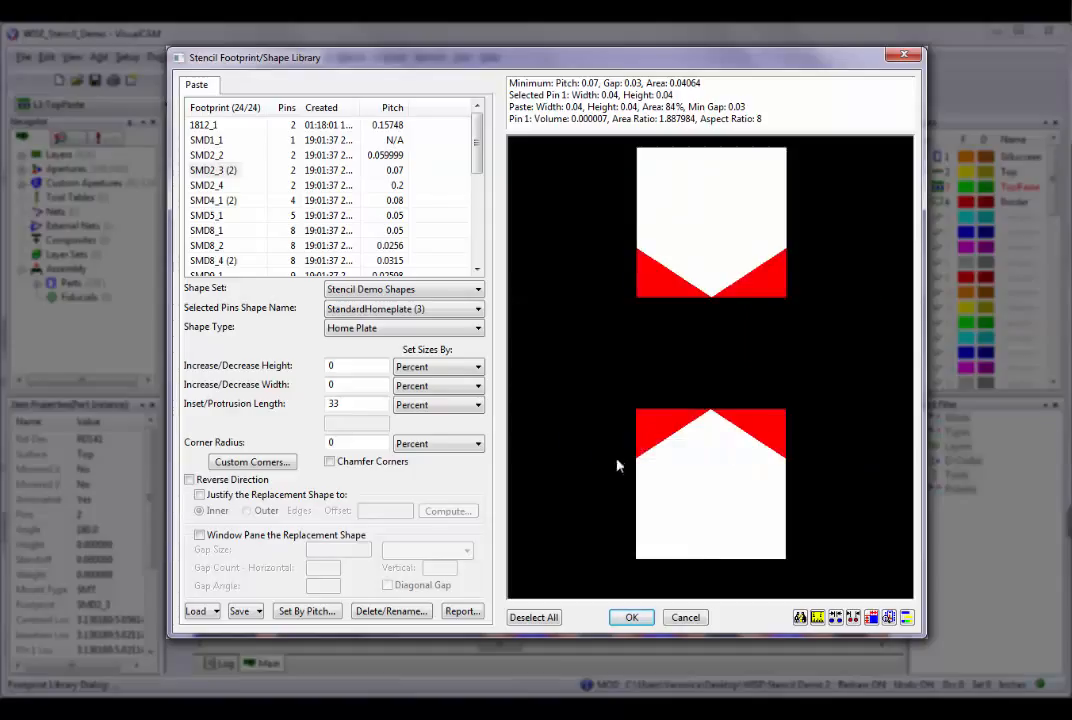
right_click(711, 485)
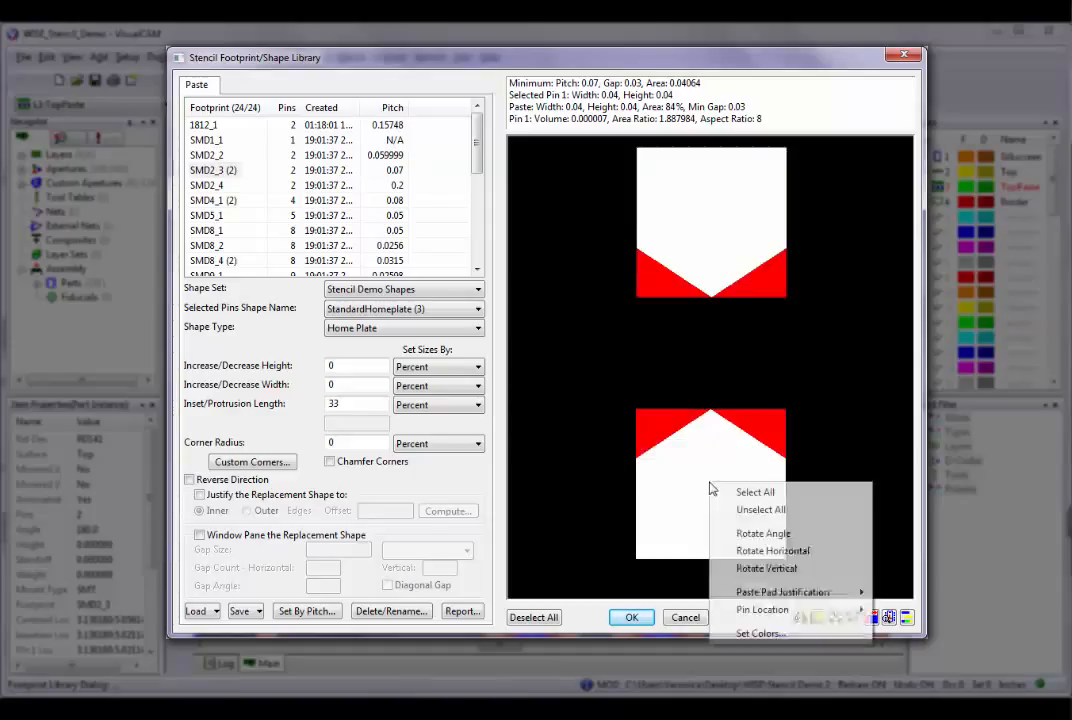
click(733, 568)
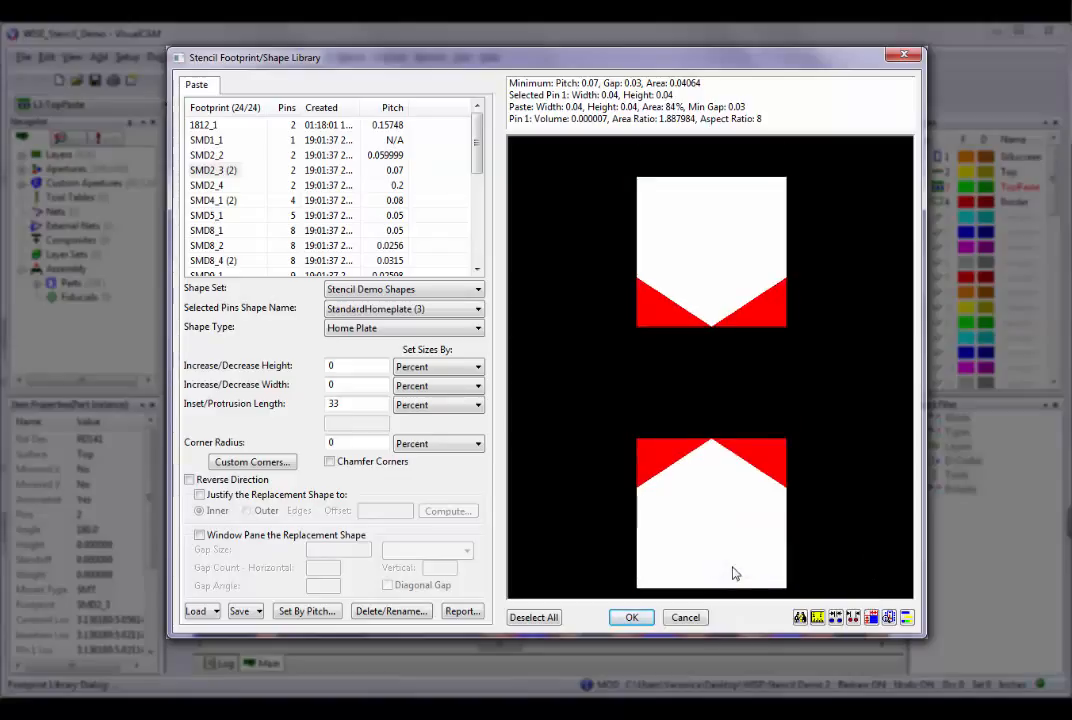
Deselect the lower pin and rotate the footprint horizontally, using that pin as the second reference.
click(702, 546)
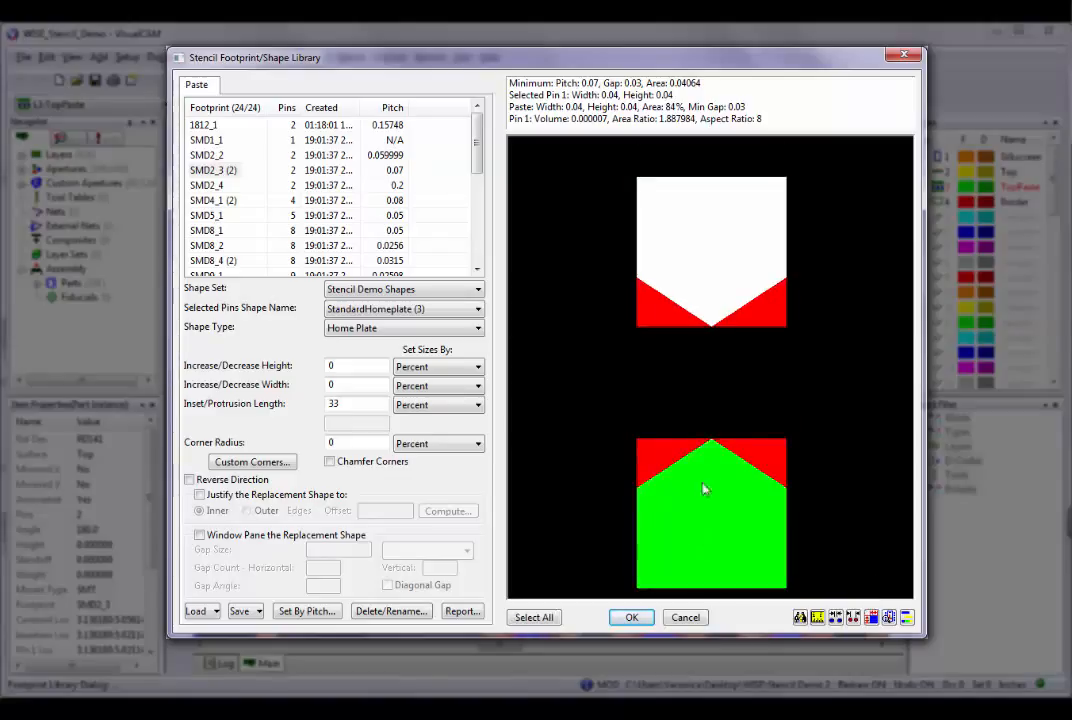
right_click(686, 493)
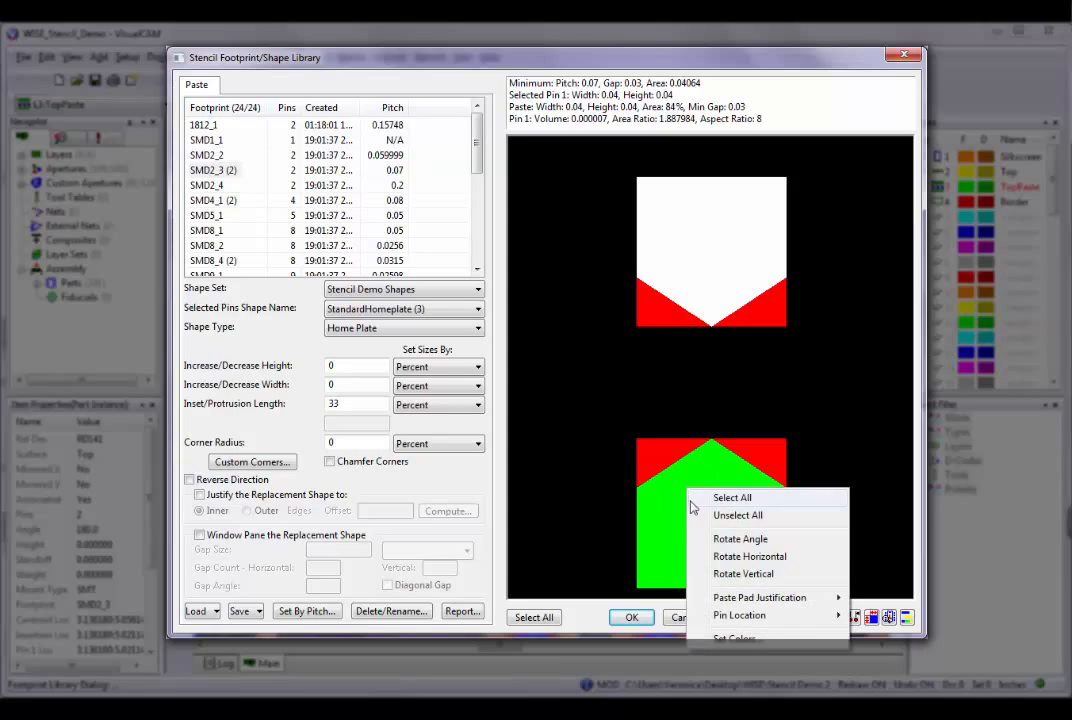
click(704, 559)
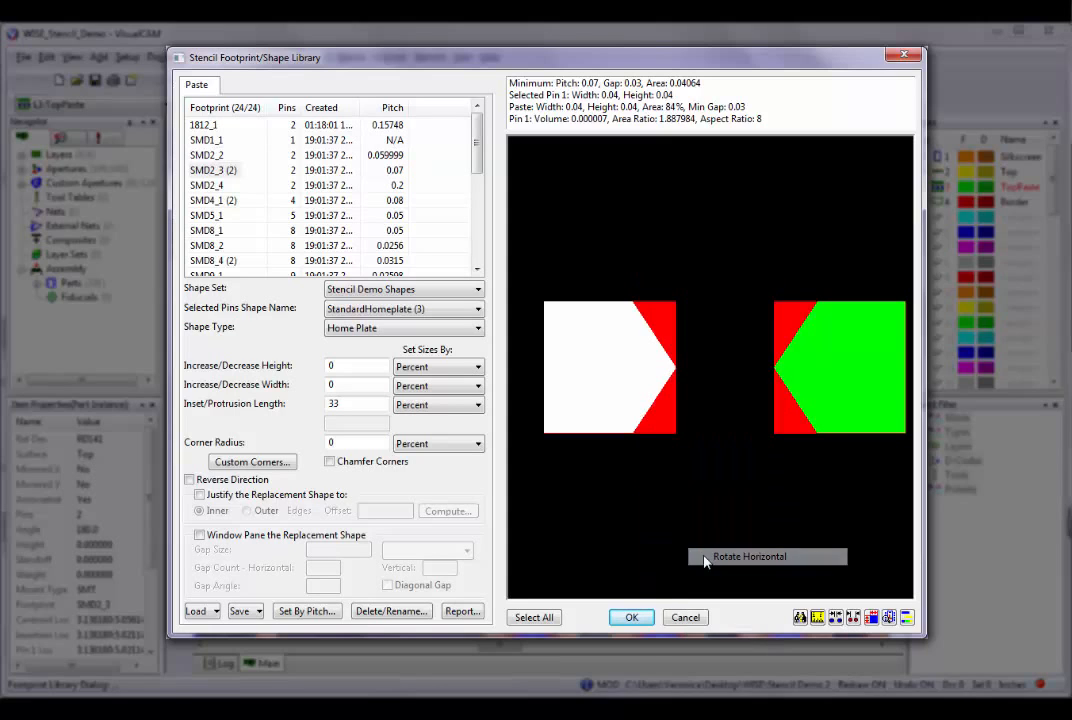
Try to rotate the footprint vertically from the one selected pin, and restore the selection of both pins.
right_click(632, 379)
click(660, 464)
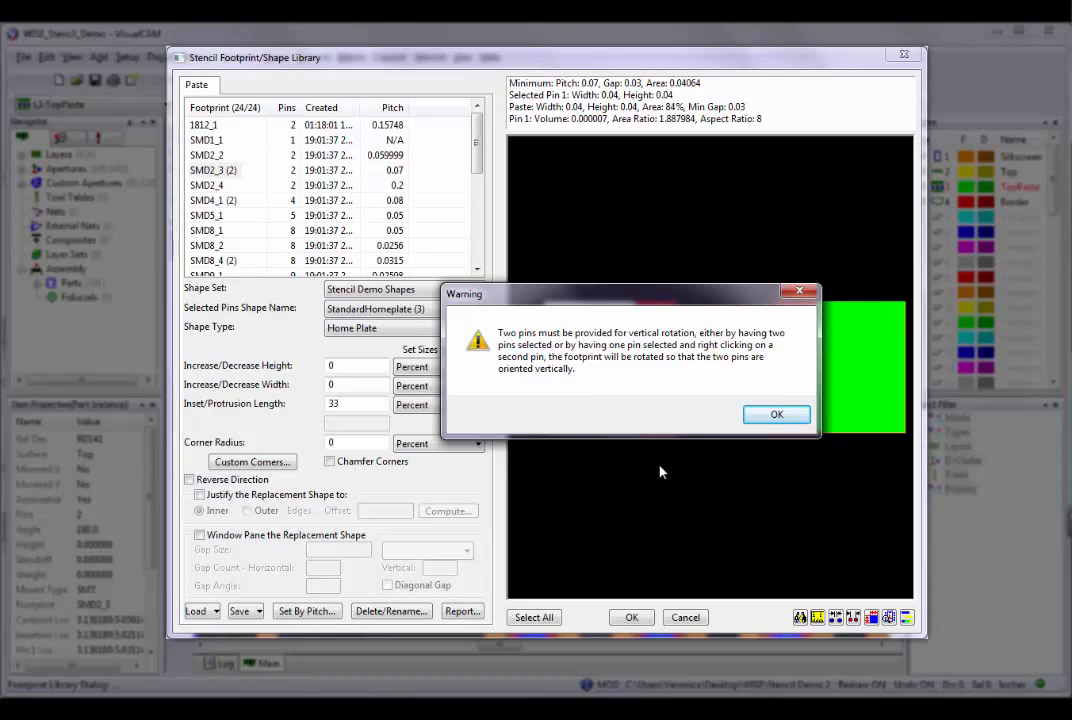
click(772, 415)
click(610, 342)
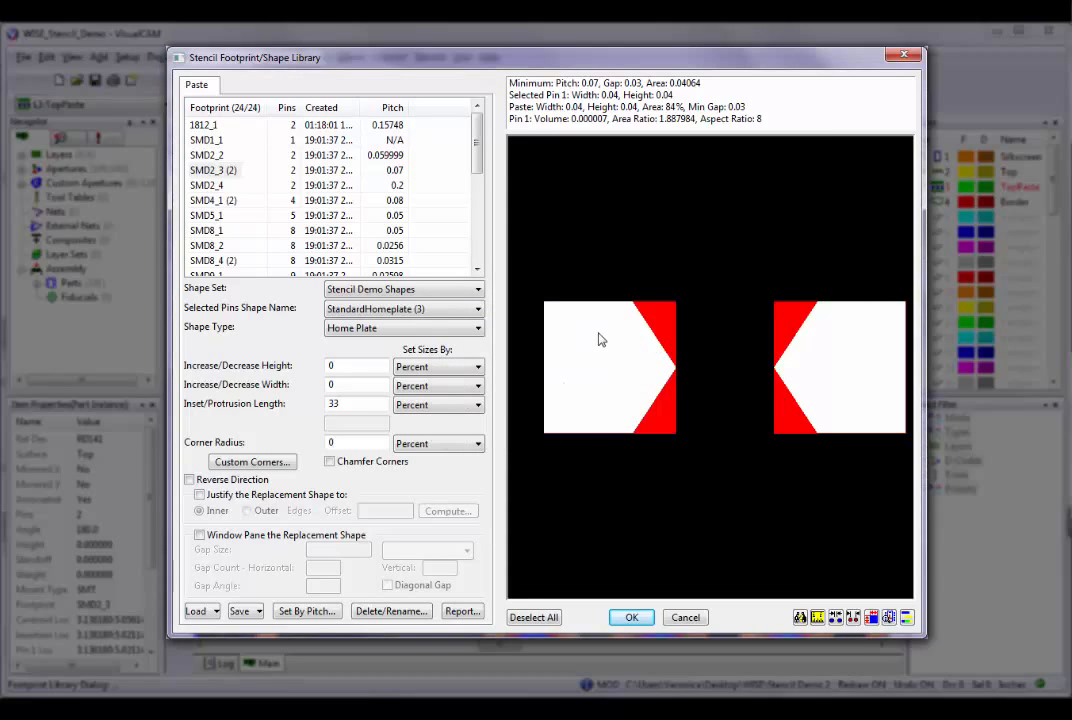
Review the Paste Pad Justification and Pin Location options and the preview's colour settings, accepting the existing colours.
right_click(600, 343)
mouse_move(630, 445)
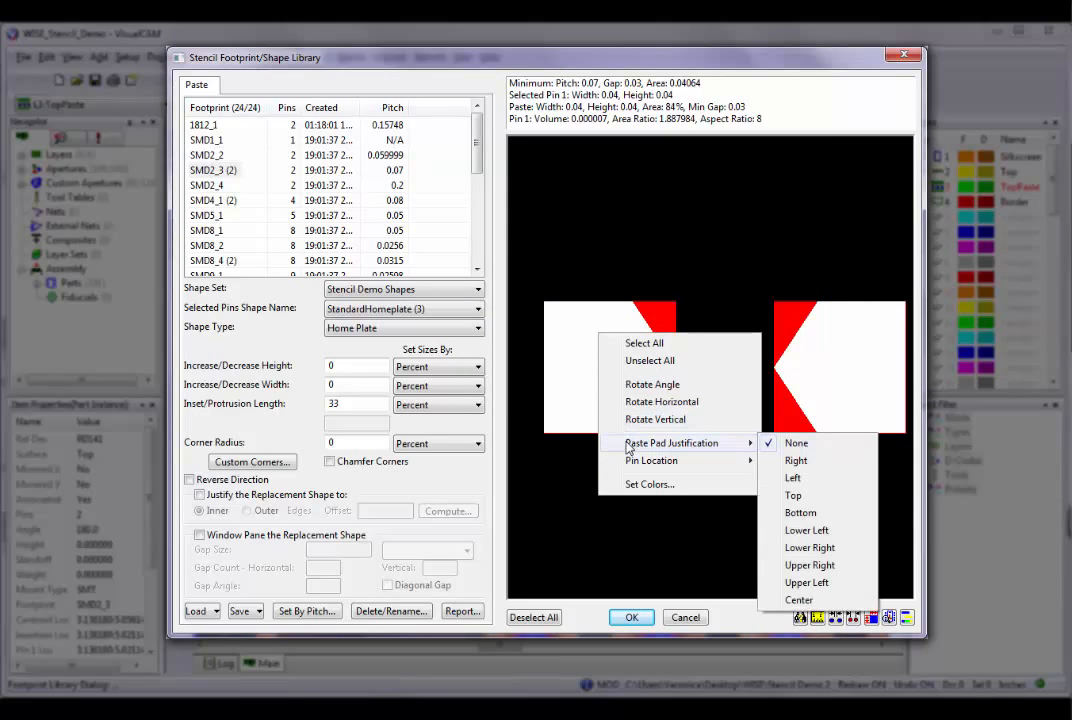
mouse_move(628, 469)
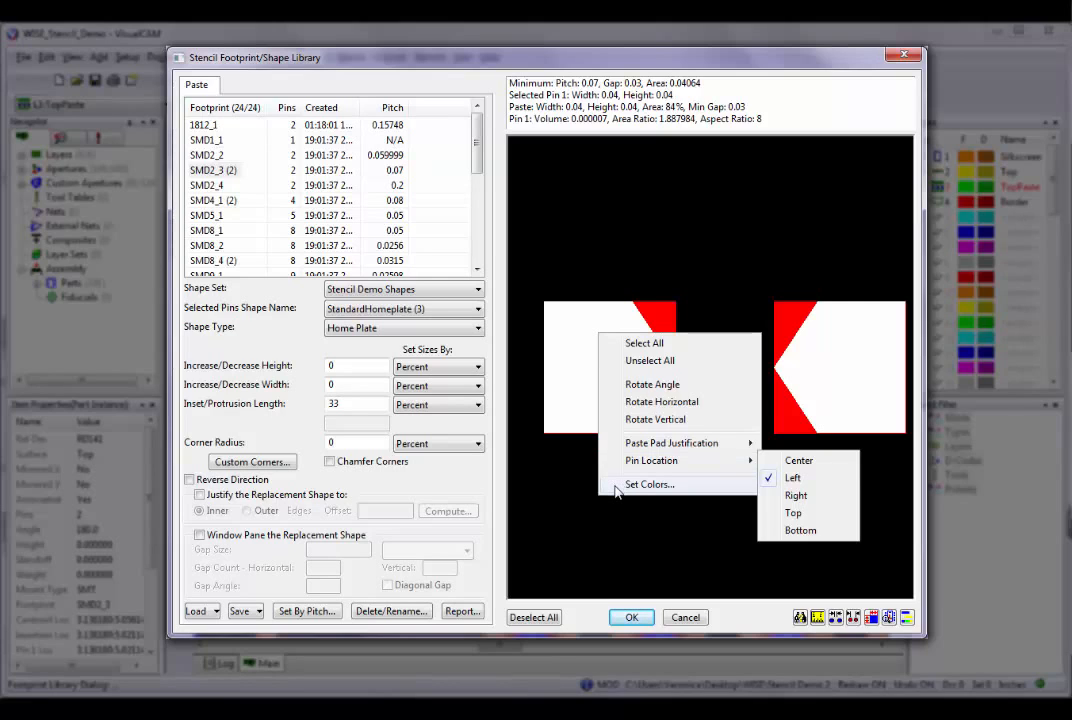
click(617, 485)
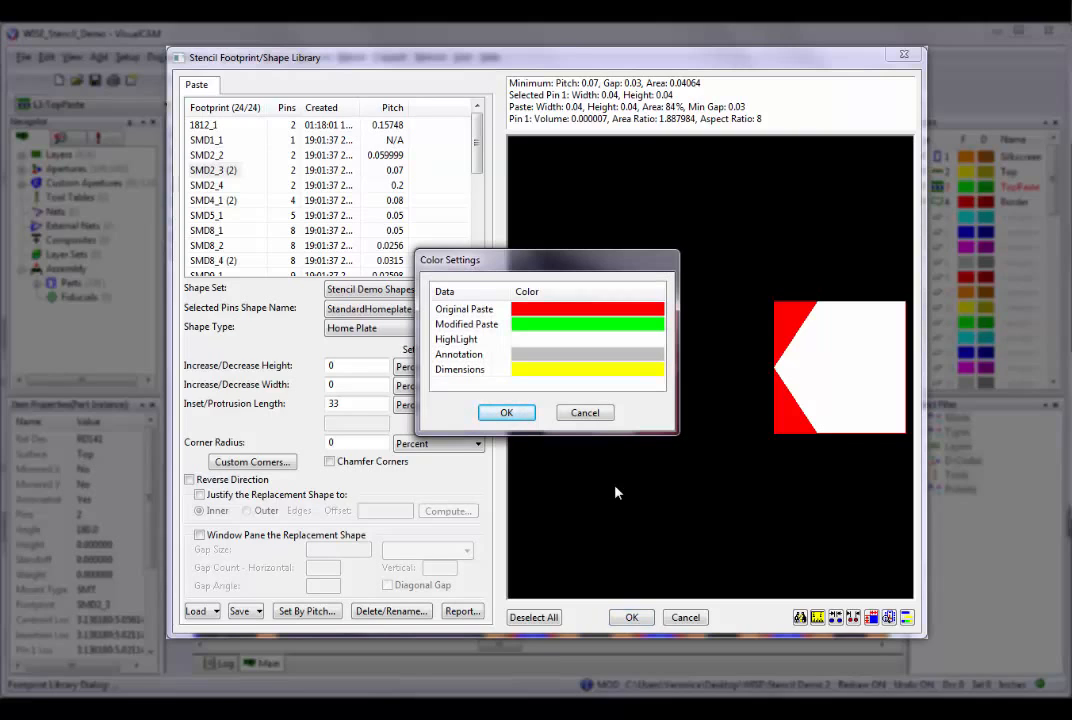
click(537, 377)
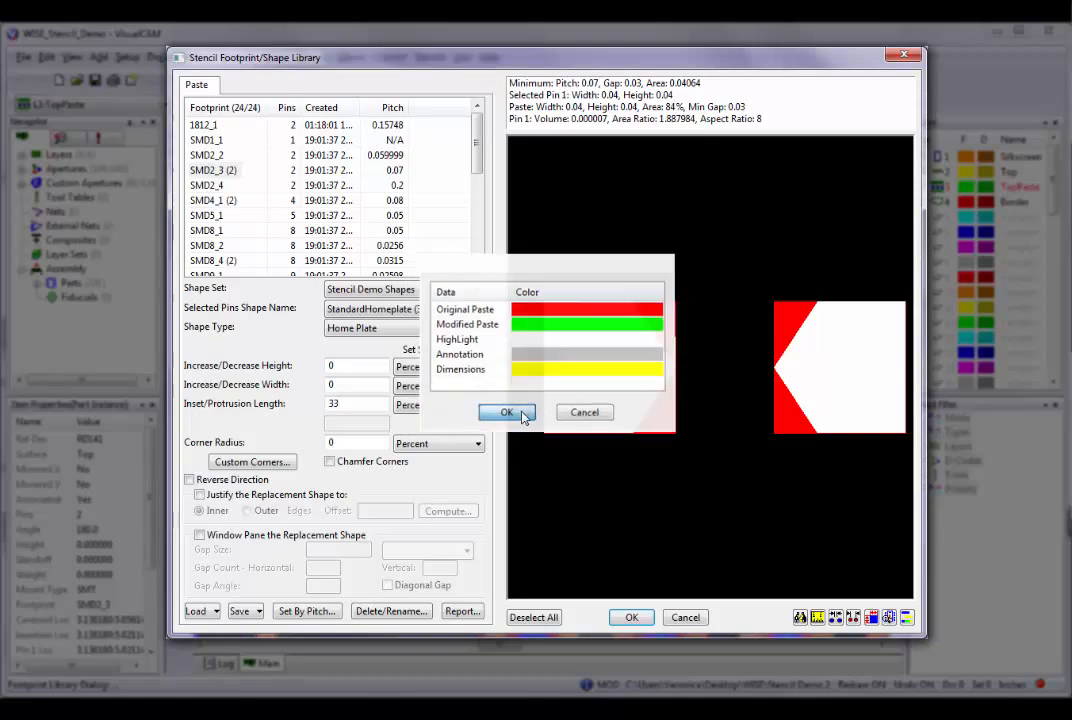
click(506, 412)
Rotate the SMD2_3 footprint vertically.
right_click(567, 383)
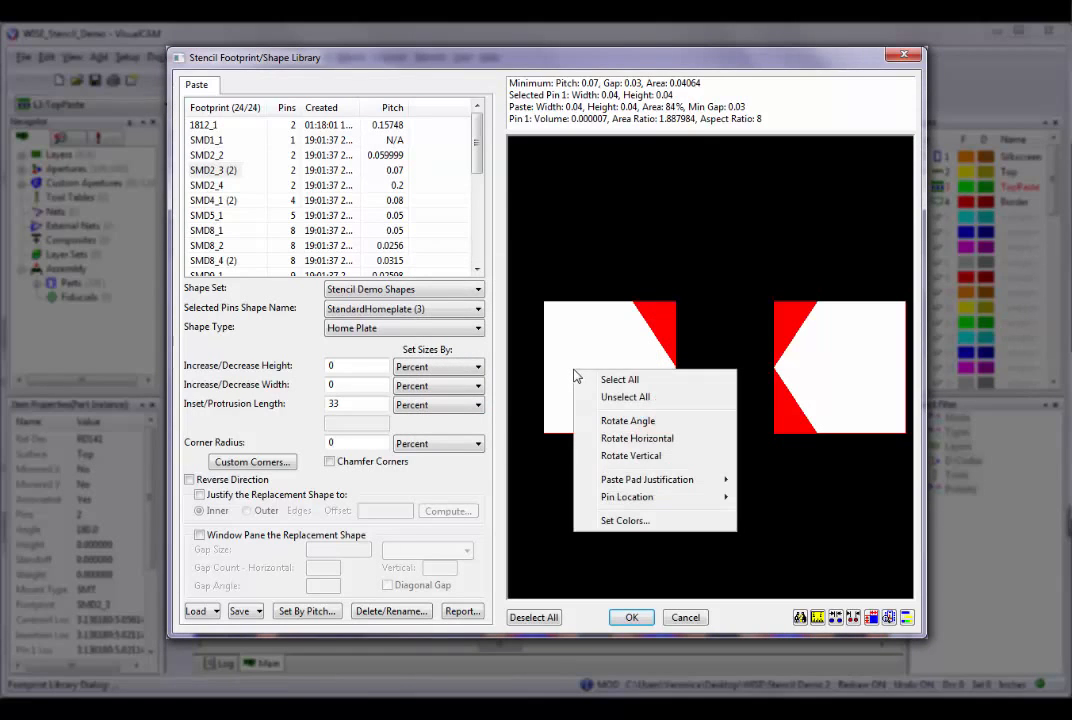
click(600, 456)
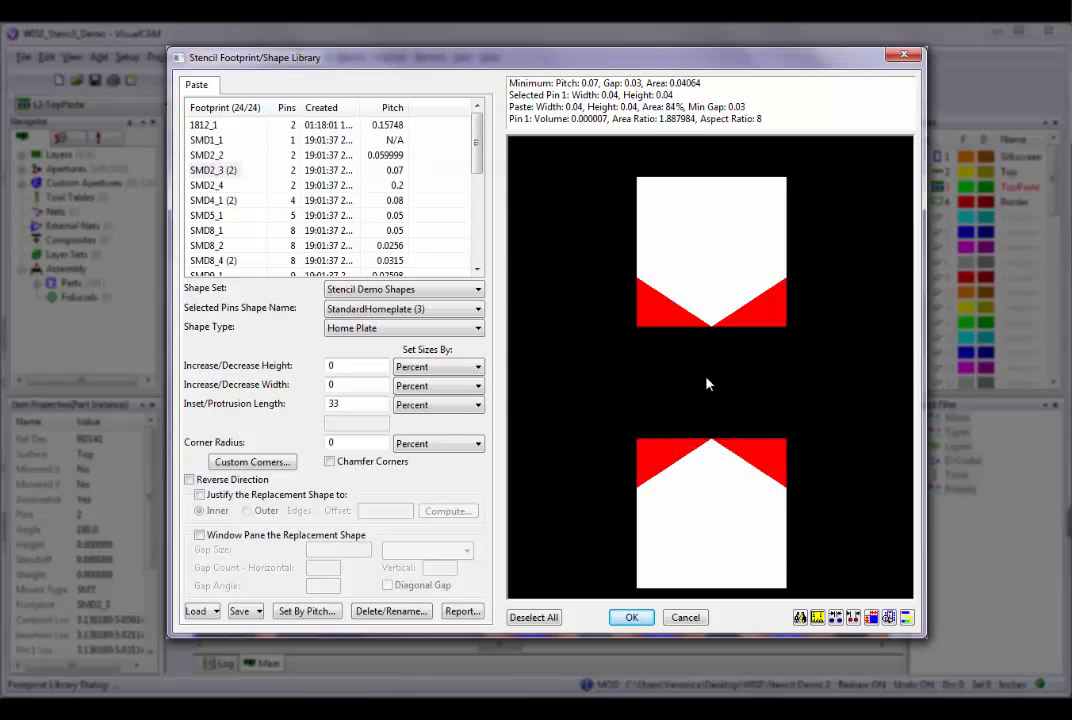
Examine the rotated footprint's pins at different magnifications, including the upper pin up close, and return to the overview.
scroll(706, 383, up, 3)
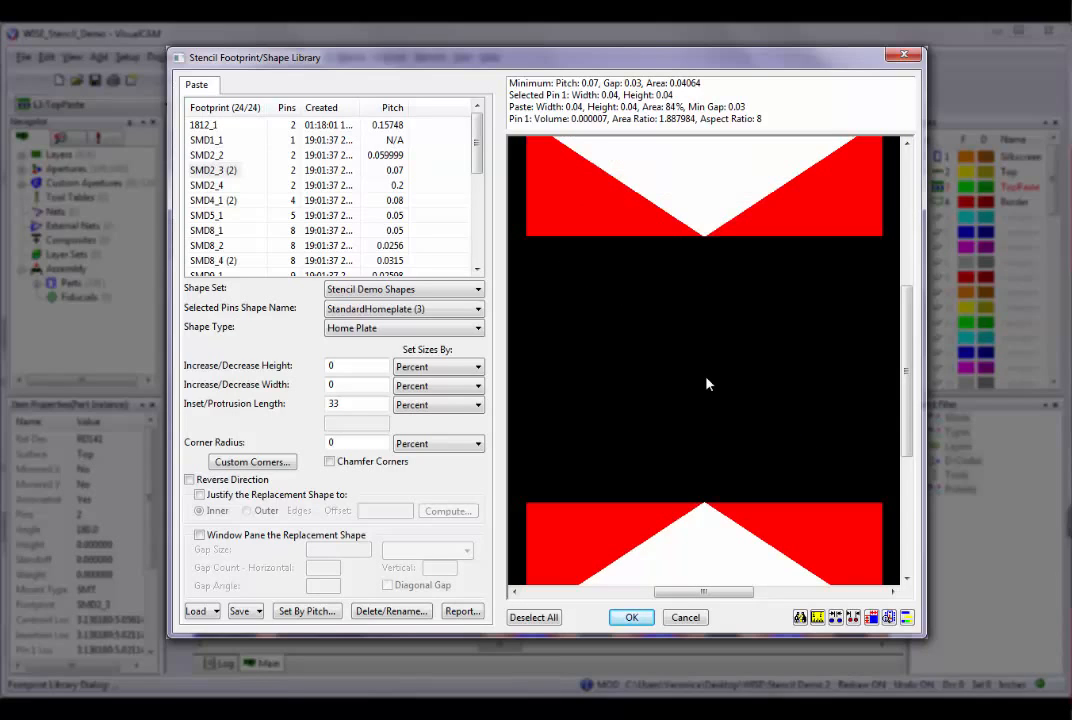
scroll(706, 383, down, 3)
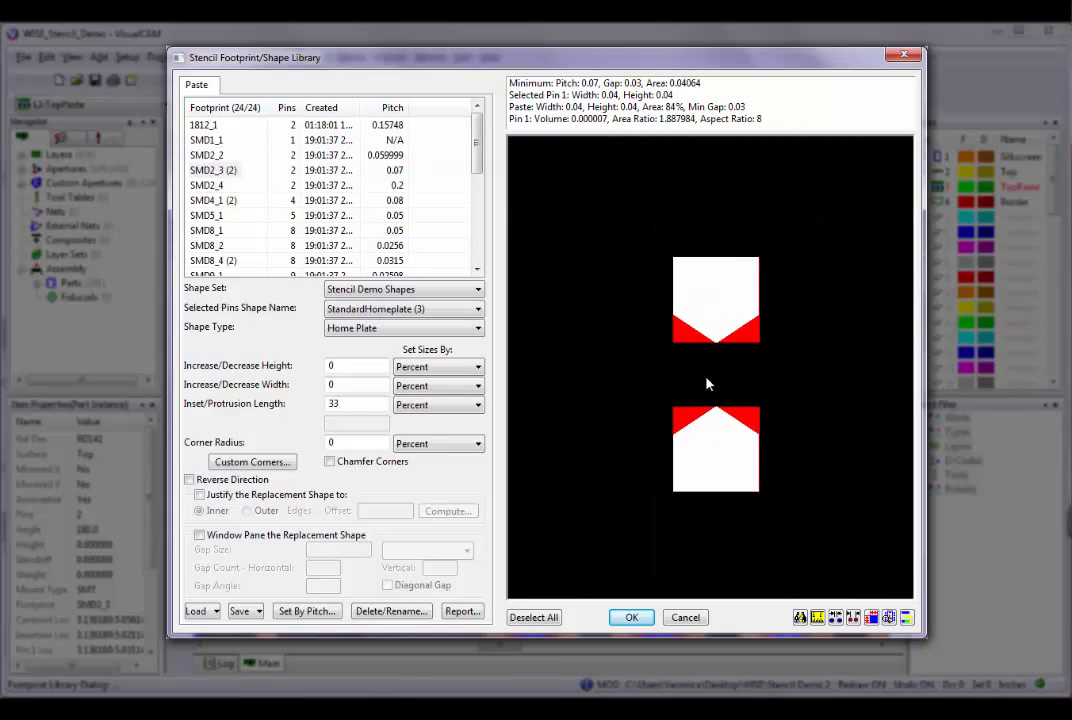
scroll(706, 383, up, 2)
scroll(706, 383, up, 2)
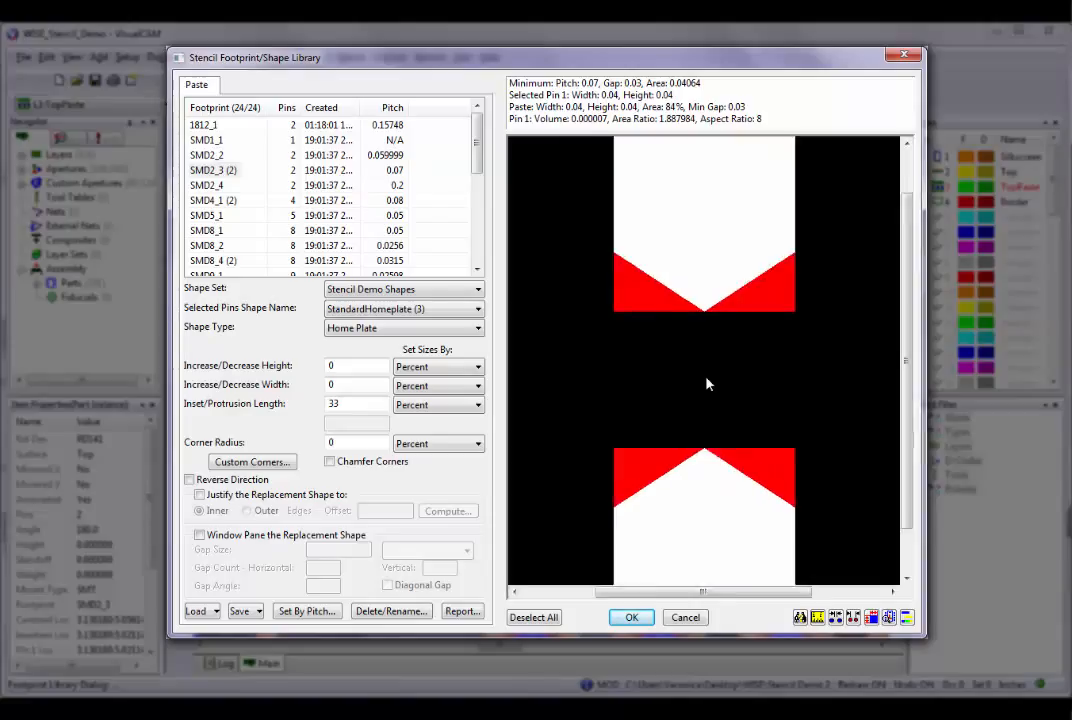
drag(906, 391, 915, 295)
drag(731, 595, 672, 593)
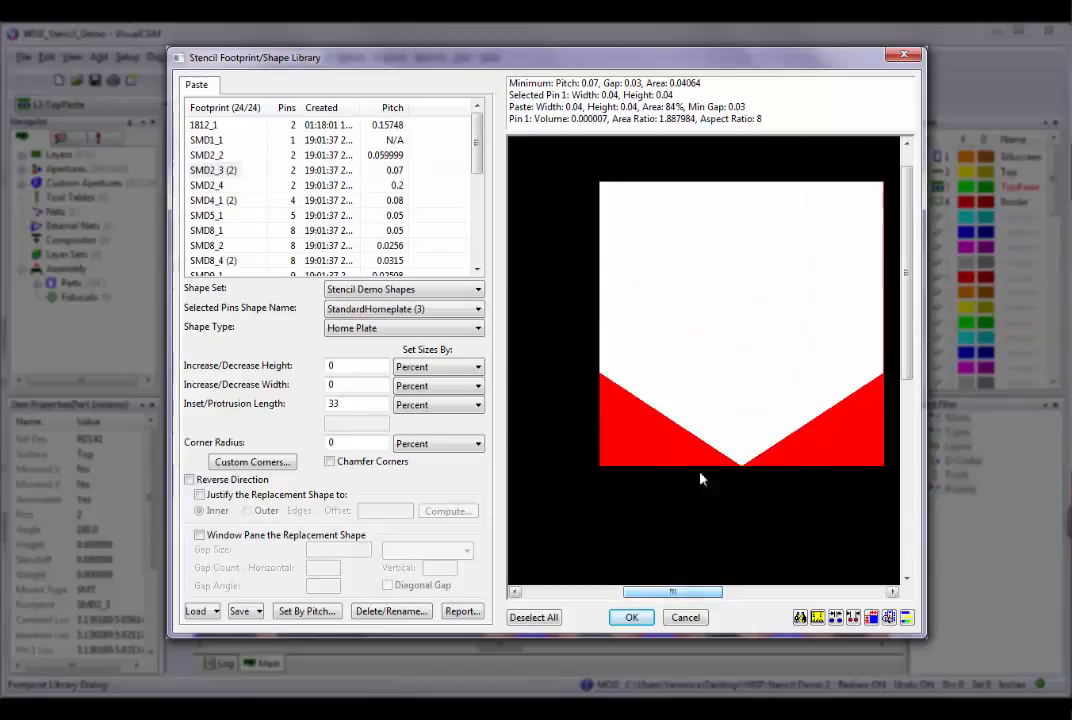
scroll(739, 384, down, 2)
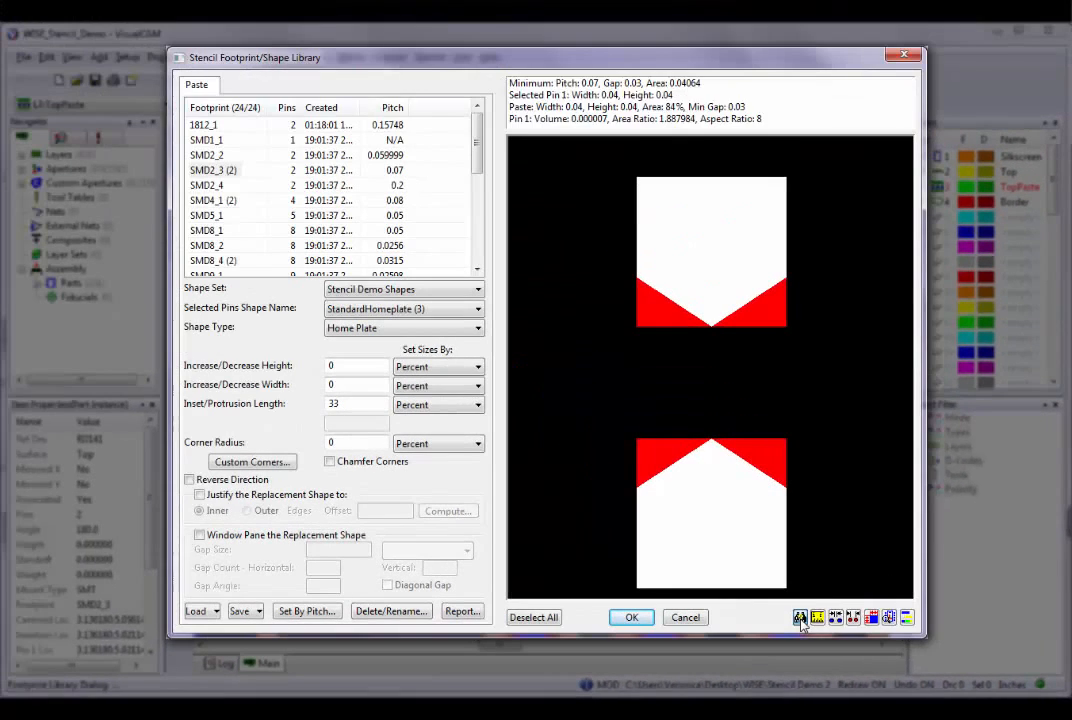
Query the lower pin's flash, comparing the item properties of D10033 and D365, and choose D365.
click(348, 447)
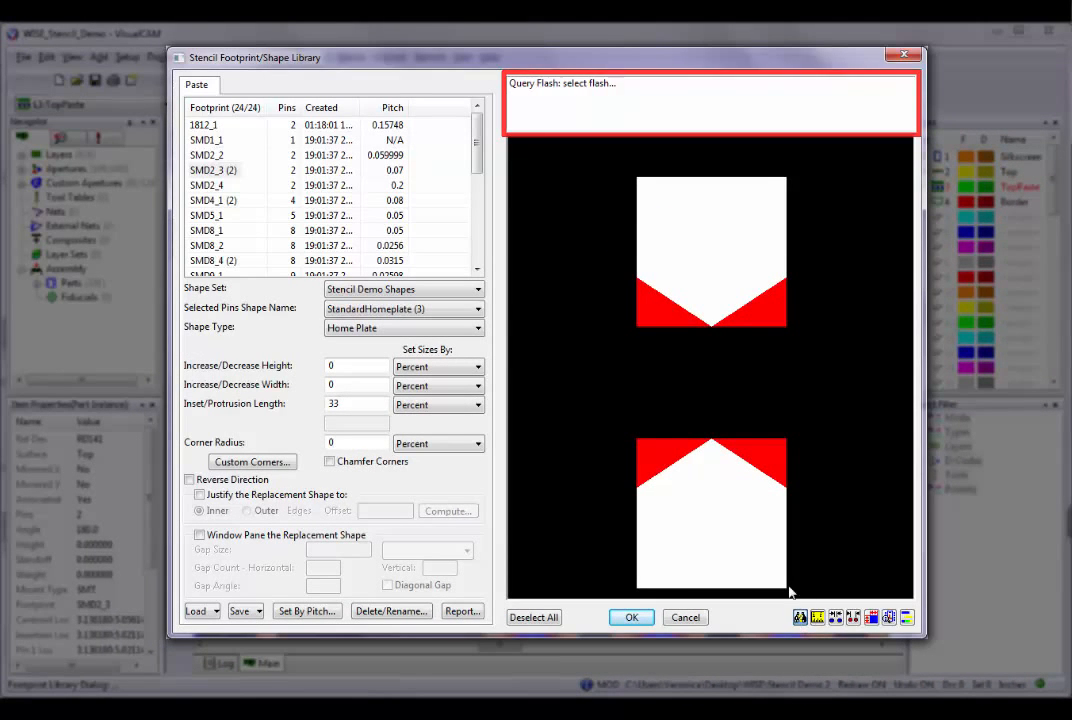
click(714, 487)
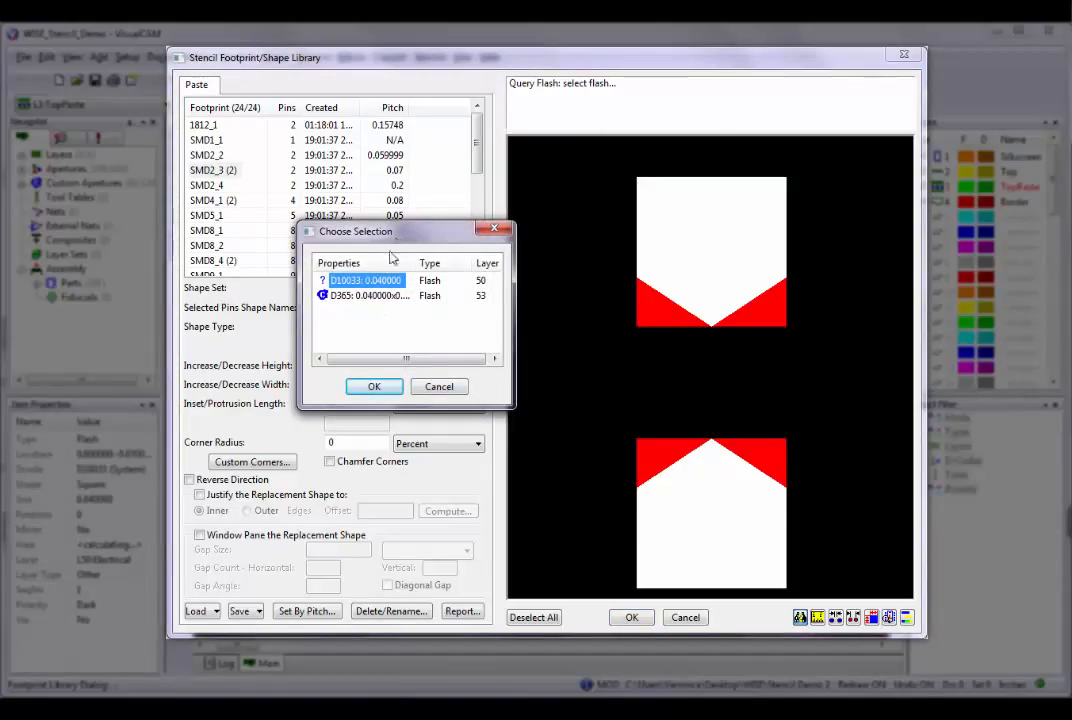
click(378, 297)
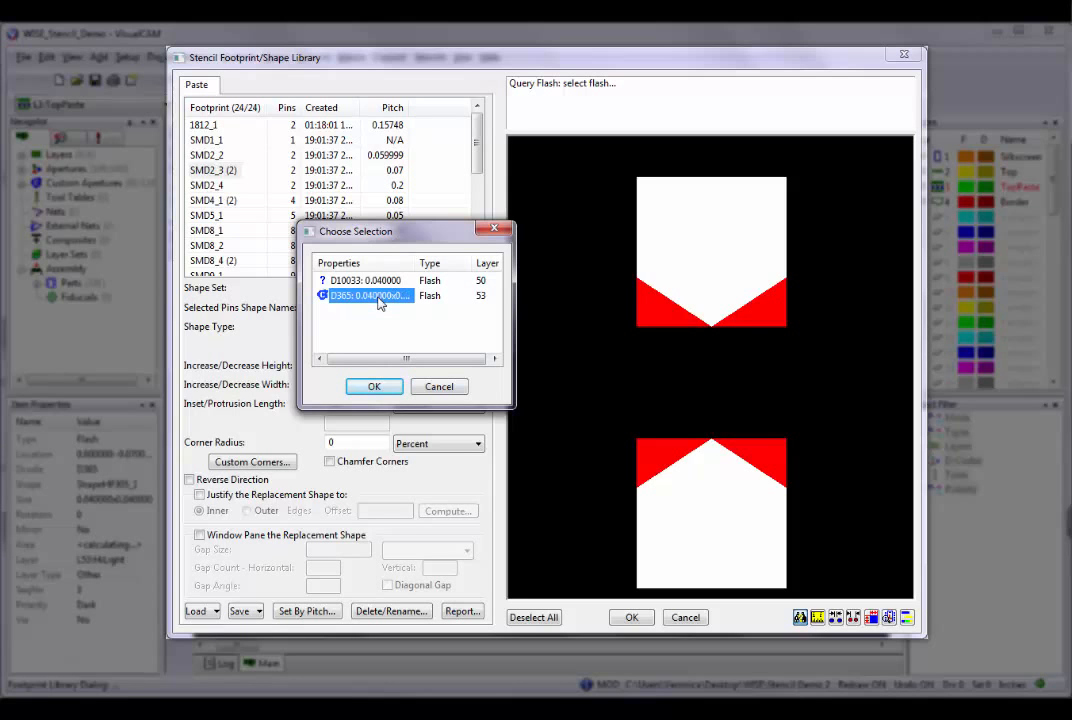
click(387, 284)
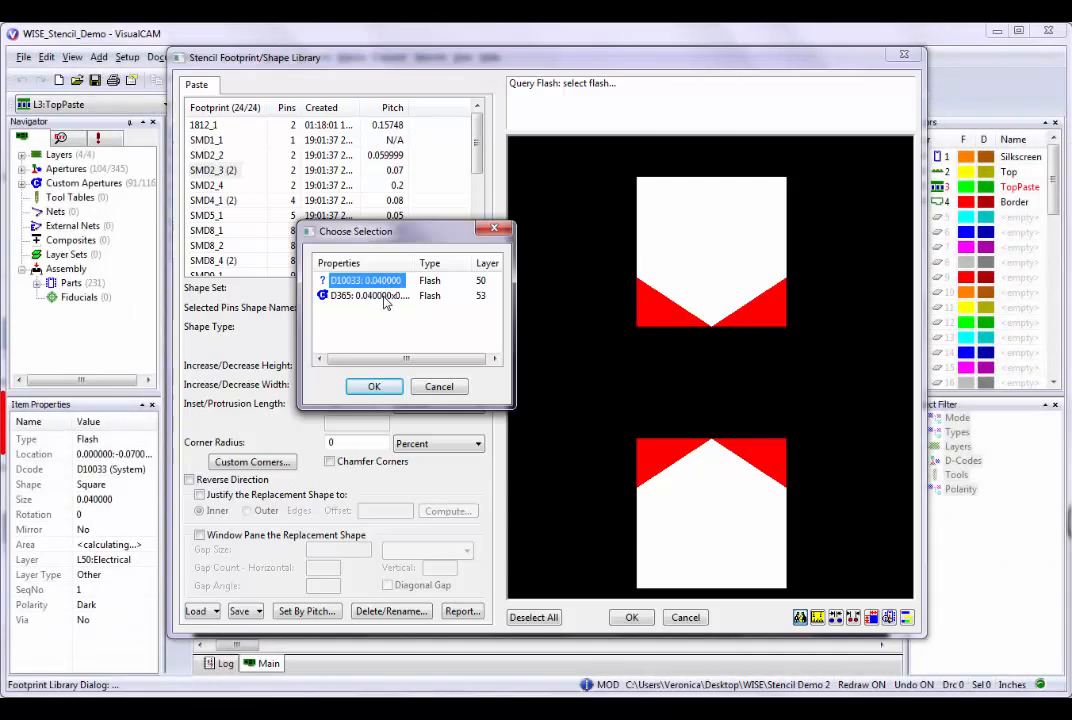
click(383, 297)
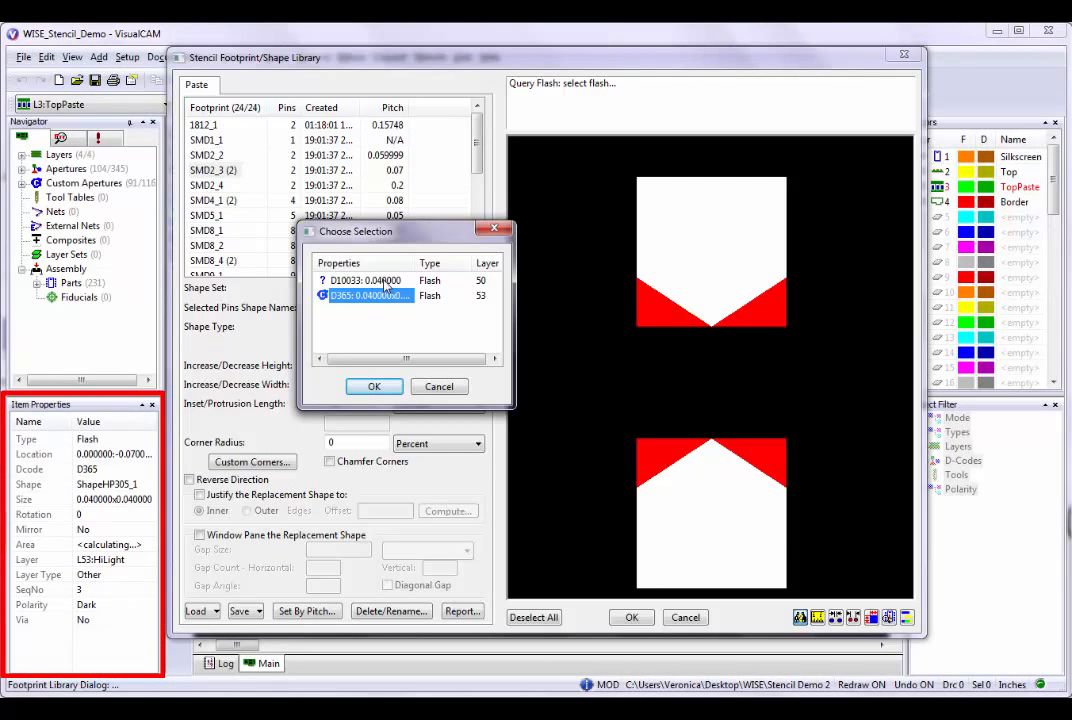
click(385, 285)
click(376, 296)
click(372, 387)
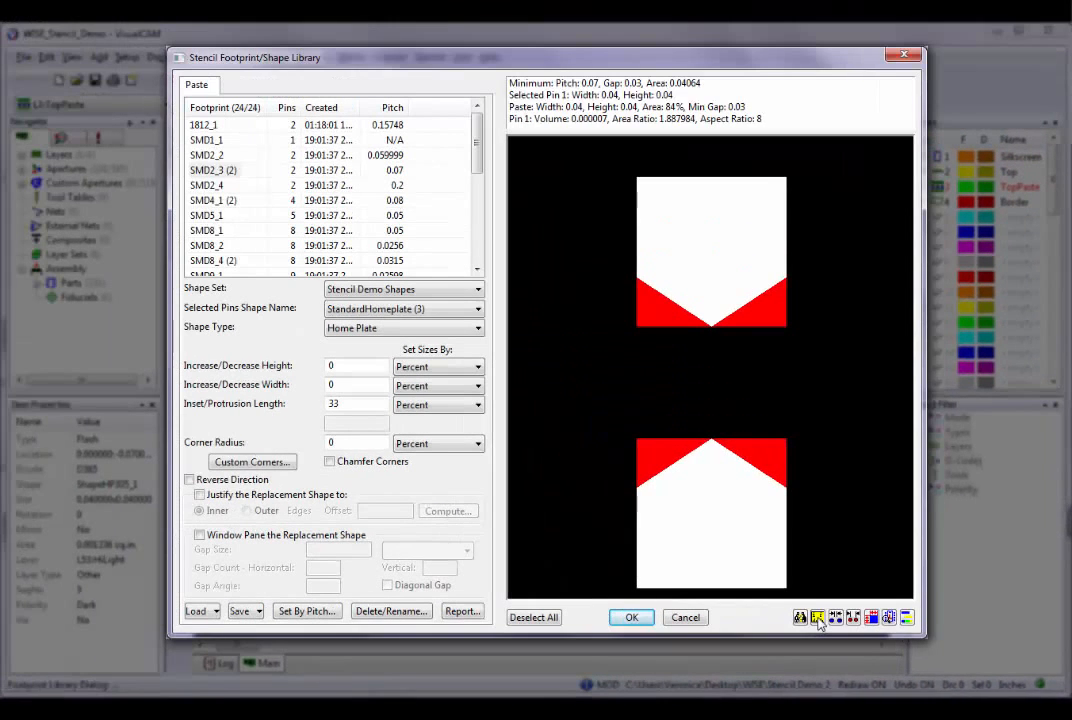
Measure the distance from a base point inside the lower pin to another point in the preview.
click(667, 557)
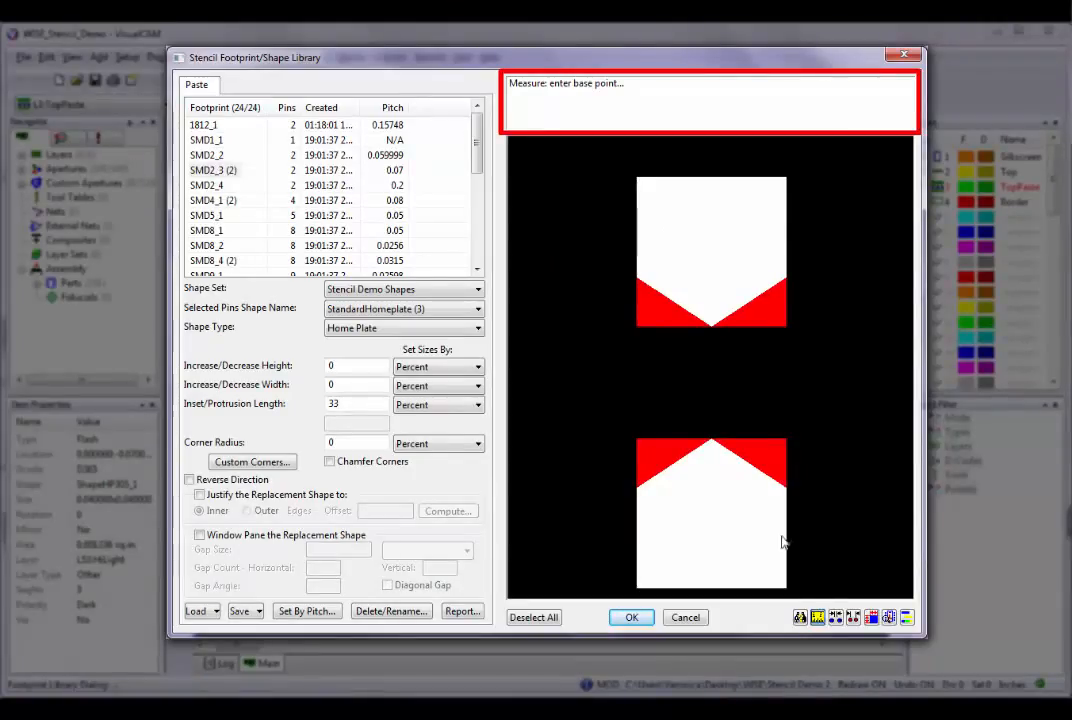
click(715, 487)
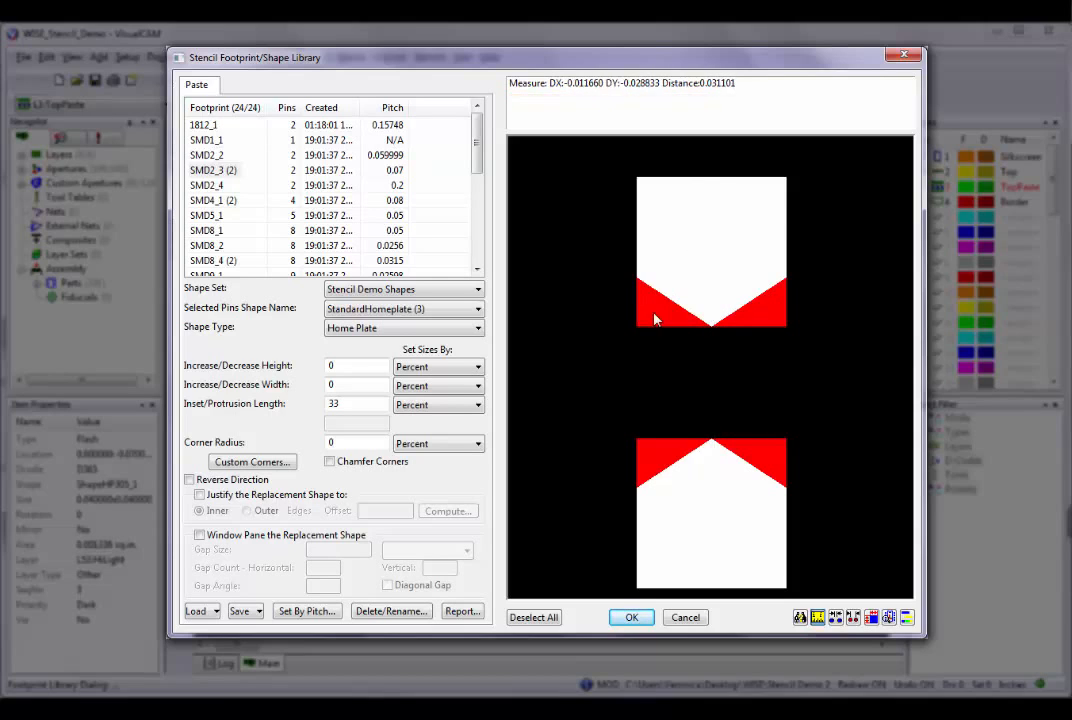
click(865, 490)
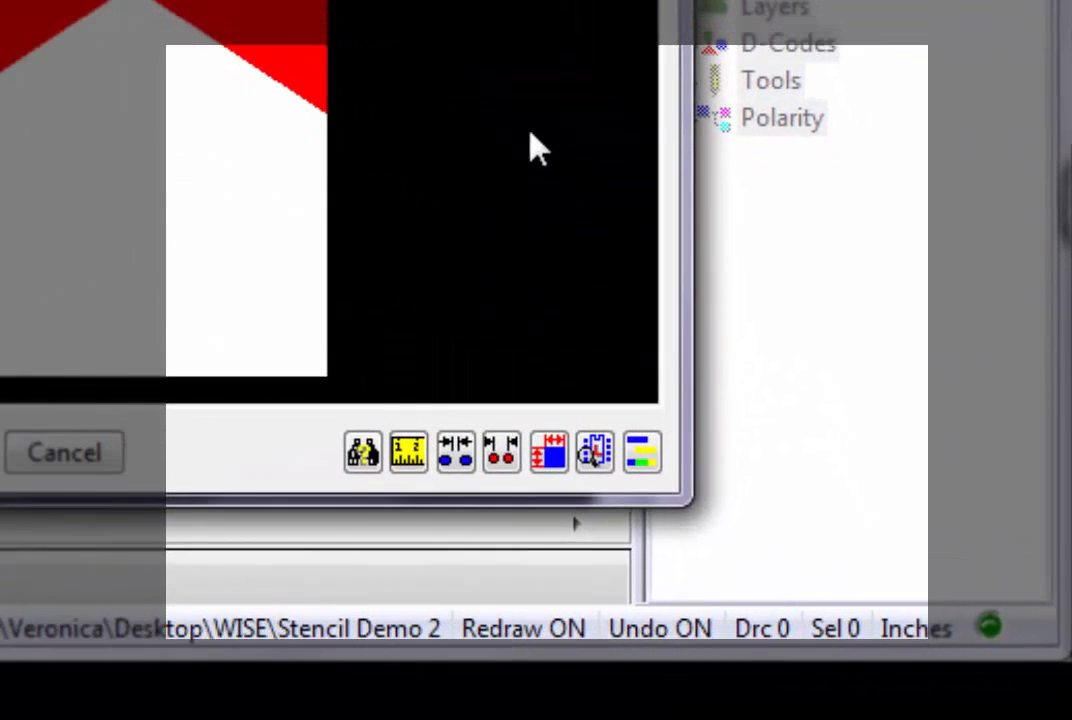
click(455, 452)
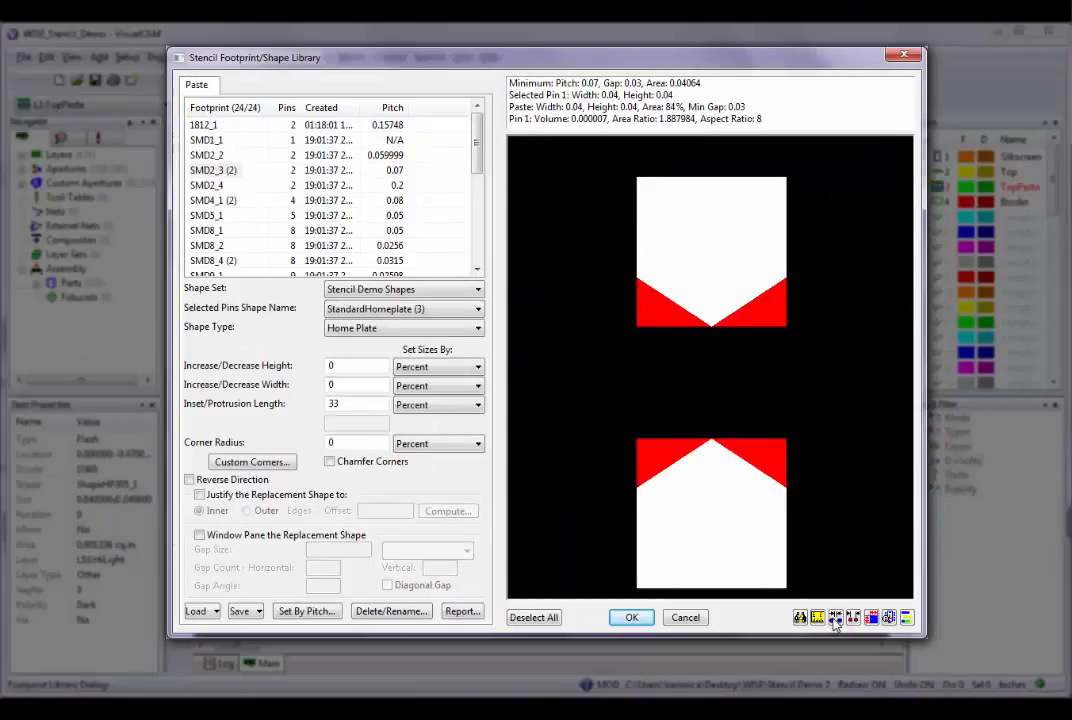
Measure edge to edge between the lower pin's D365 flash and the upper pin's D364 flash.
click(836, 619)
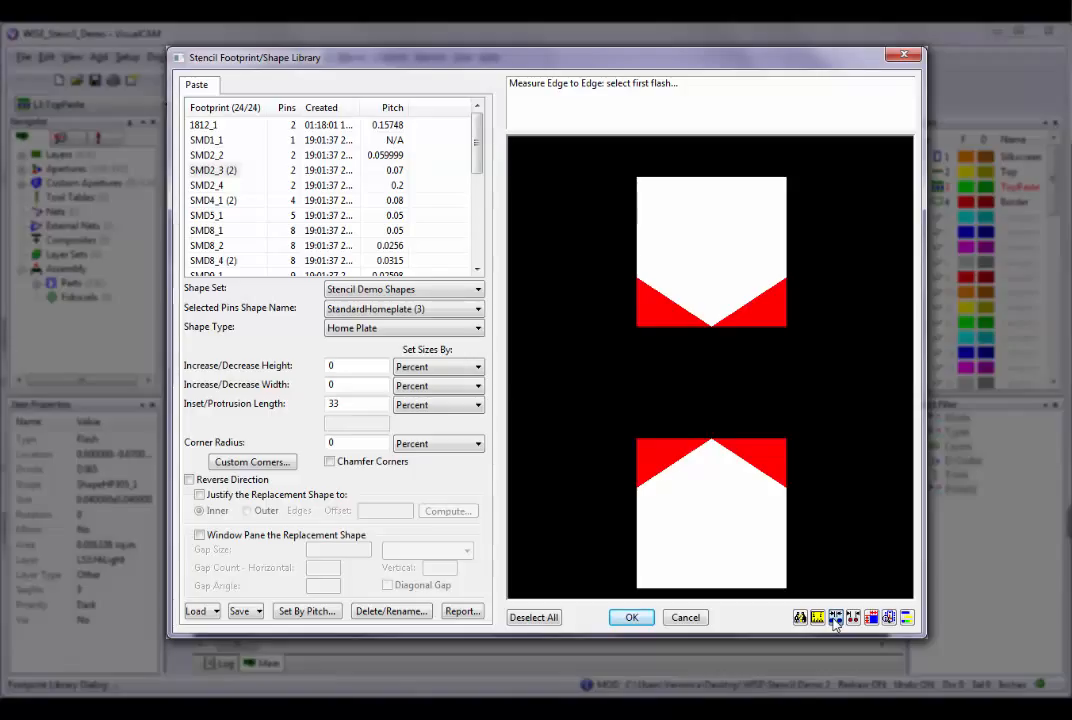
click(716, 488)
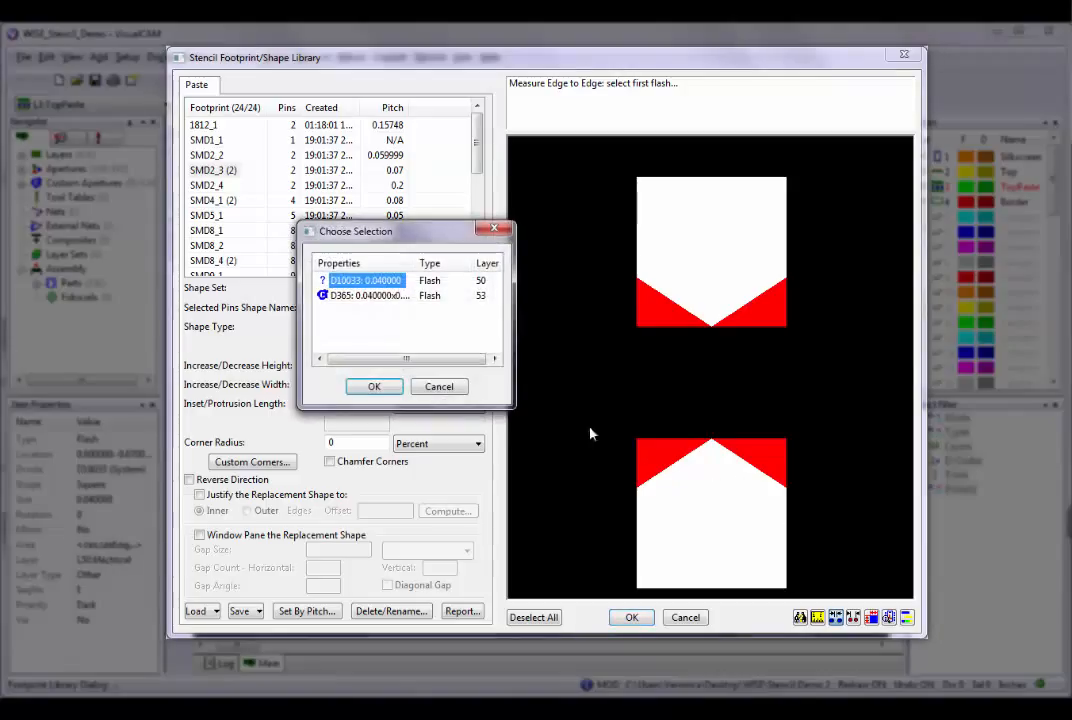
click(377, 296)
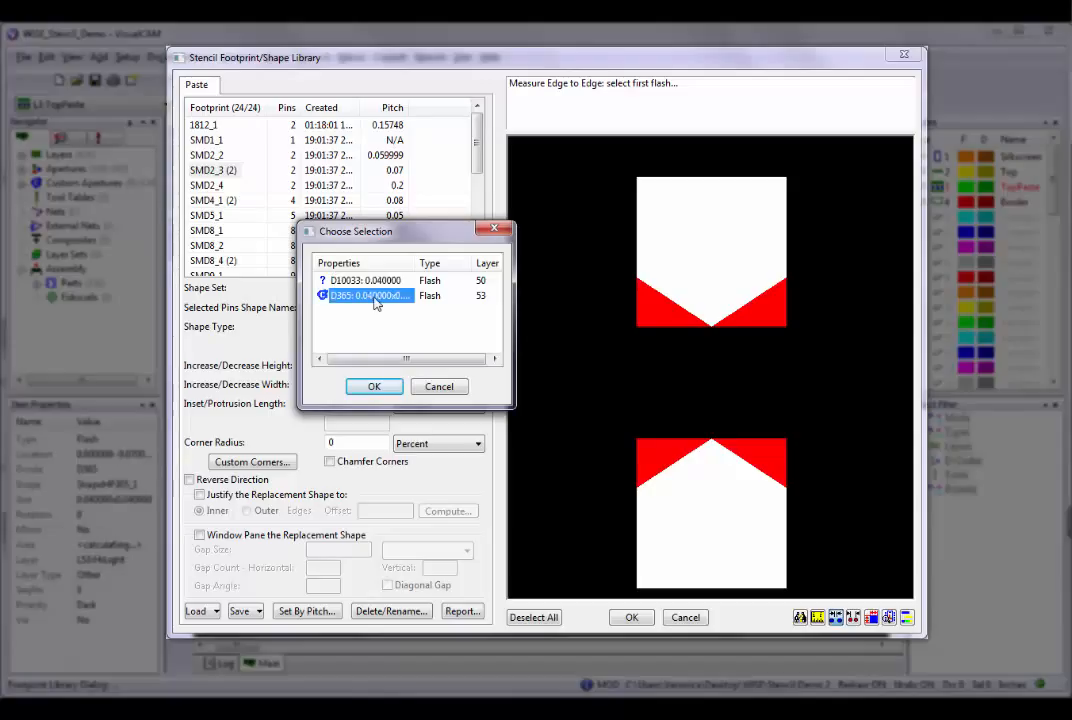
click(371, 389)
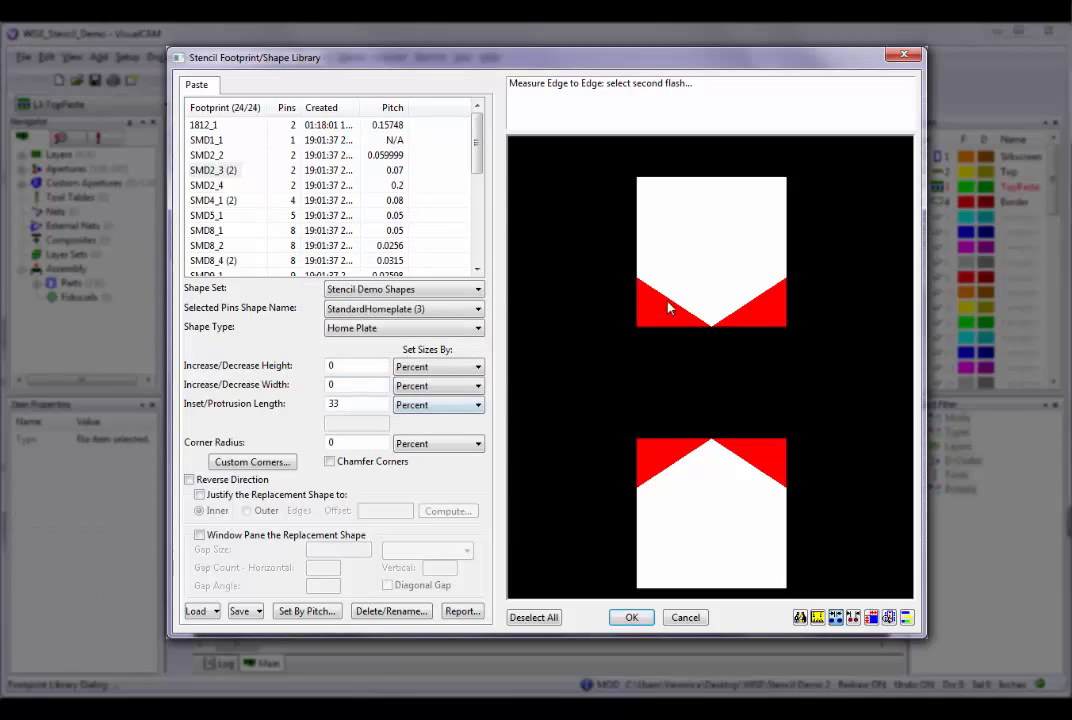
click(713, 245)
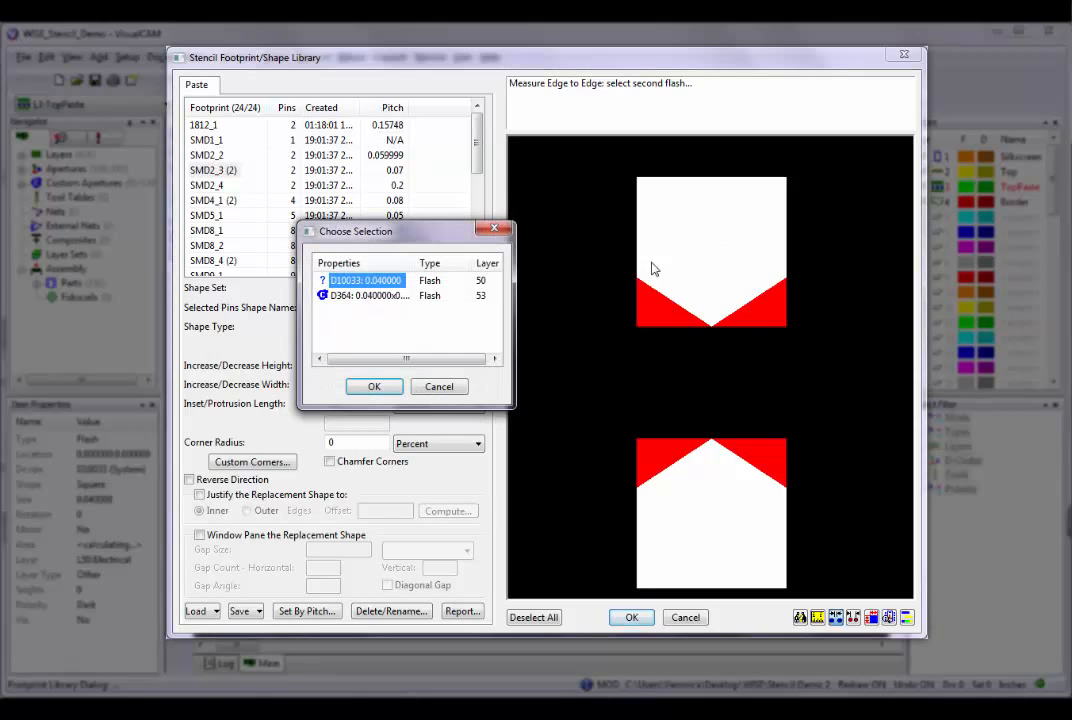
click(368, 295)
click(370, 386)
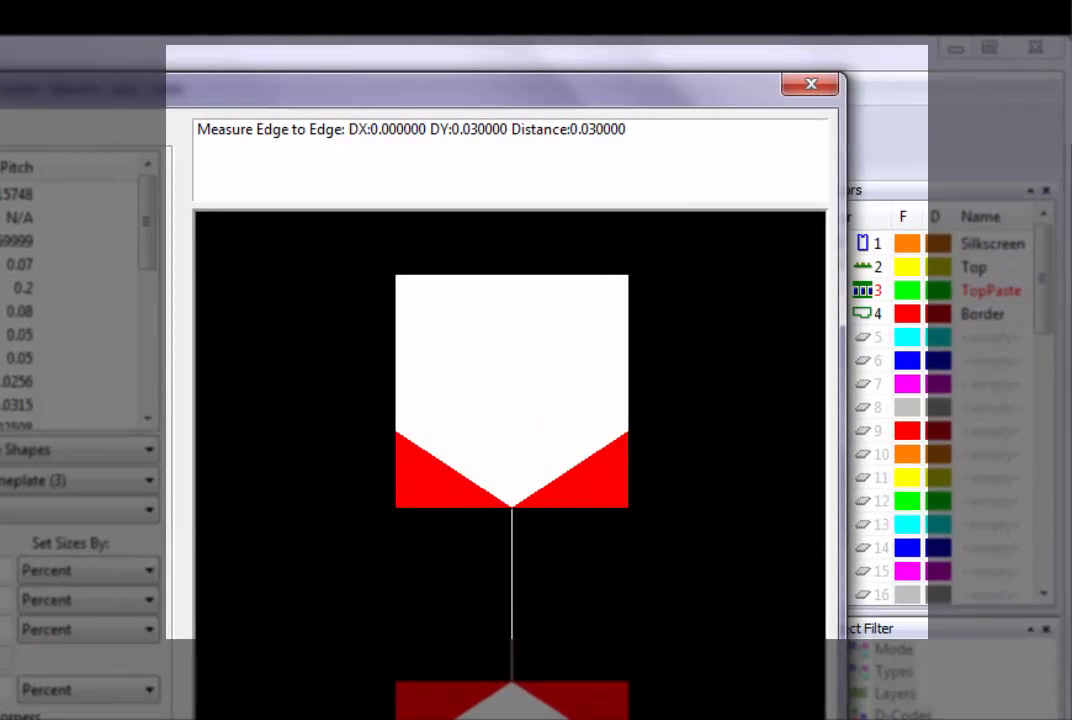
click(731, 522)
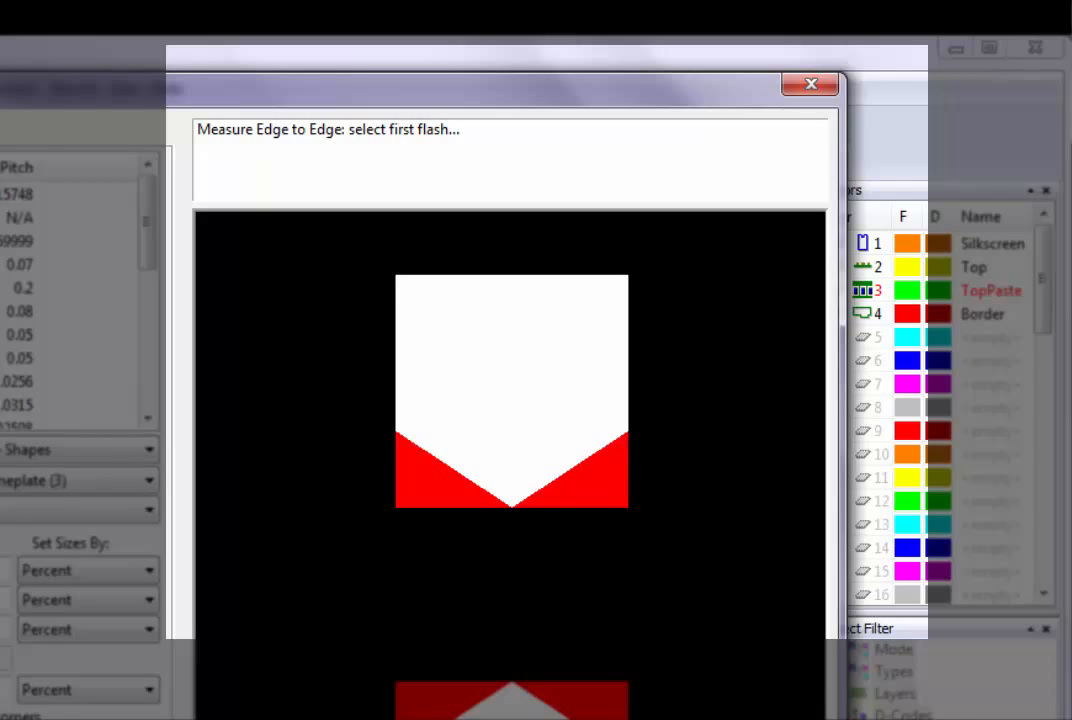
key(Escape)
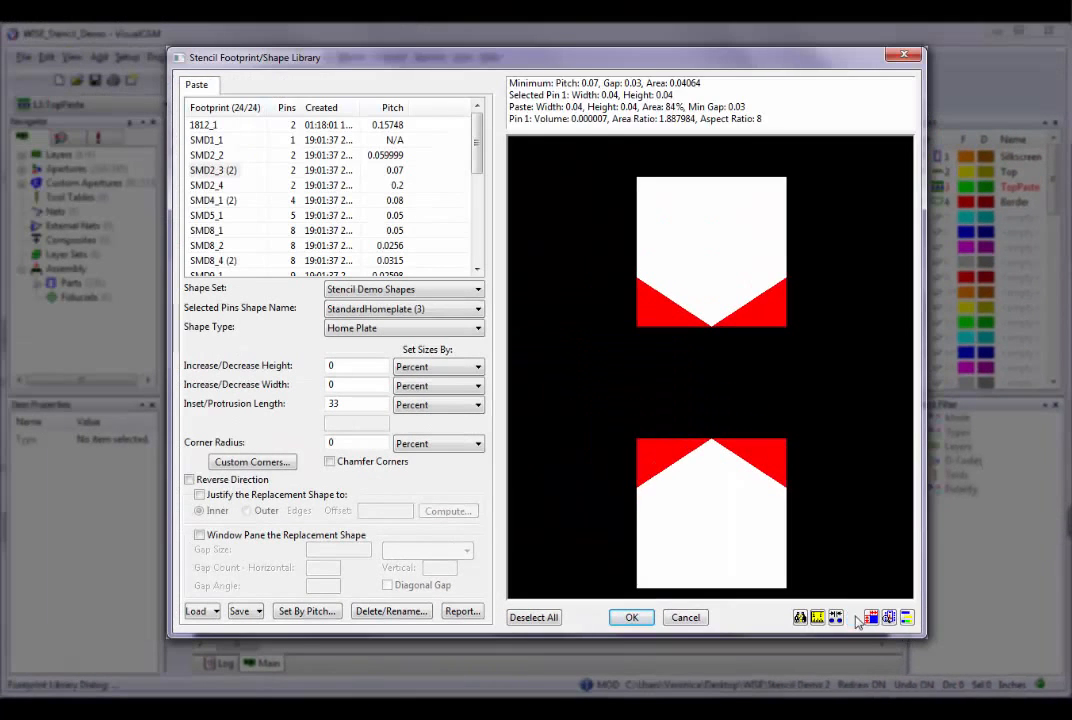
Measure center to center between the lower pin's D365 flash and the upper pin's D364 flash.
click(505, 476)
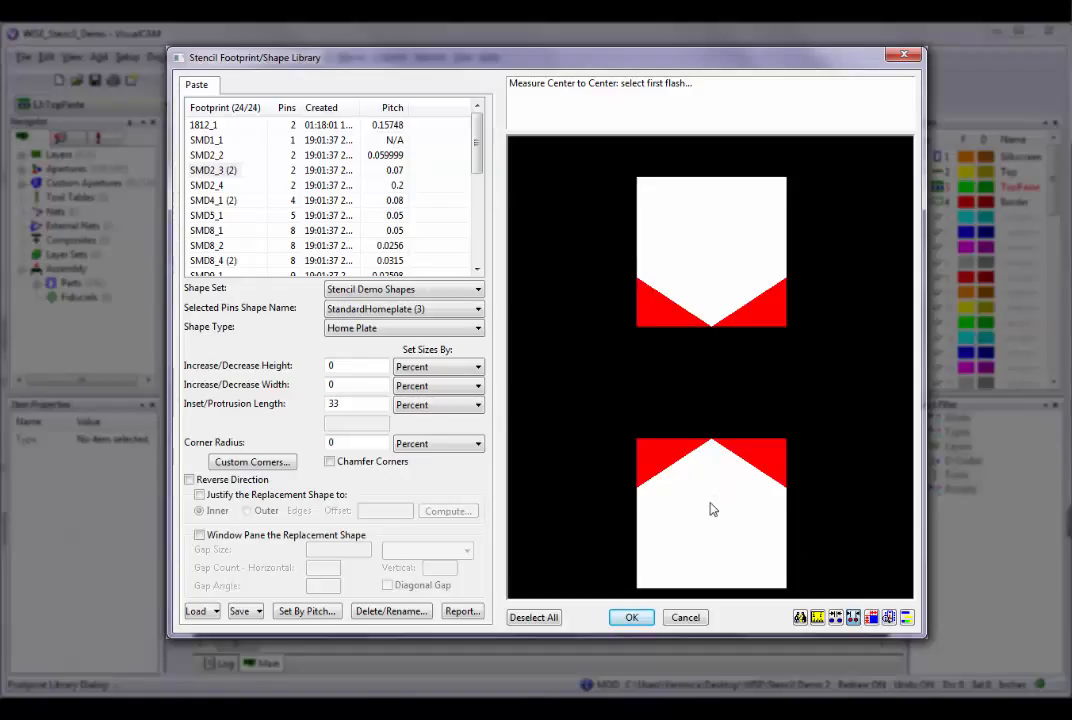
click(710, 509)
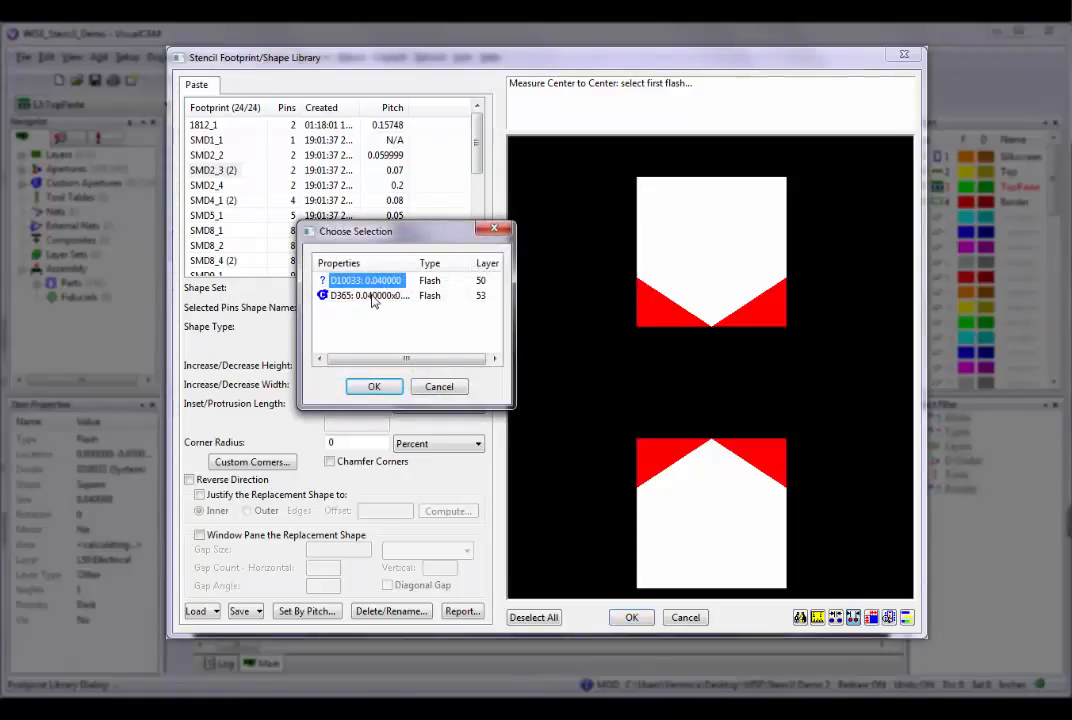
click(370, 296)
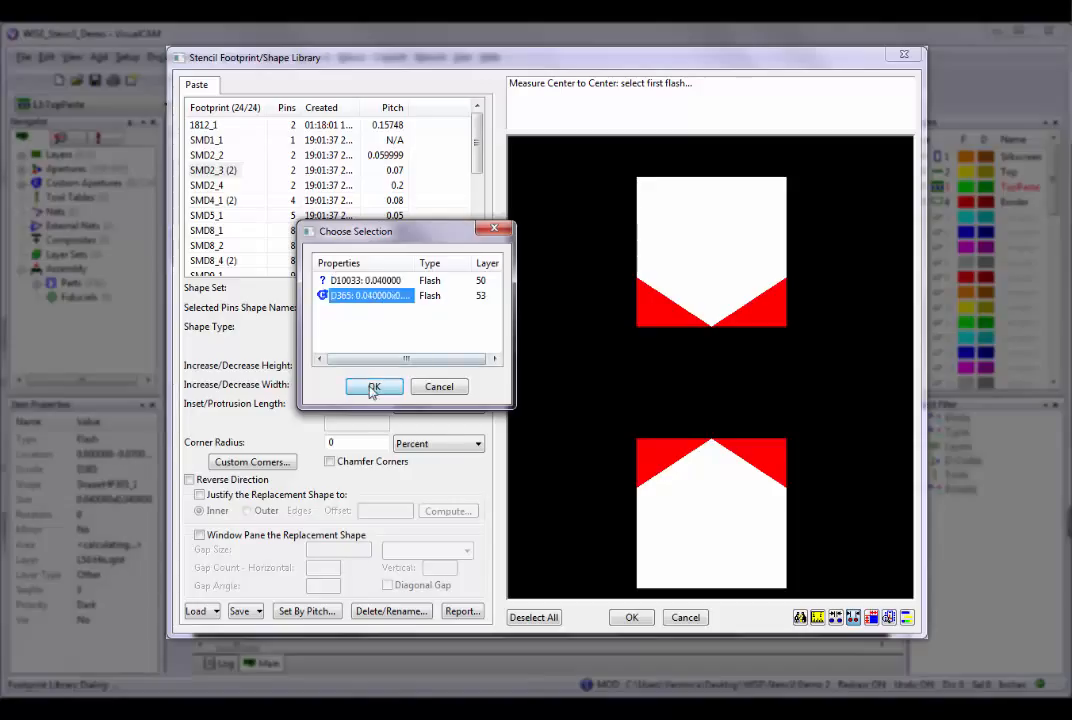
click(373, 386)
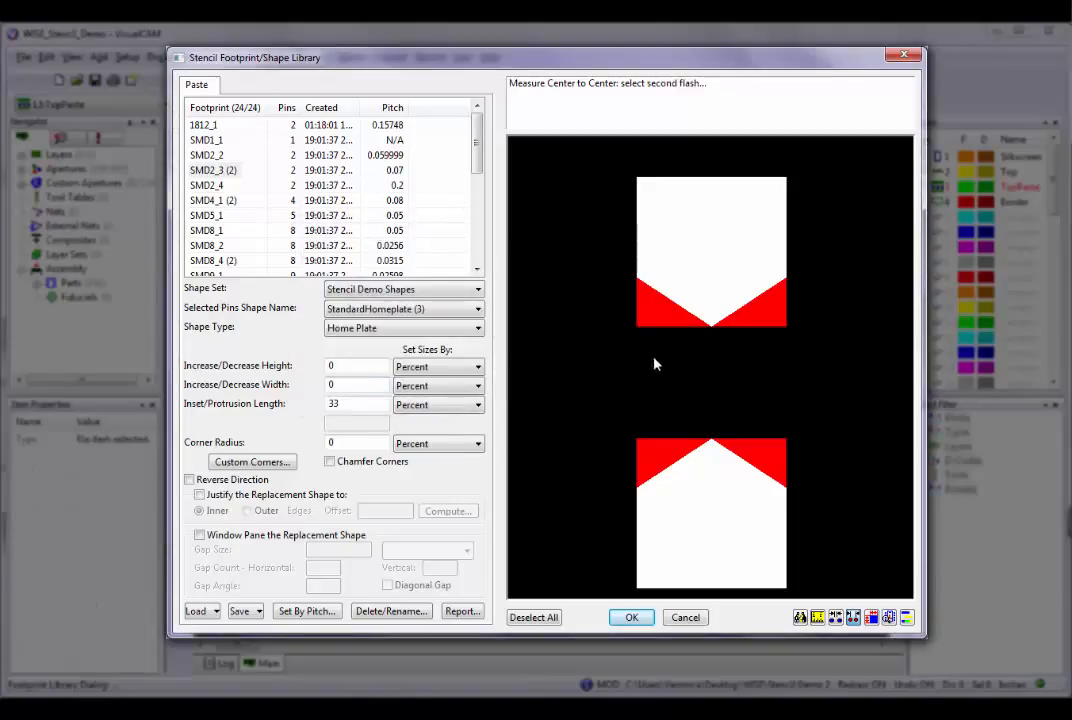
click(709, 241)
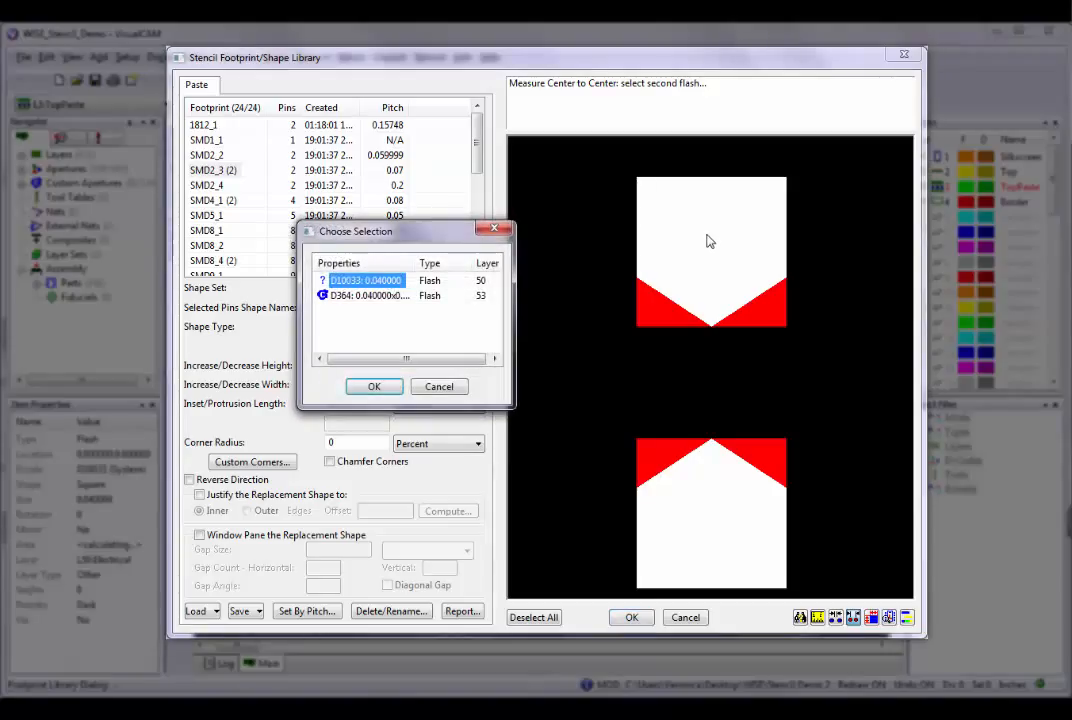
click(355, 298)
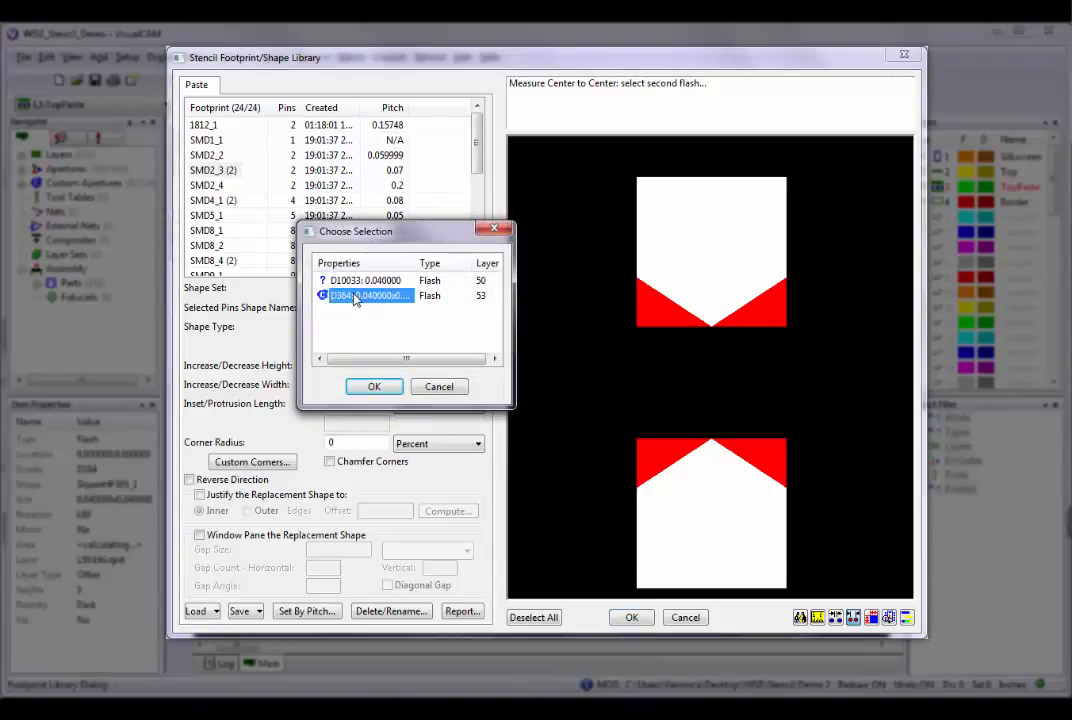
click(374, 386)
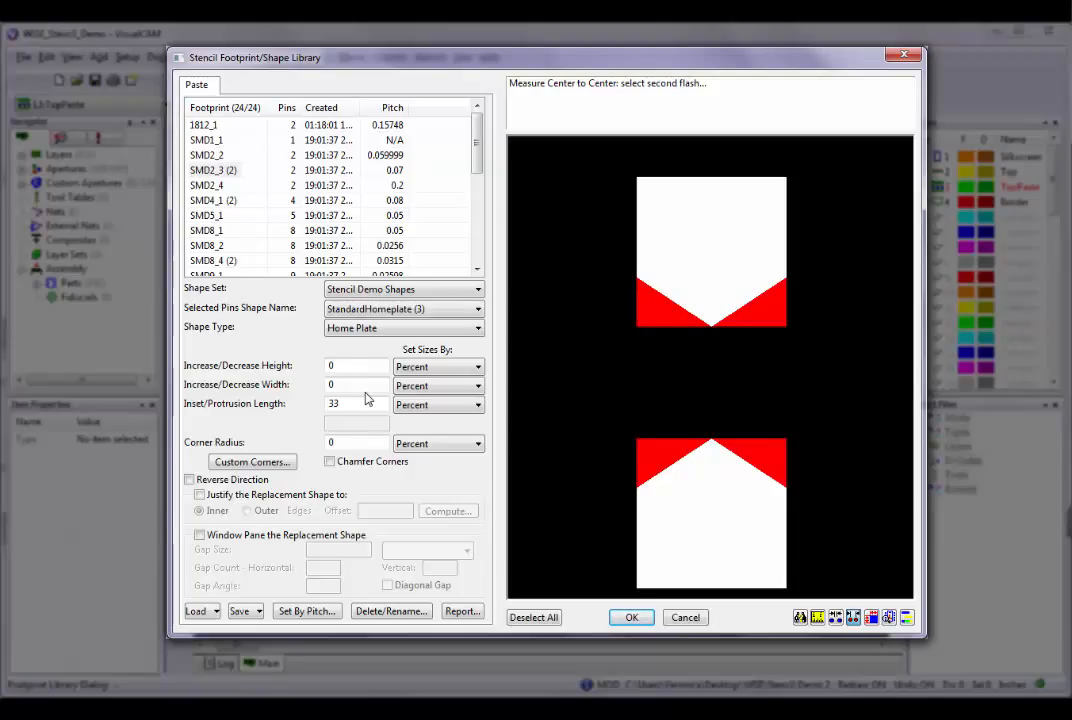
key(Escape)
key(Escape)
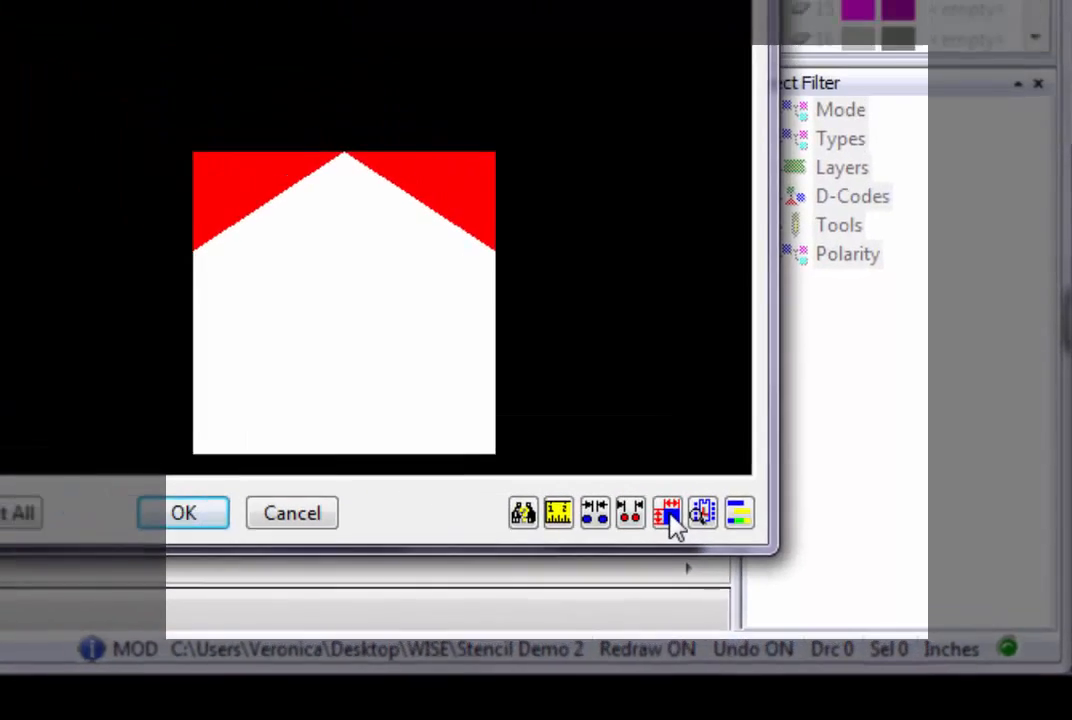
Display the dimensions and pin numbers in the footprint preview, and hide the dimensions again.
click(550, 455)
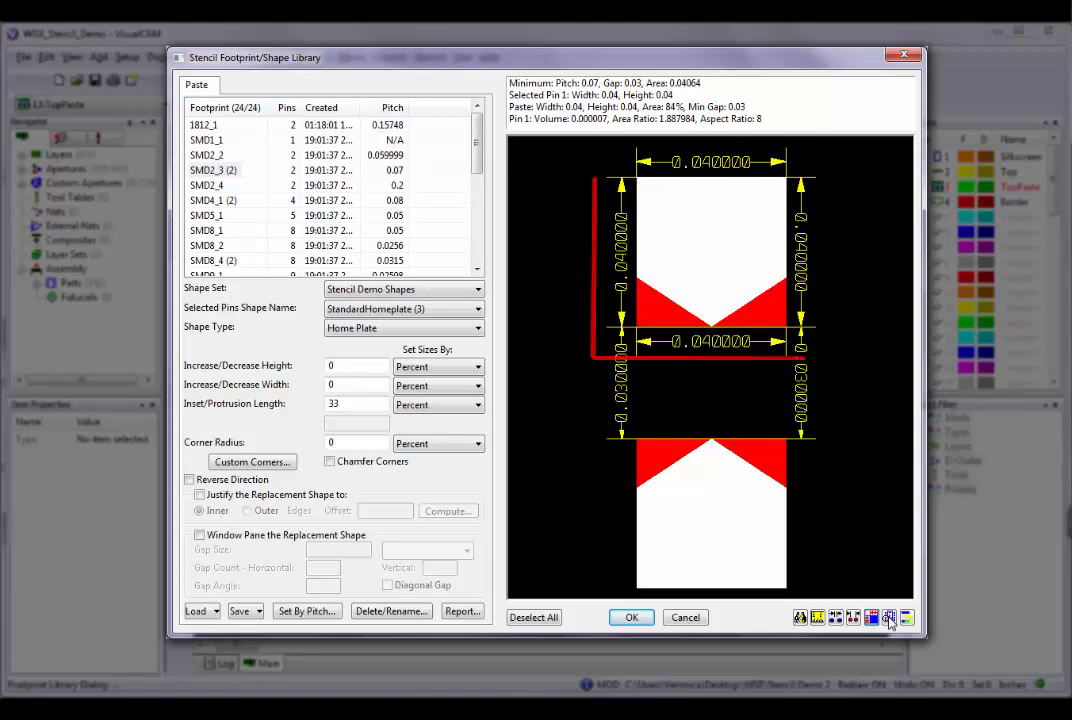
click(889, 618)
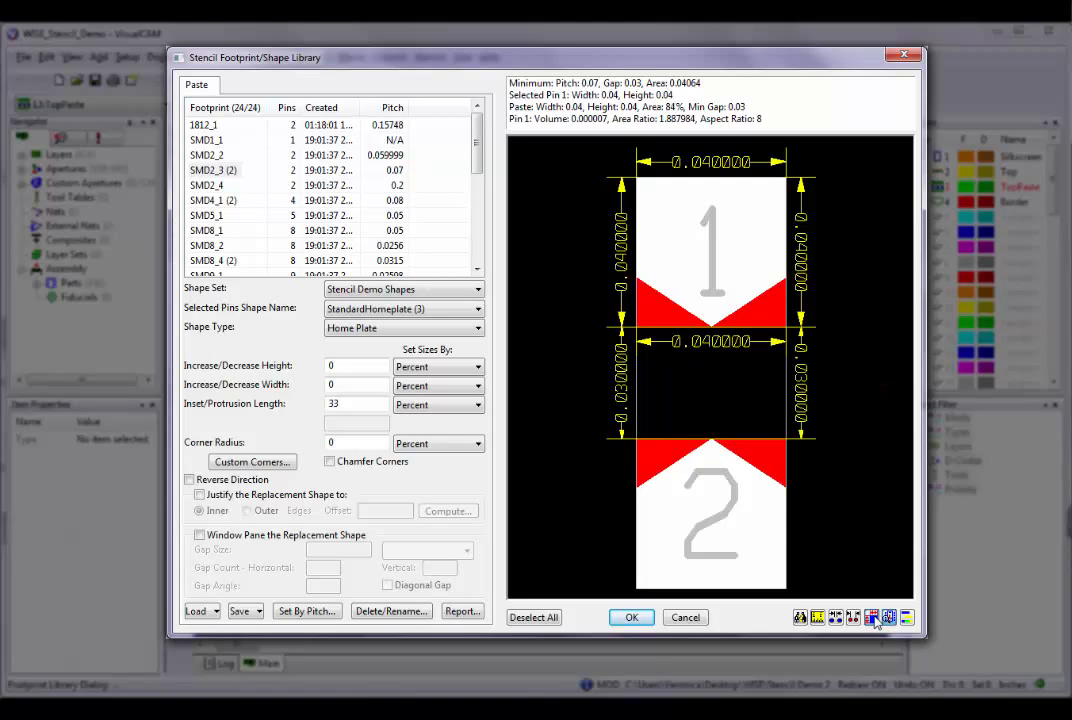
click(888, 618)
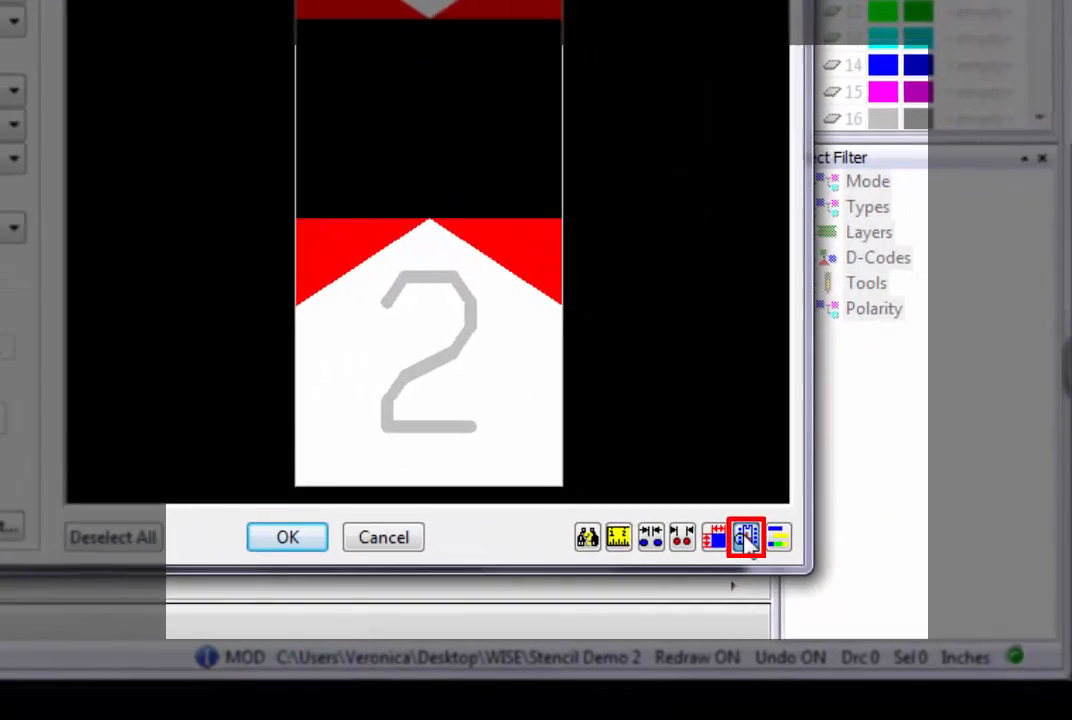
click(835, 588)
click(712, 522)
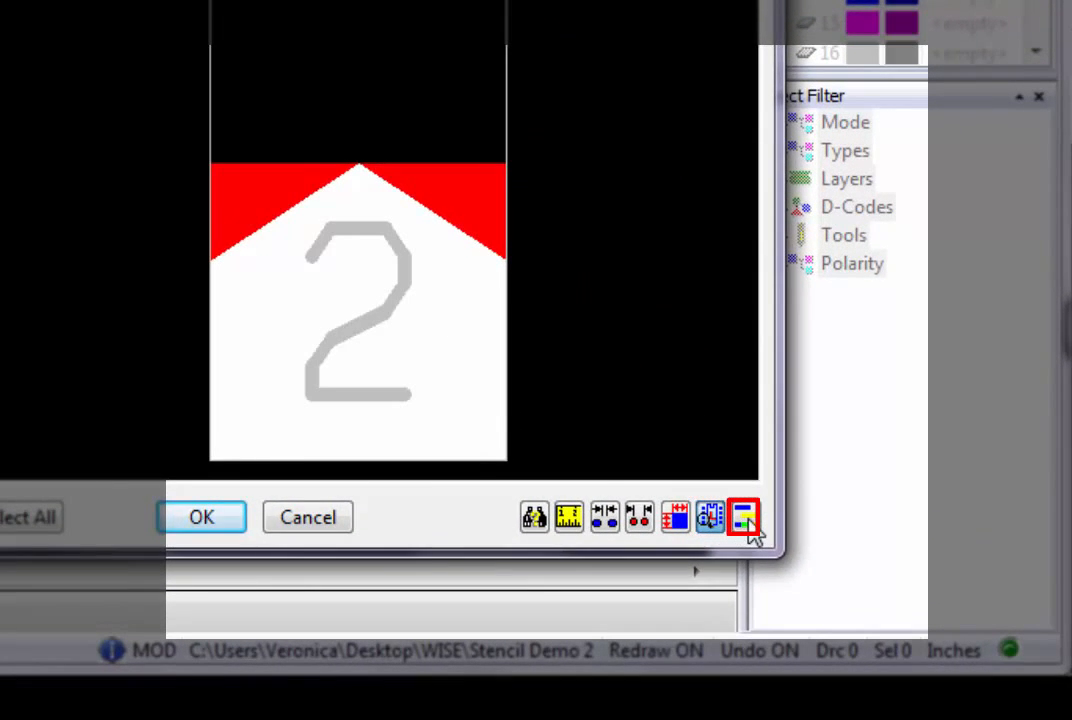
Hide and restore the pin numbers in the preview twice, ending with them shown.
click(744, 517)
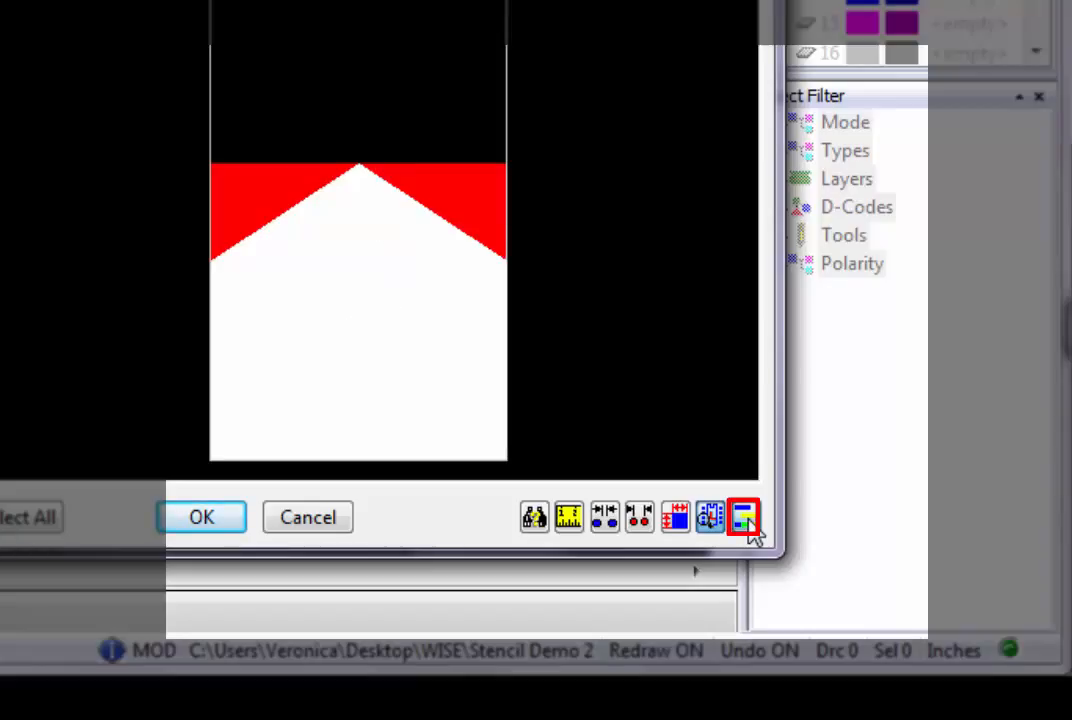
click(746, 519)
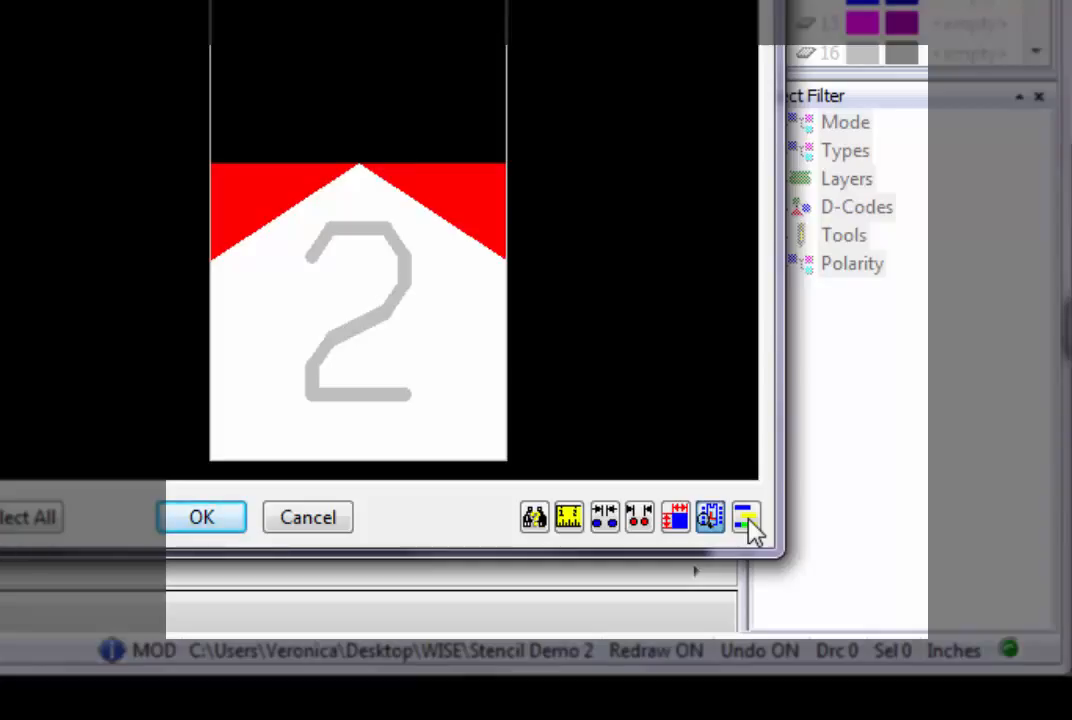
click(746, 519)
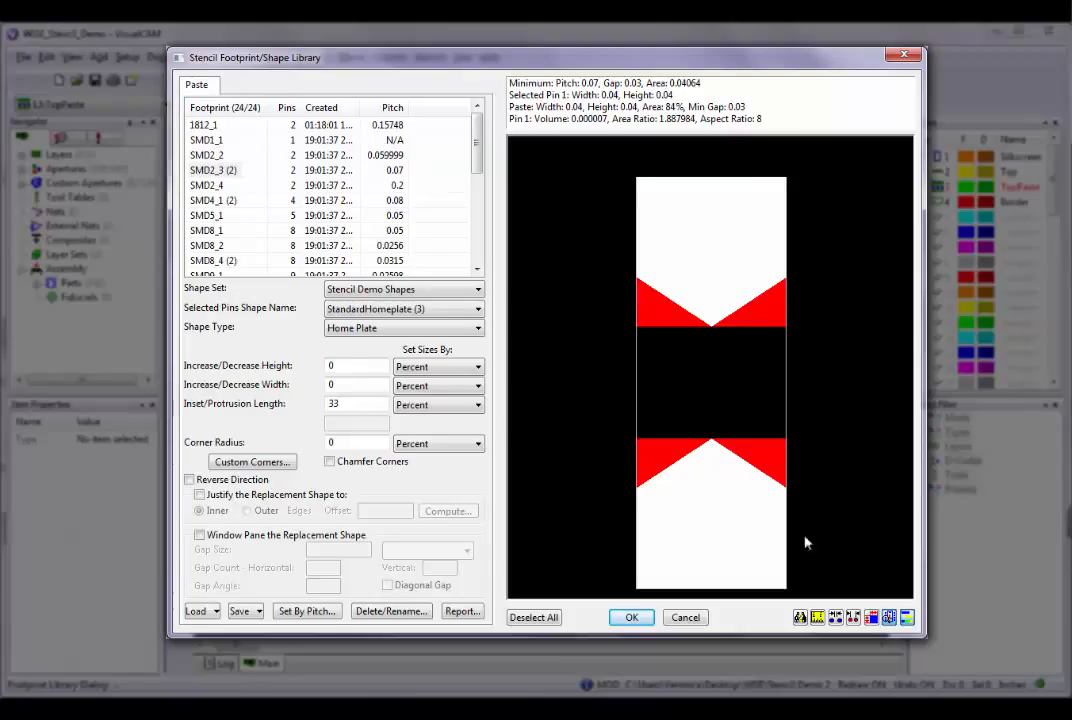
click(907, 619)
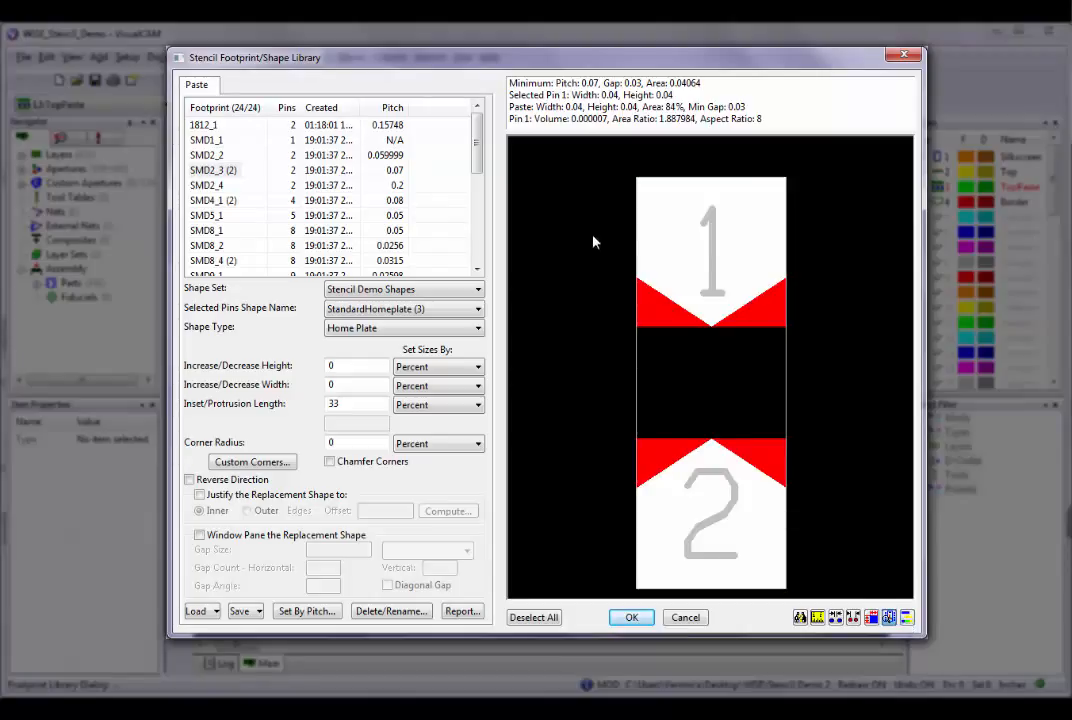
Review the Paste Pad Justification options for the preview and leave the current choice.
right_click(643, 231)
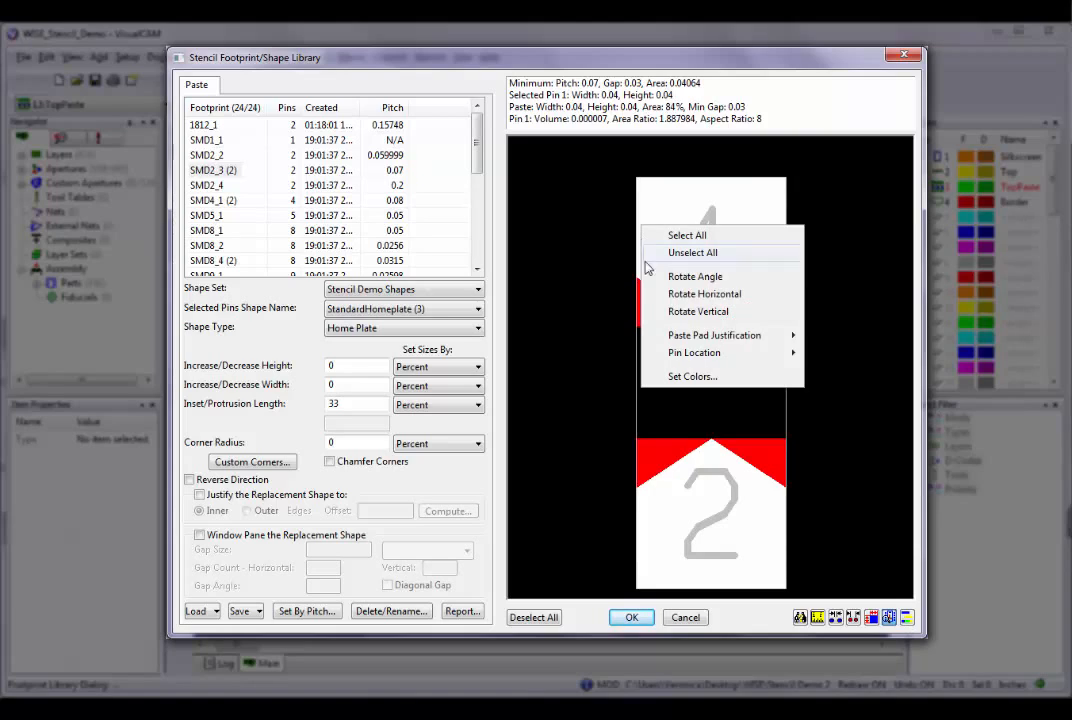
mouse_move(672, 354)
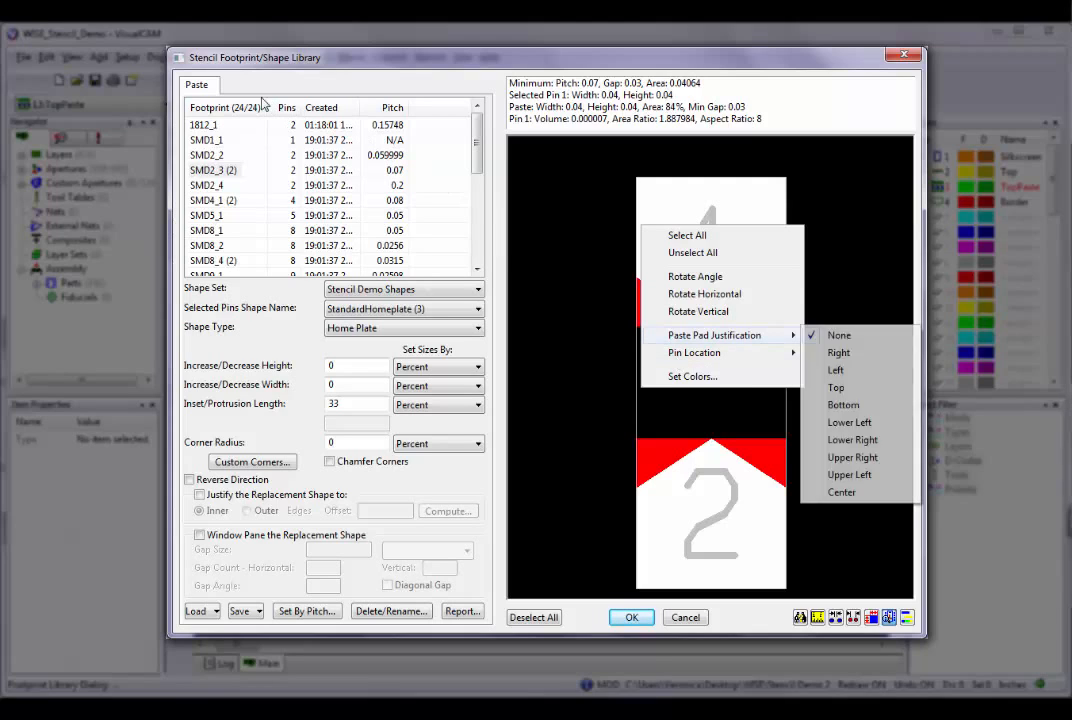
click(215, 90)
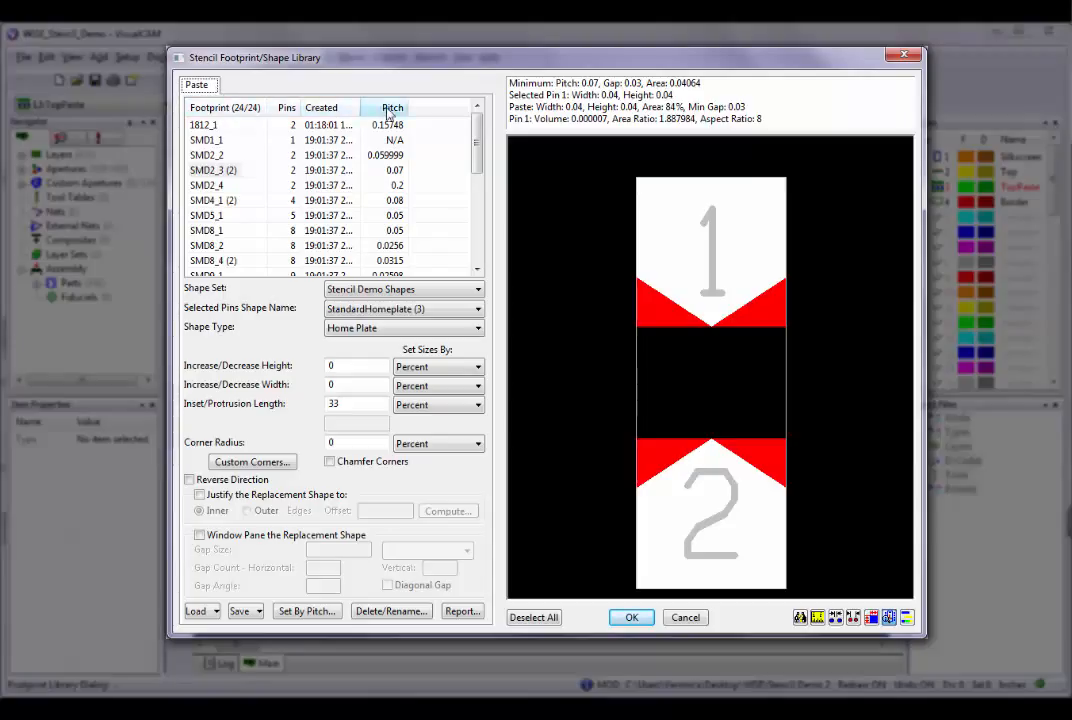
Sort the footprint list by name in descending order, and restore the ascending order.
click(227, 110)
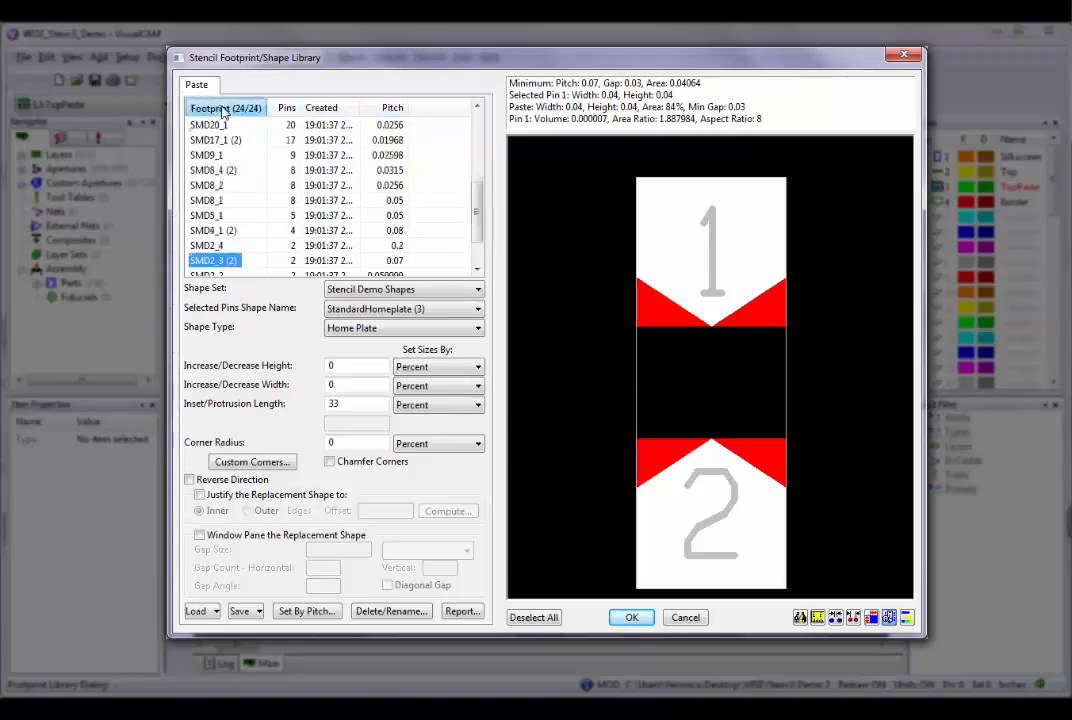
click(223, 109)
drag(478, 164, 428, 136)
Sort the footprint list by pin count, ascending and then descending, and return to sorting by footprint name.
click(285, 110)
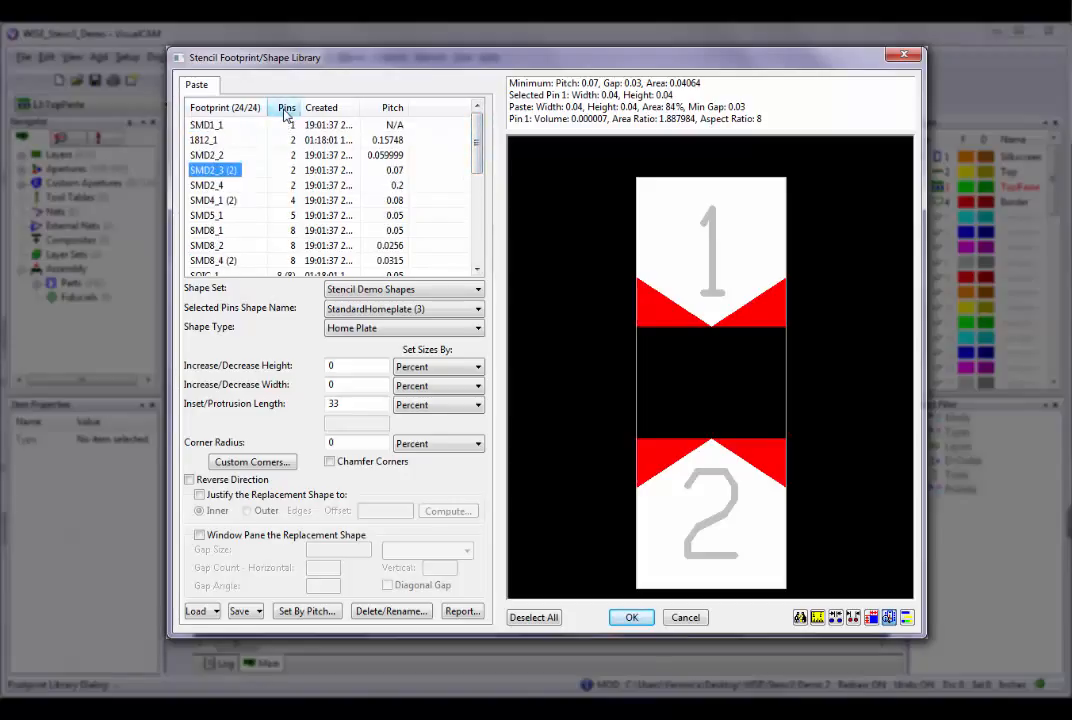
click(286, 110)
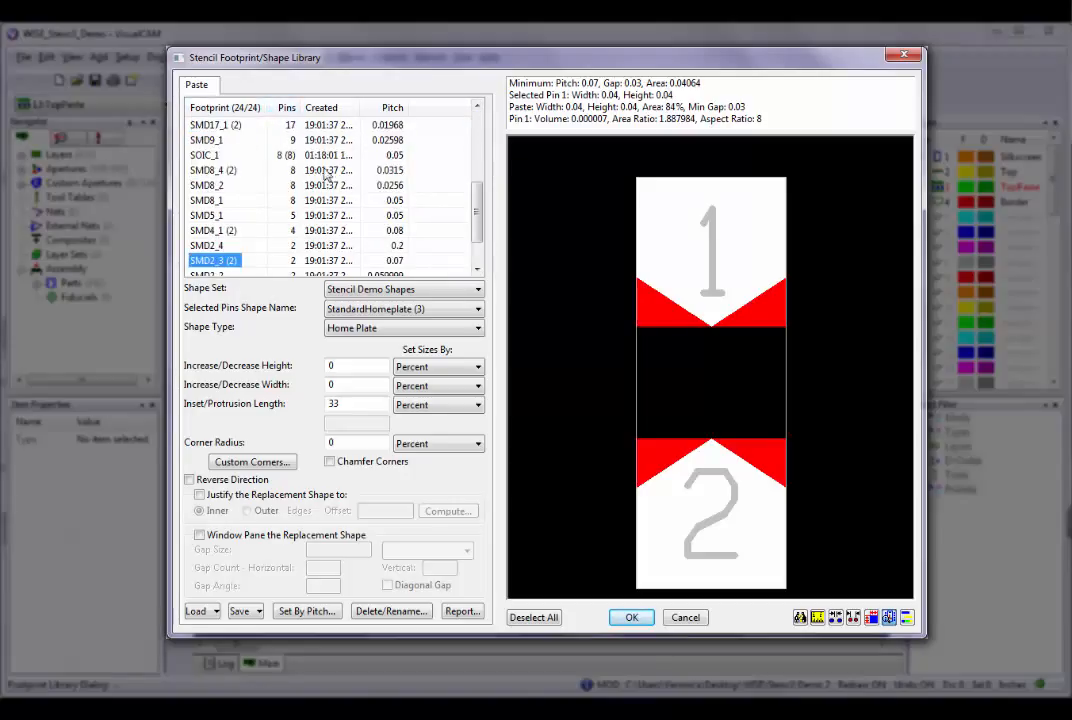
drag(472, 215, 479, 143)
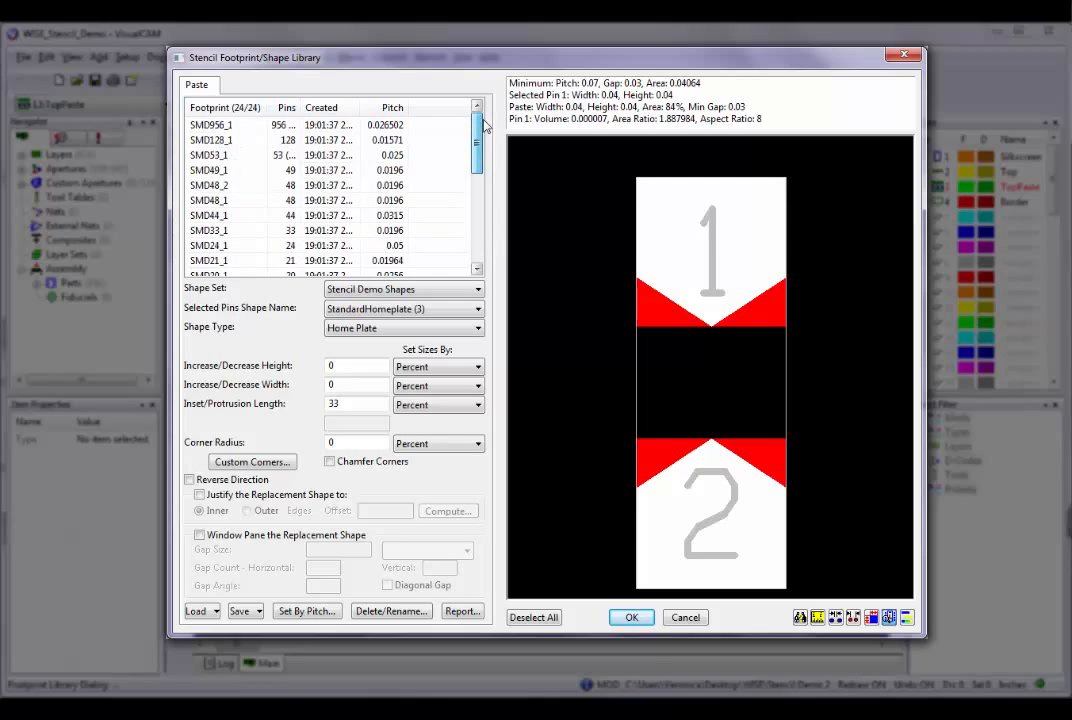
click(226, 112)
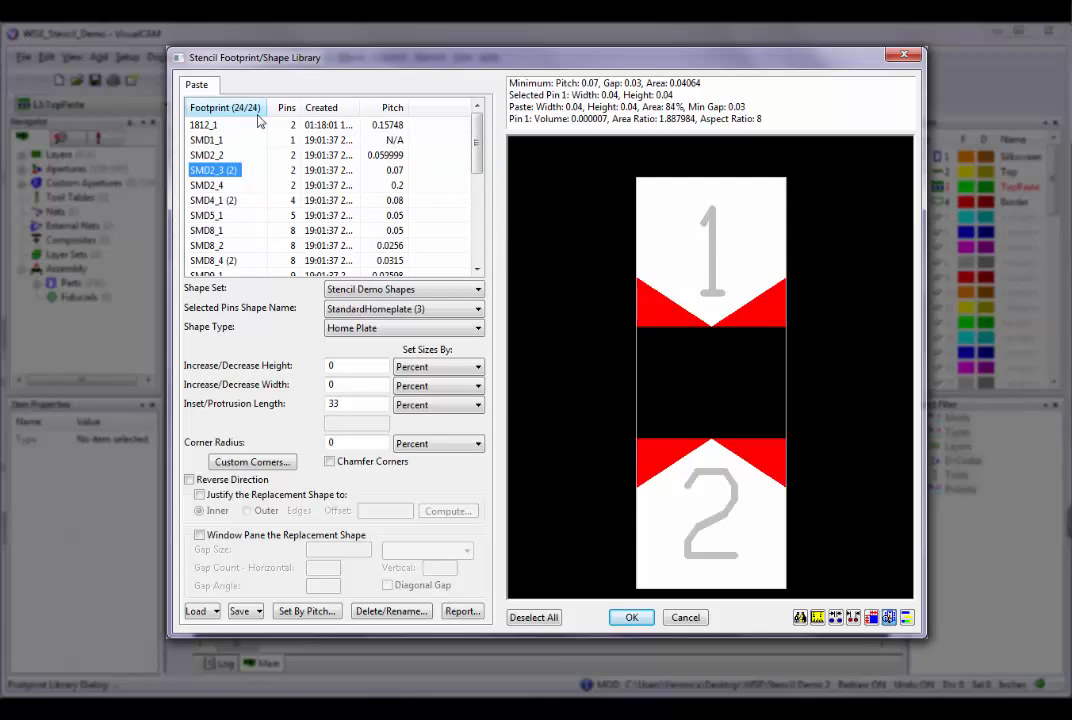
Move the Pins column behind Created, and hide the Pins, Created and Pitch columns of the footprint list.
drag(288, 108, 355, 119)
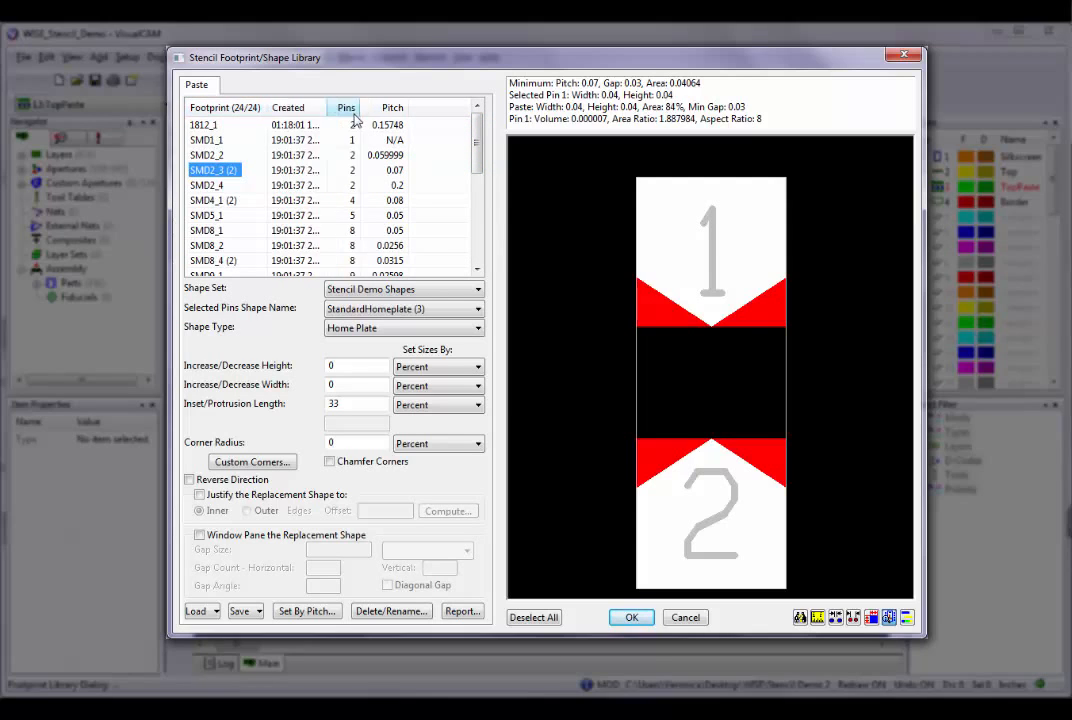
right_click(293, 109)
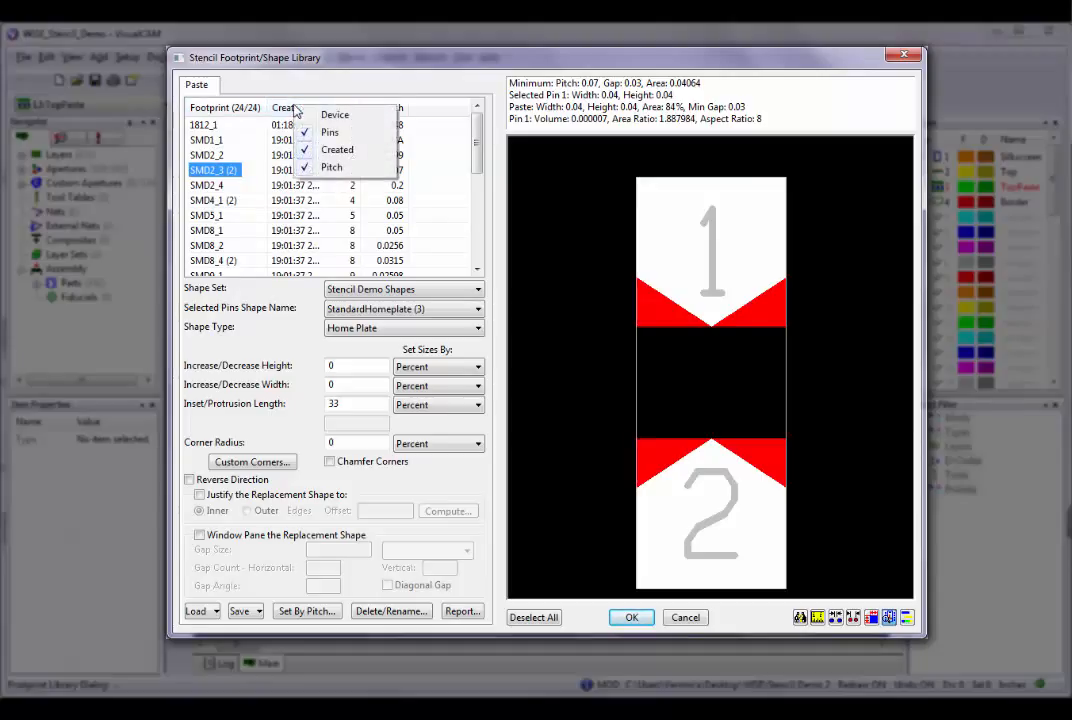
click(321, 134)
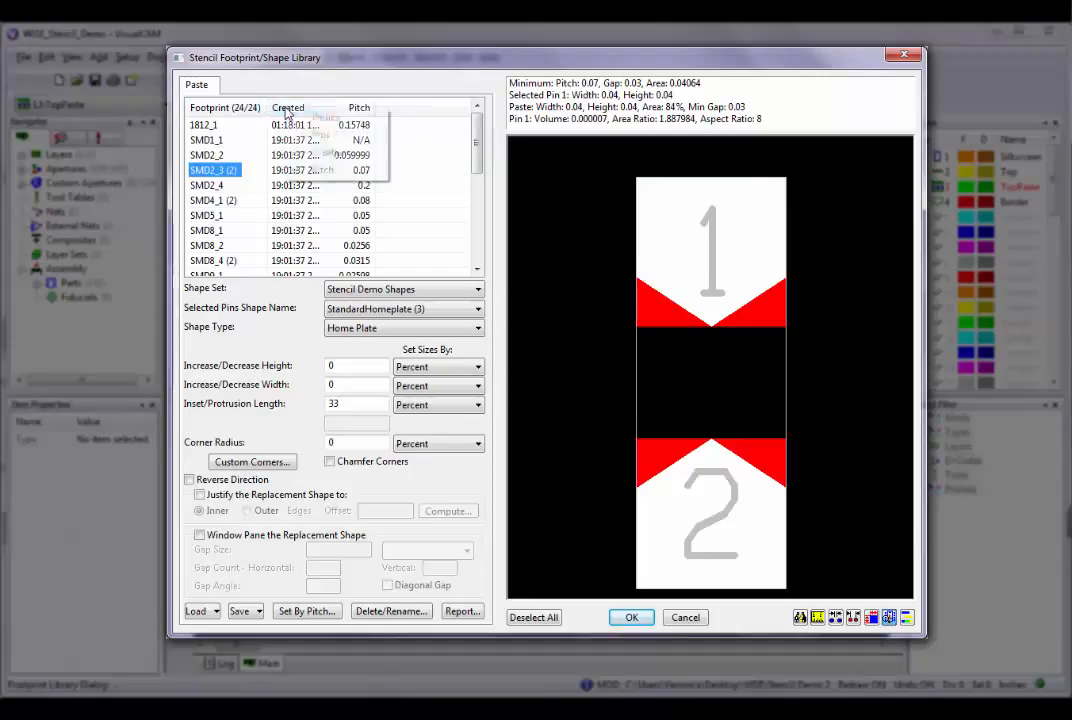
right_click(290, 108)
click(306, 153)
right_click(288, 108)
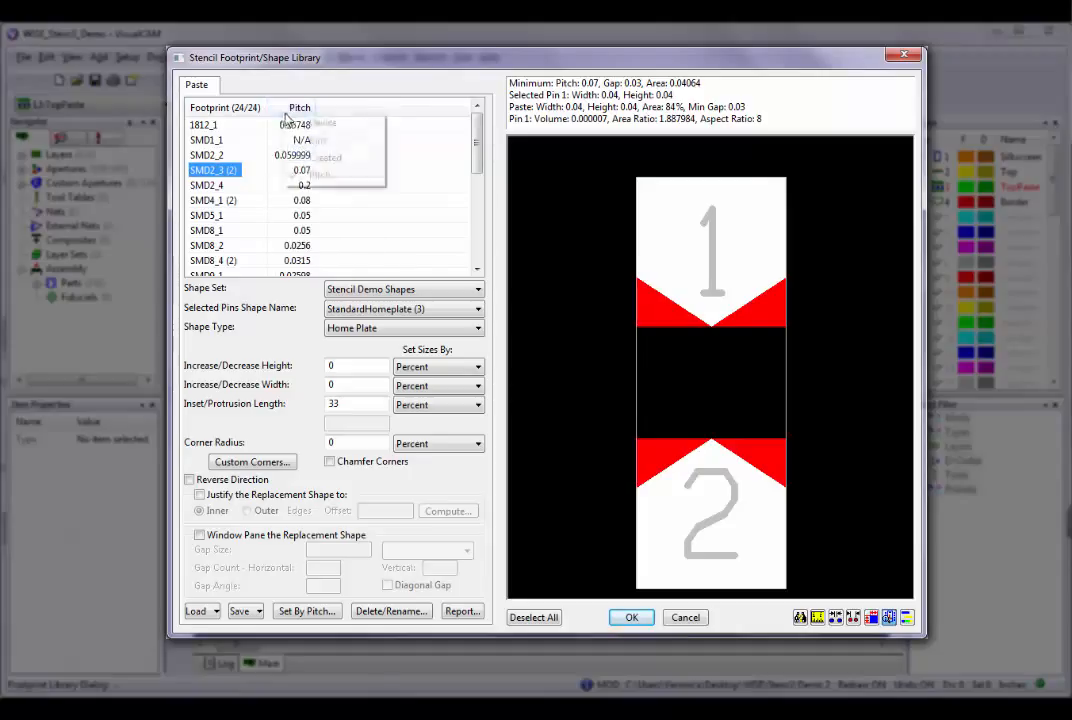
click(307, 176)
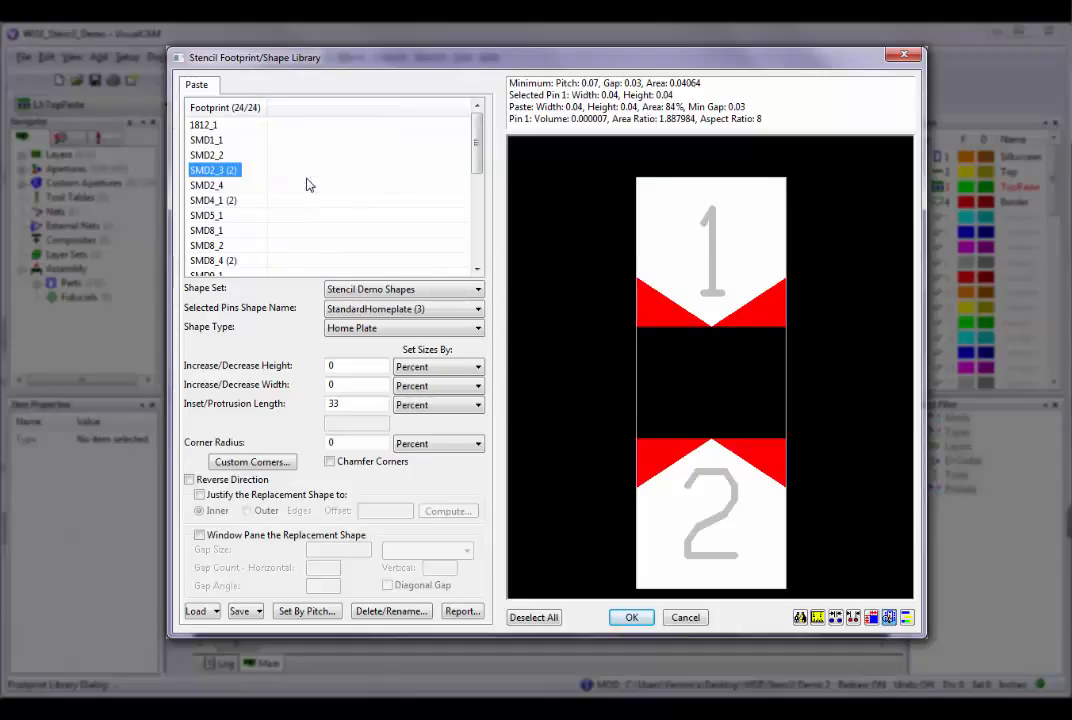
Show the Created column in the footprint list again and check the other available columns, including Device.
right_click(290, 112)
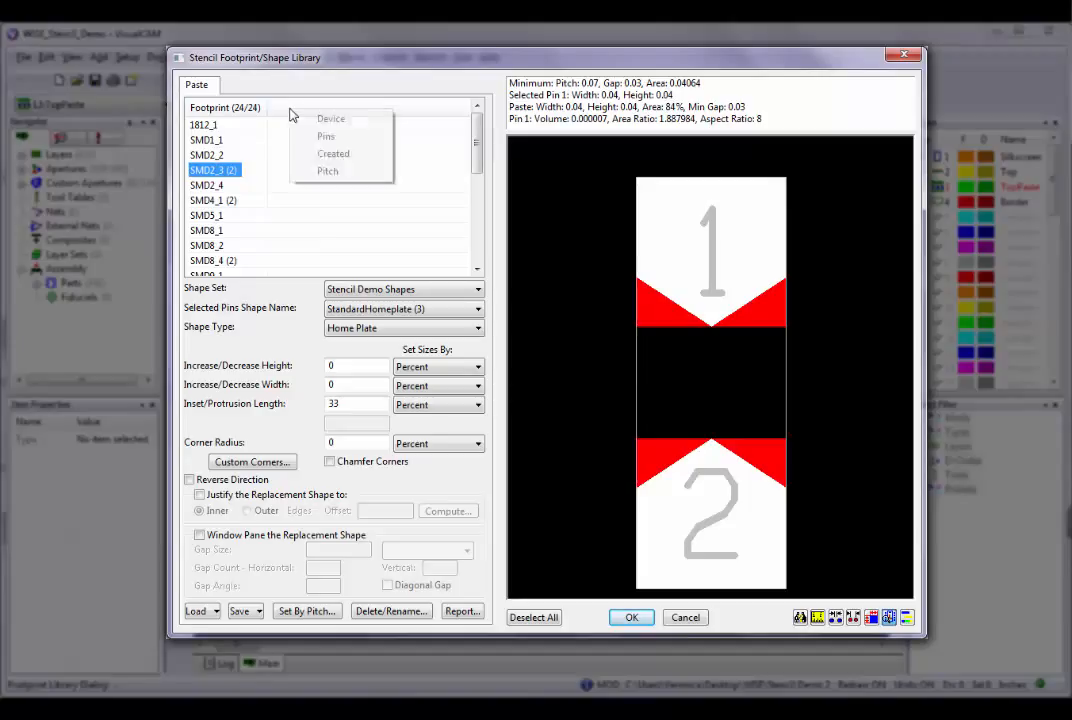
click(305, 152)
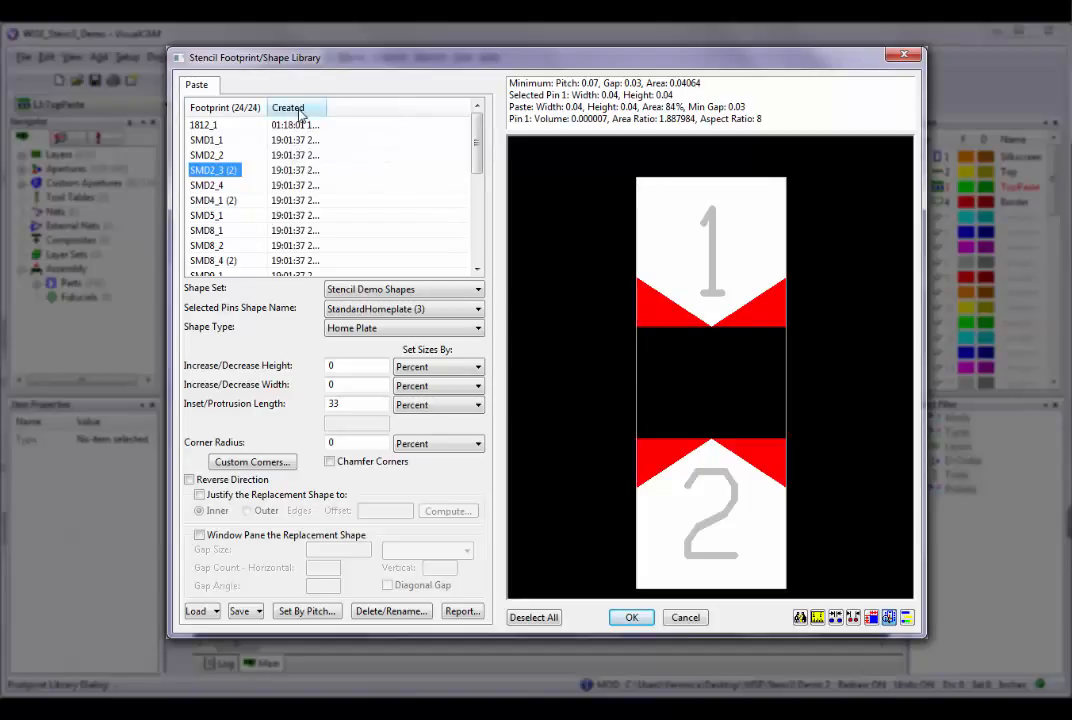
right_click(303, 109)
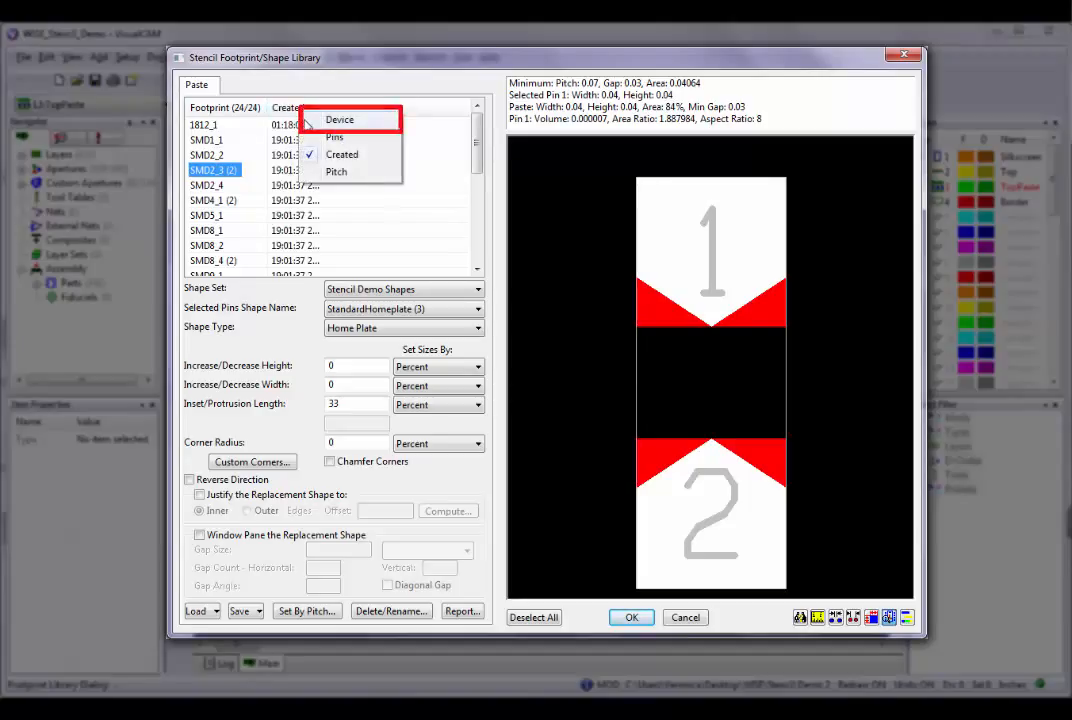
Re-sort the list by footprint name in ascending order and return to its first entries.
click(249, 111)
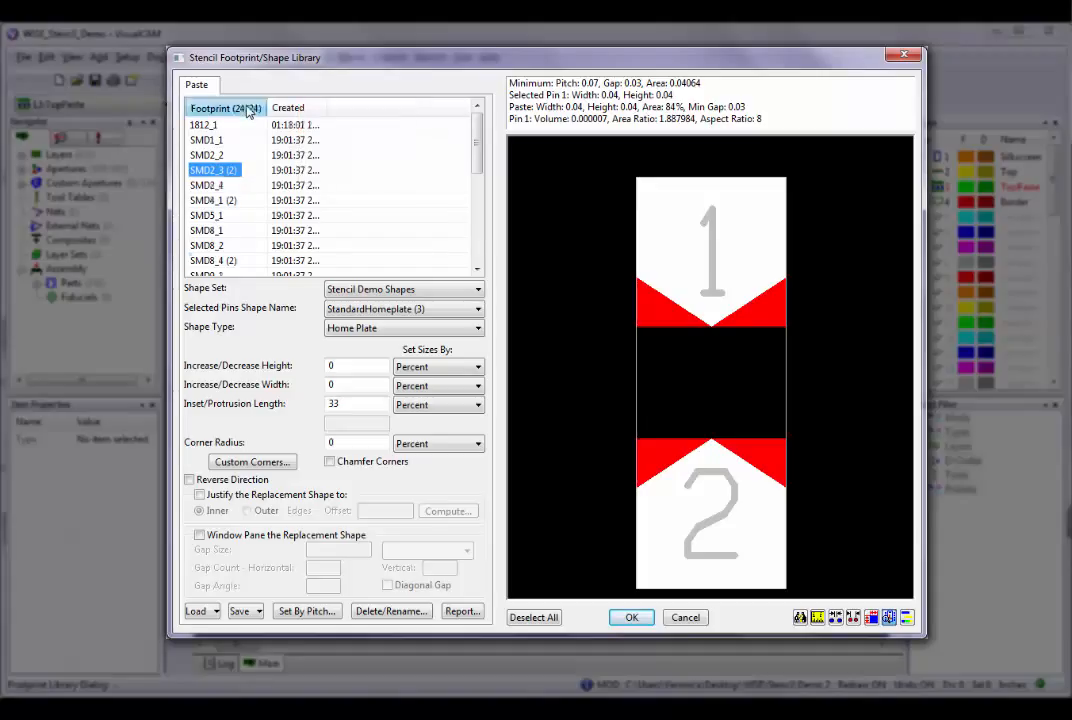
click(250, 112)
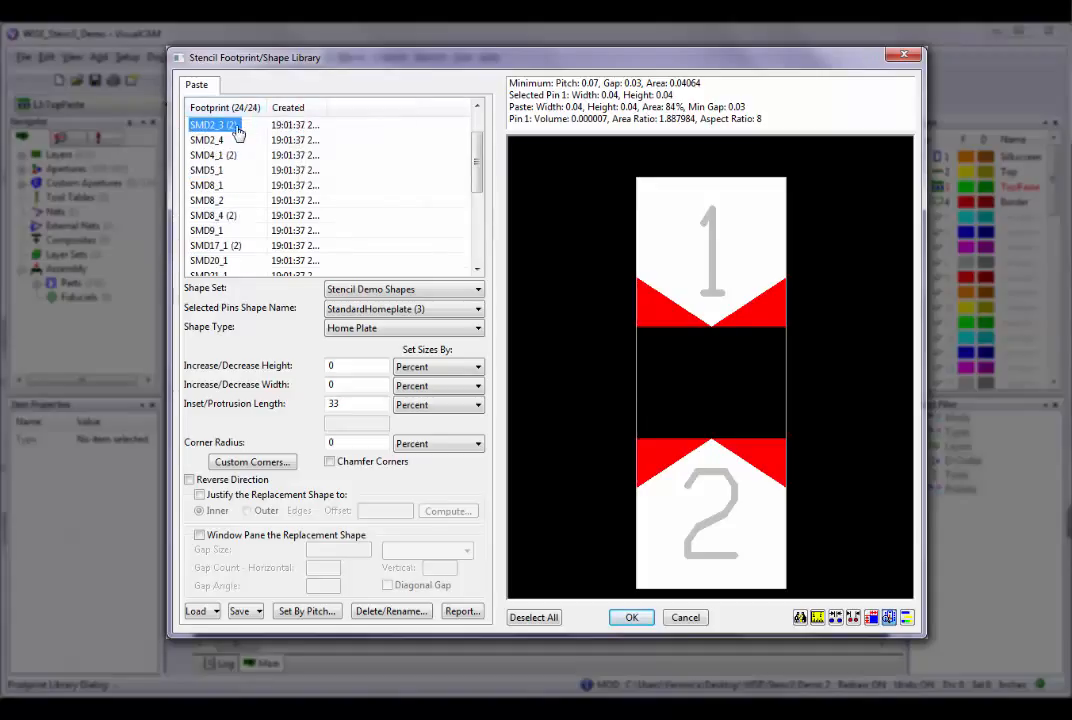
drag(479, 192, 479, 165)
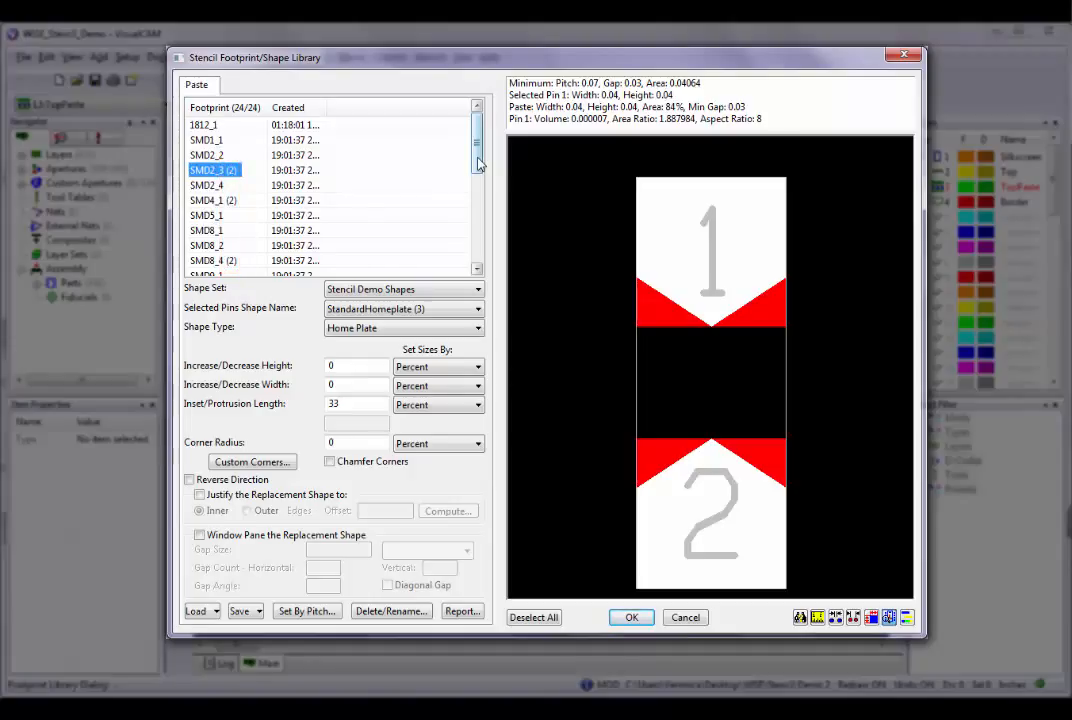
Show the Device column in the footprint list and move it between Footprint and Created.
right_click(290, 113)
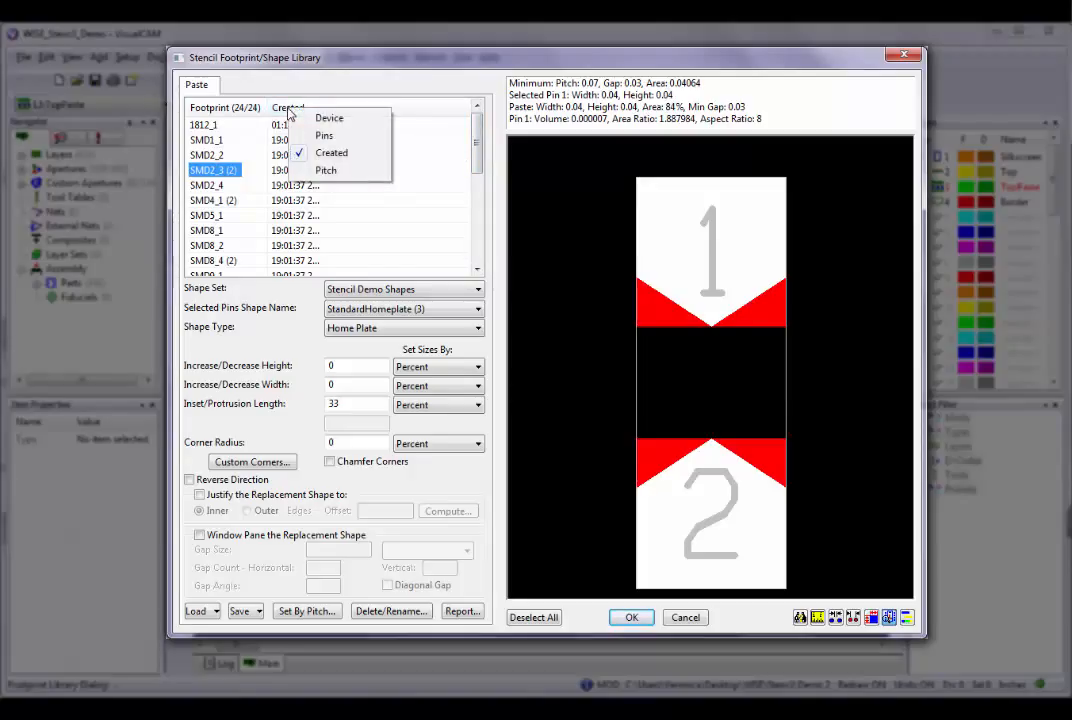
click(307, 116)
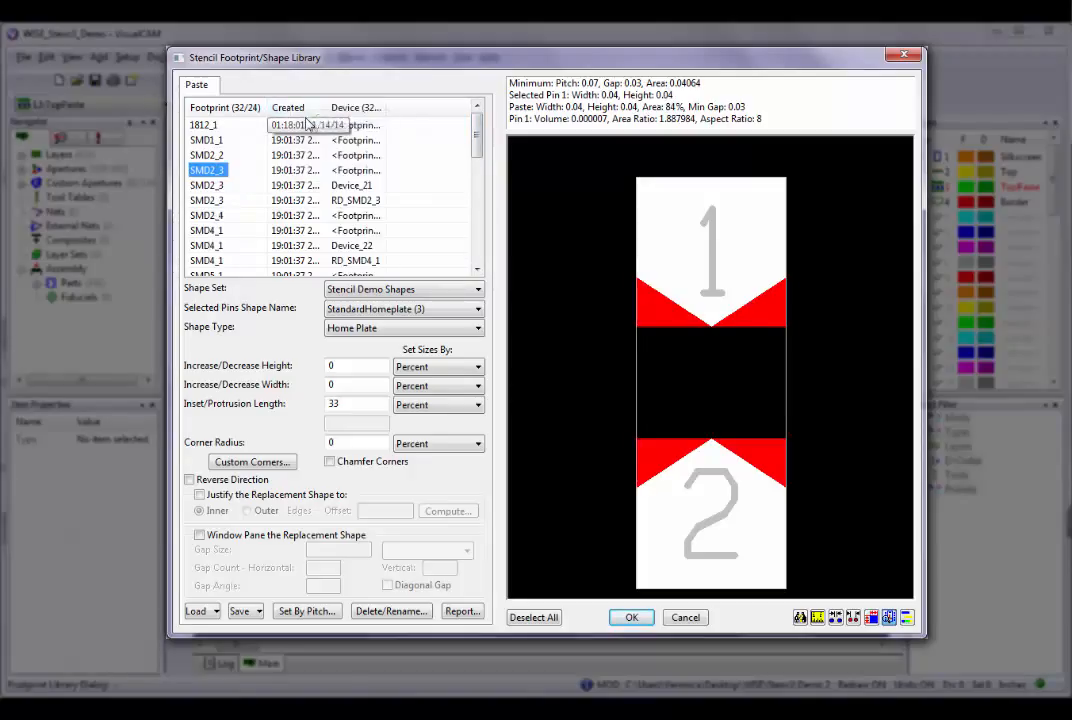
drag(375, 118, 341, 108)
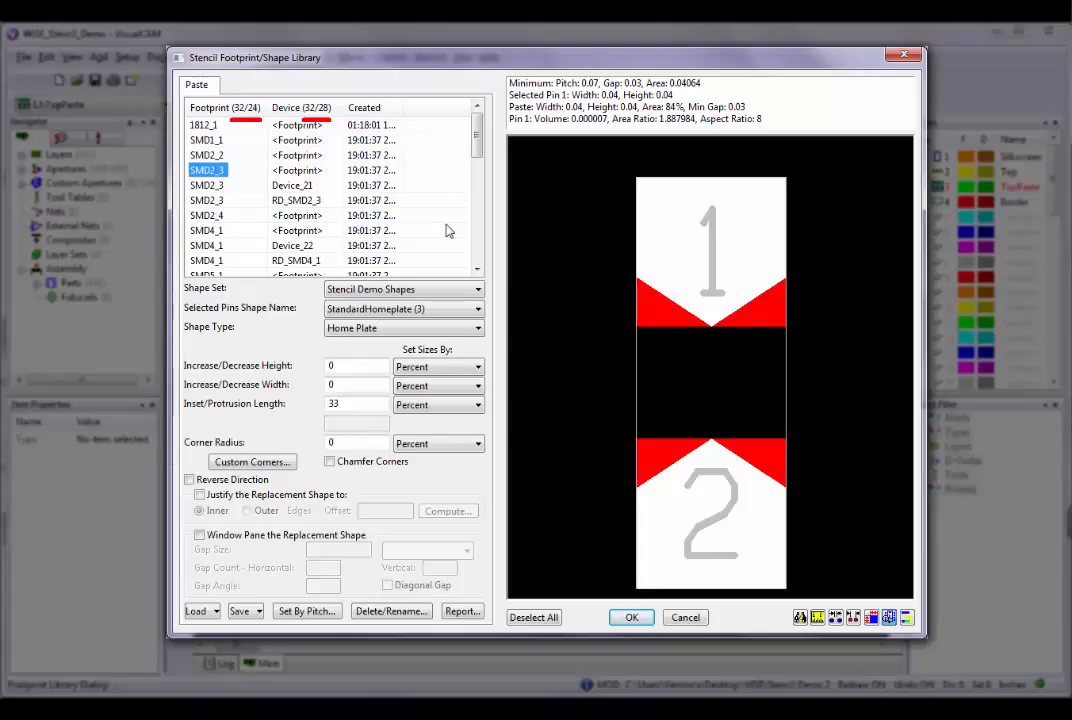
List only the footprints without shapes, and return to the full footprint list.
right_click(246, 131)
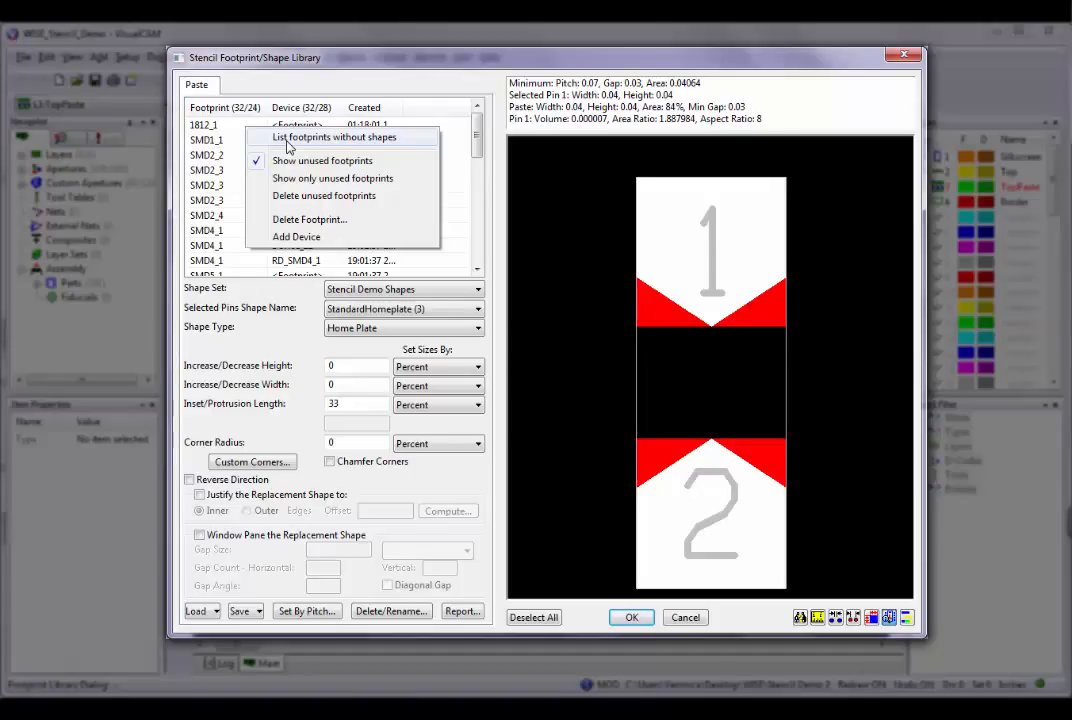
click(288, 140)
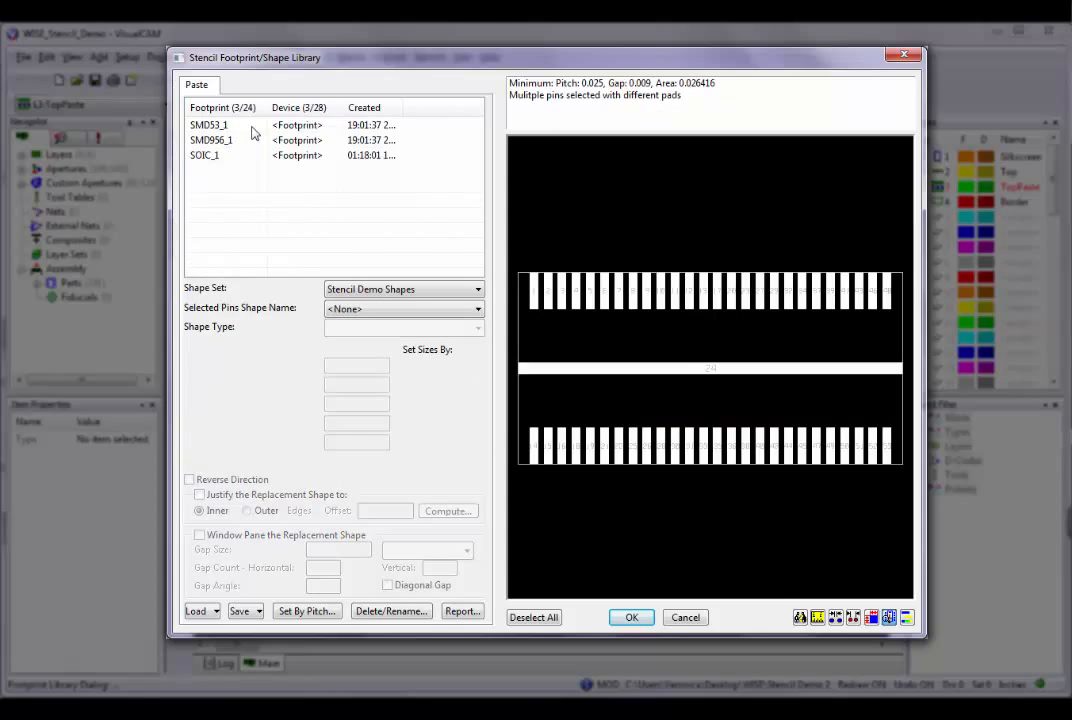
right_click(253, 129)
click(295, 140)
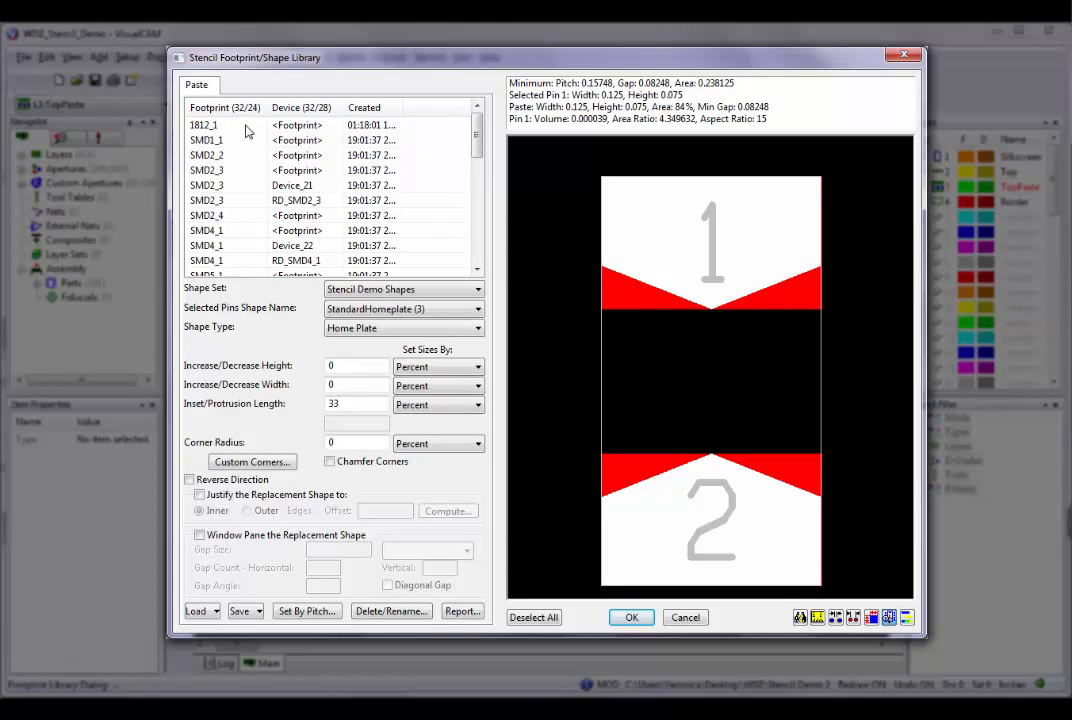
Hide the unused footprints from the list and show them again.
right_click(245, 126)
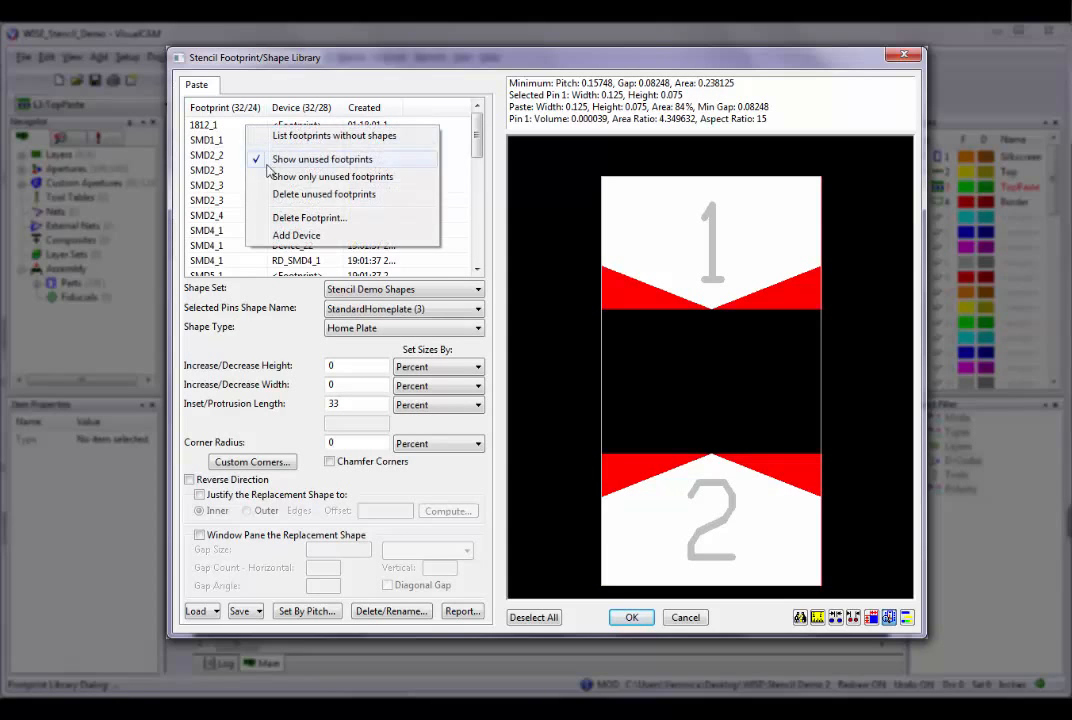
click(272, 160)
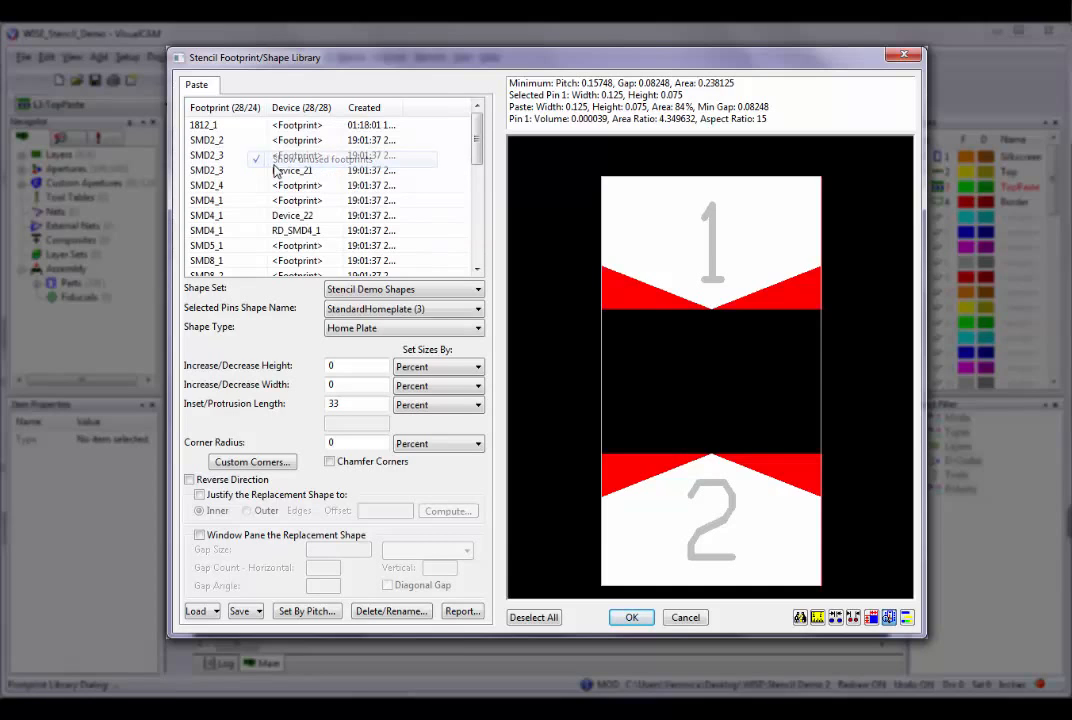
right_click(255, 145)
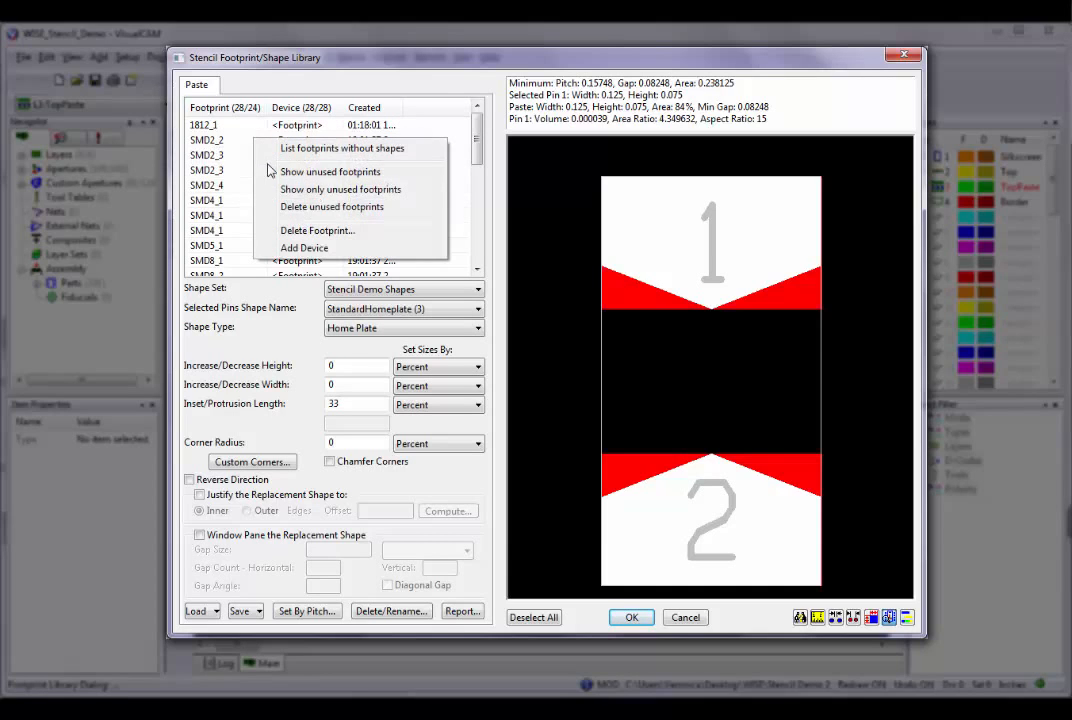
click(285, 170)
Delete the SMD2_2 footprint from the library and confirm the deletion.
right_click(257, 154)
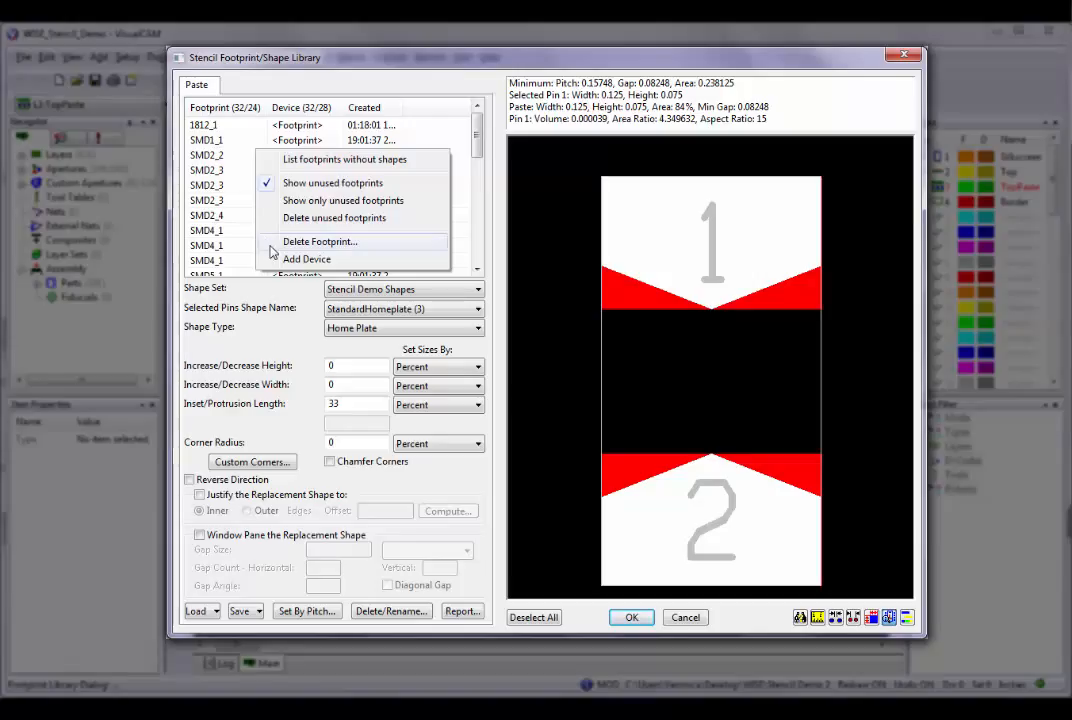
click(271, 247)
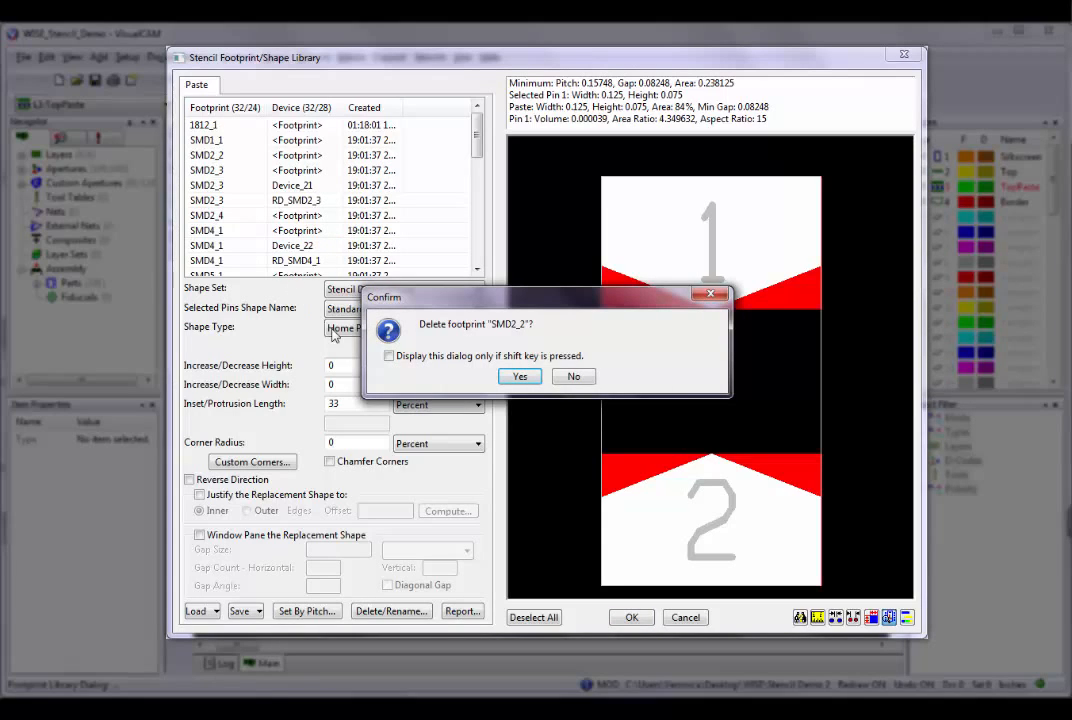
click(389, 356)
click(518, 377)
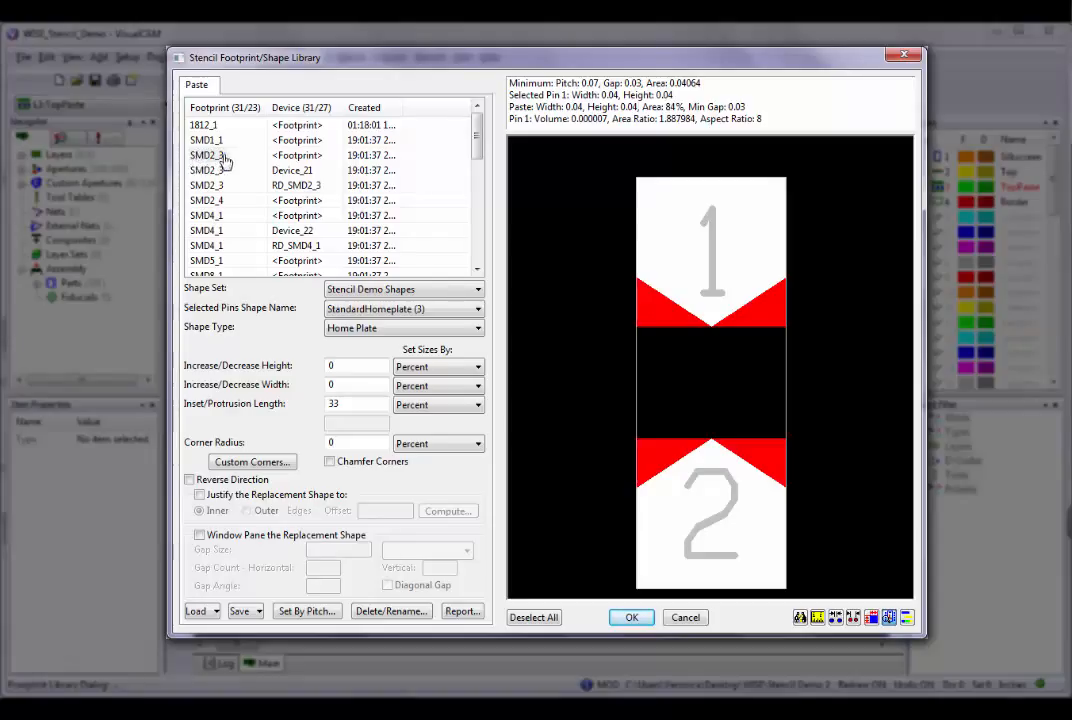
Check the actions offered for the SMD2_3 footprint alone and for its three list entries selected together.
right_click(281, 156)
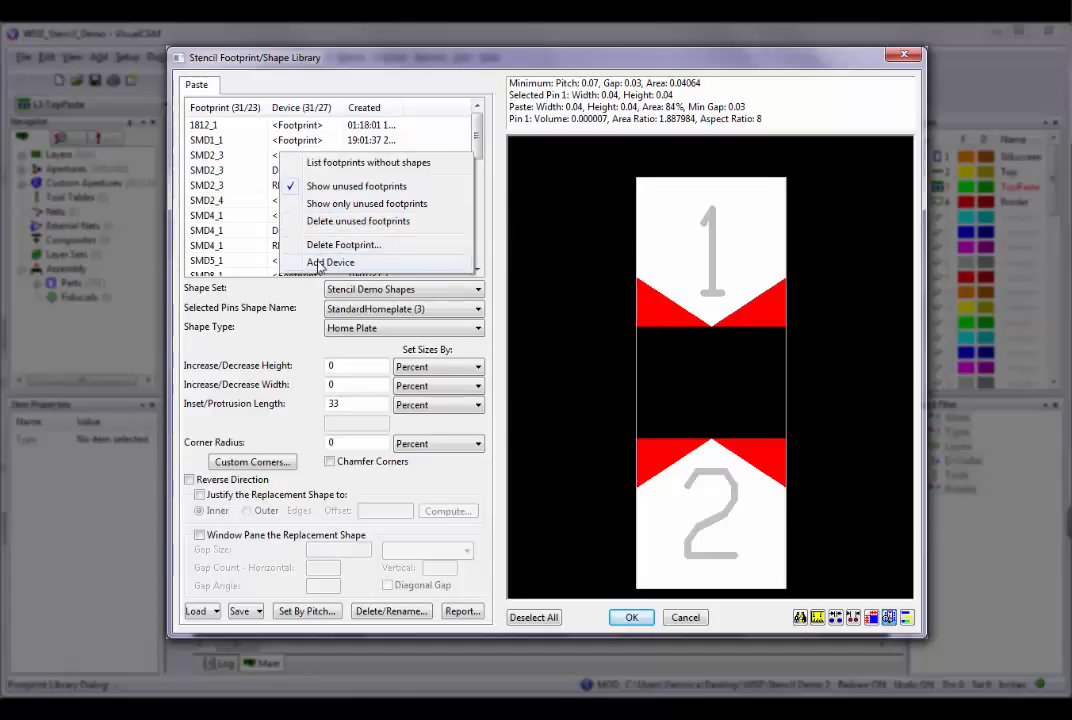
click(214, 158)
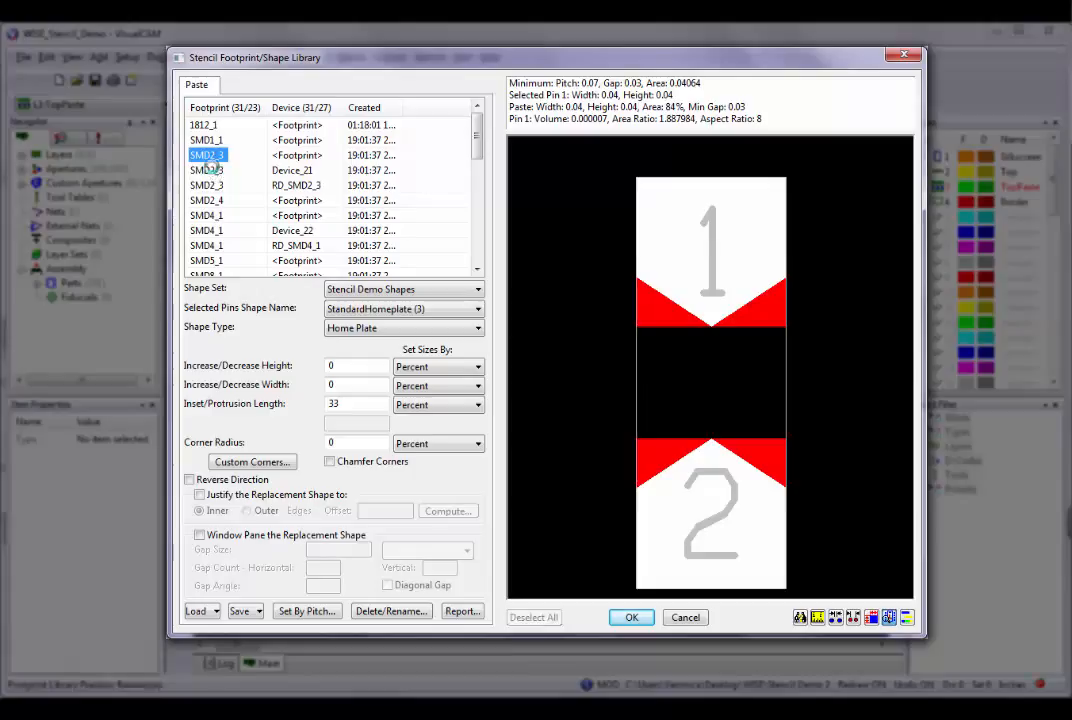
ctrl+click(212, 170)
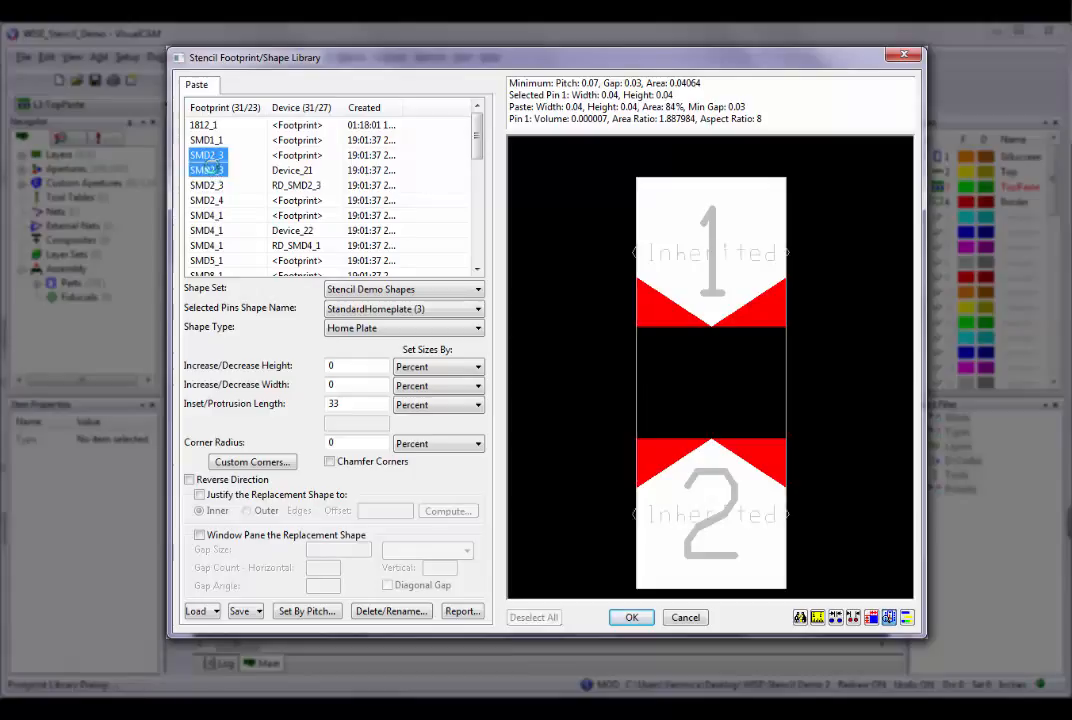
ctrl+click(222, 186)
right_click(219, 193)
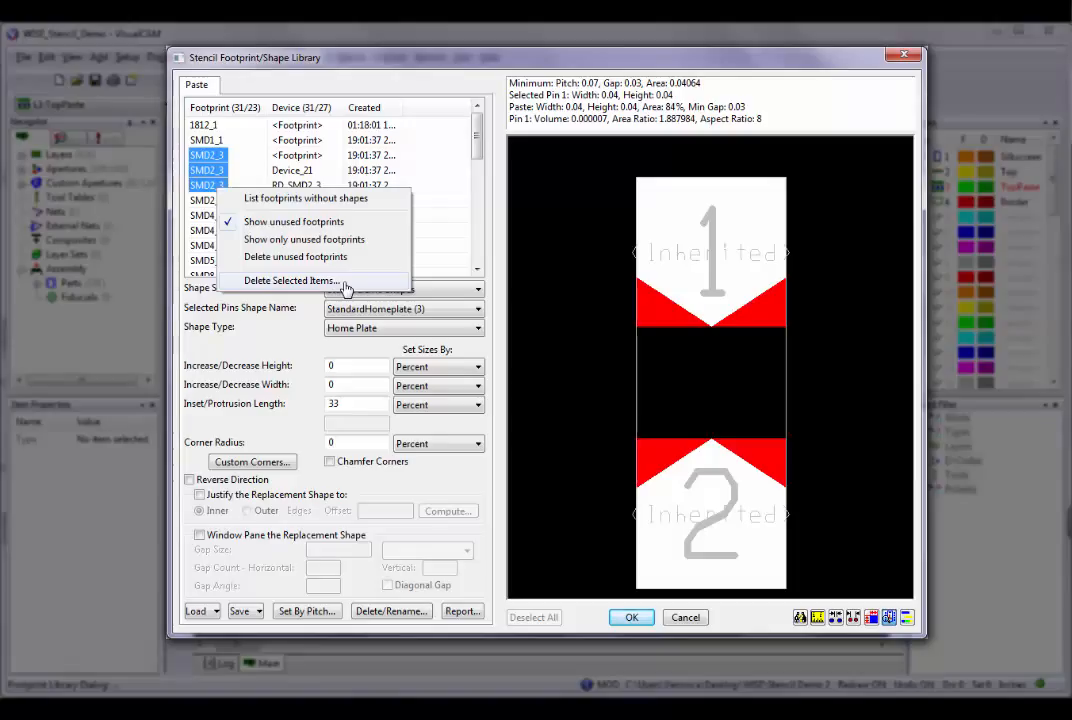
Start deleting the Device_21 and RD_SMD2_3 entries of footprint SMD2_3, but decline the deletion.
click(203, 174)
ctrl+click(205, 185)
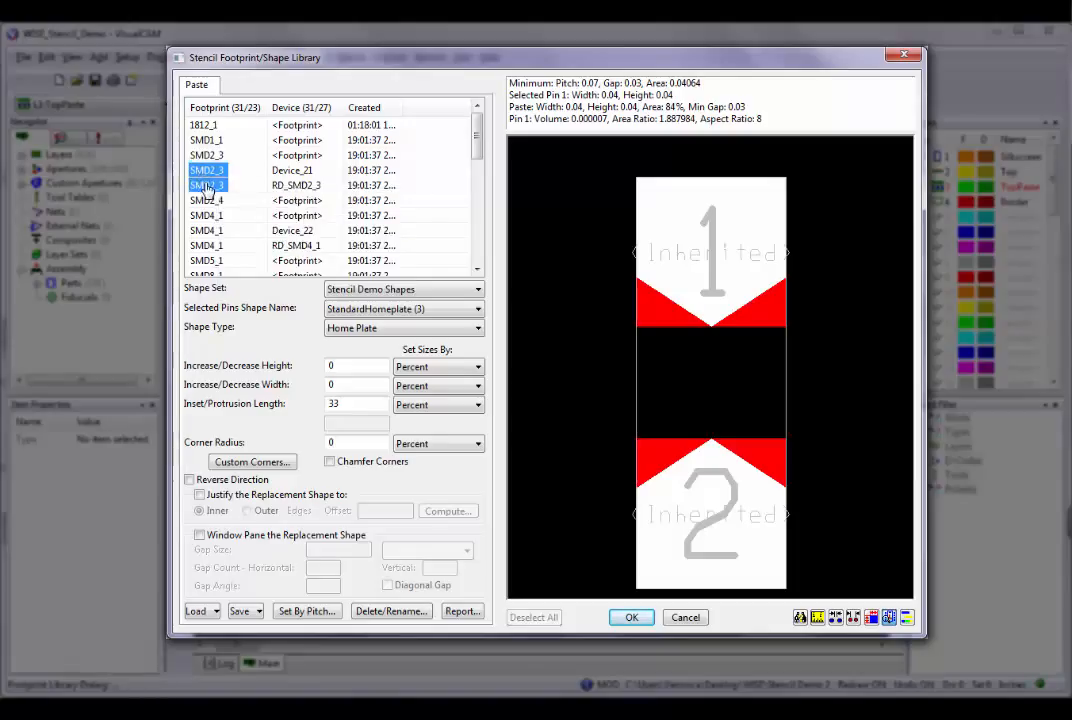
right_click(205, 185)
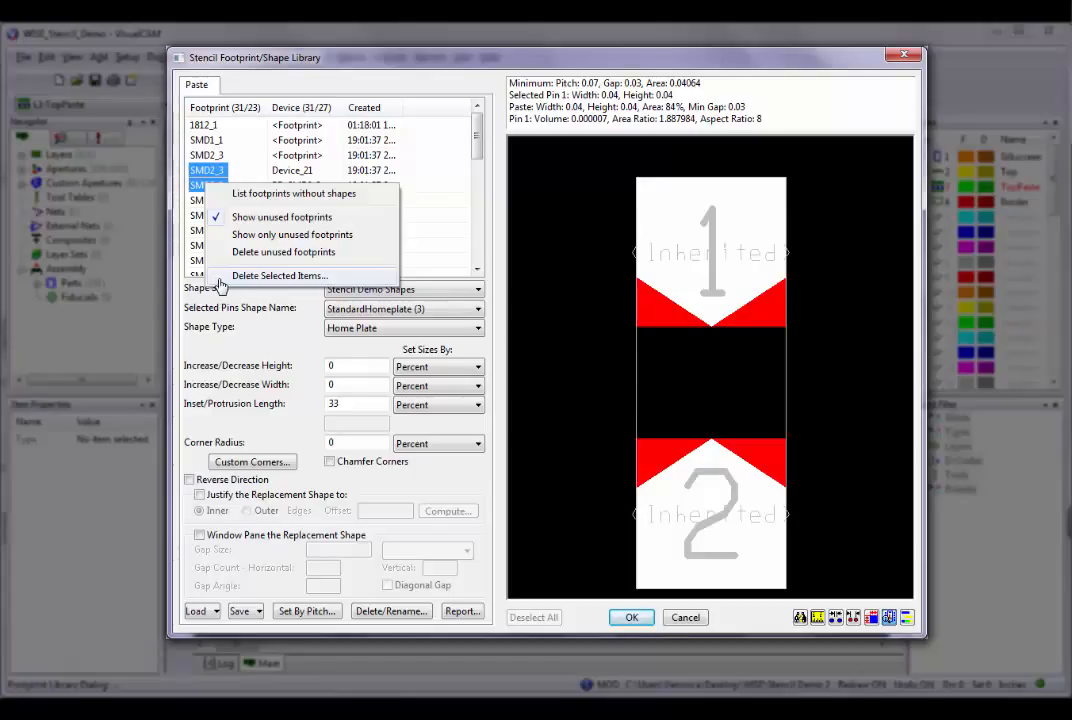
click(222, 278)
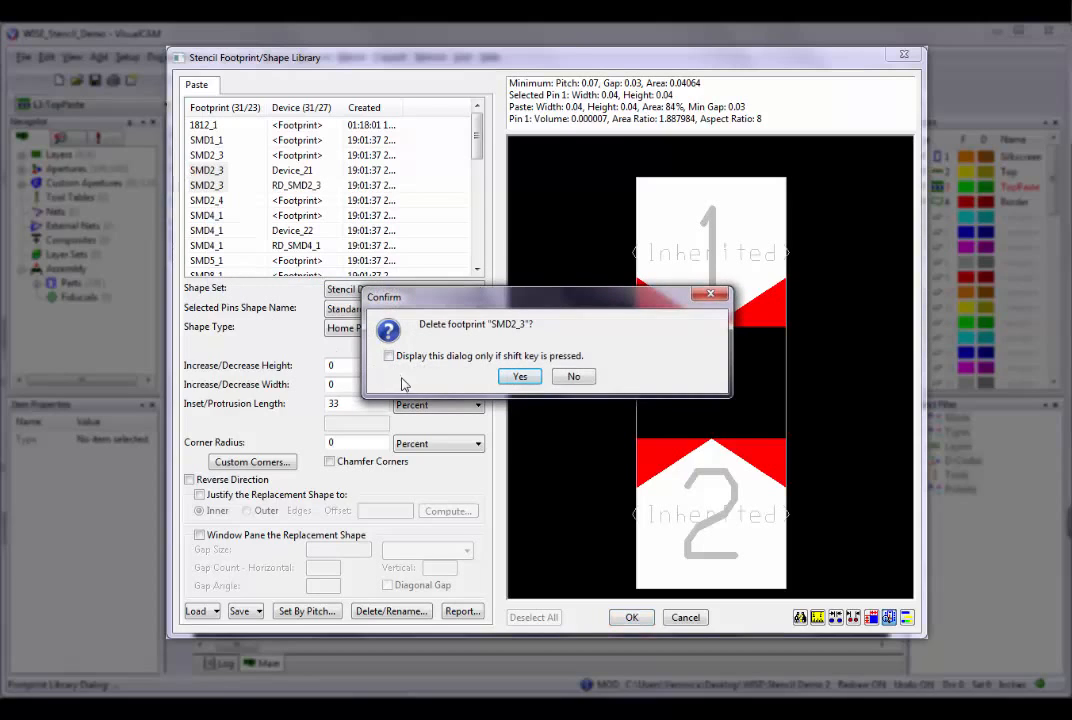
click(578, 379)
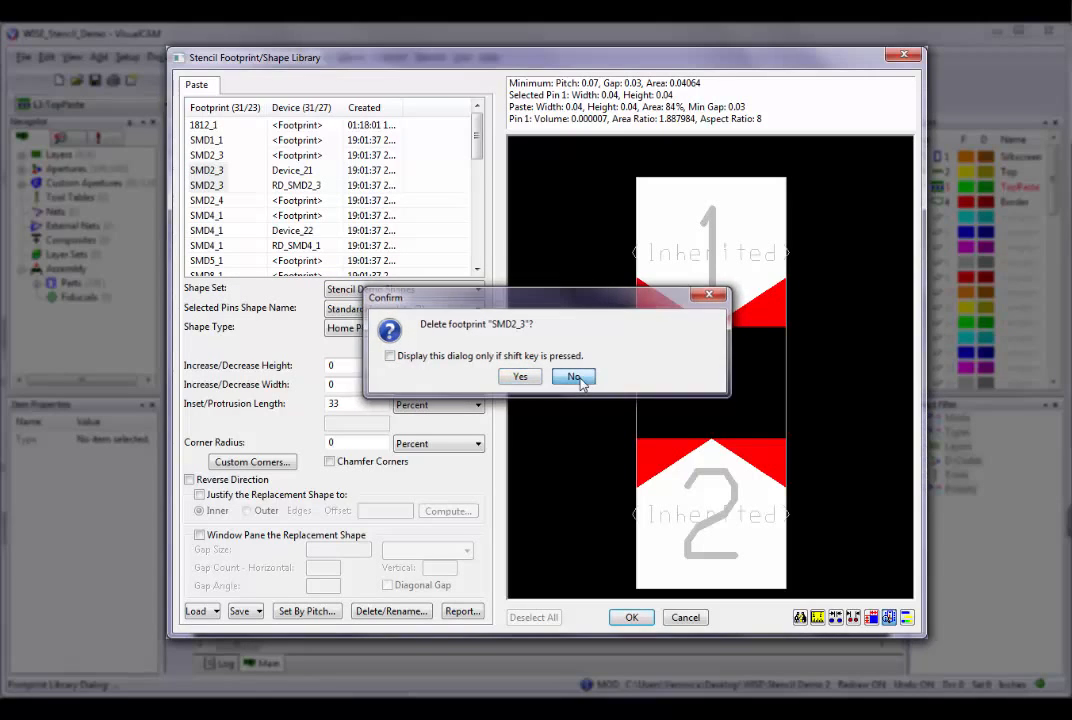
Preview the three SMD2_3 entries selected together, plus the Device_21 entry and the base footprint individually.
click(207, 156)
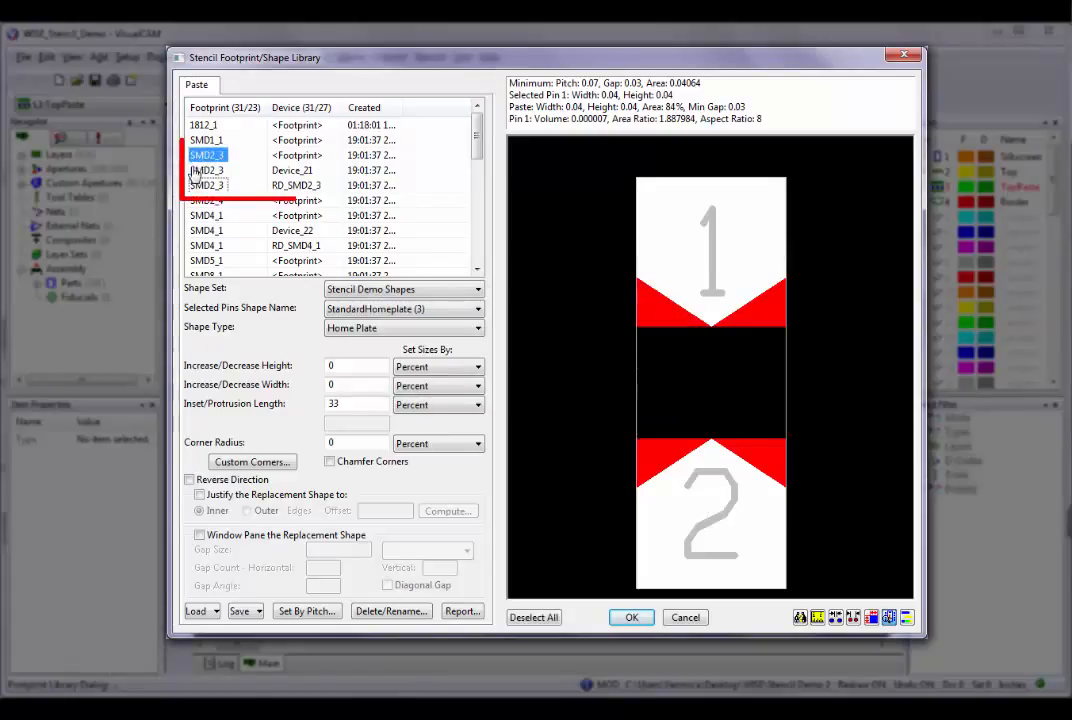
shift+click(200, 170)
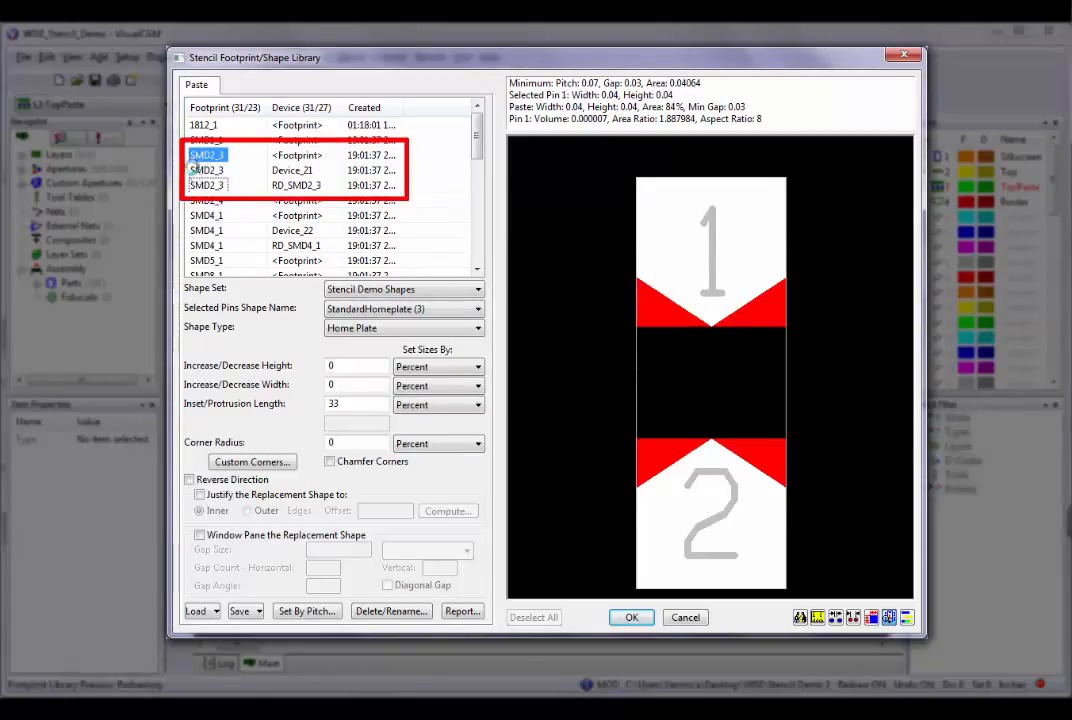
shift+click(193, 184)
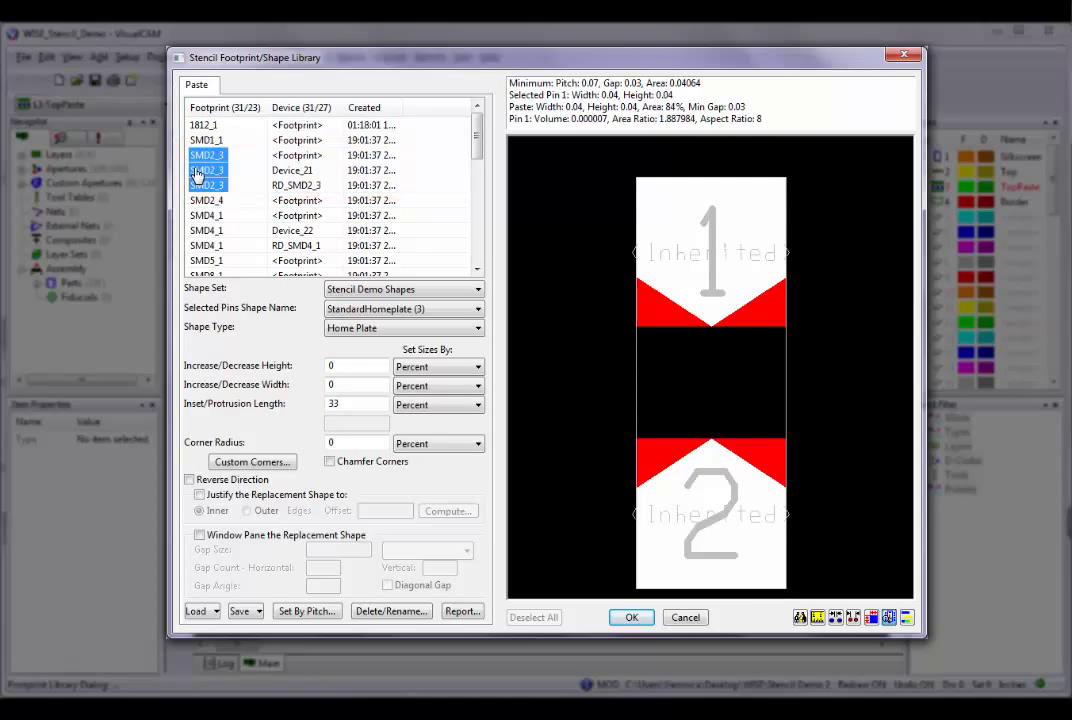
click(194, 170)
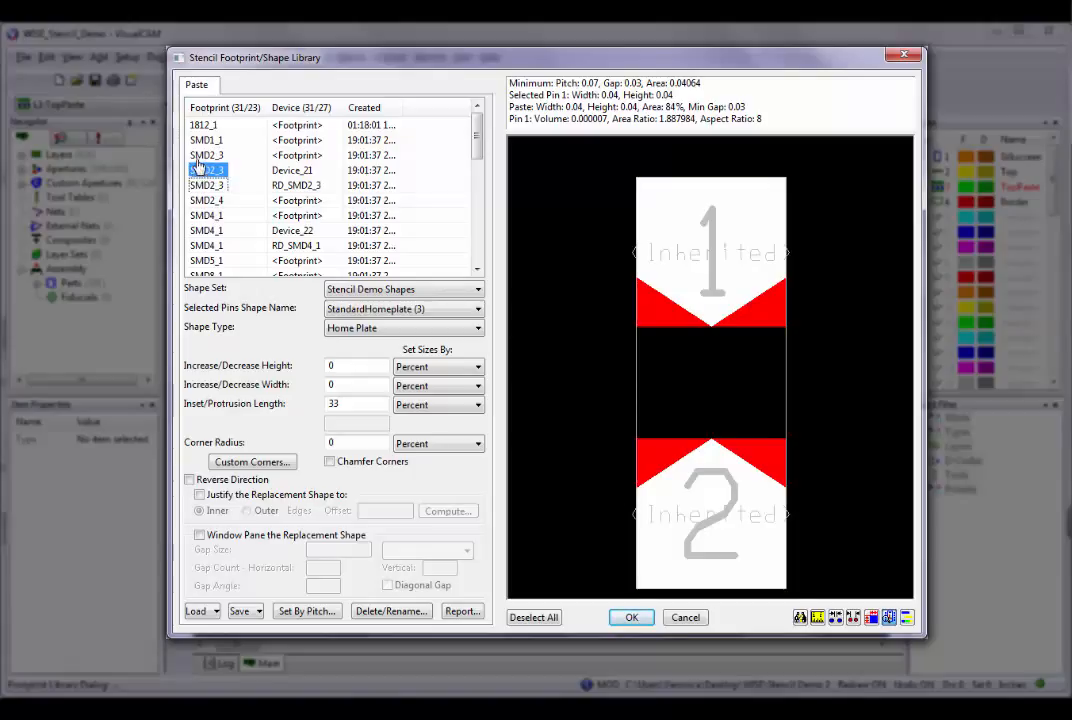
click(197, 157)
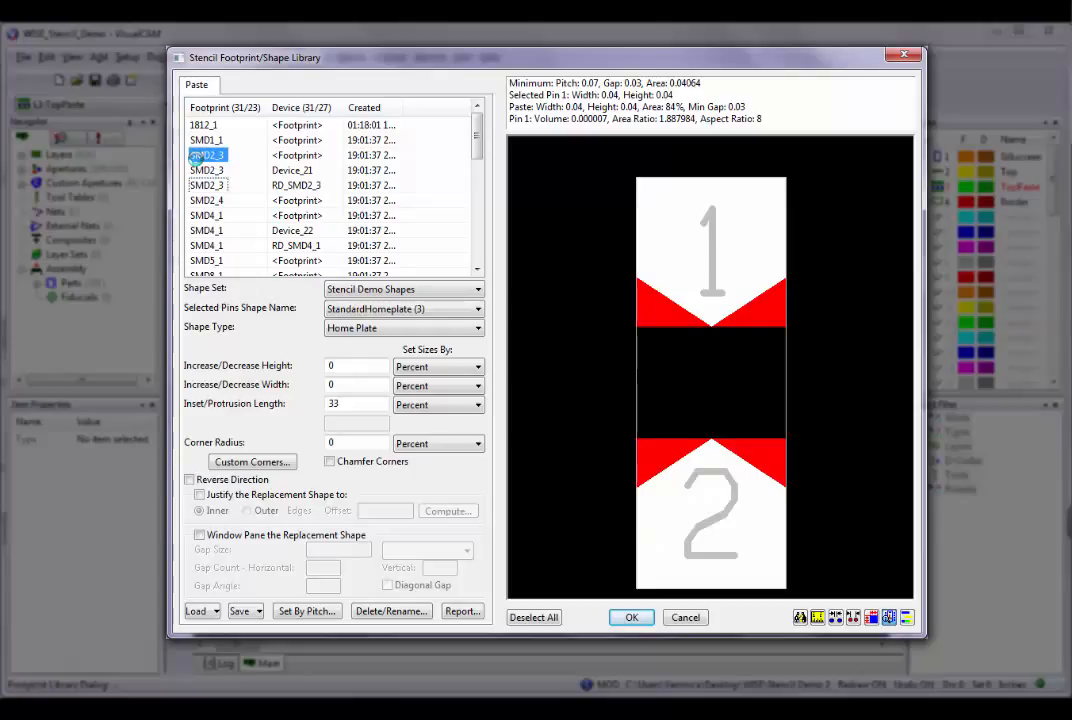
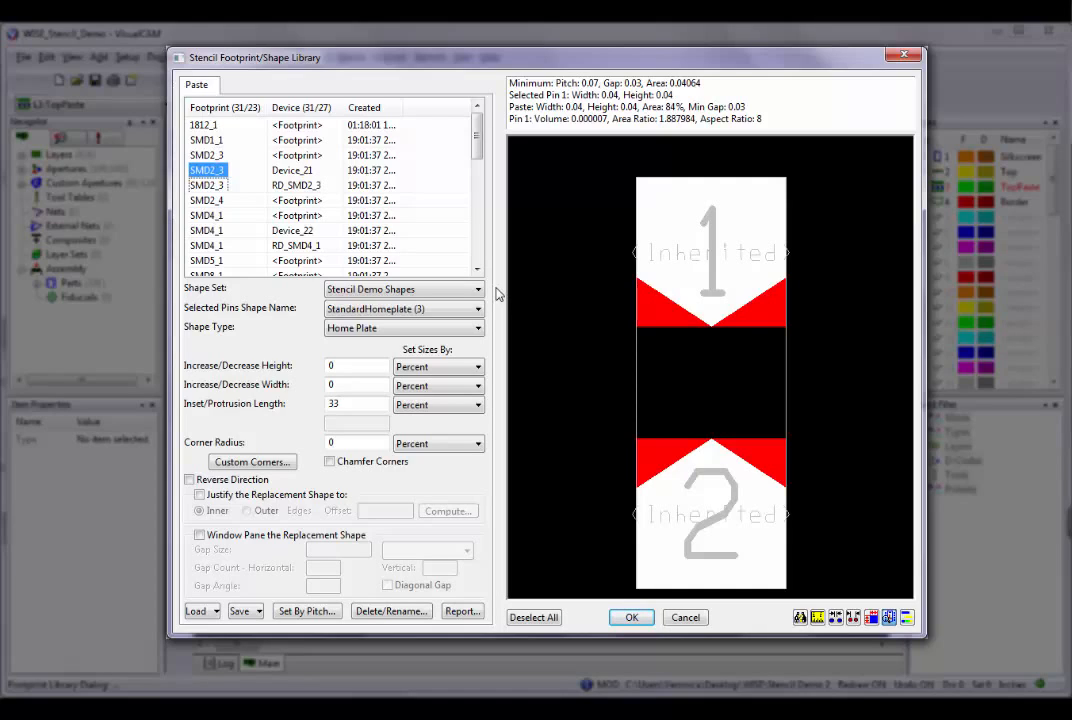
Create a new shape set named "Stencil Demo Shapes_1".
click(478, 290)
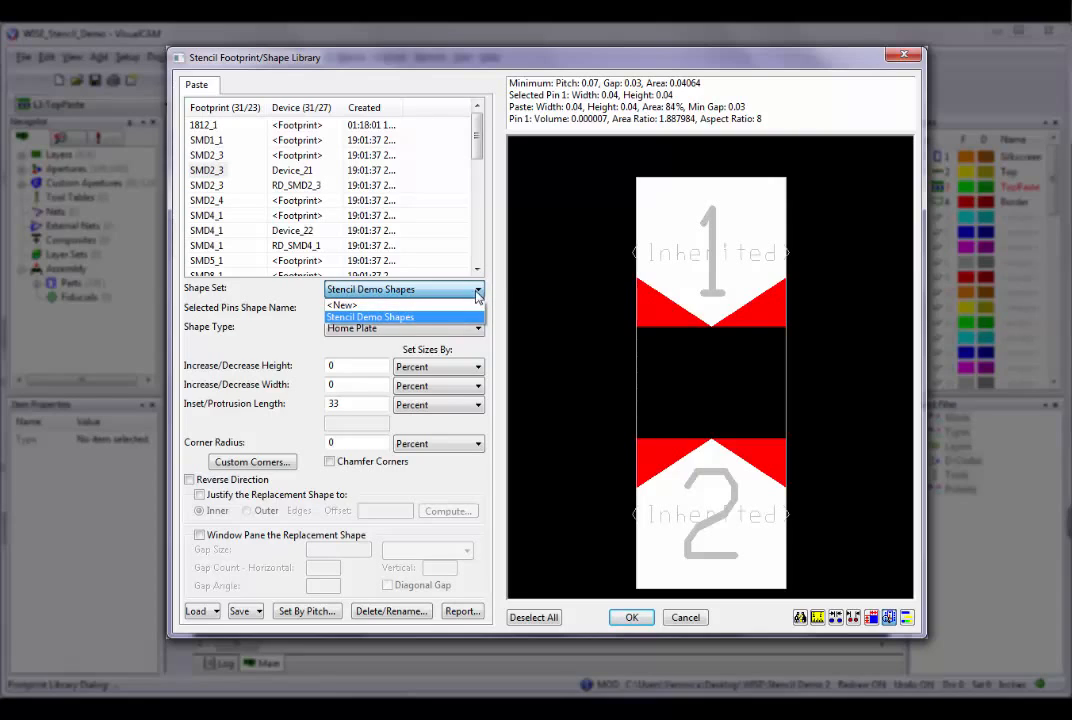
click(472, 306)
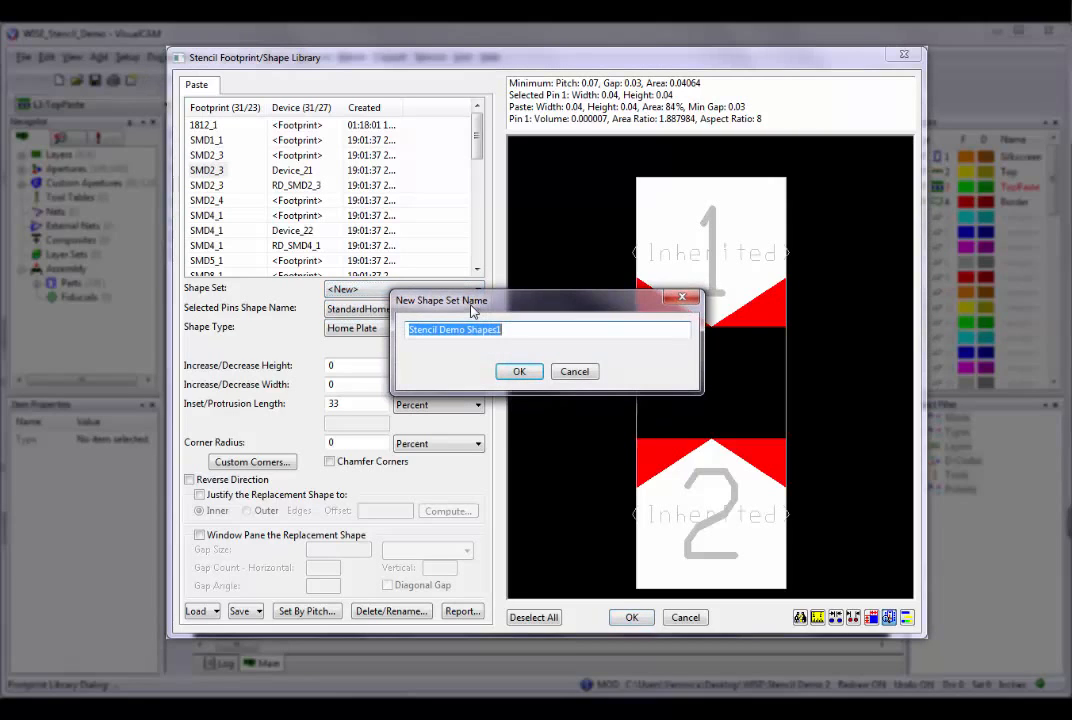
click(523, 330)
key(BackSpace)
text(_1)
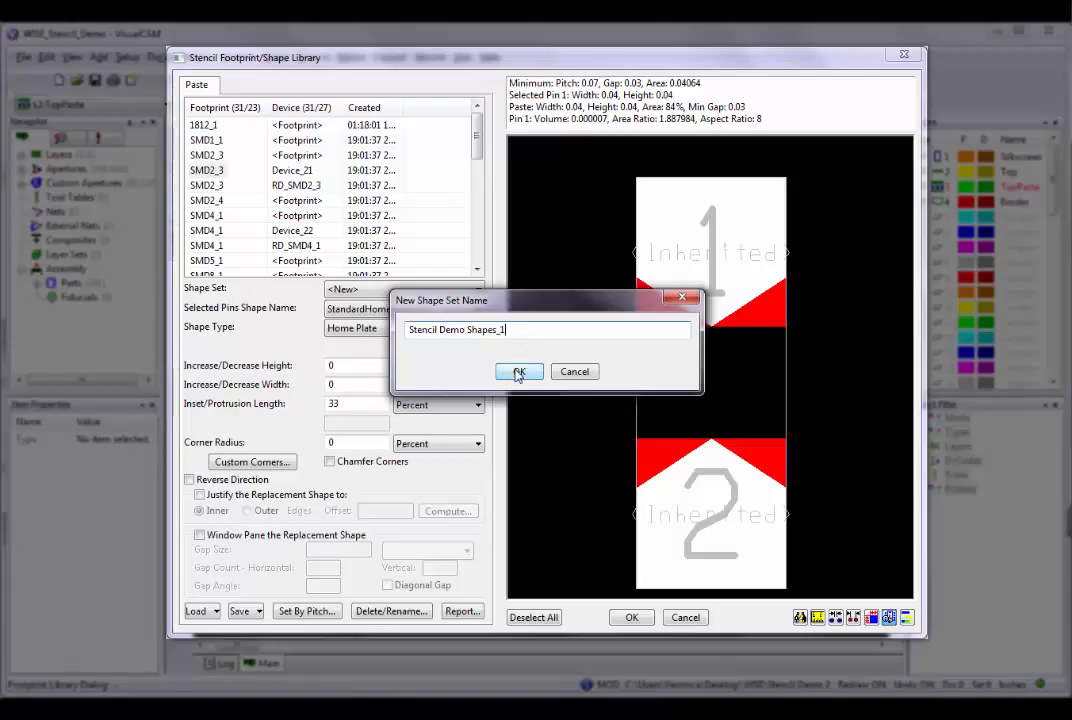
click(518, 370)
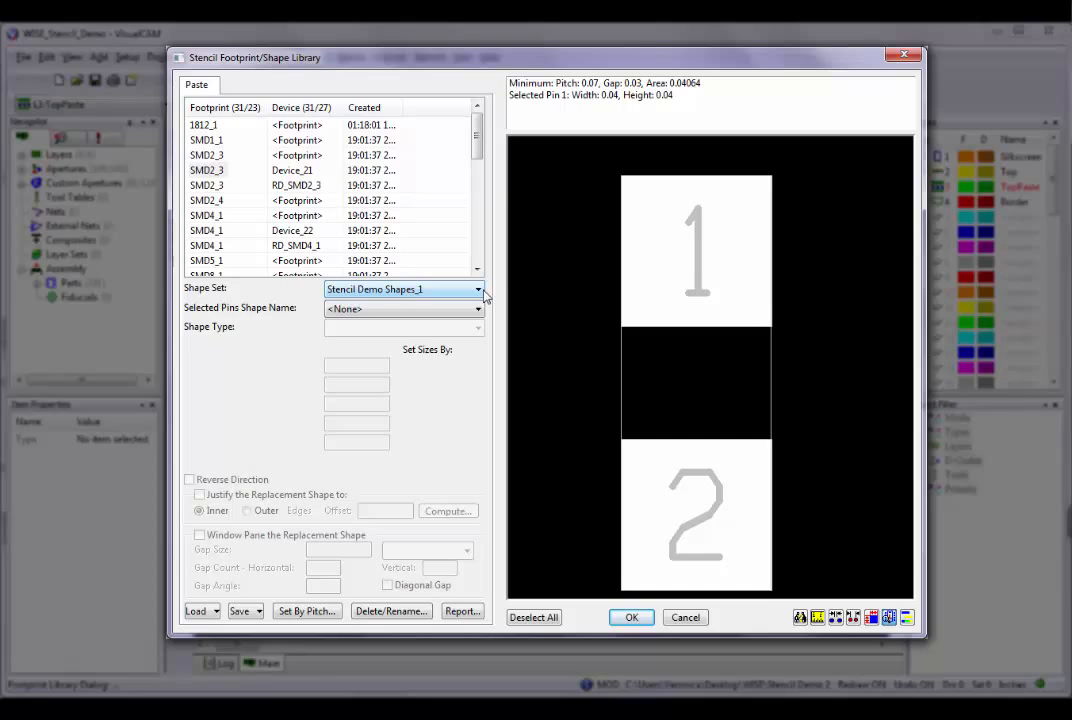
Check the available shape sets and the pin shape names offered in Stencil Demo Shapes_1.
click(482, 292)
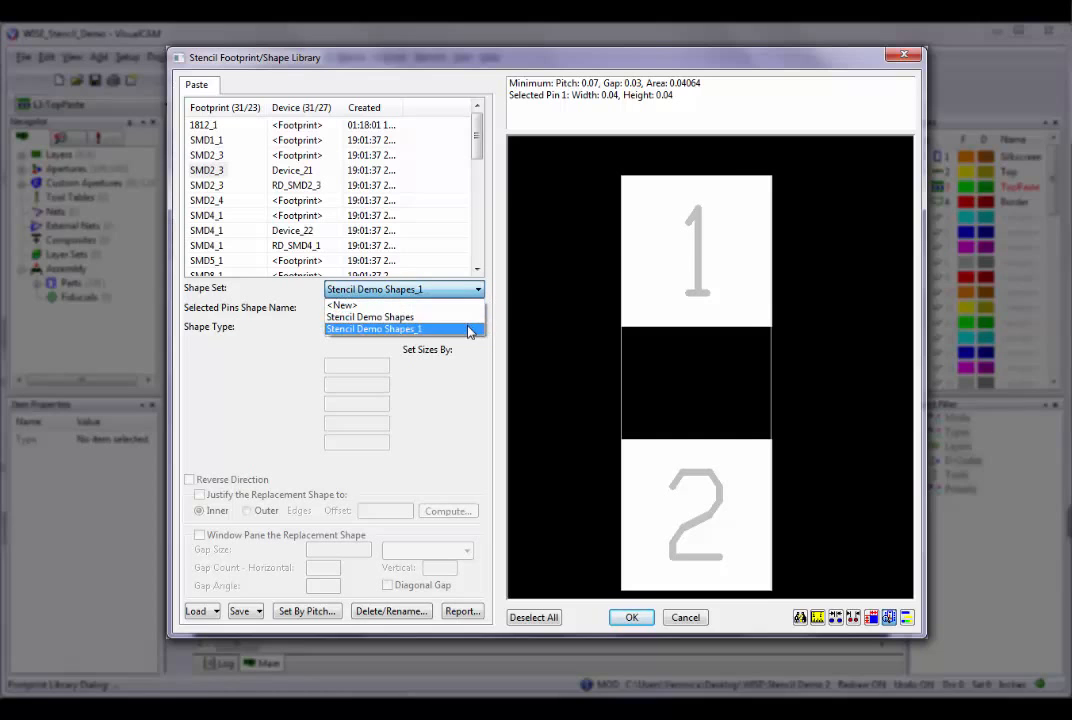
click(470, 329)
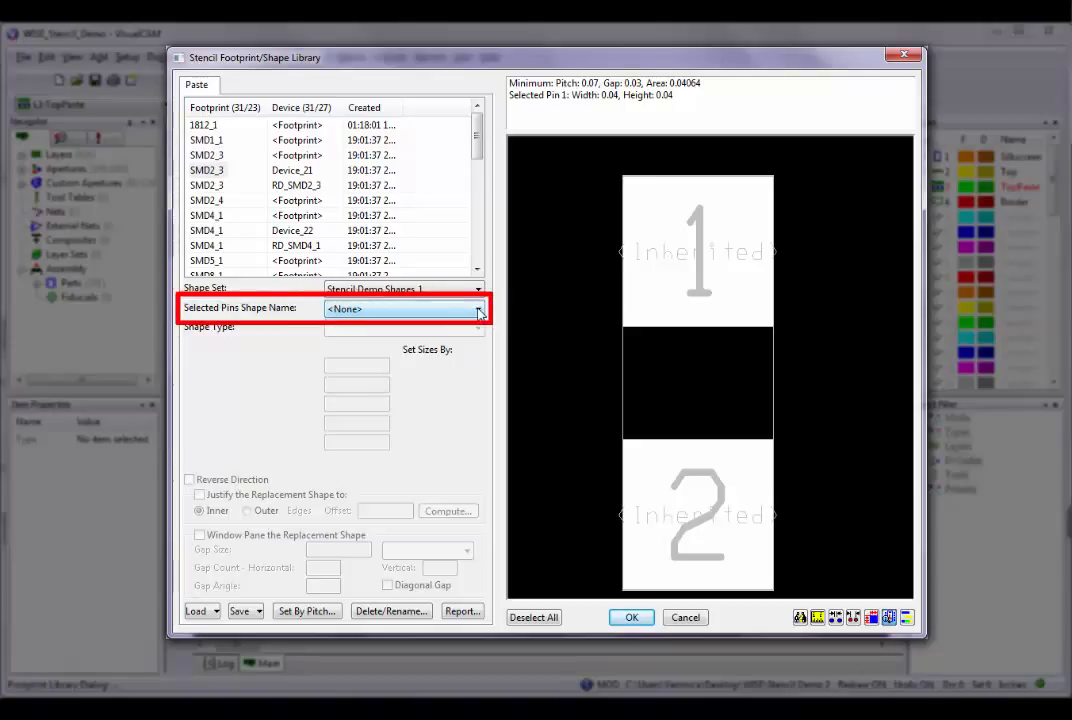
click(479, 310)
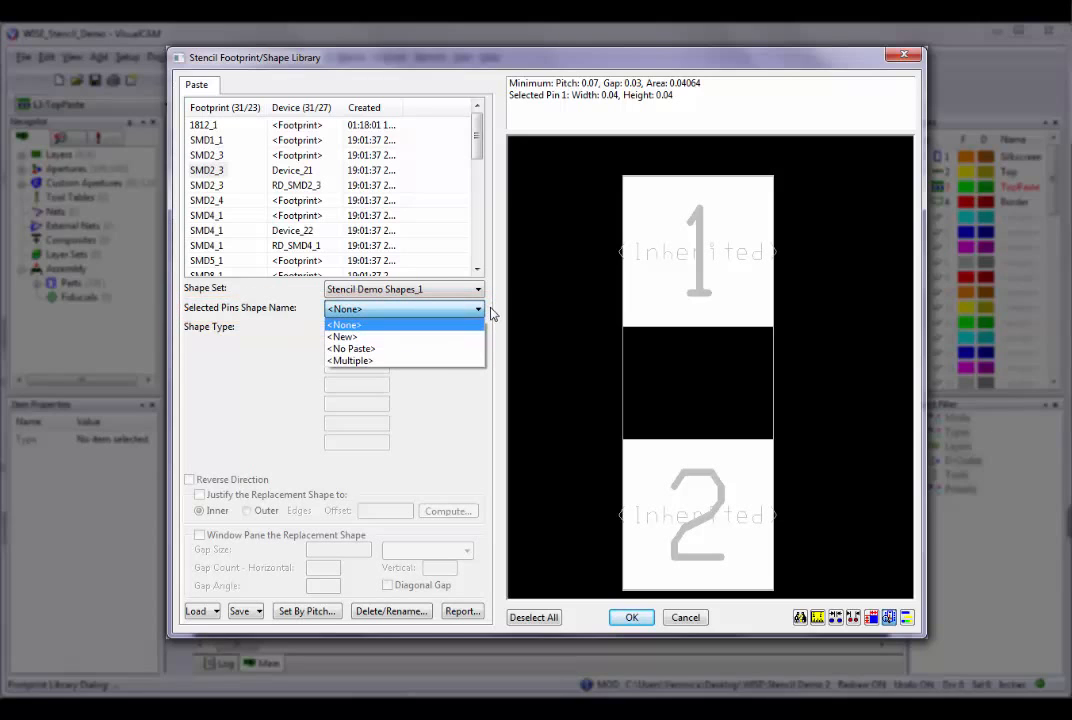
click(479, 309)
Switch back to the Stencil Demo Shapes set and create a new pin shape named "StandardHomeplate4".
click(479, 289)
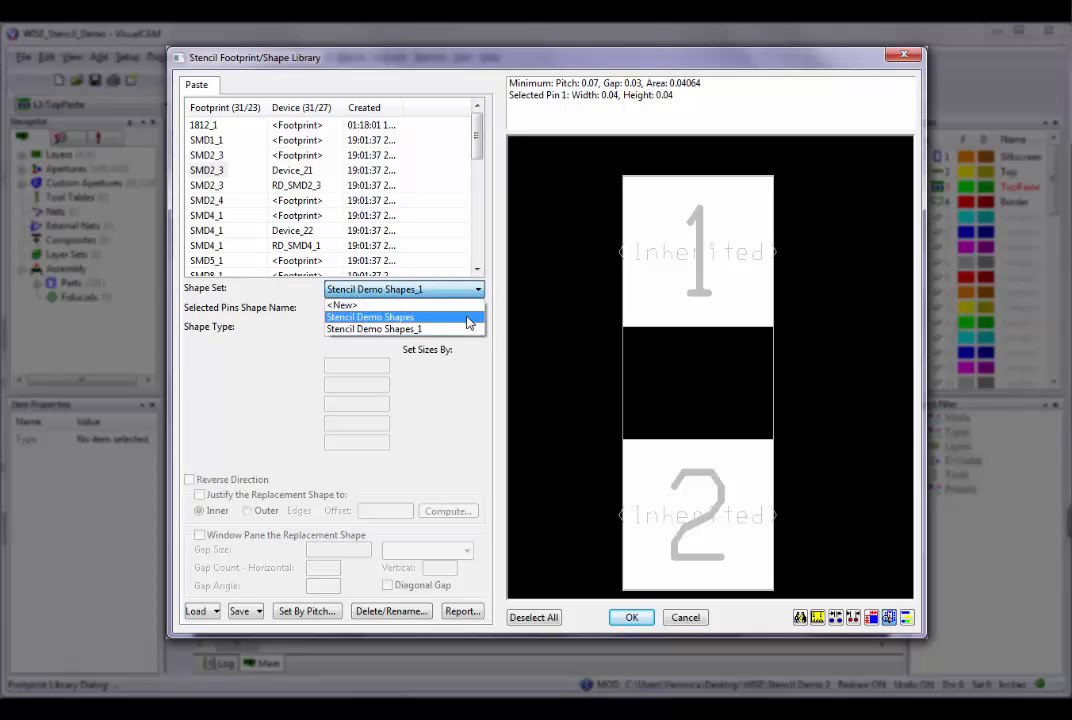
click(476, 316)
click(479, 310)
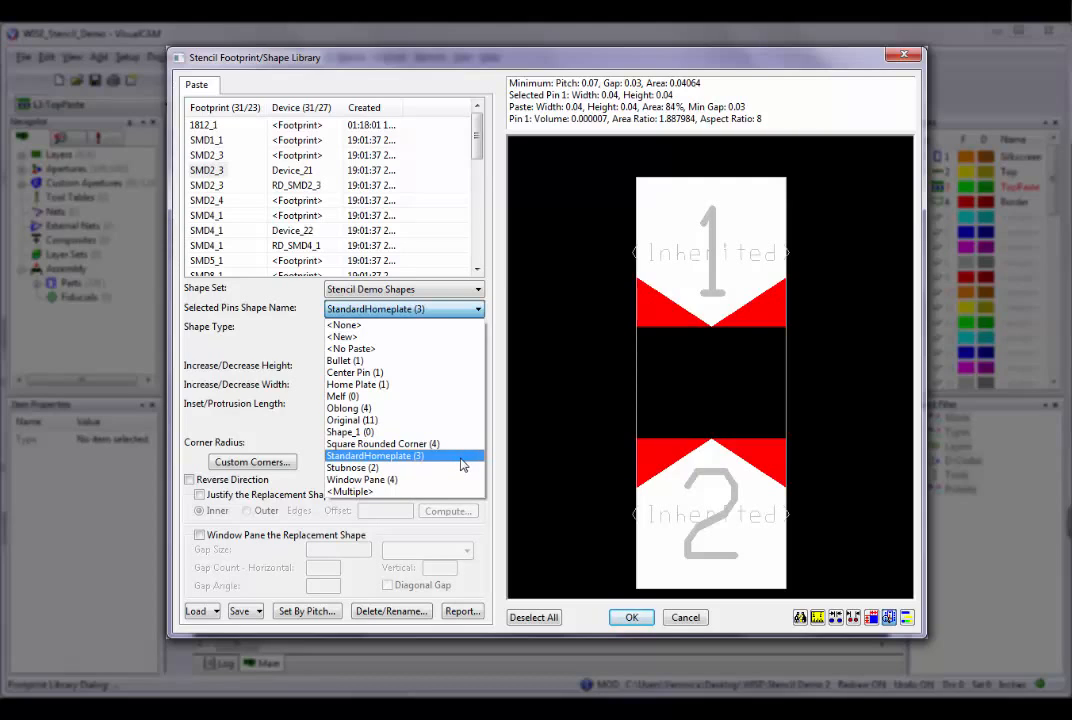
click(479, 340)
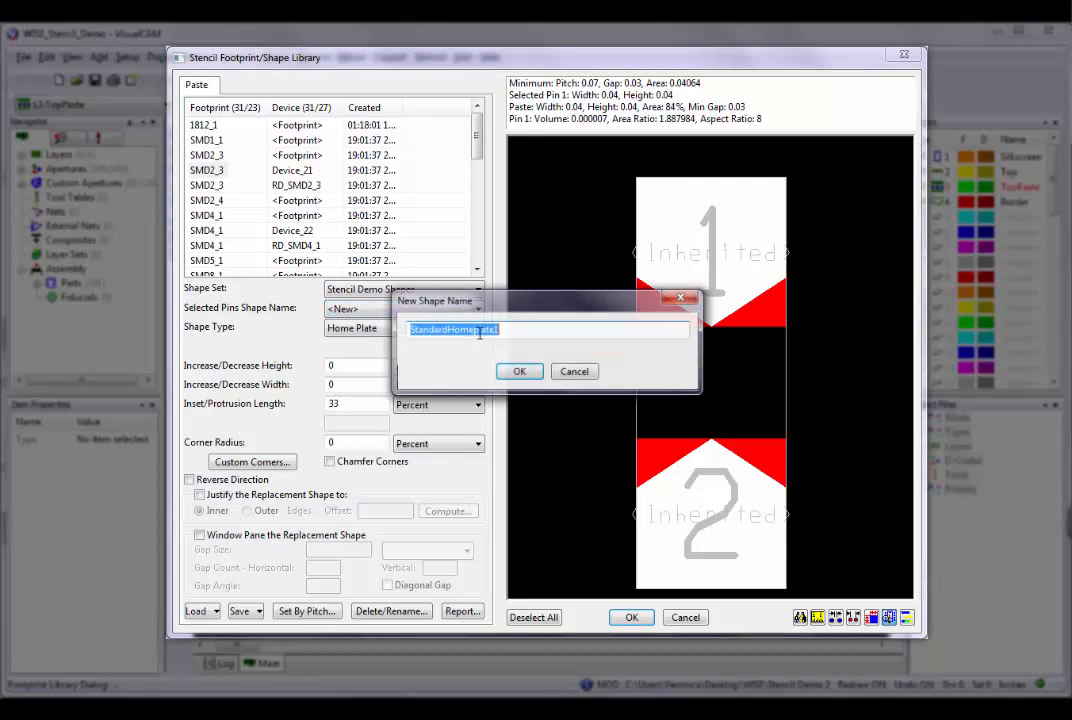
click(509, 332)
text(1)
key(BackSpace)
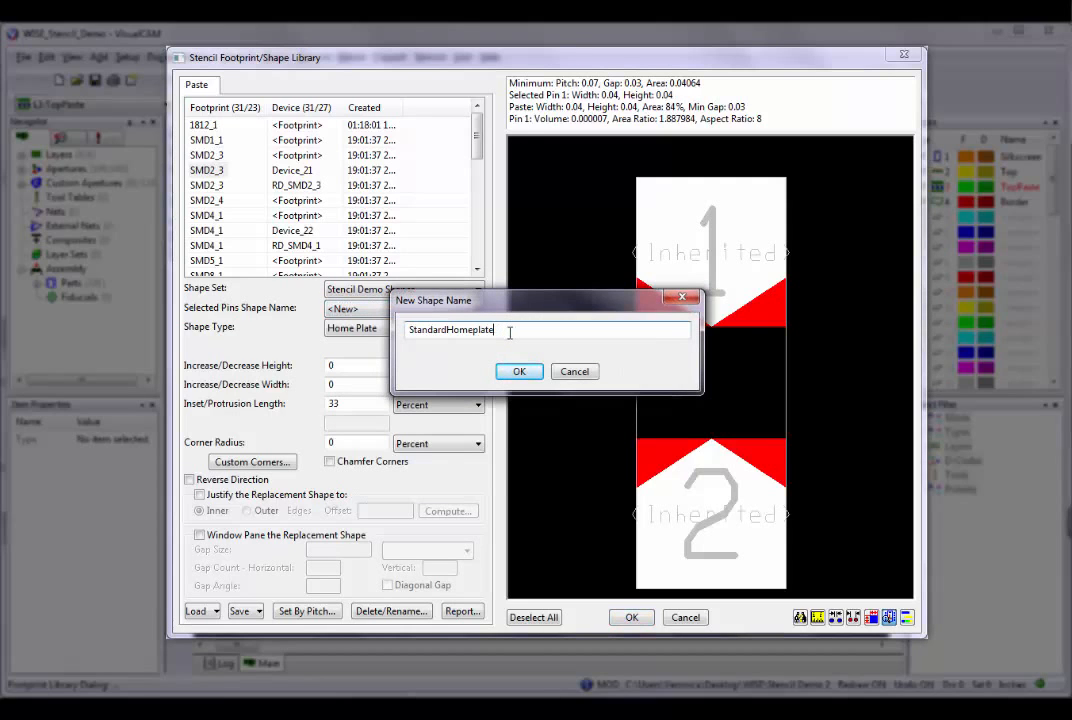
text(4)
key(Return)
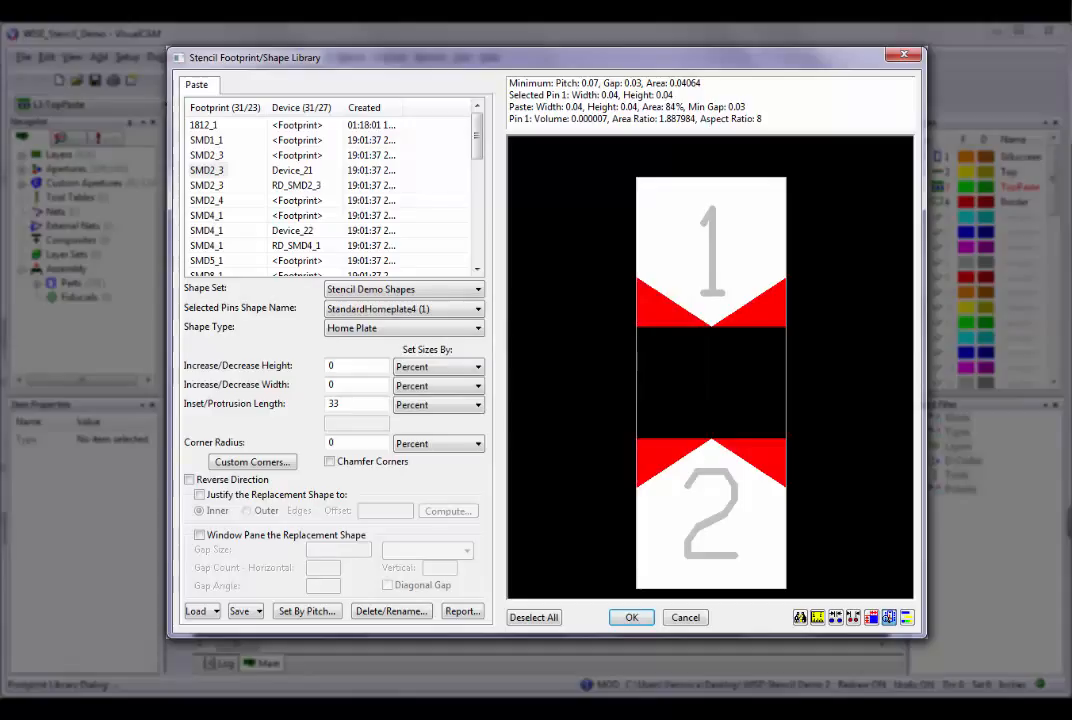
click(479, 312)
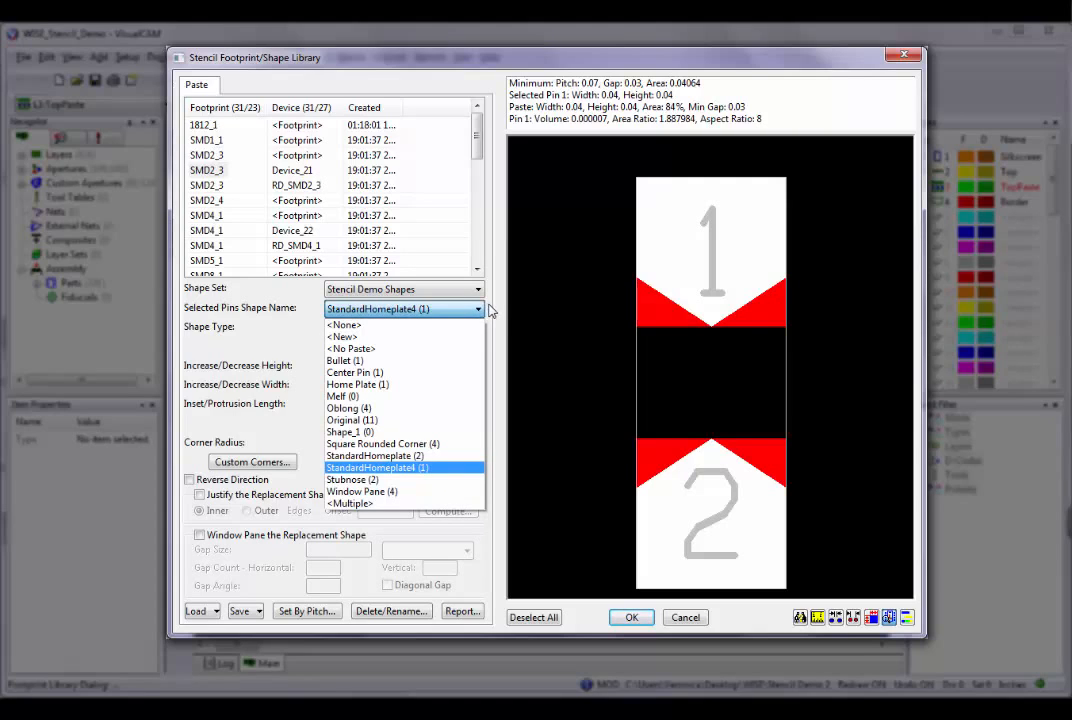
click(491, 312)
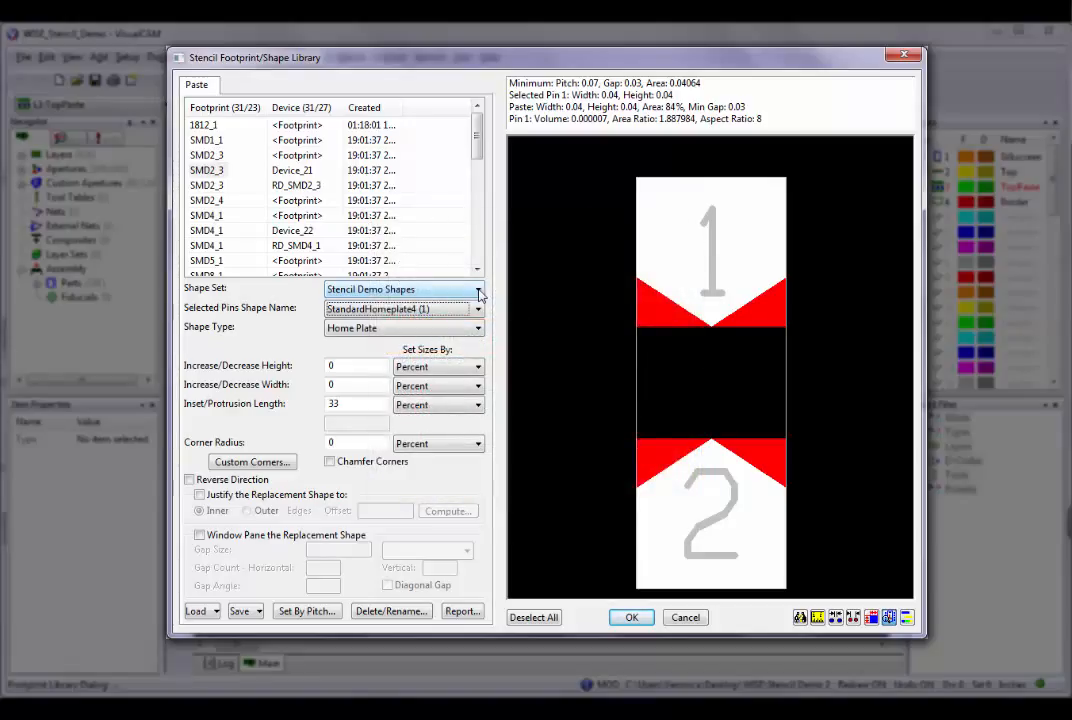
Switch to the Stencil Demo Shapes_1 set and create a new pin shape named "Std Home Plate".
click(479, 291)
click(477, 327)
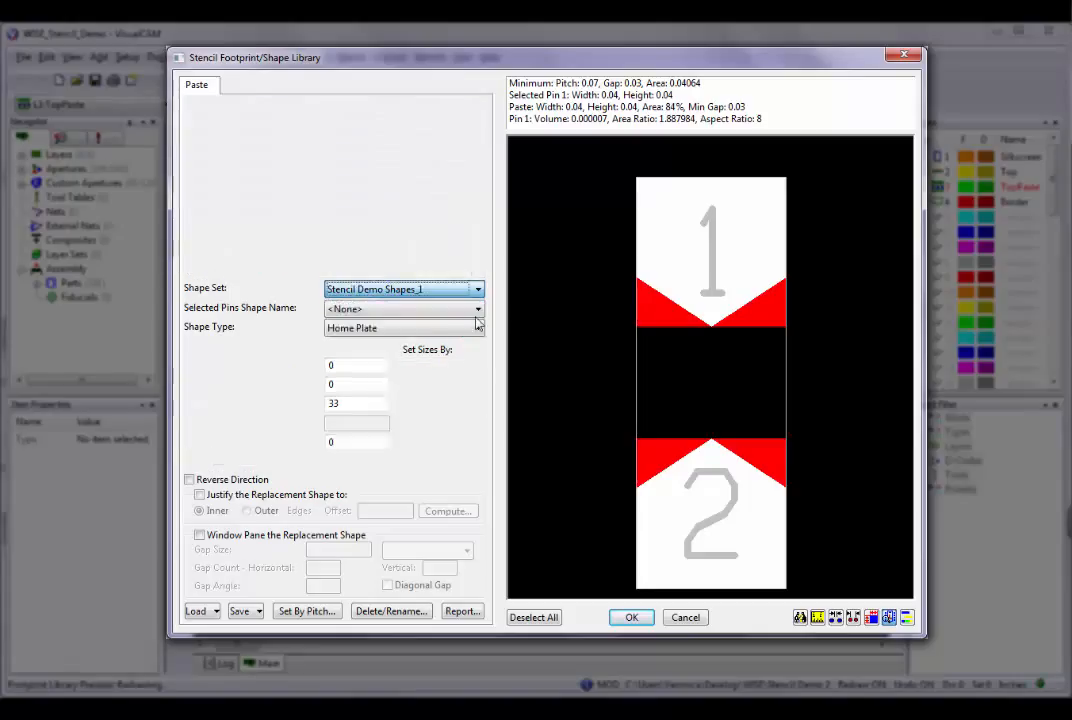
click(478, 310)
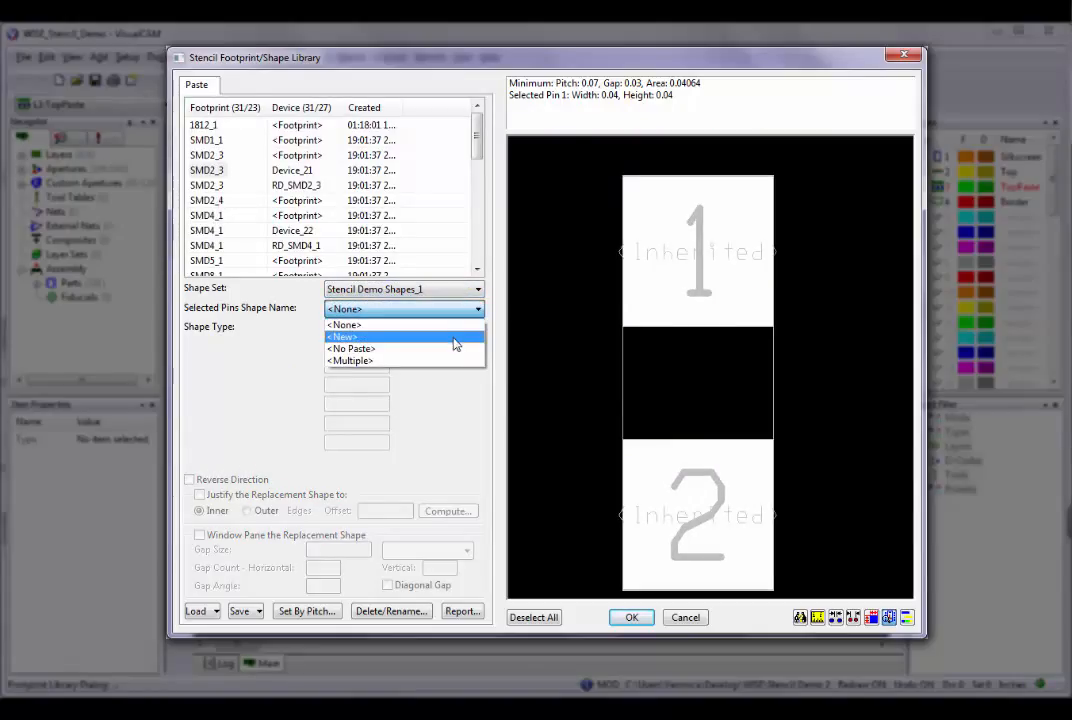
click(455, 337)
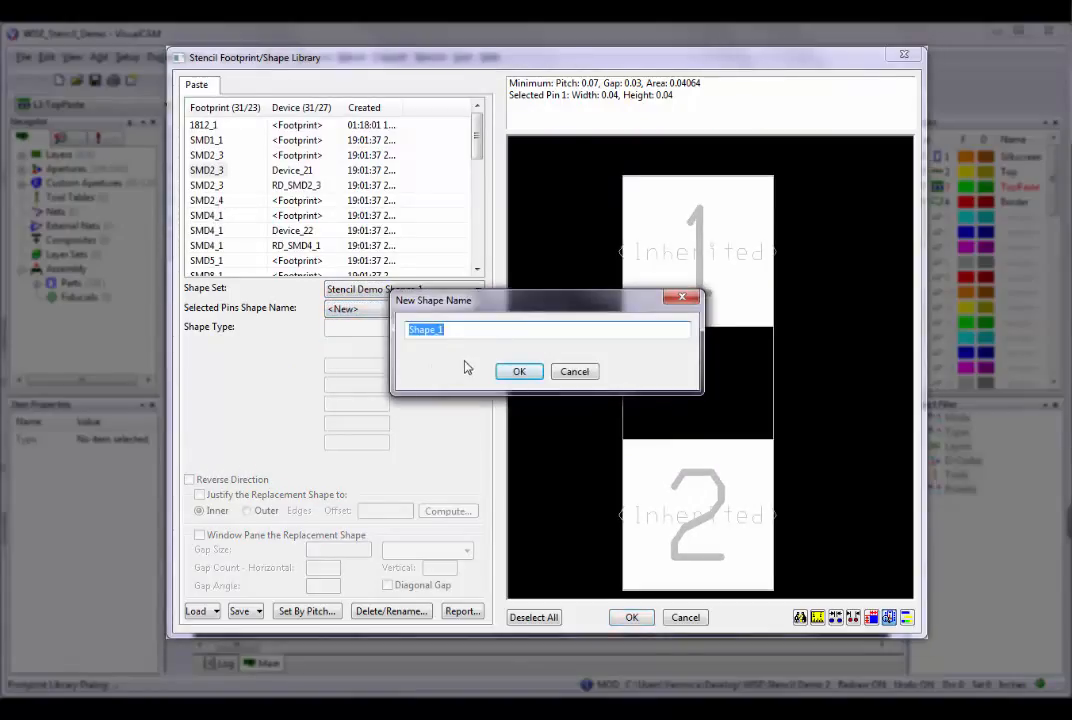
text(Std Home Plate)
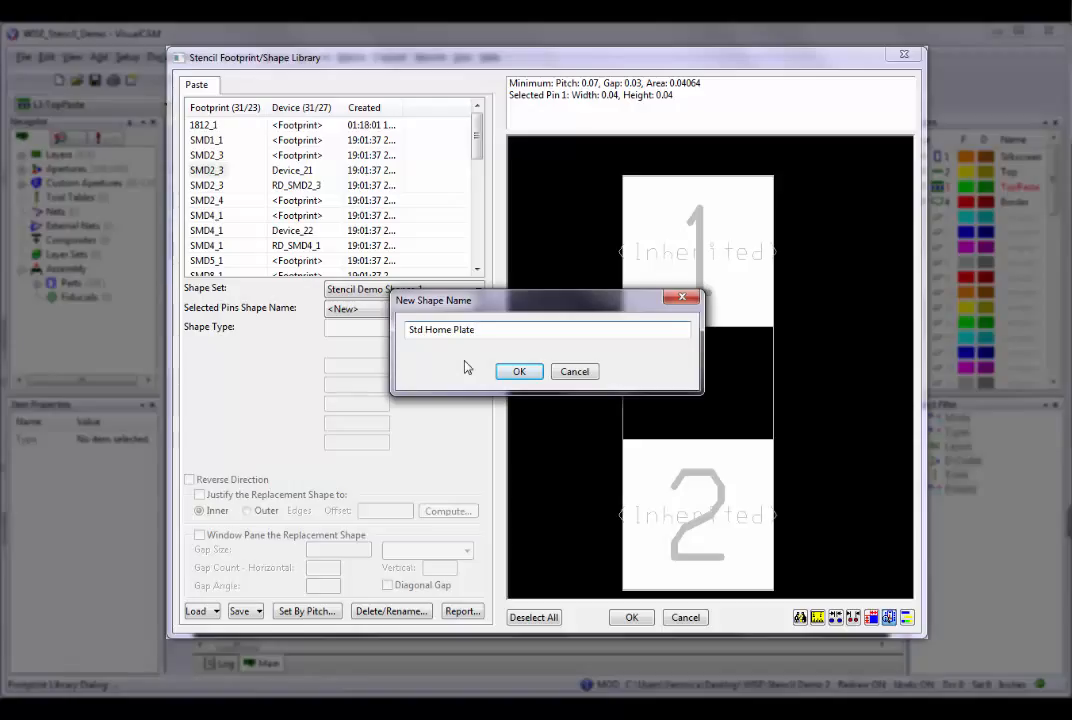
click(518, 373)
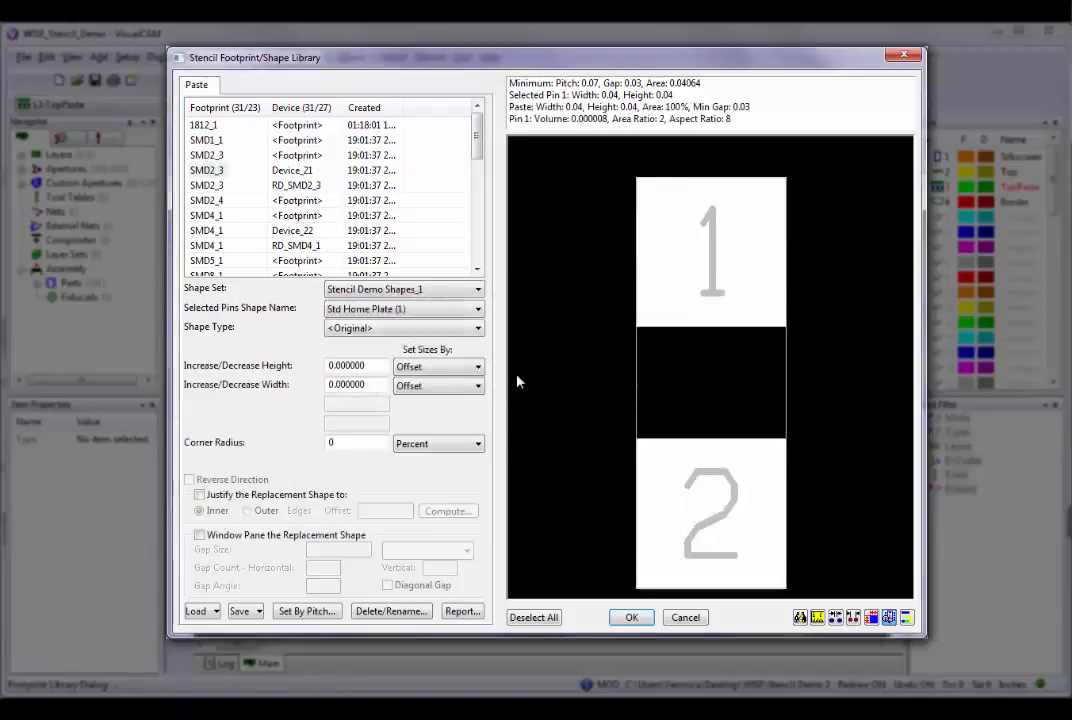
Preview the shape types from Inverted Home Plate through MELF, Bullet, Snubnose, DogBone and Original to Aperture on the pins.
click(479, 329)
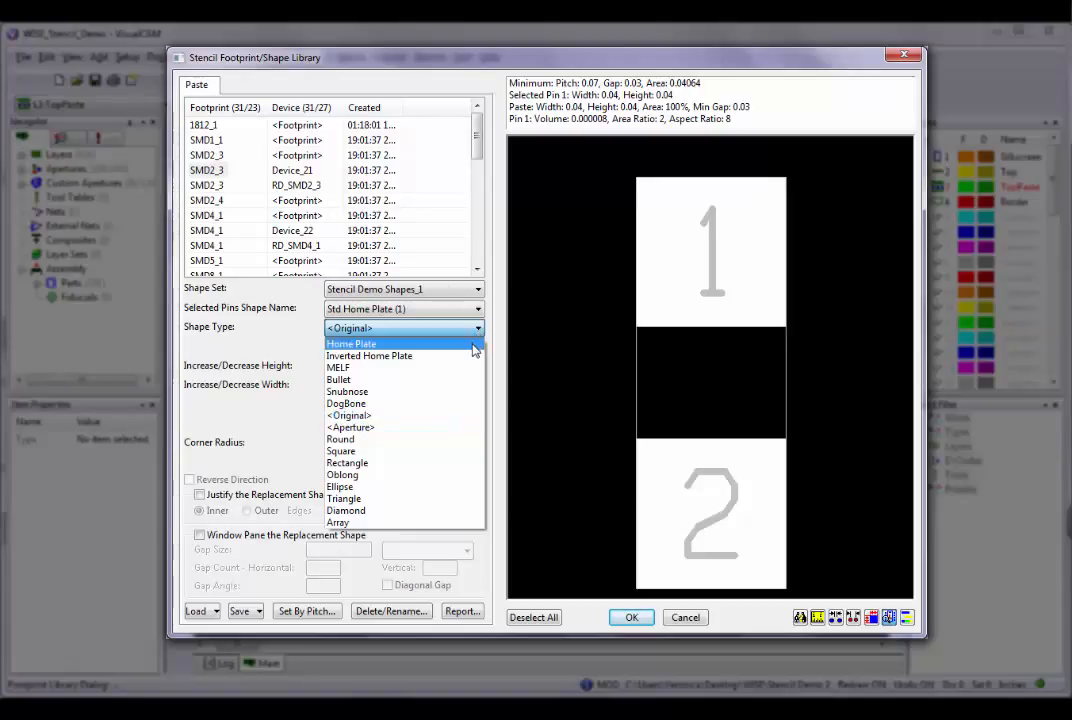
key(Down)
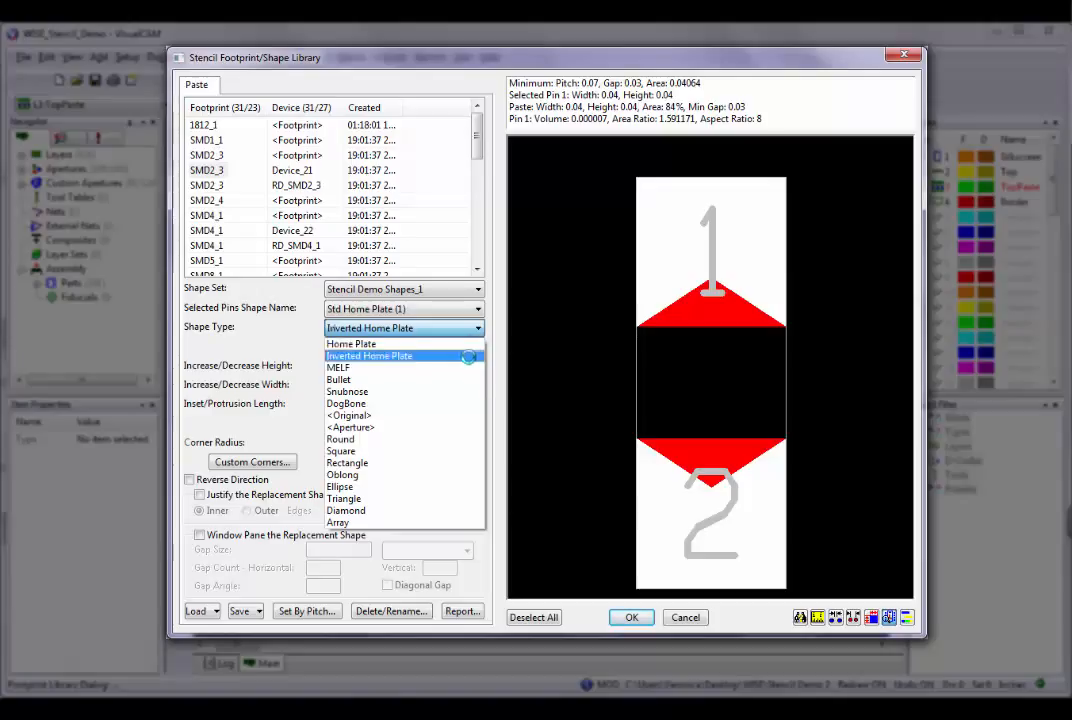
key(Down)
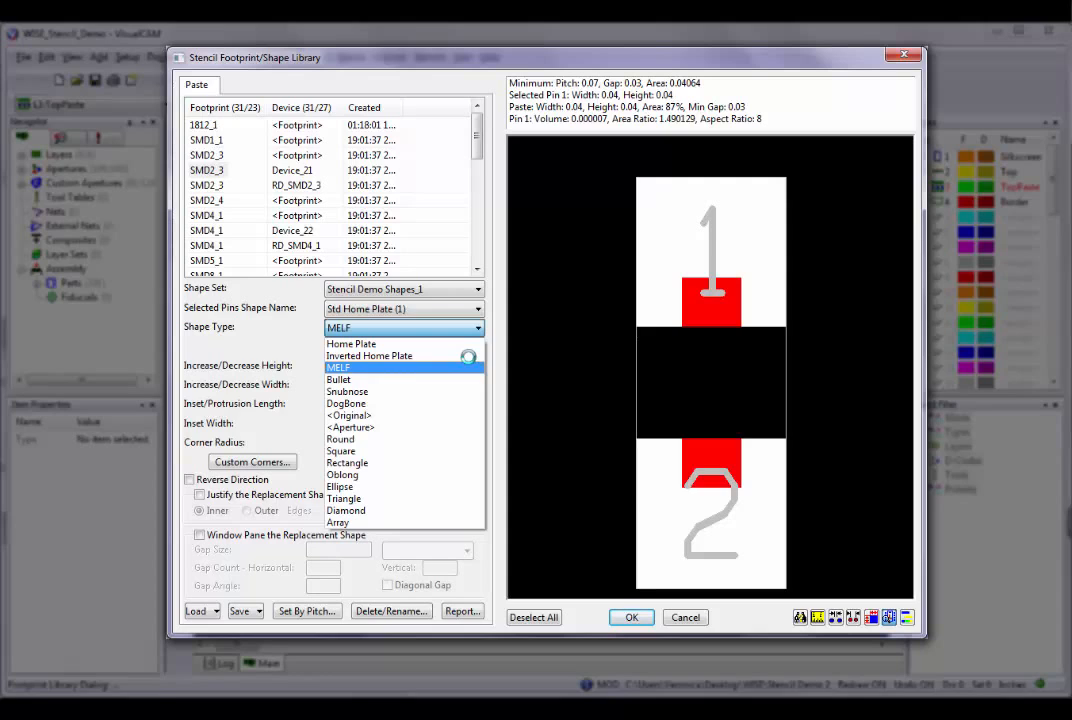
key(Down)
key(Down)
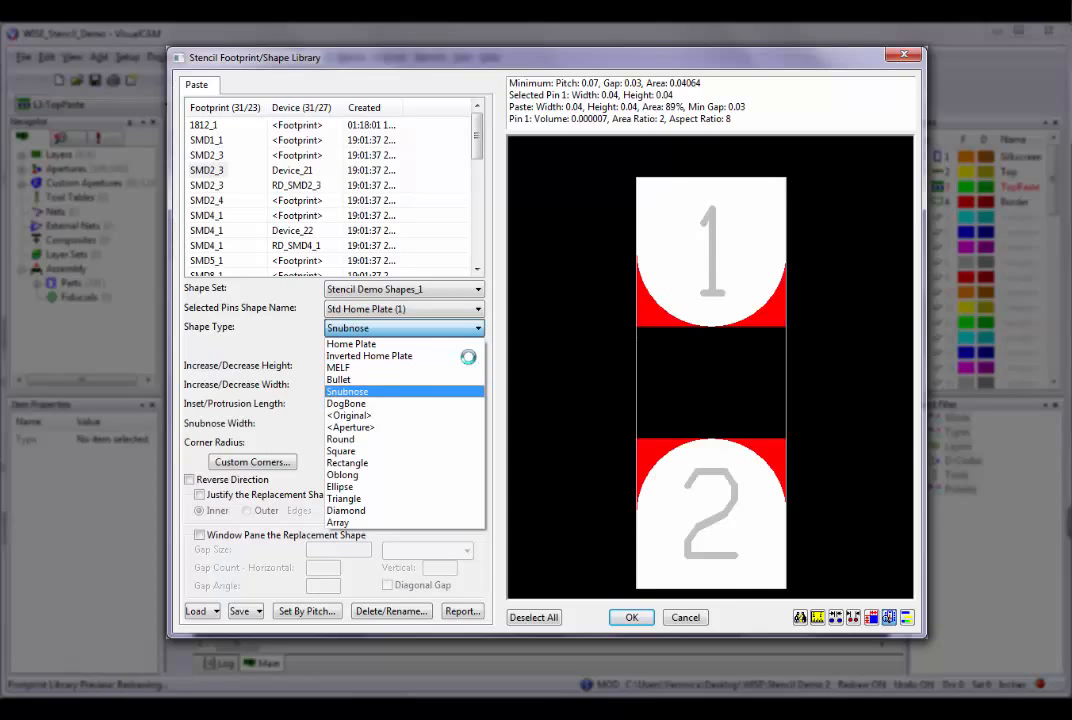
key(Down)
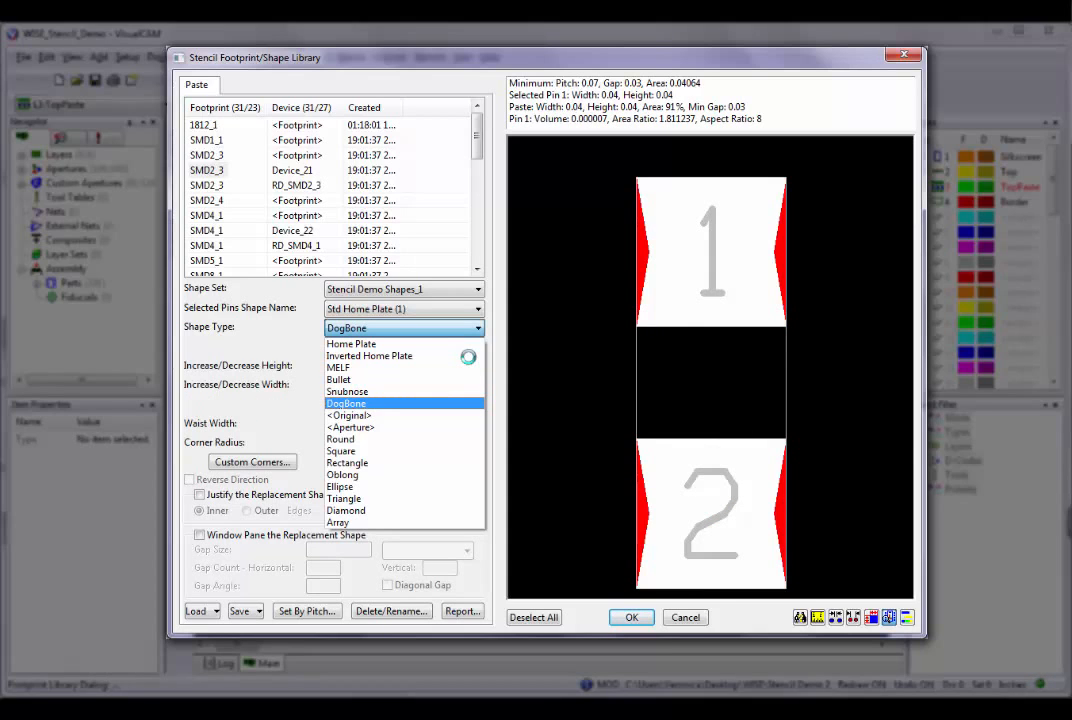
key(Down)
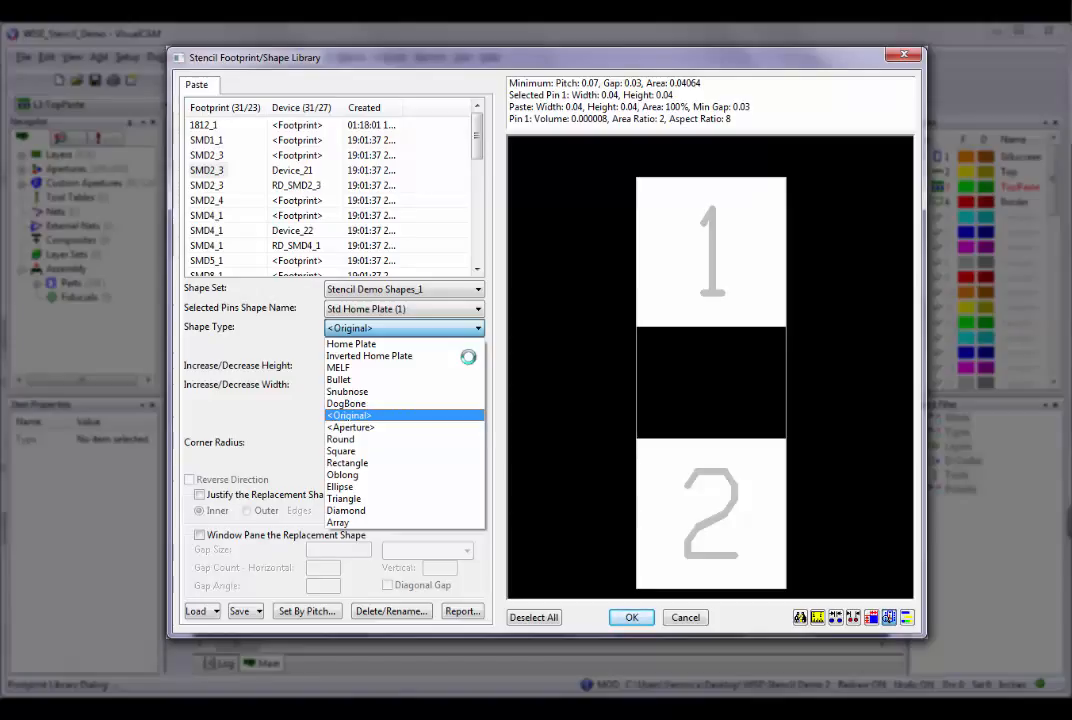
key(Down)
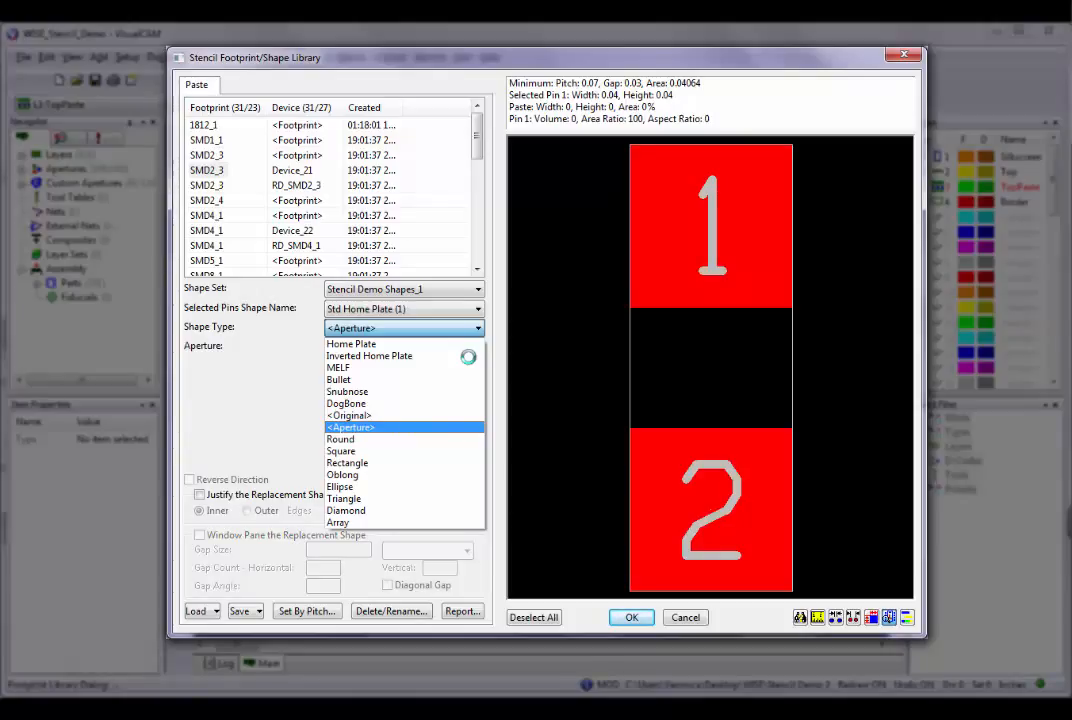
Set the shape type to Array and try staggering its even rows, then turn the staggering off again.
click(400, 522)
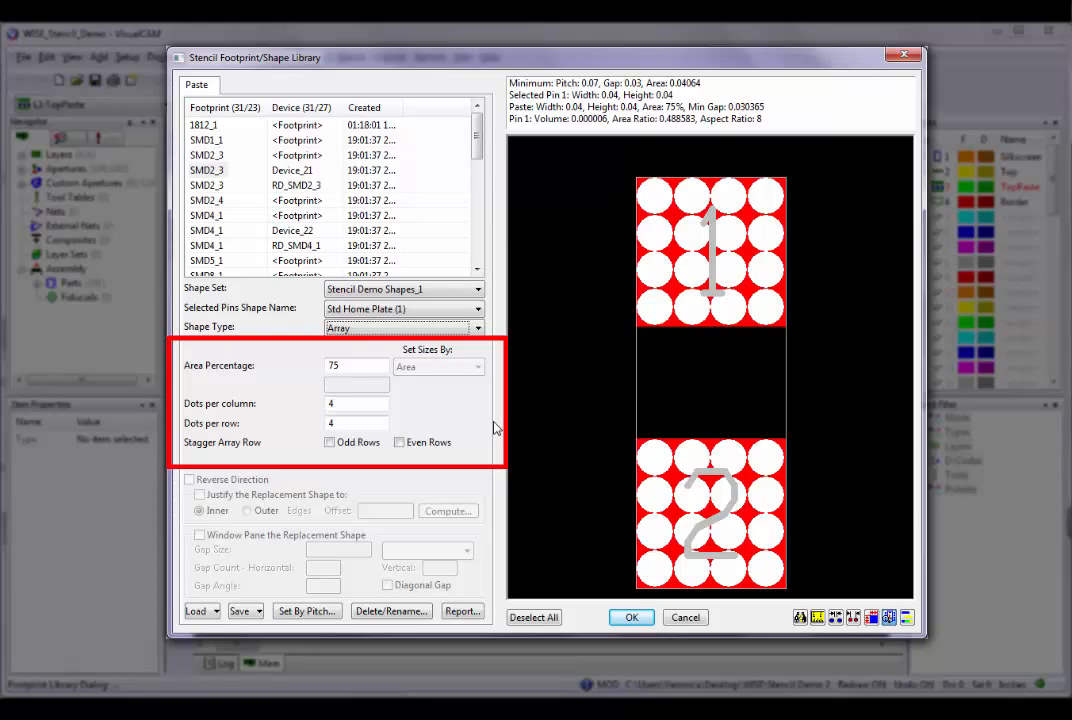
click(400, 443)
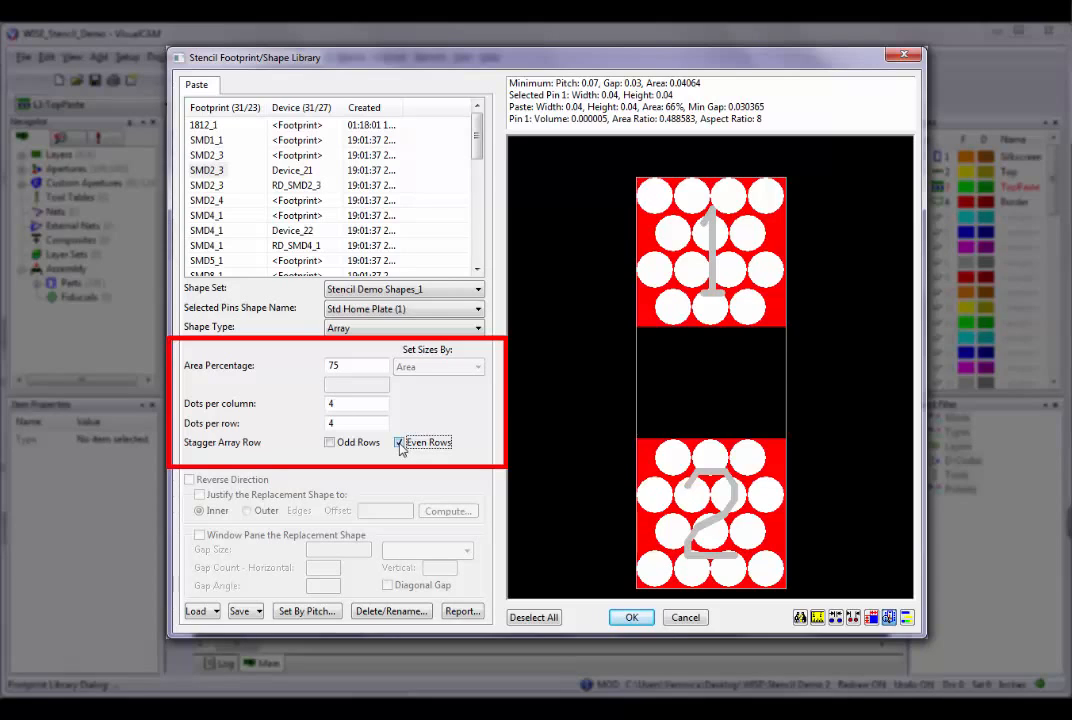
click(400, 443)
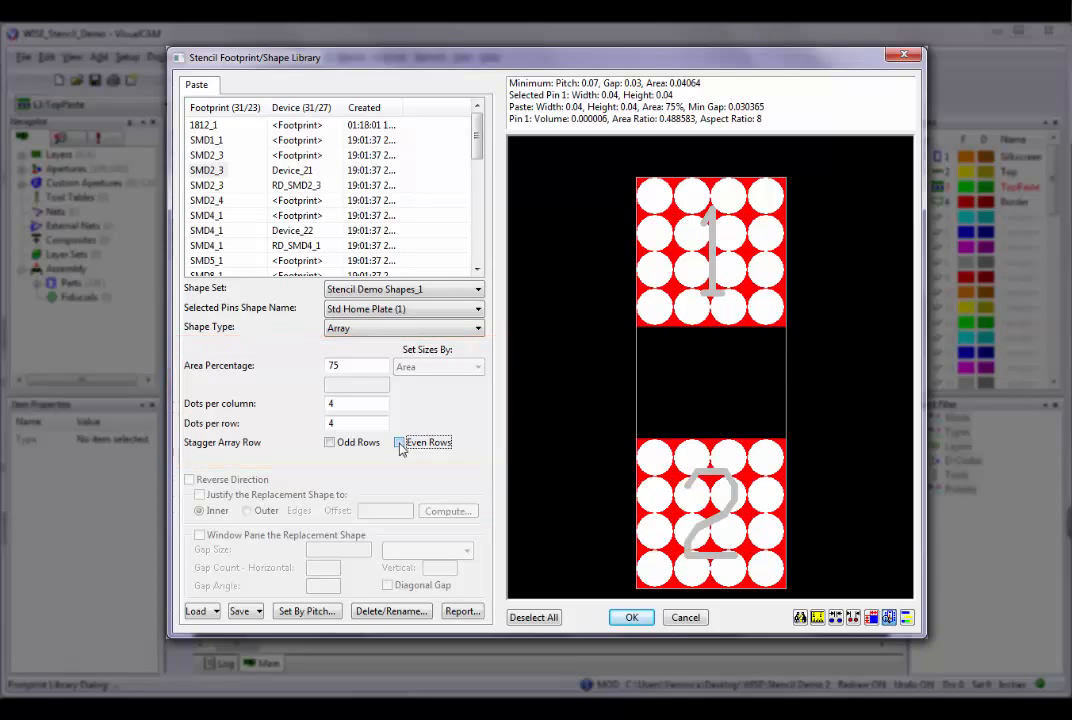
Set the array to 3 dots per column and 3 per row, and try even-row staggering on and off.
double_click(338, 404)
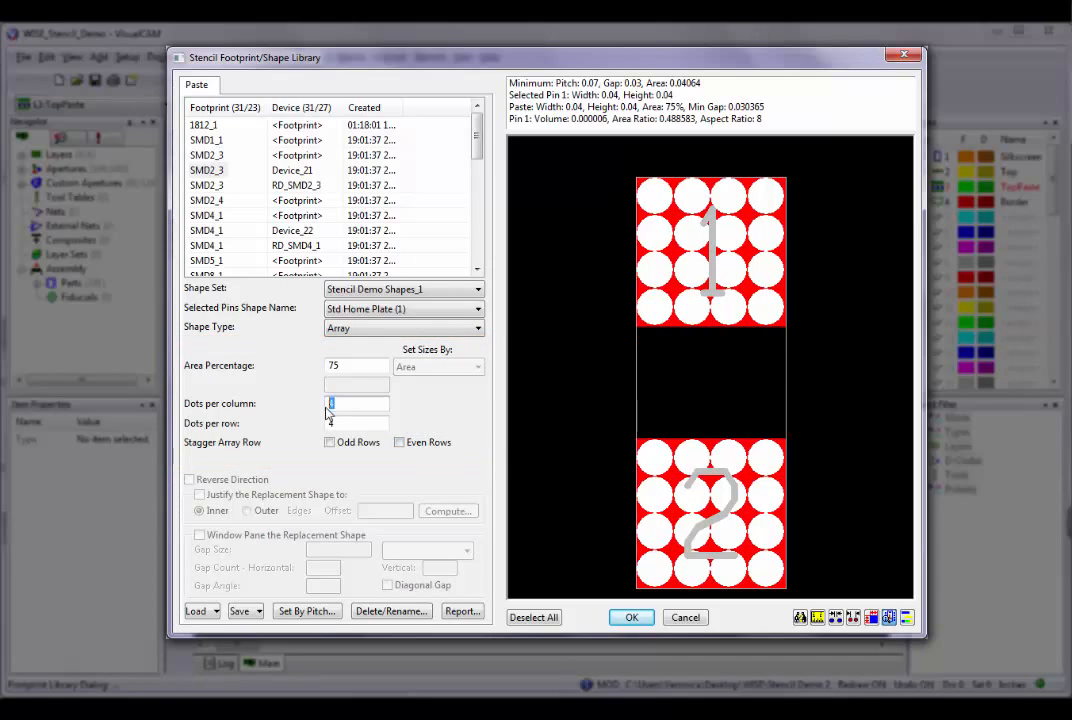
text(3)
double_click(338, 423)
text(3)
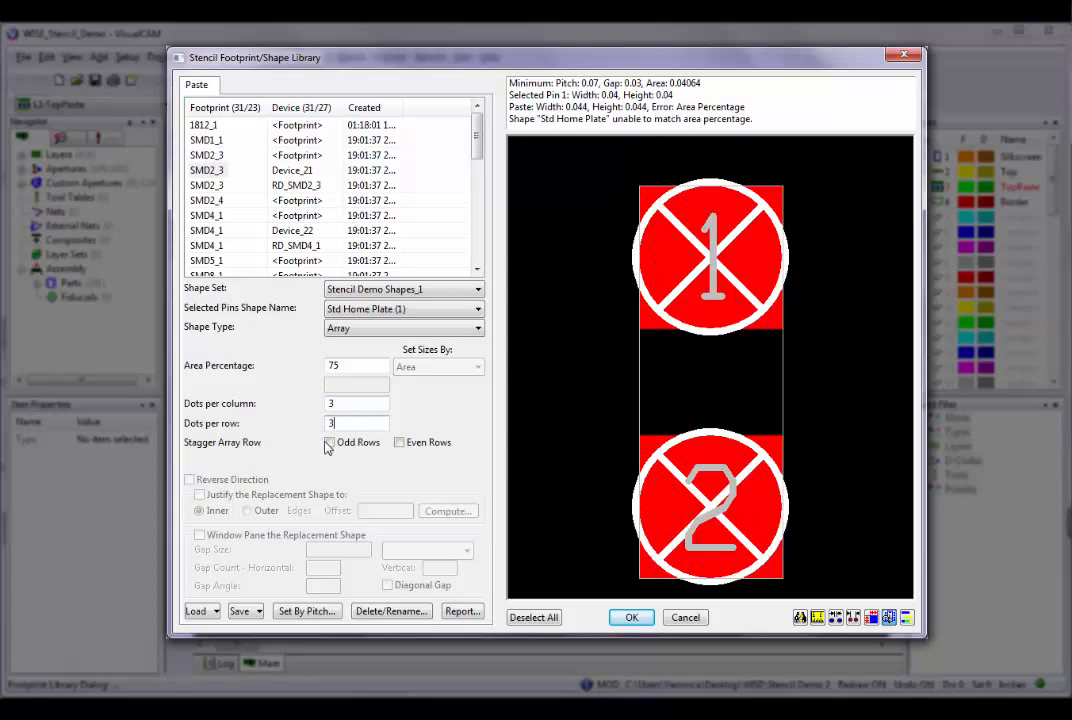
click(400, 442)
click(401, 443)
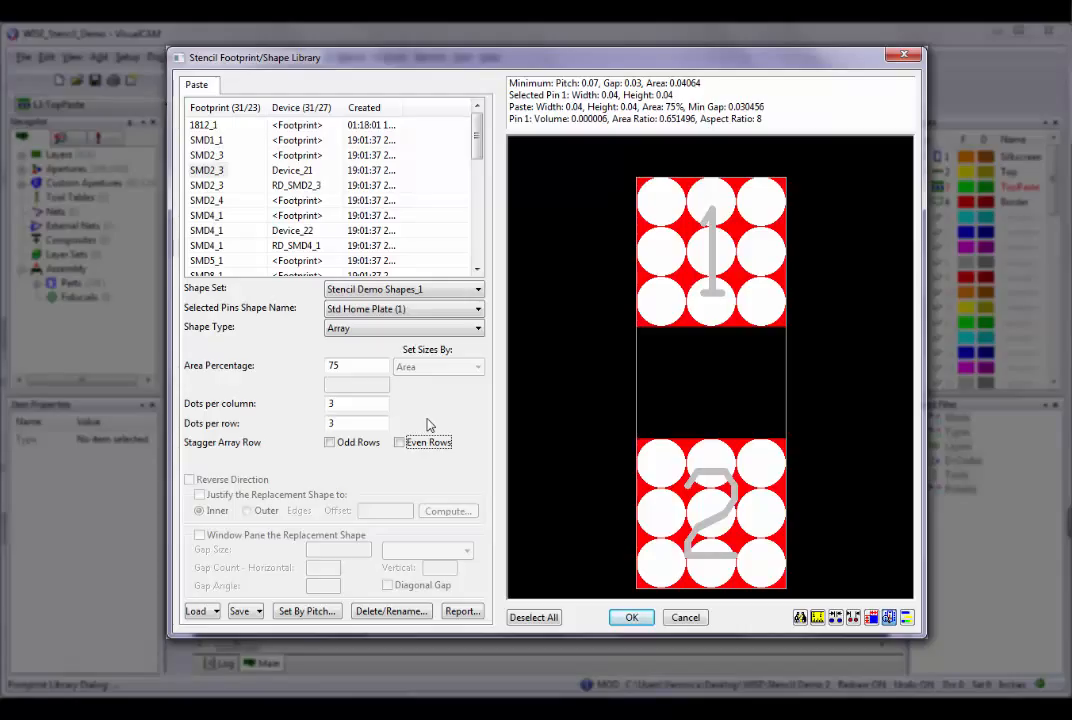
Change the shape type of Std Home Plate to Home Plate.
click(479, 336)
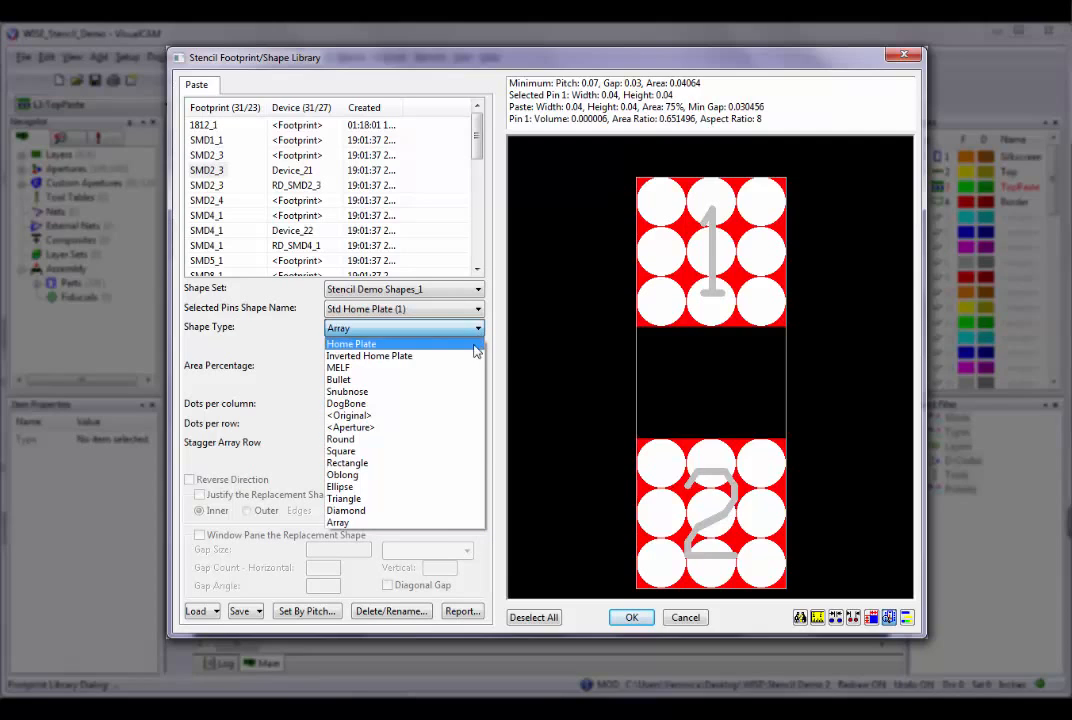
click(362, 341)
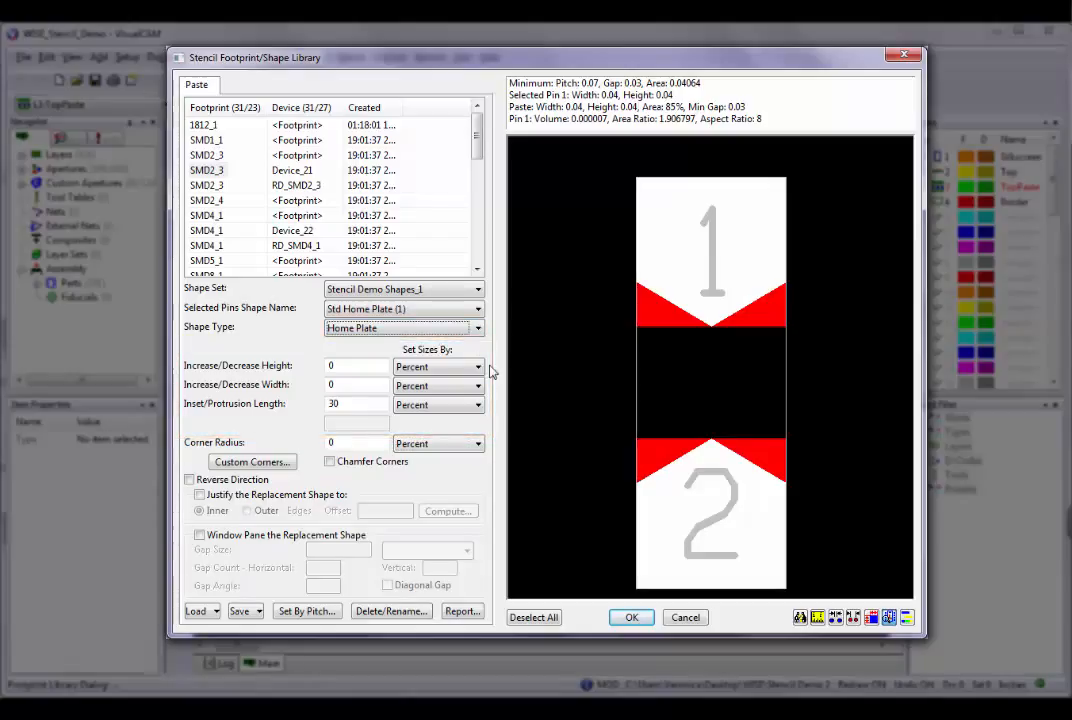
Size the home plate shape by Area and set its area percentage to 50.
click(477, 367)
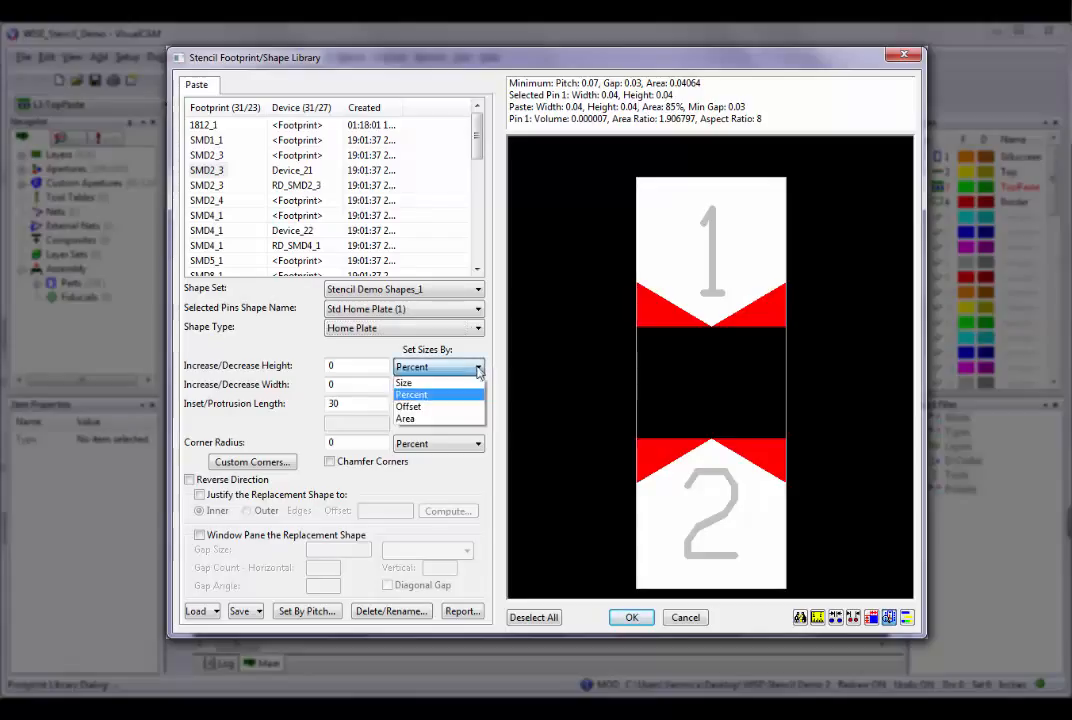
click(455, 419)
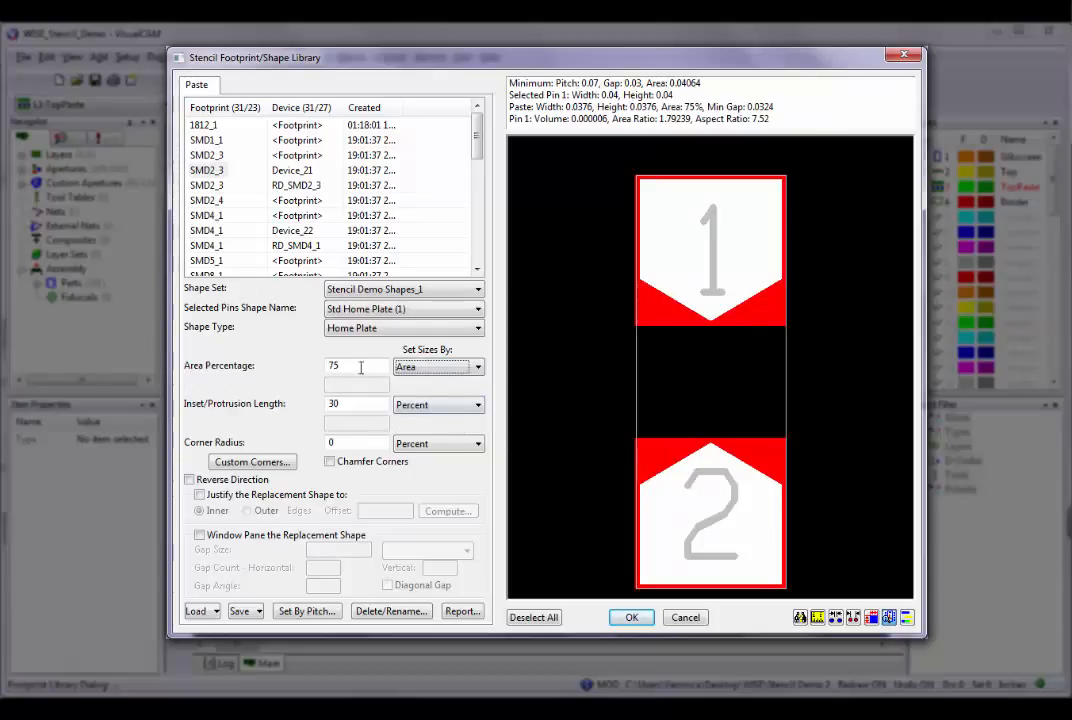
double_click(331, 366)
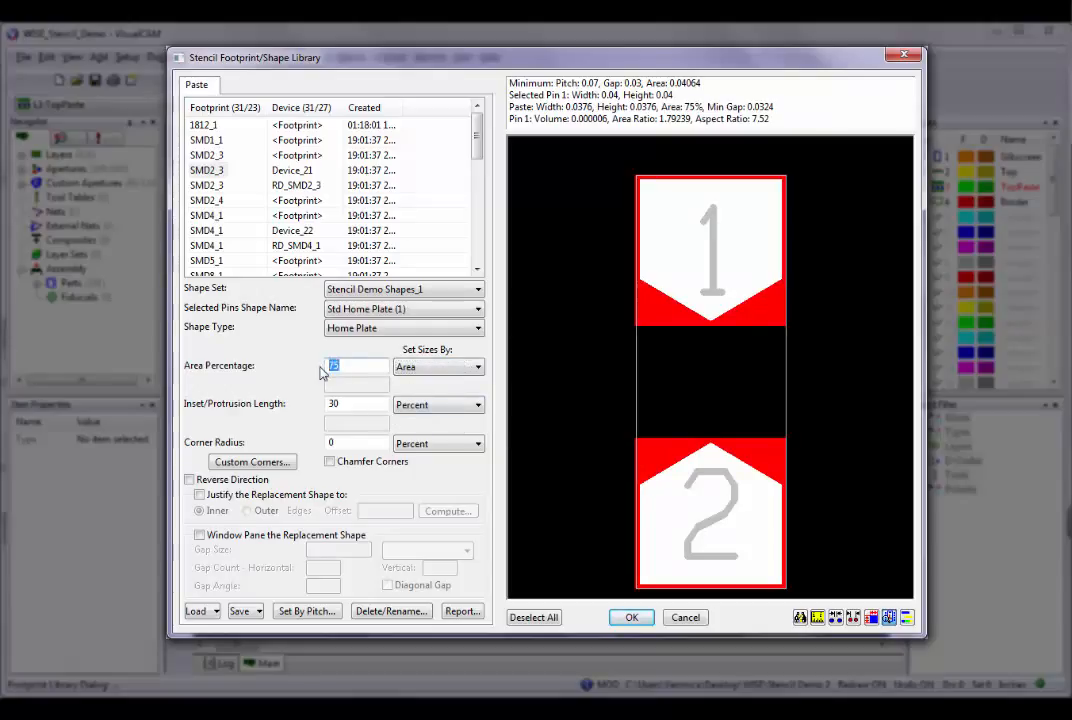
text(50)
key(Tab)
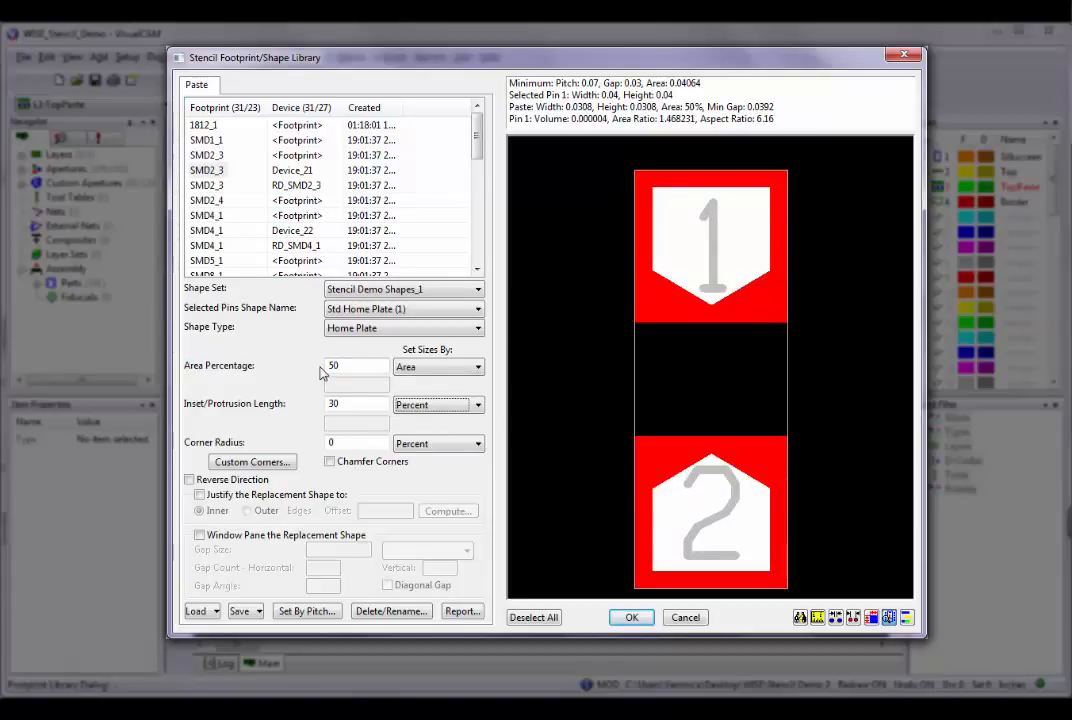
Try an area percentage of 65 for the home plate shape, then set it to 60.
drag(347, 366, 328, 372)
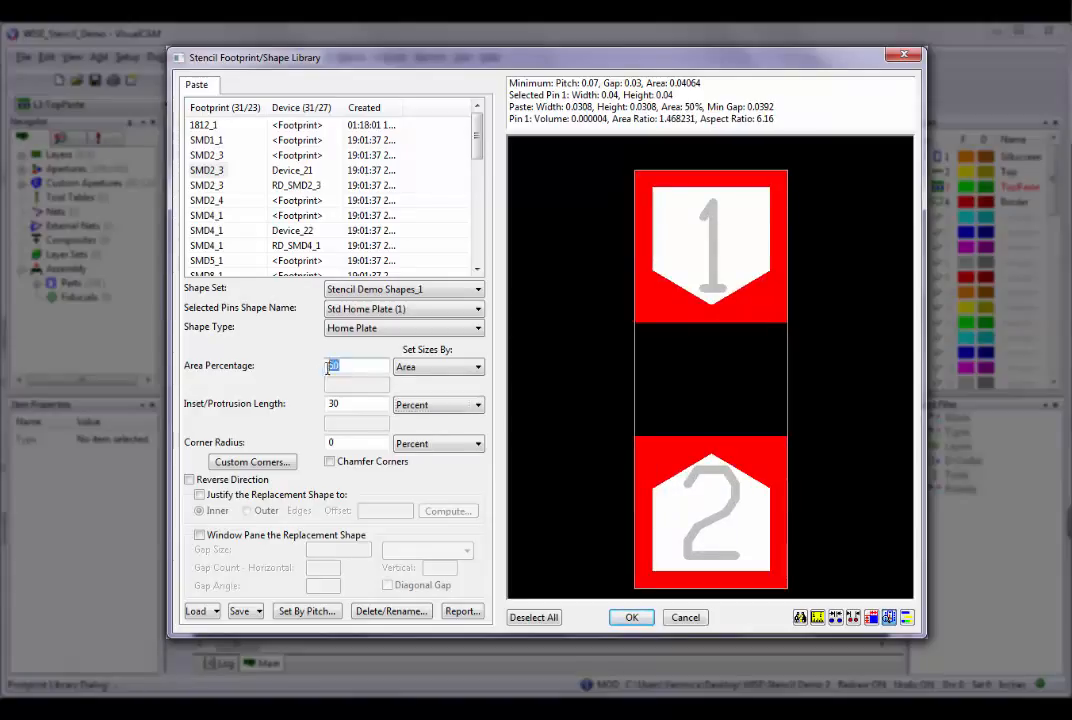
text(65)
key(Tab)
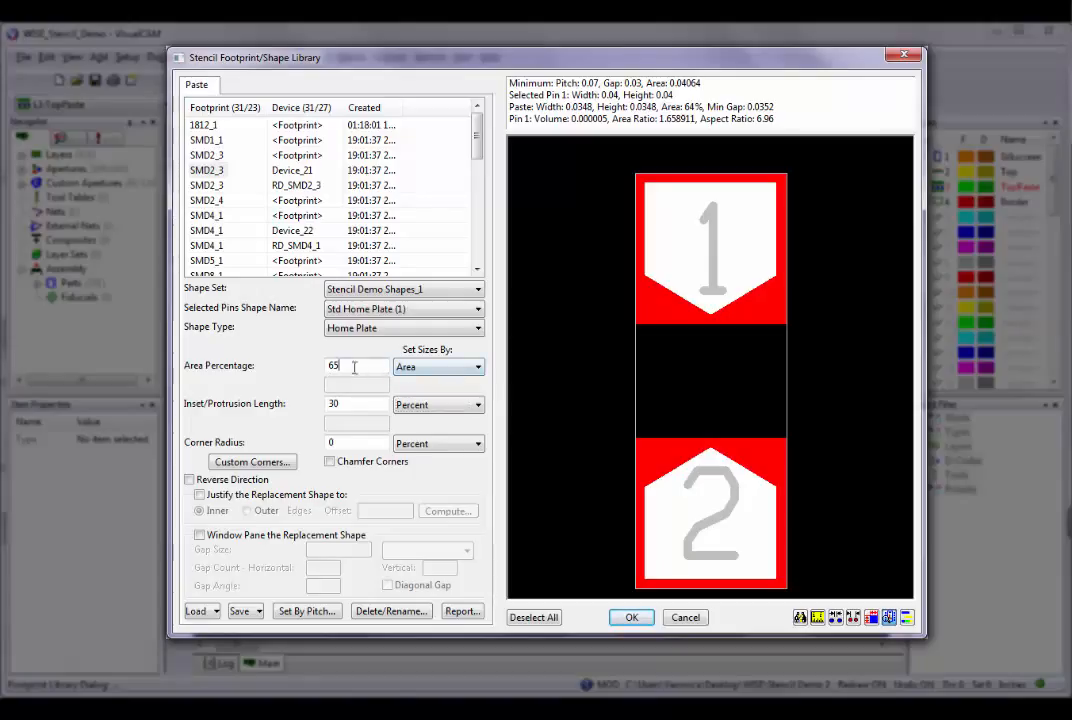
drag(352, 366, 323, 375)
text(60)
key(Tab)
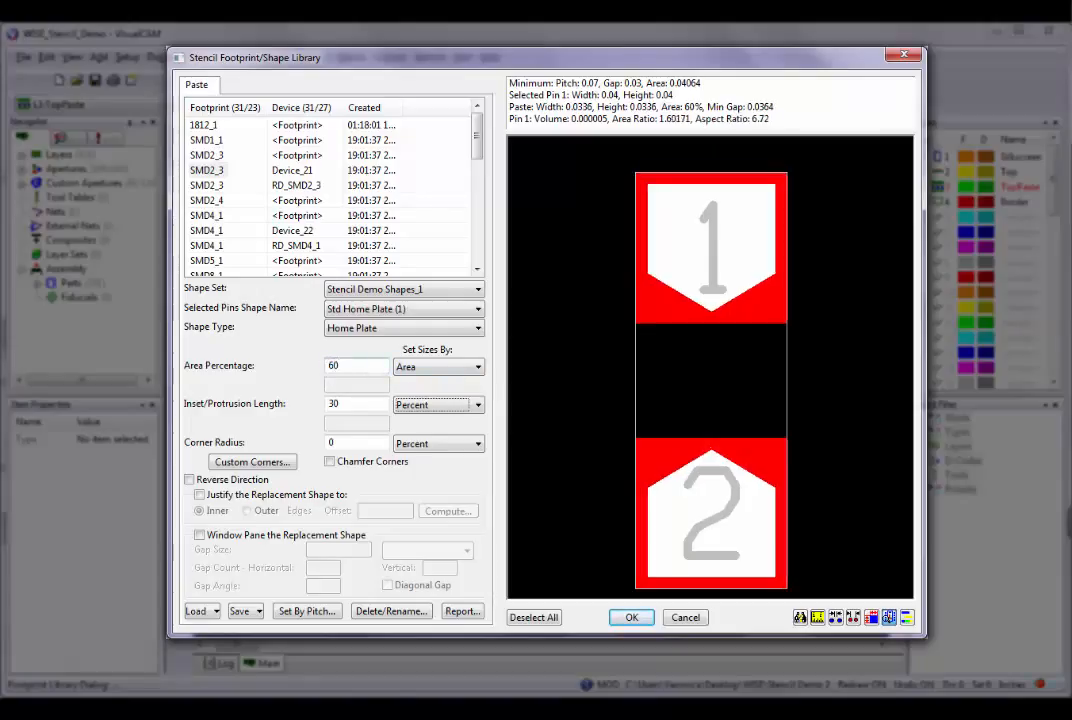
Size the home plate shape by Percent and set both its height and width change to -25.
click(478, 369)
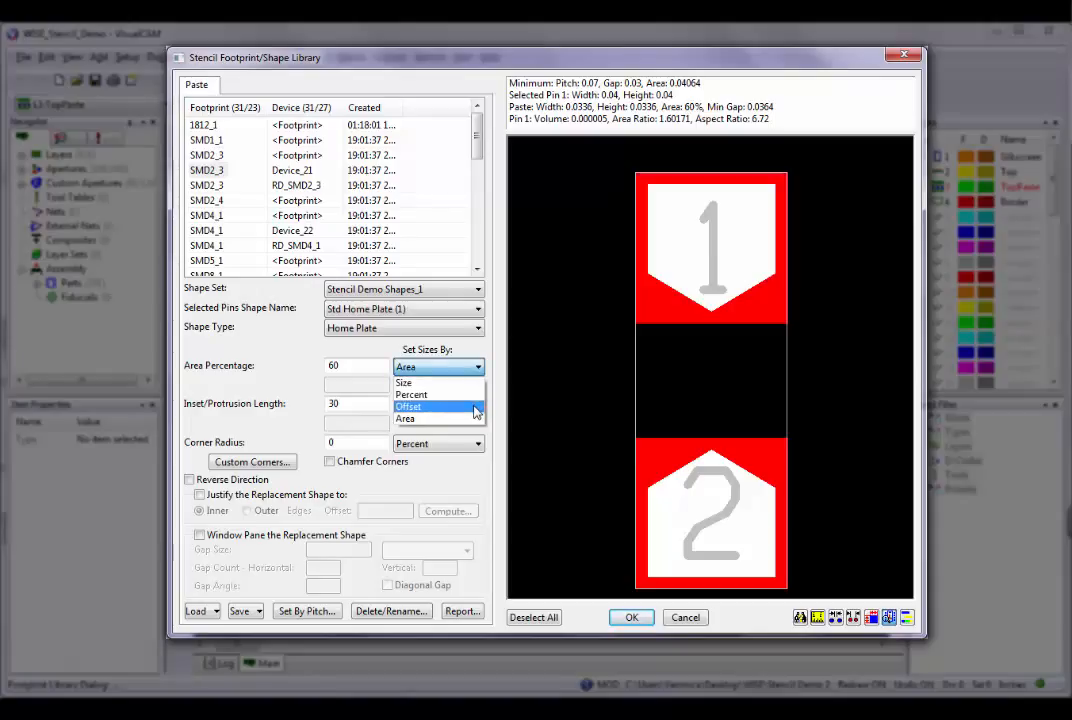
click(440, 394)
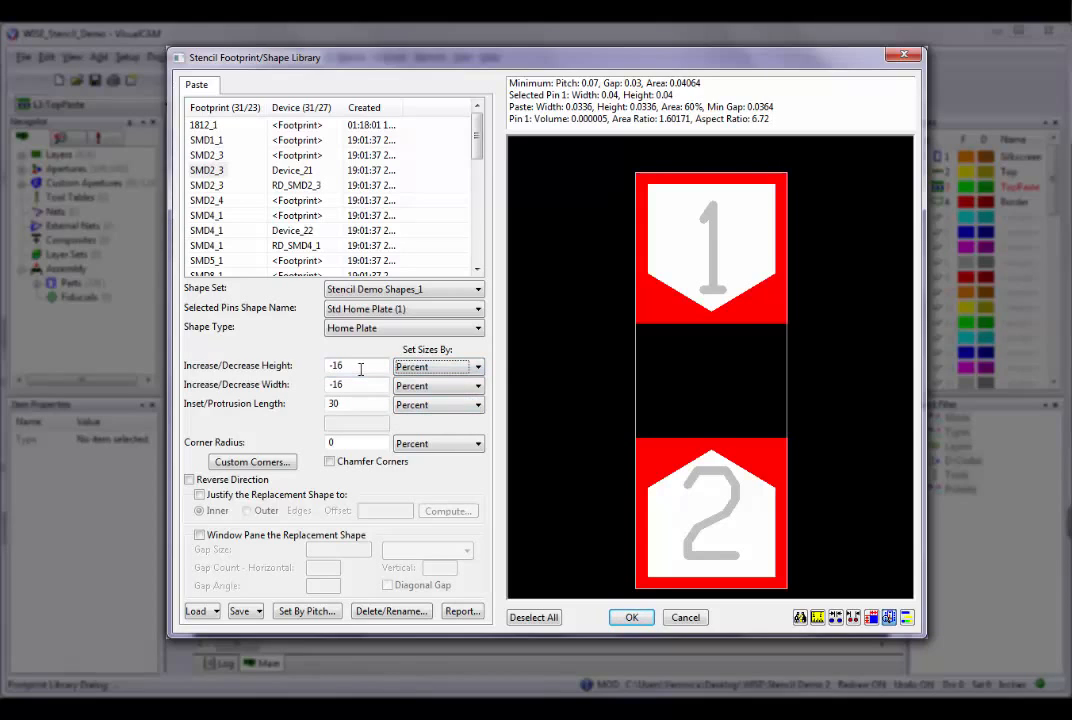
drag(360, 369, 324, 369)
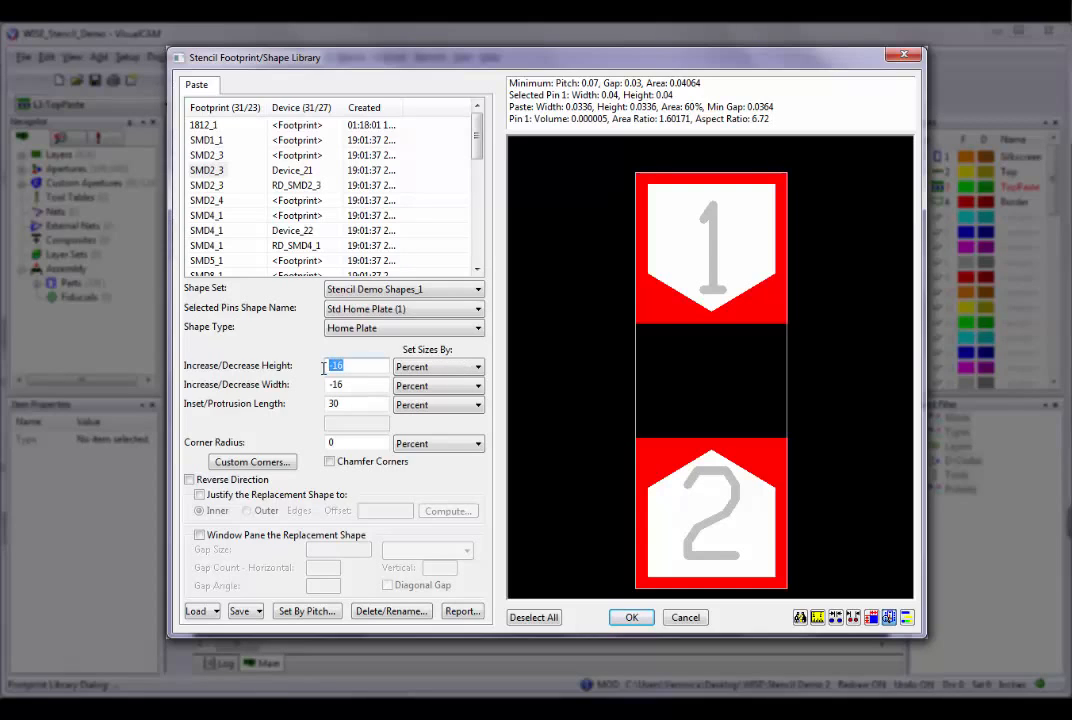
text(-25)
key(Tab)
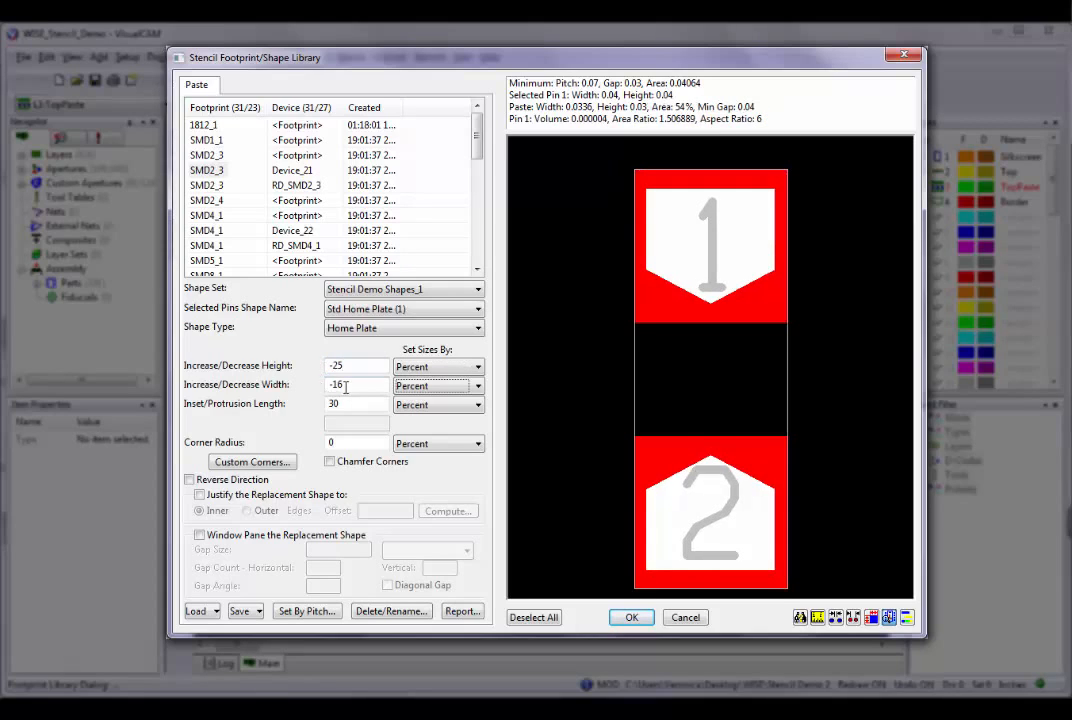
text(-25)
key(Tab)
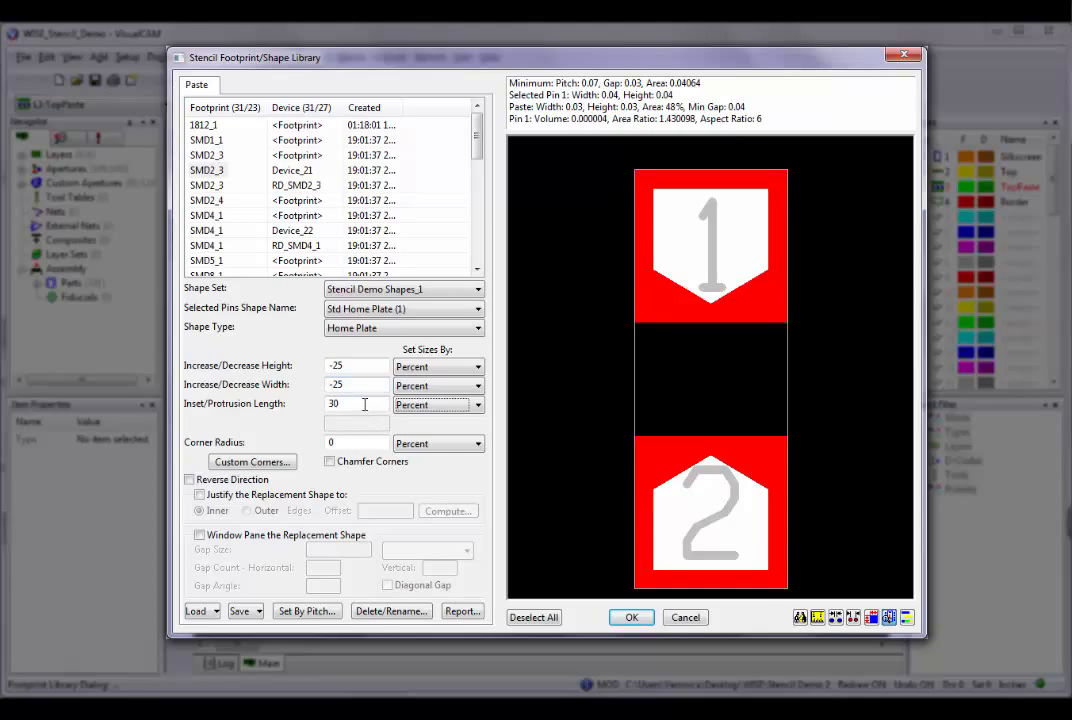
Set the home plate's inset/protrusion length to 40 percent.
drag(360, 404, 326, 410)
text(40)
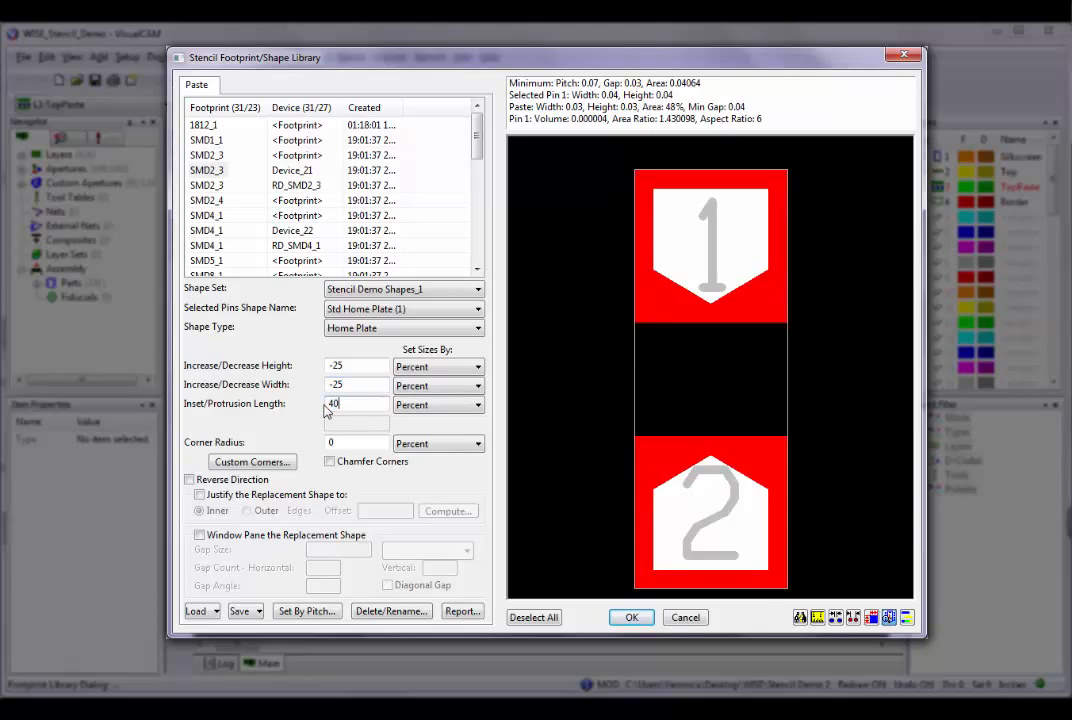
key(Tab)
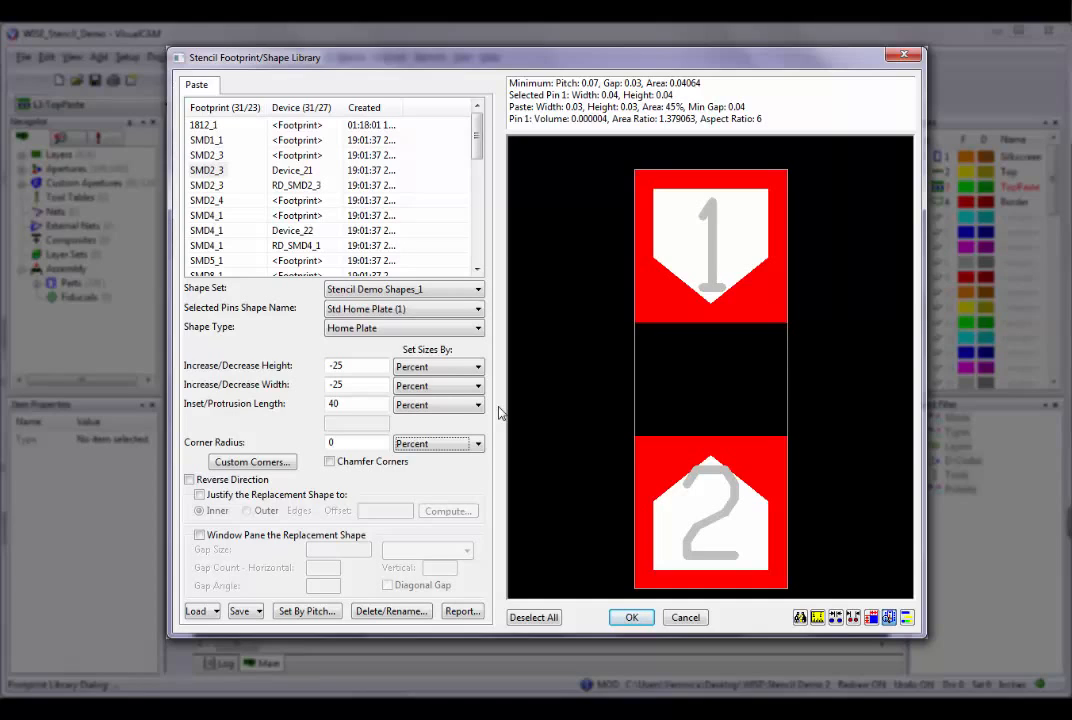
Preview the DogBone, MELF and Array shape types on the pins, then return the shape type to Home Plate.
click(479, 330)
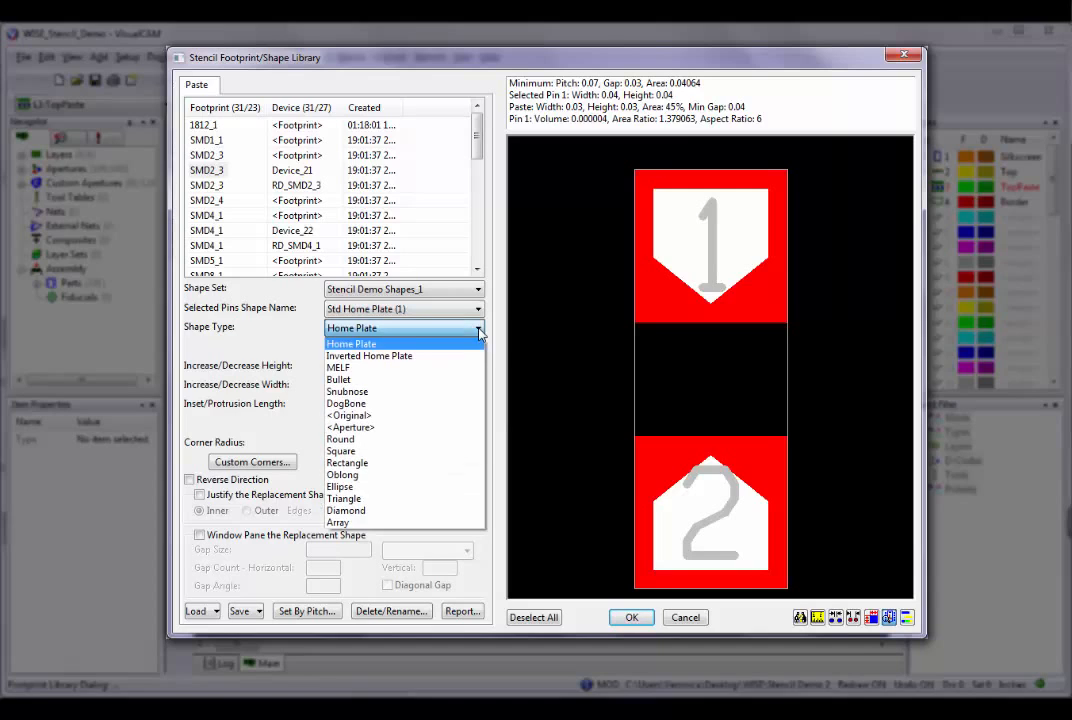
click(435, 405)
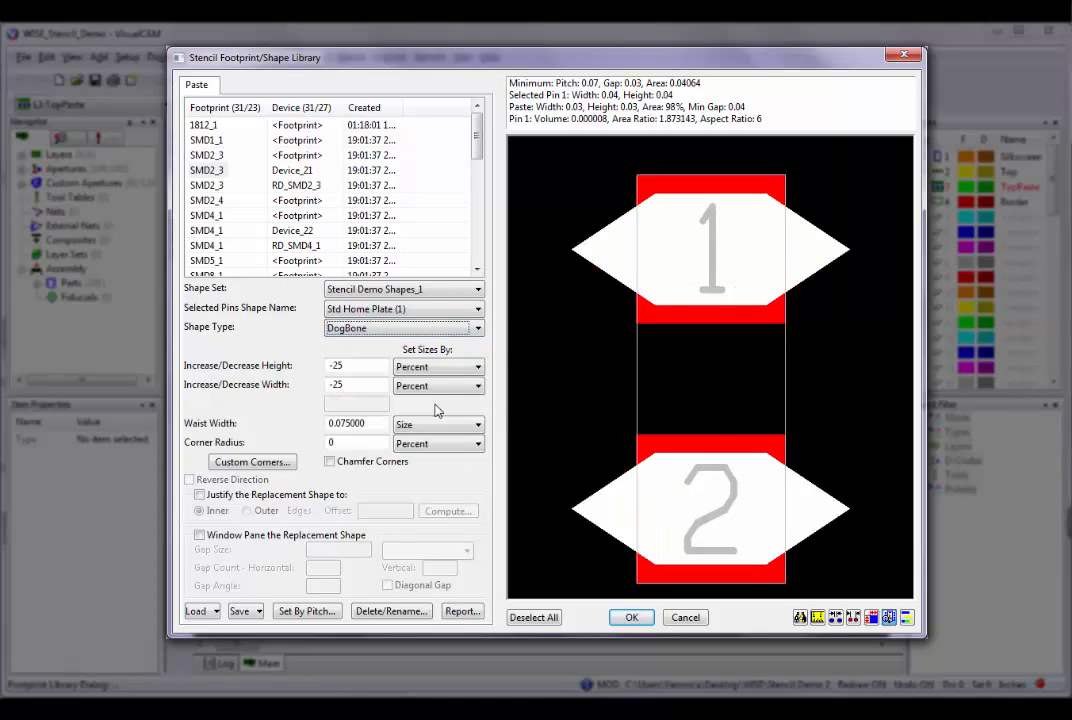
click(479, 329)
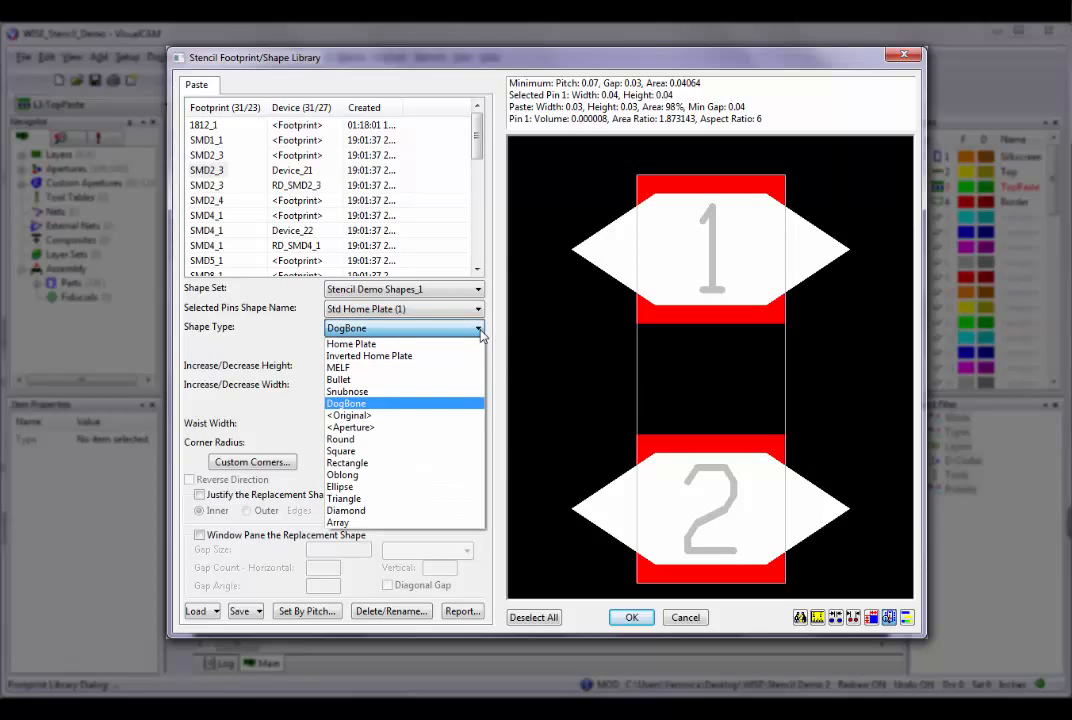
click(463, 367)
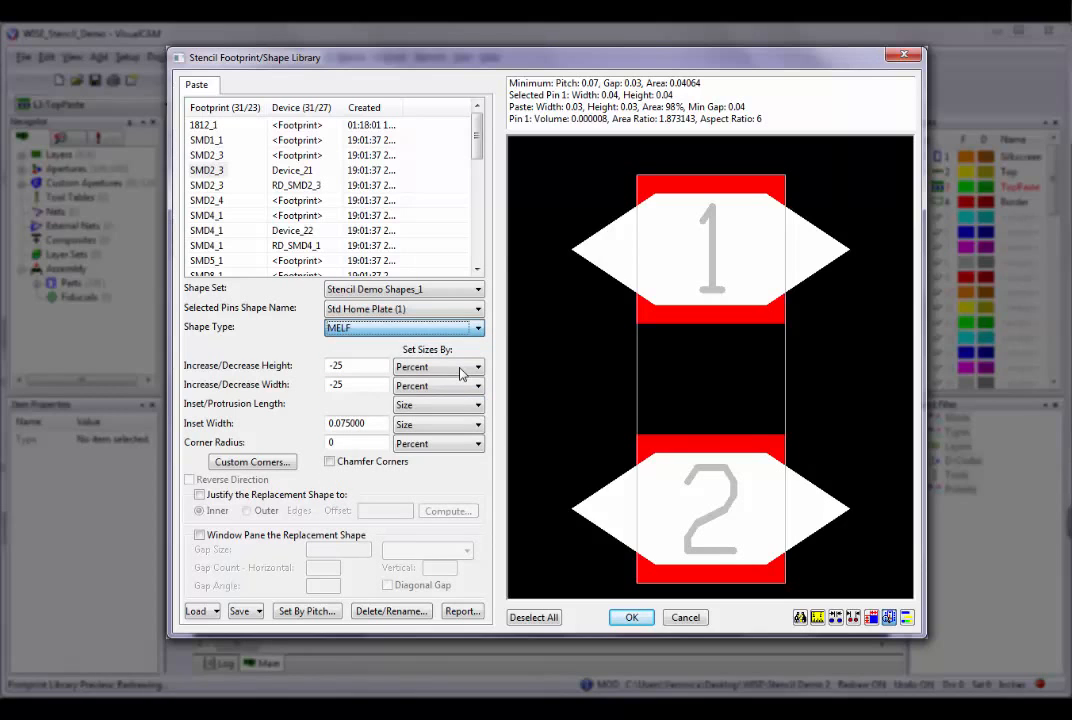
click(479, 329)
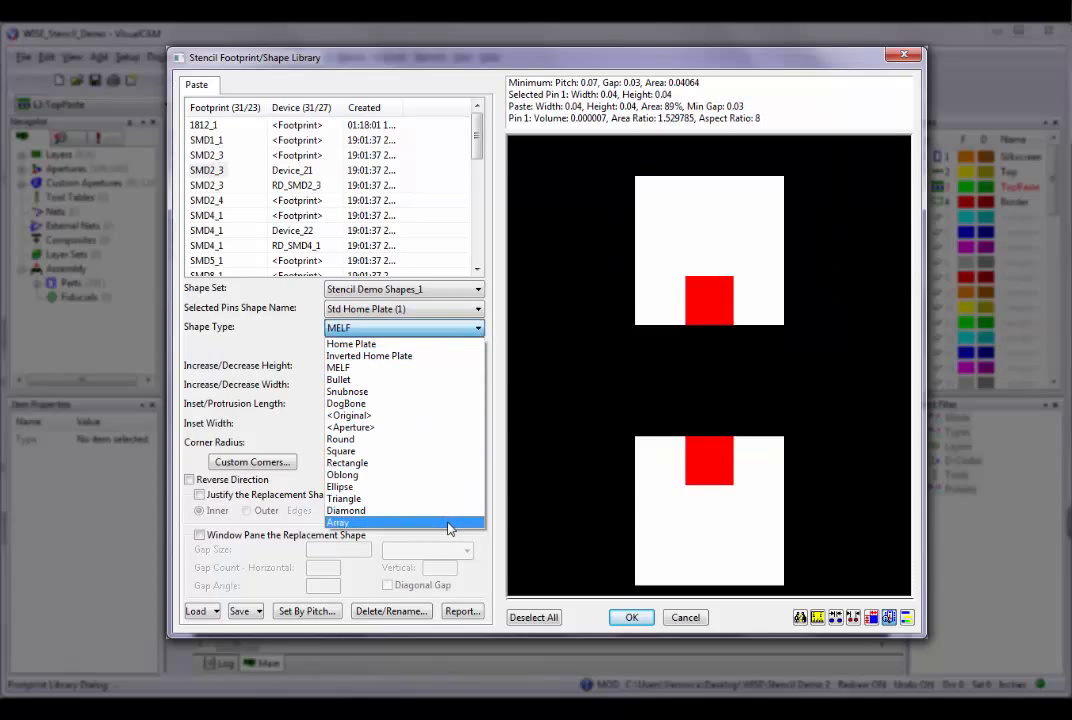
click(447, 522)
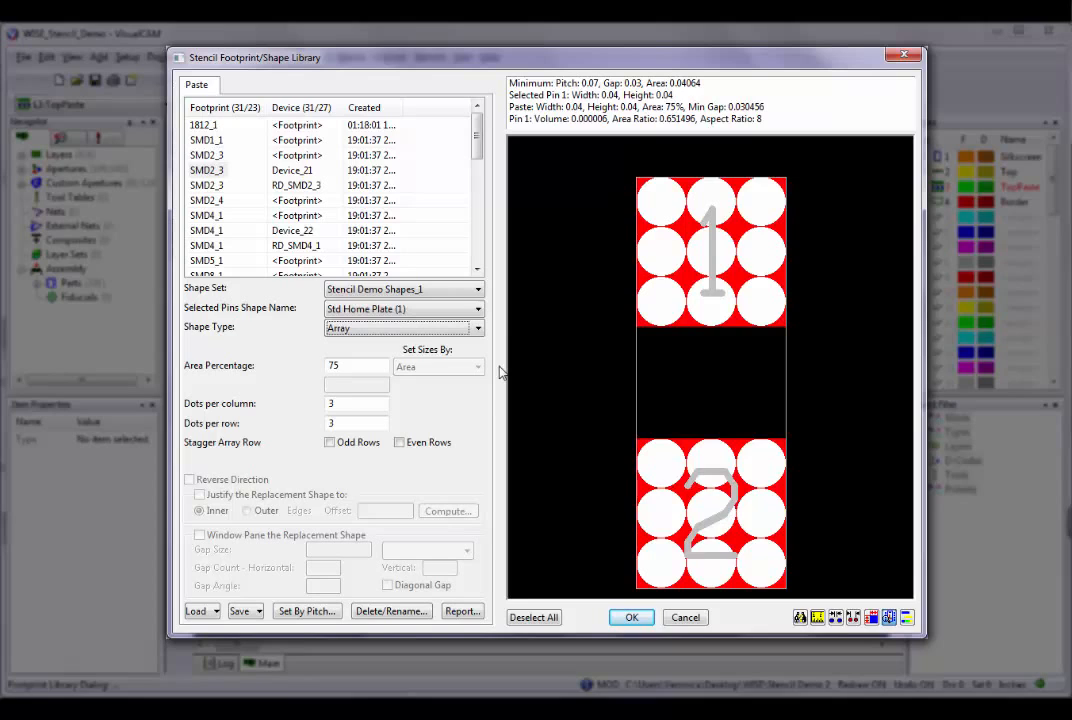
click(478, 329)
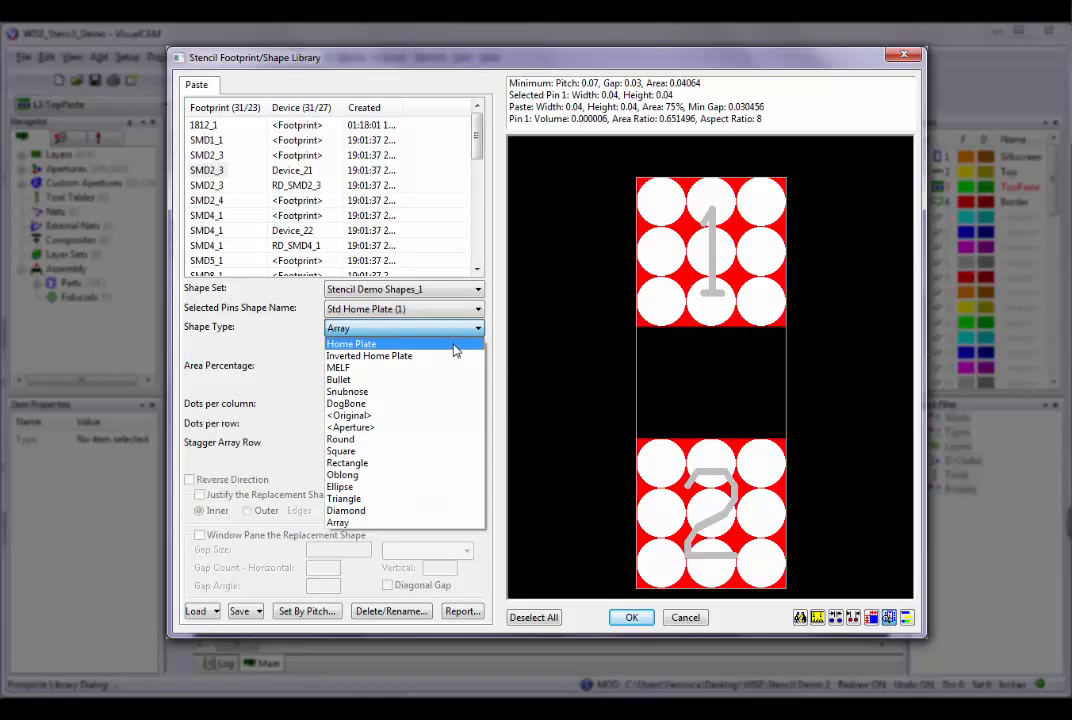
click(455, 344)
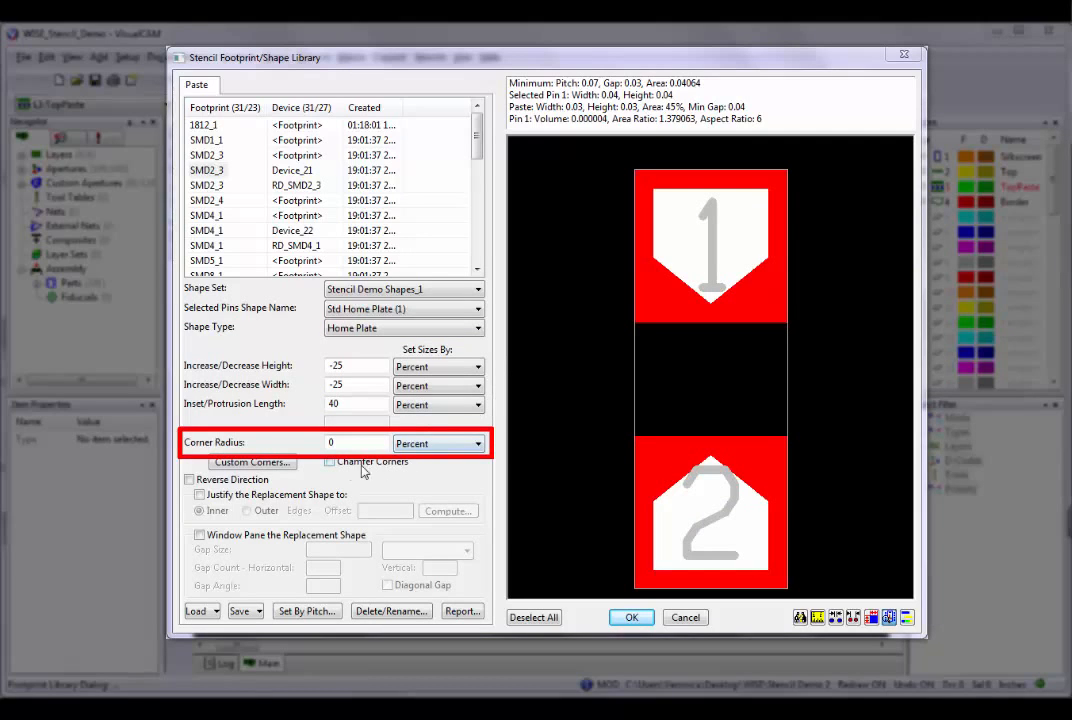
Set the home plate's corner radius to 20 percent and turn on chamfered corners.
double_click(332, 443)
text(20)
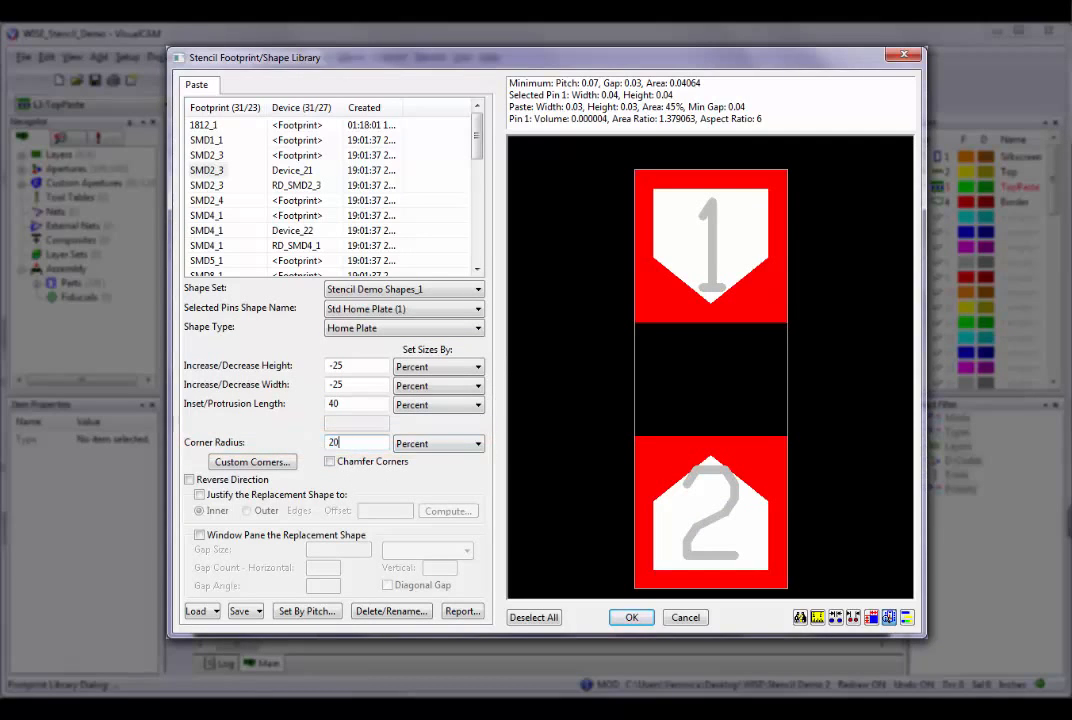
key(Tab)
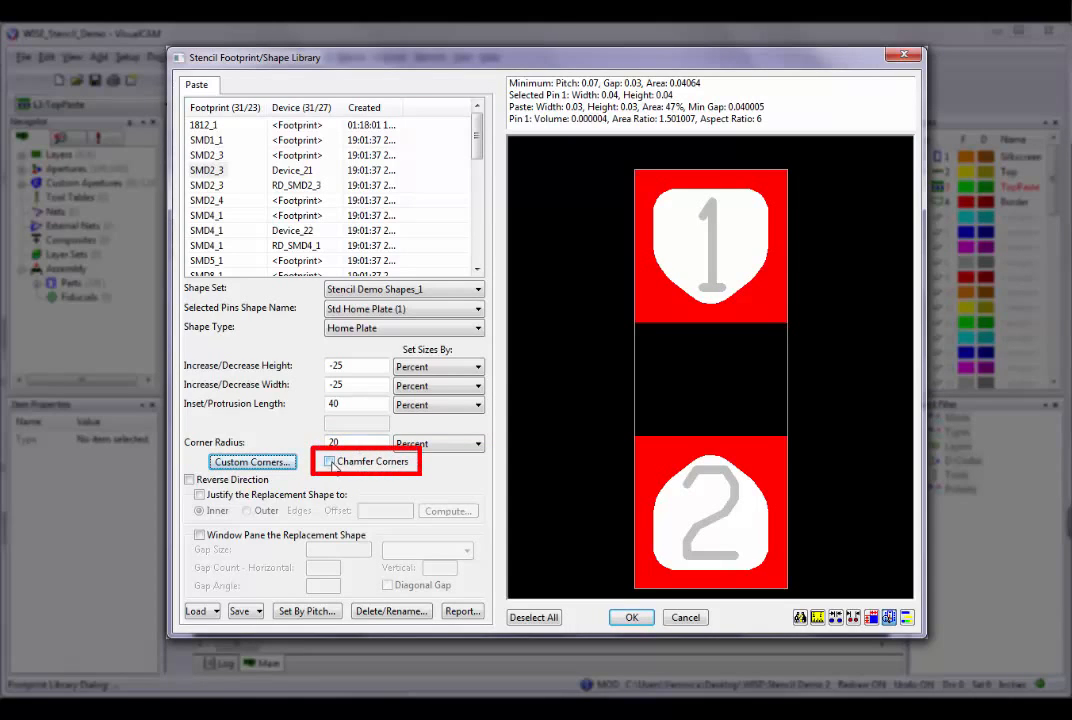
click(340, 462)
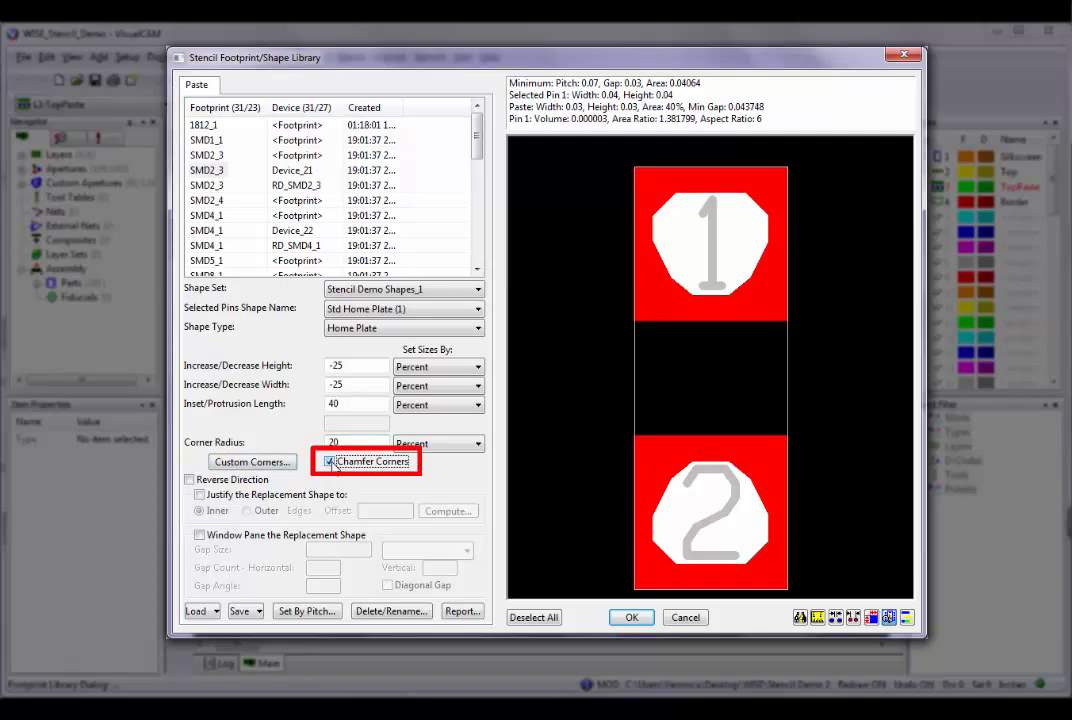
Set the inset/protrusion length to 30 percent and the corner radius to 0.
double_click(328, 404)
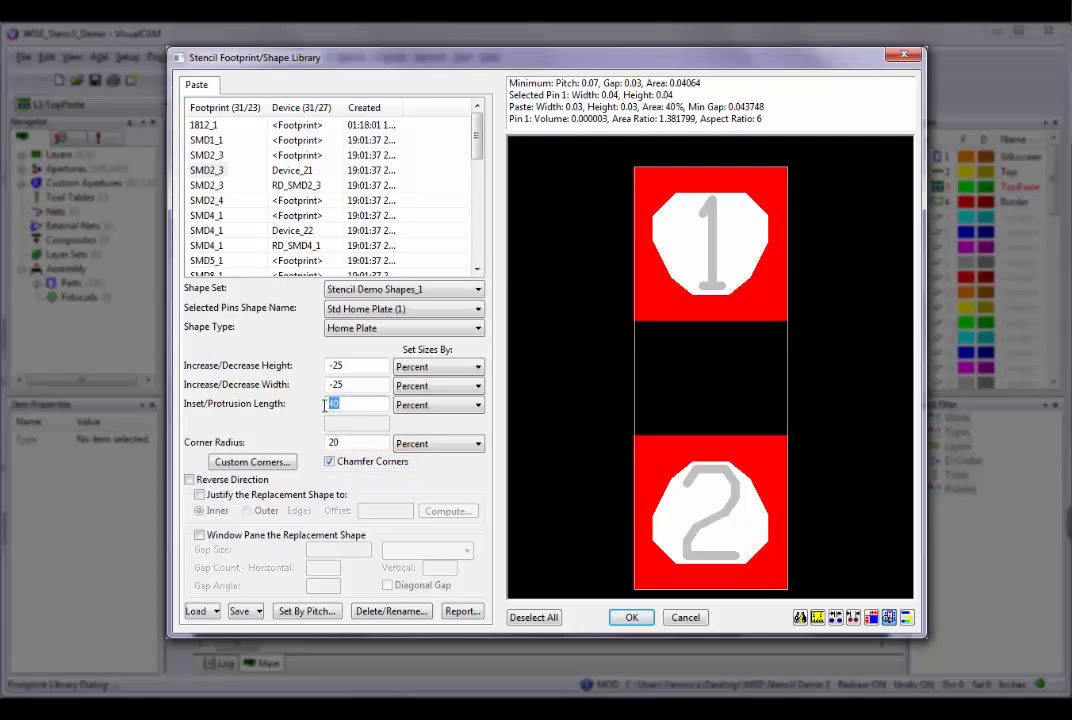
text(30)
key(Tab)
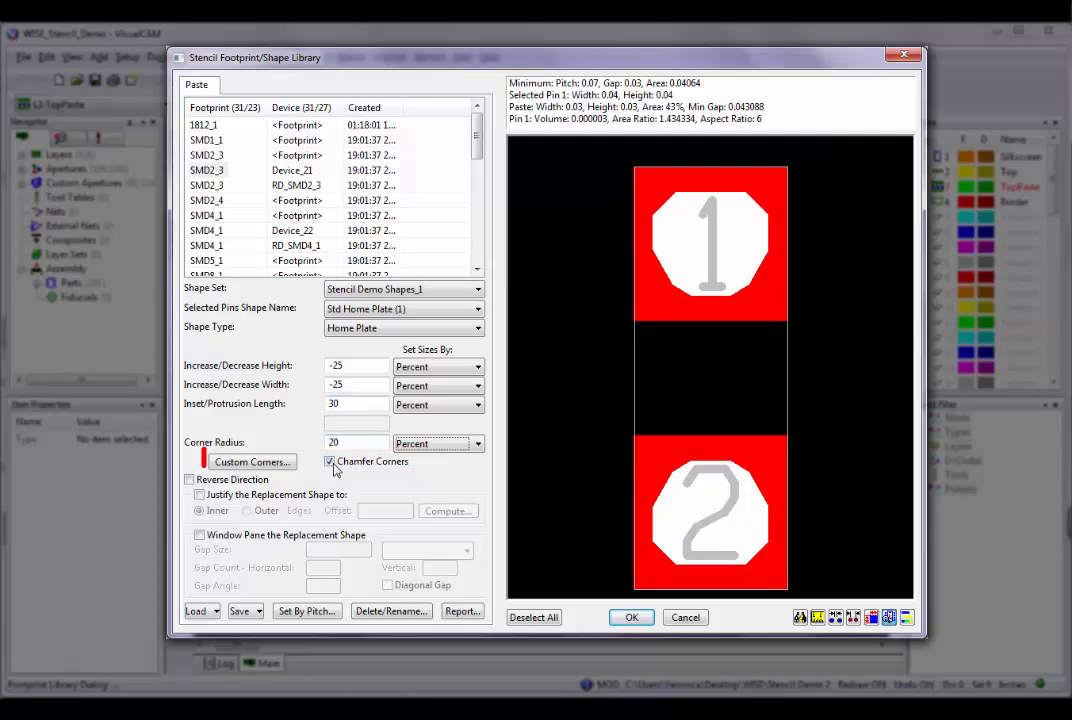
drag(342, 443, 324, 443)
text(0)
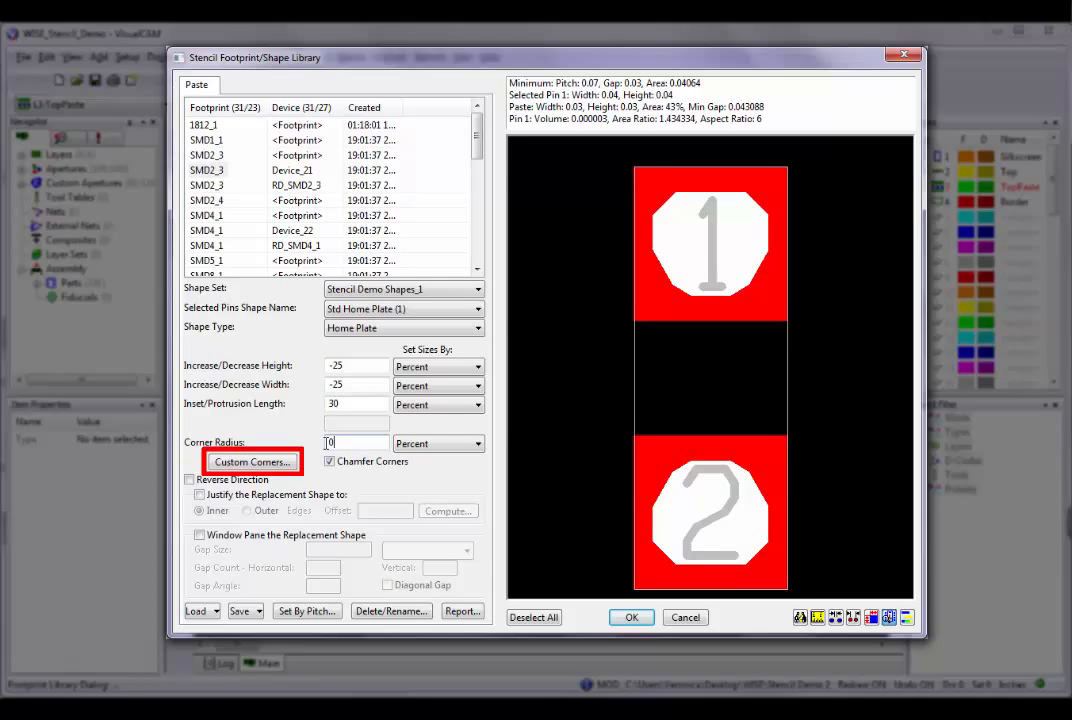
key(Tab)
Customize the corner rounding to exclude the two corners at the home plate's flat end.
click(252, 462)
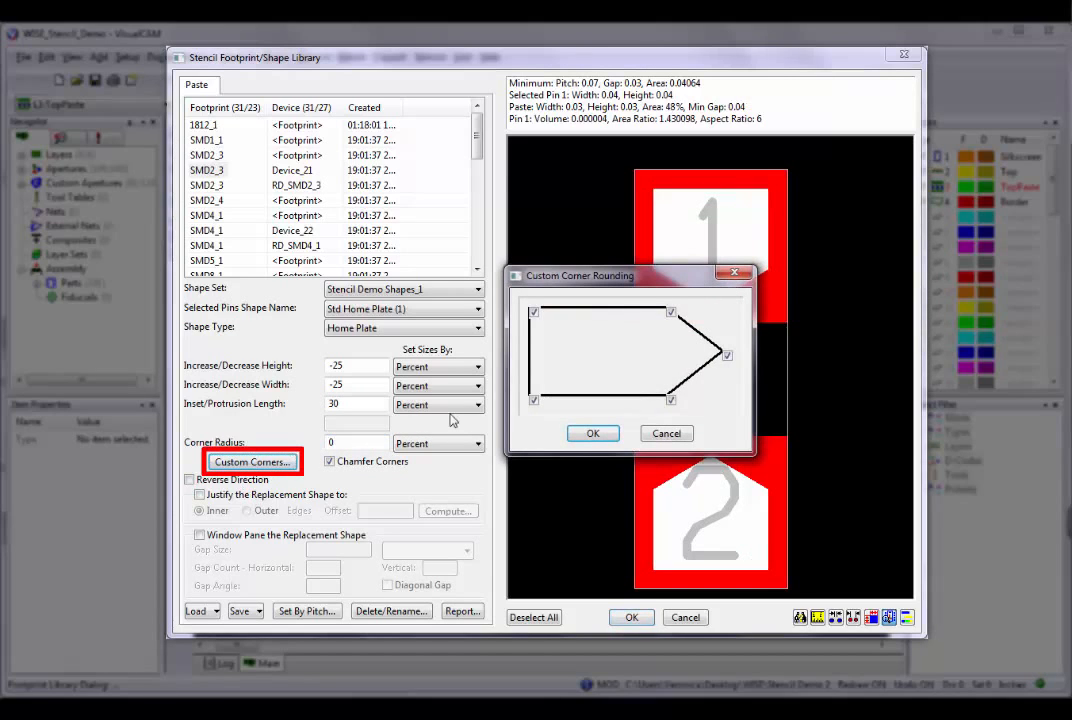
click(534, 313)
click(534, 400)
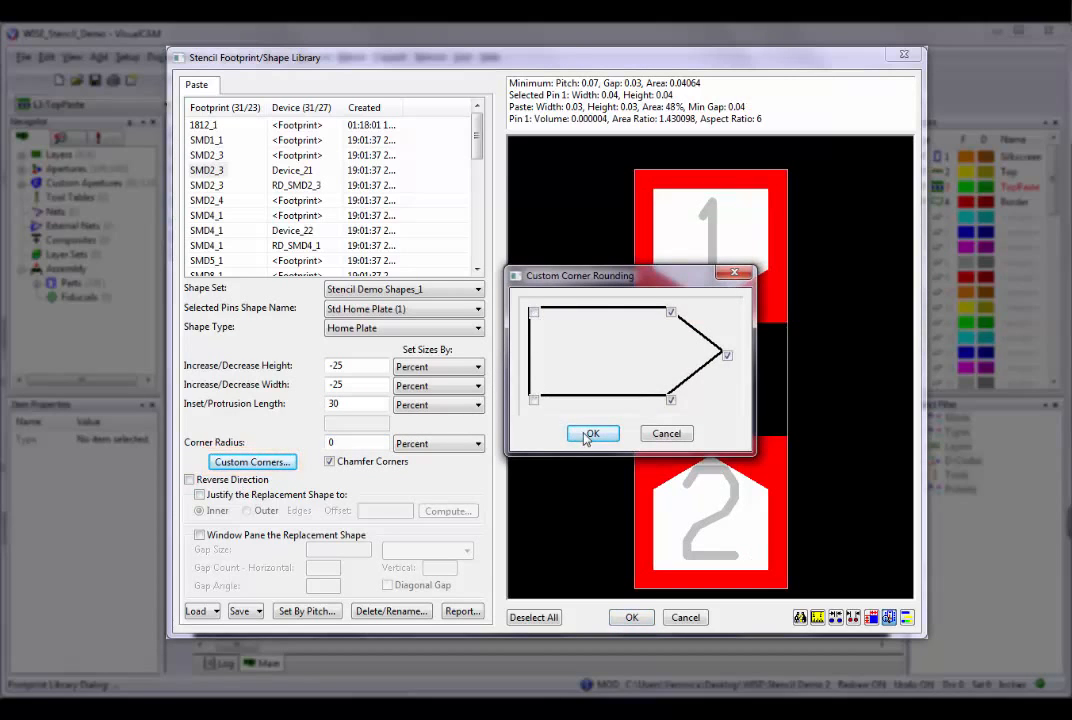
click(588, 433)
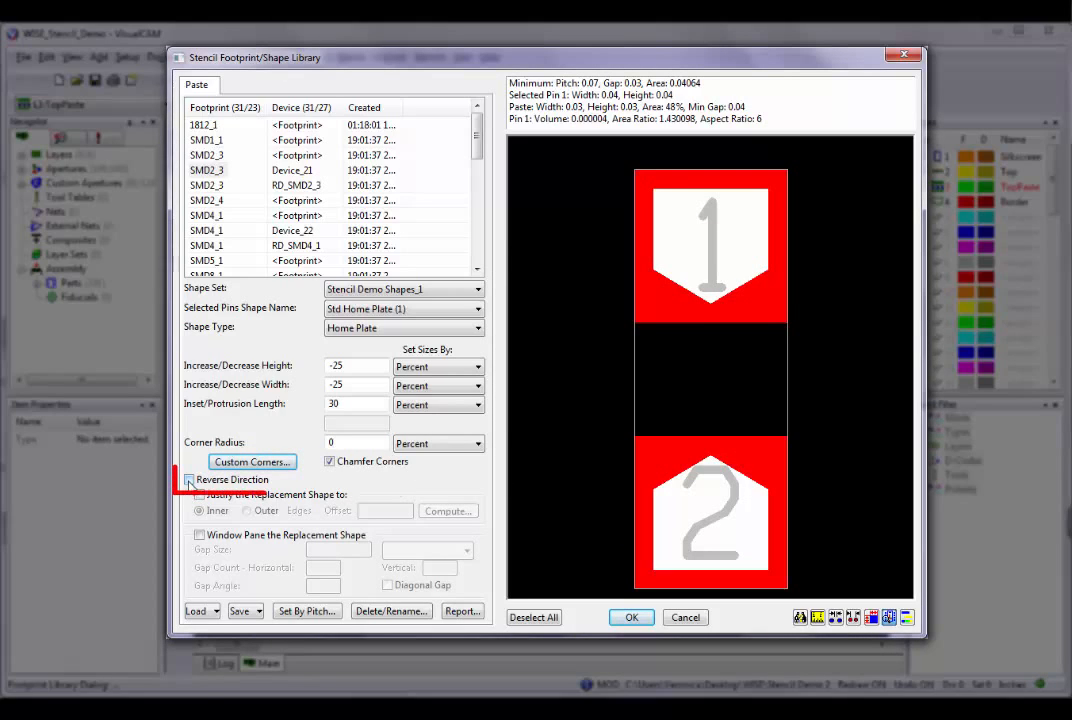
Try reversing the home plate's direction on both pins, switching the option on and off twice.
click(189, 480)
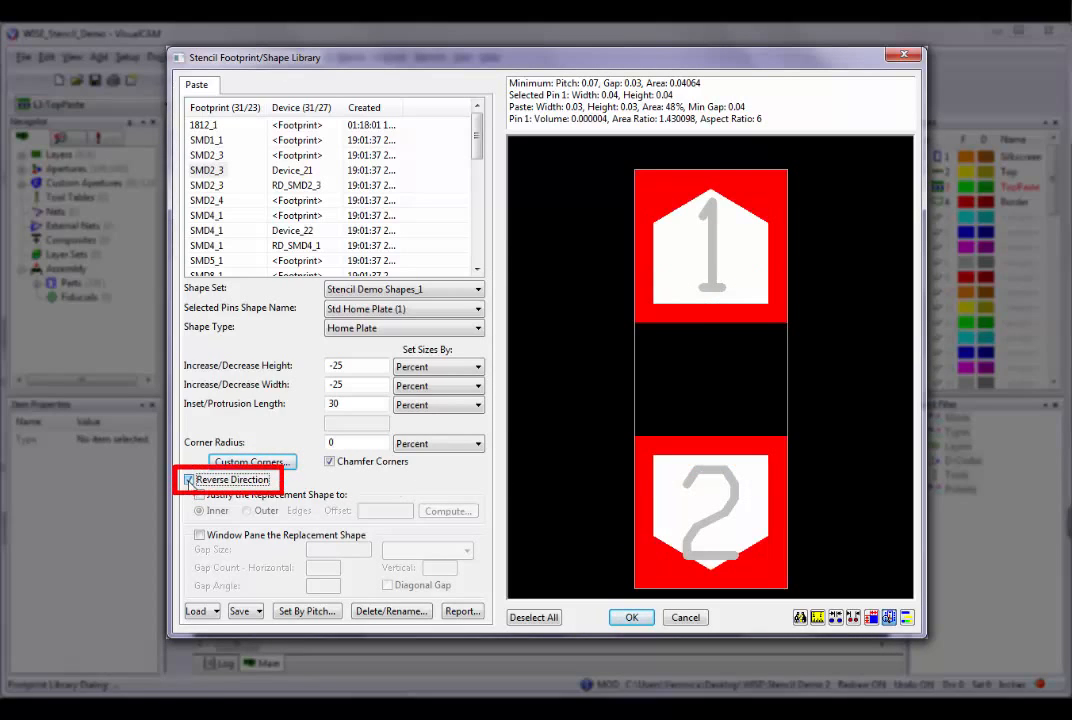
click(189, 480)
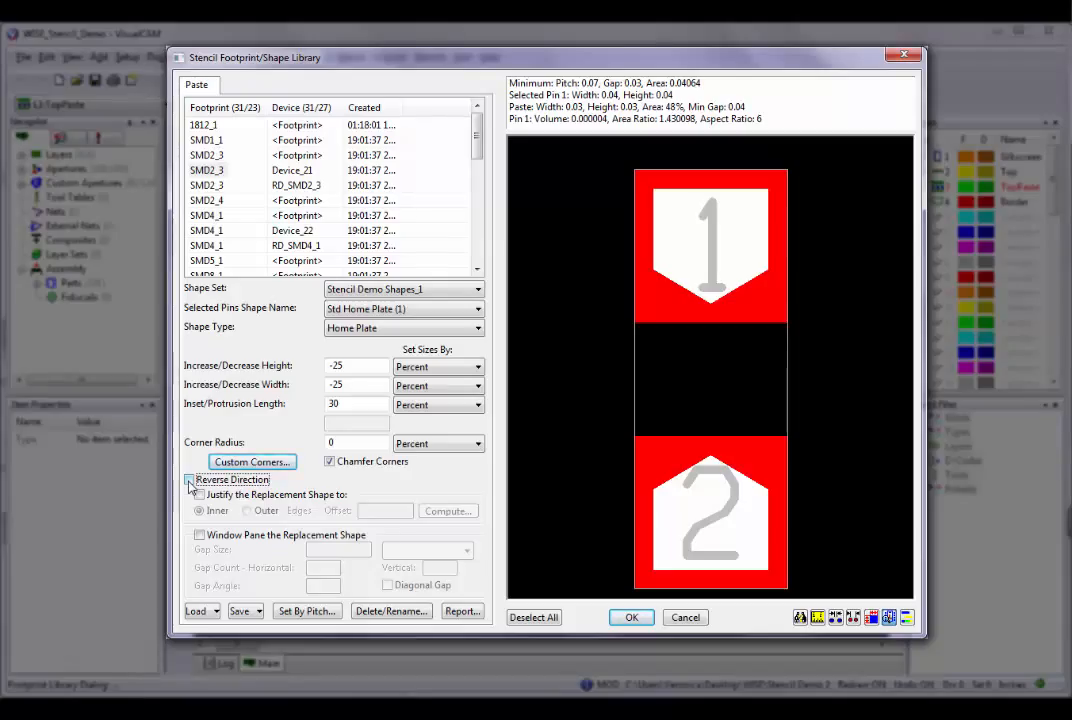
click(189, 481)
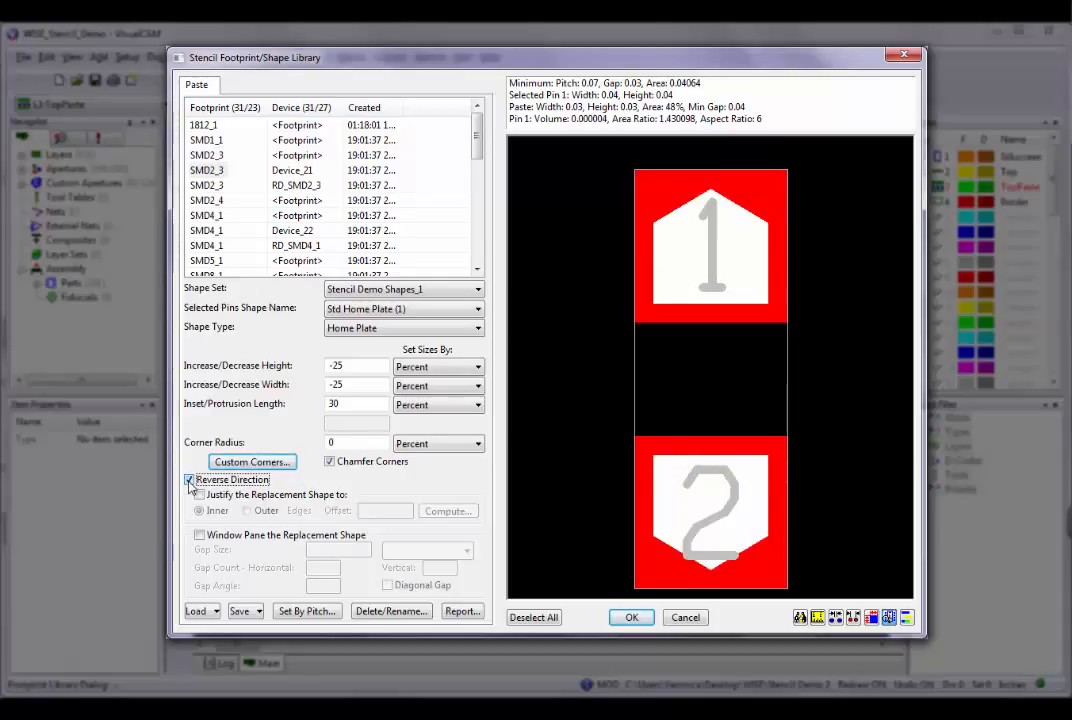
click(189, 481)
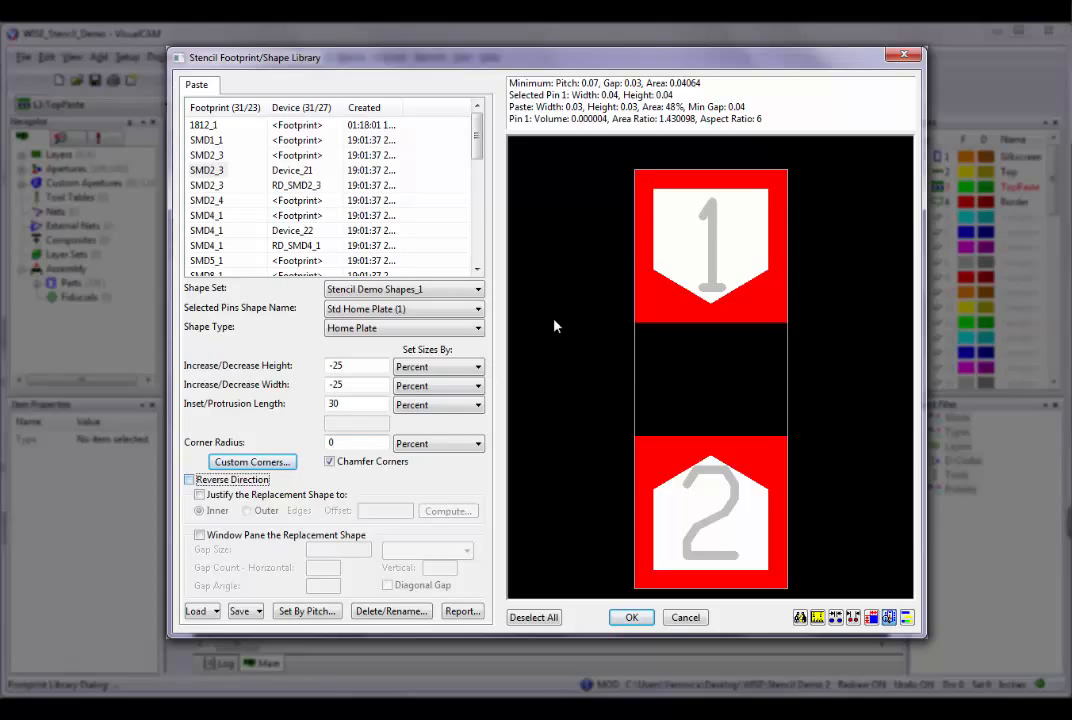
Try changing pin 1's pin location to Bottom.
right_click(667, 222)
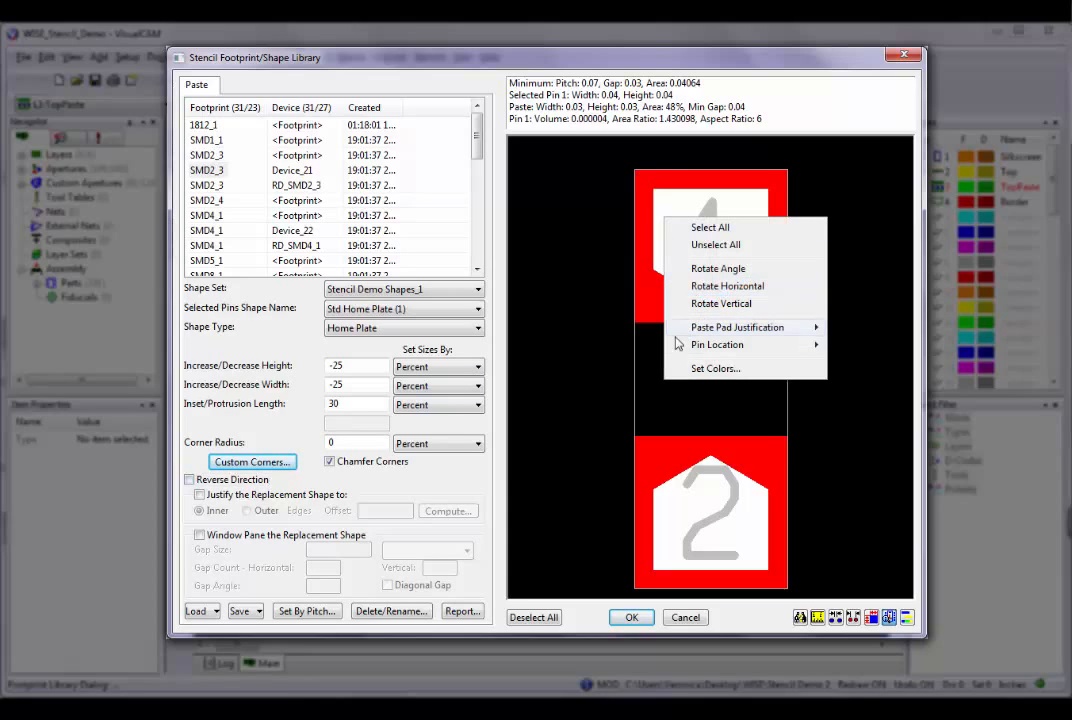
mouse_move(675, 346)
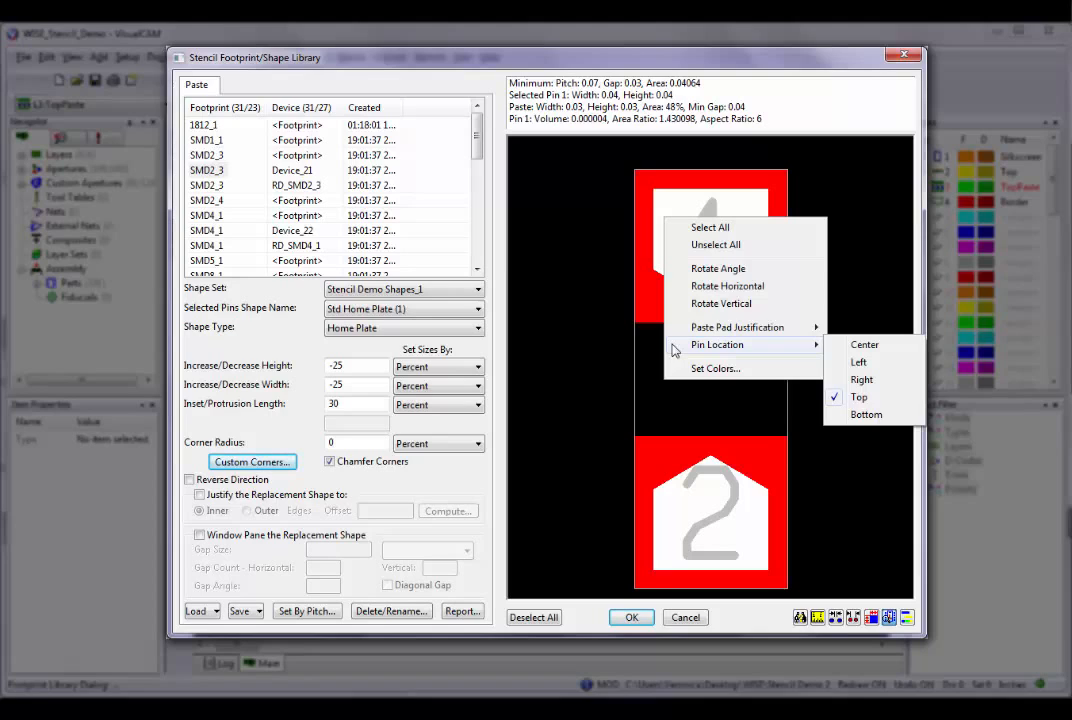
click(860, 415)
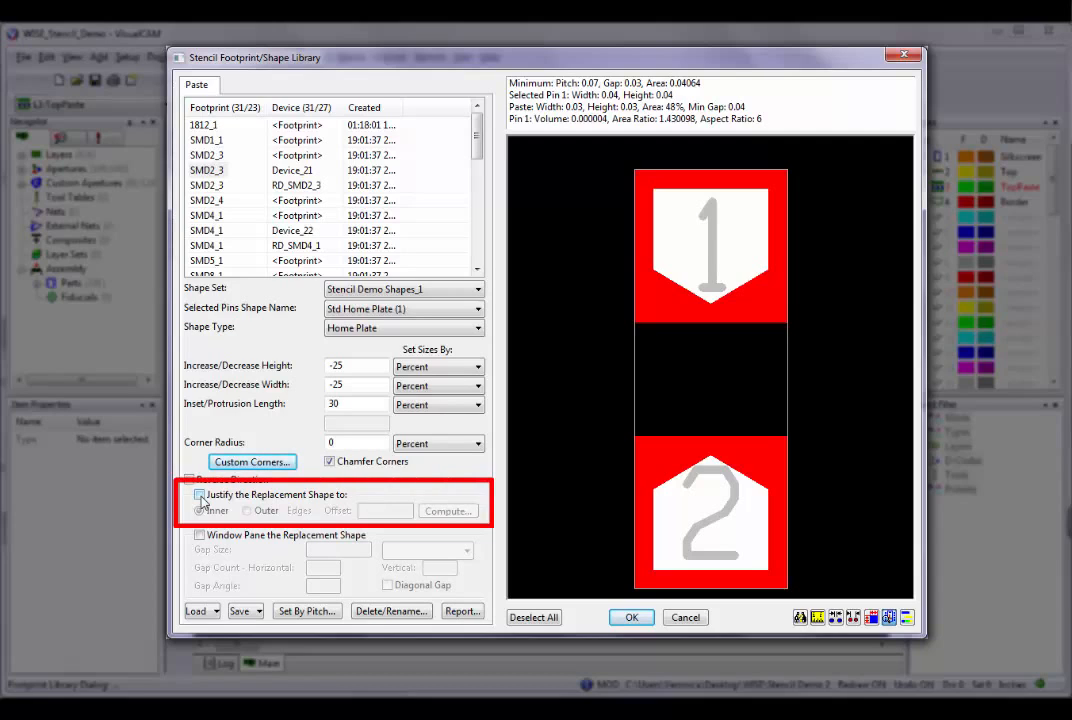
Turn on justification of the replacement shape, trying the inner edges and switching back to the outer edges.
click(200, 495)
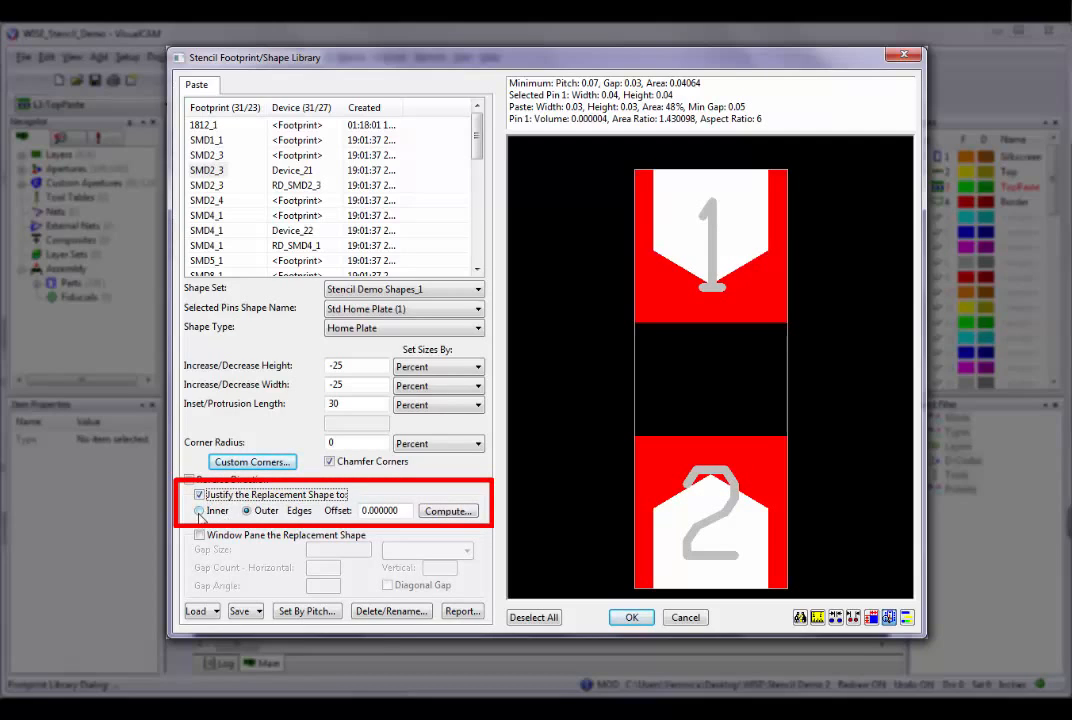
click(200, 512)
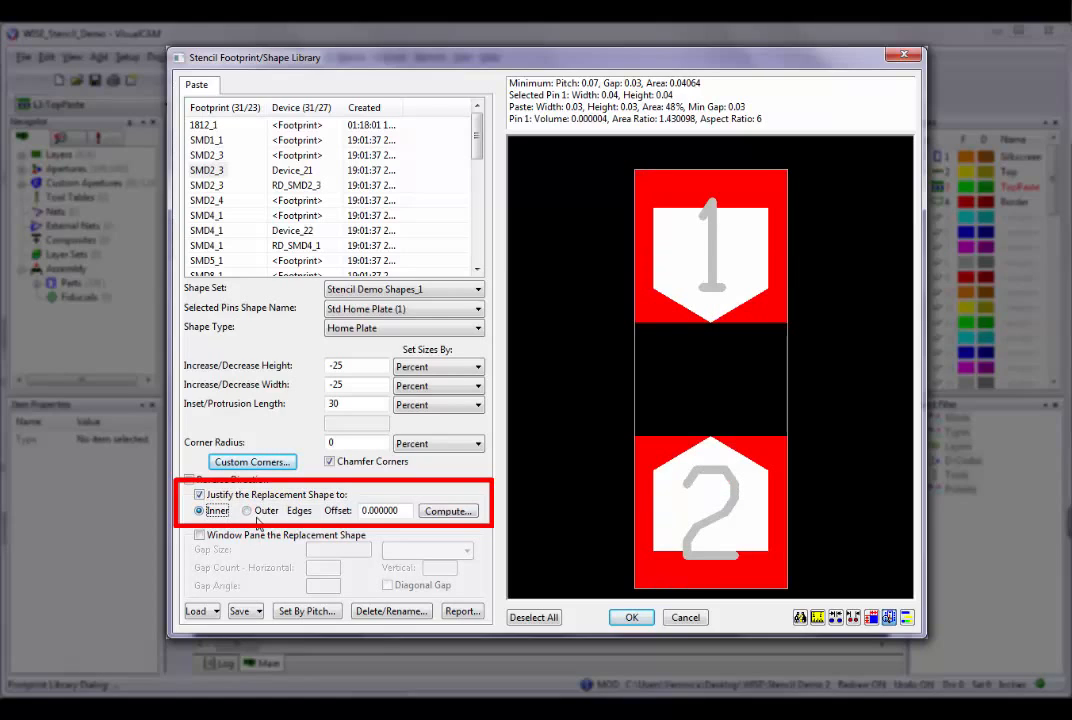
click(247, 511)
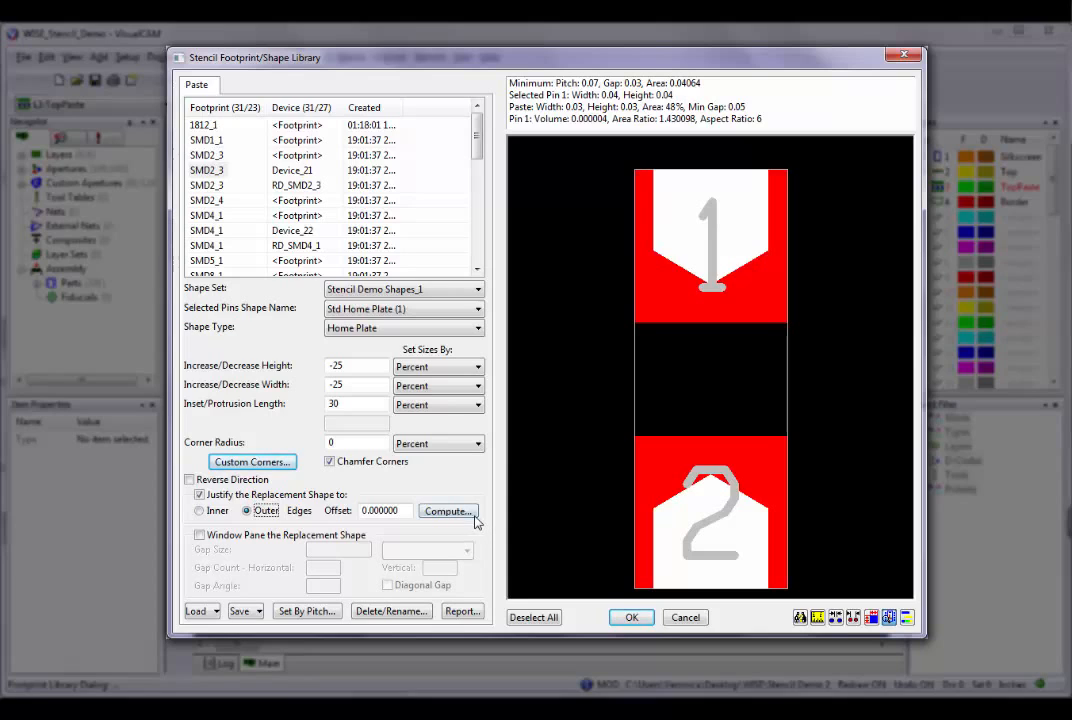
Compute the justification offset for an inner edge to inner edge spacing of 0.035.
click(472, 512)
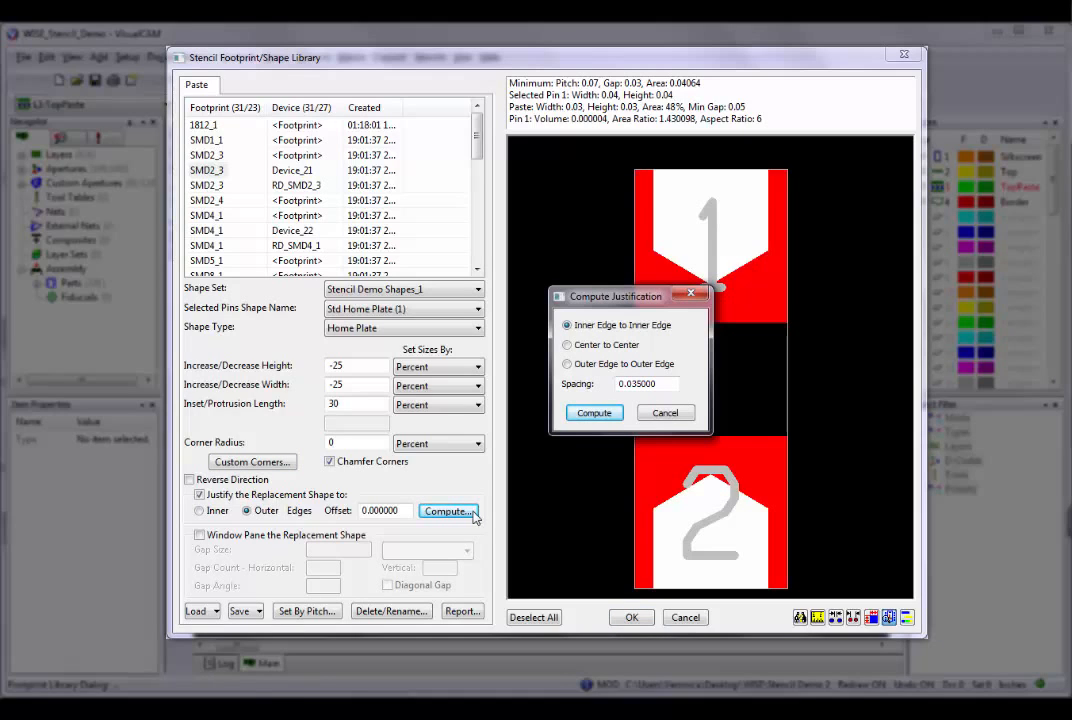
click(629, 384)
click(596, 413)
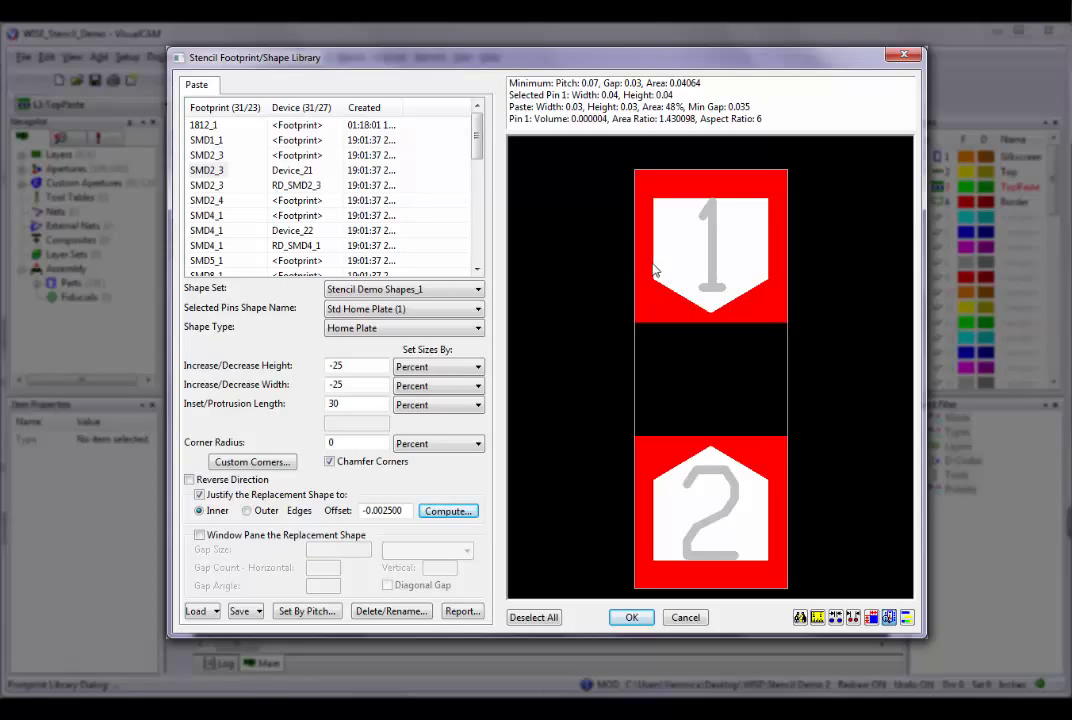
Justify pin 1's paste pad to Top without entering a paste offset.
right_click(647, 224)
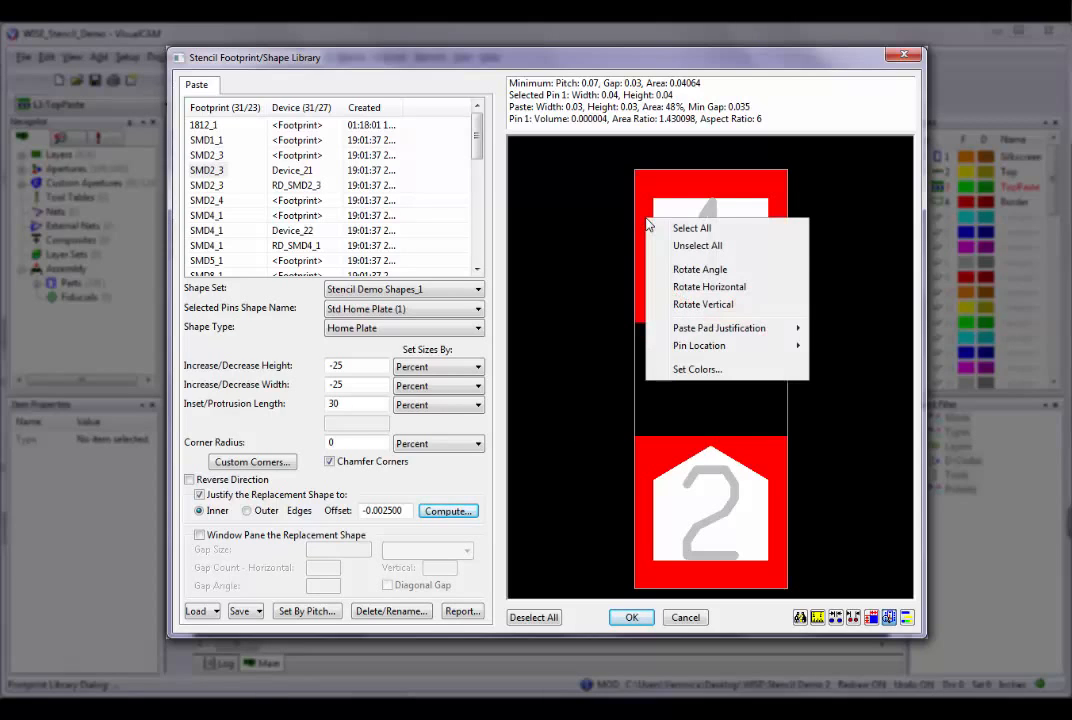
mouse_move(656, 331)
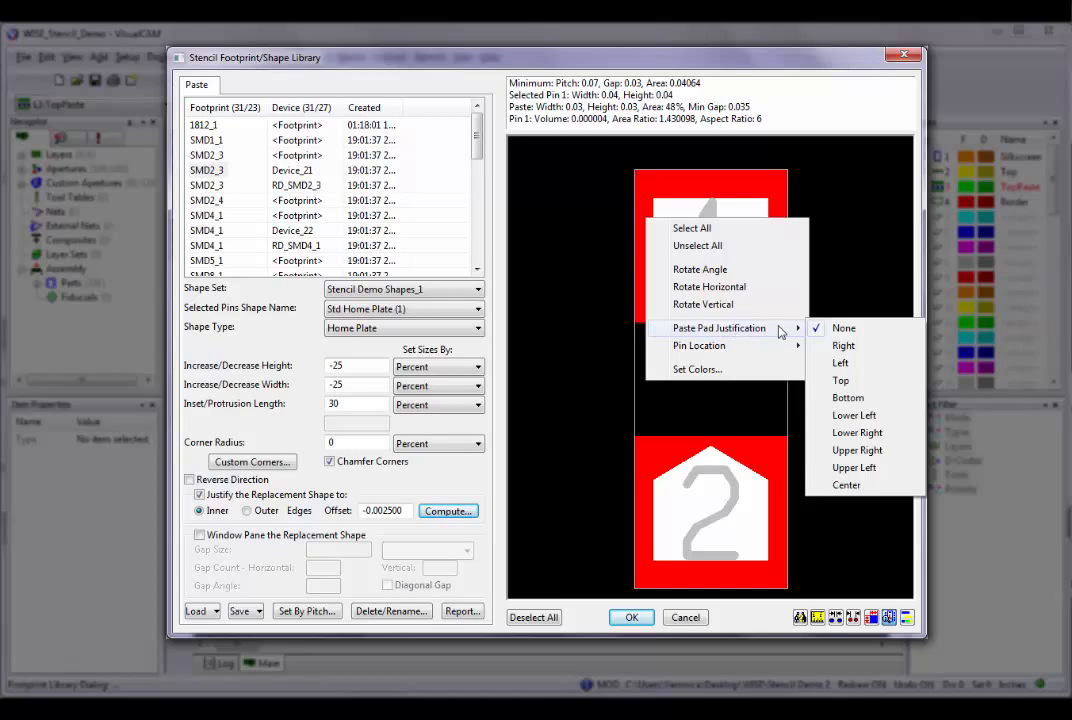
click(830, 383)
drag(713, 408, 714, 350)
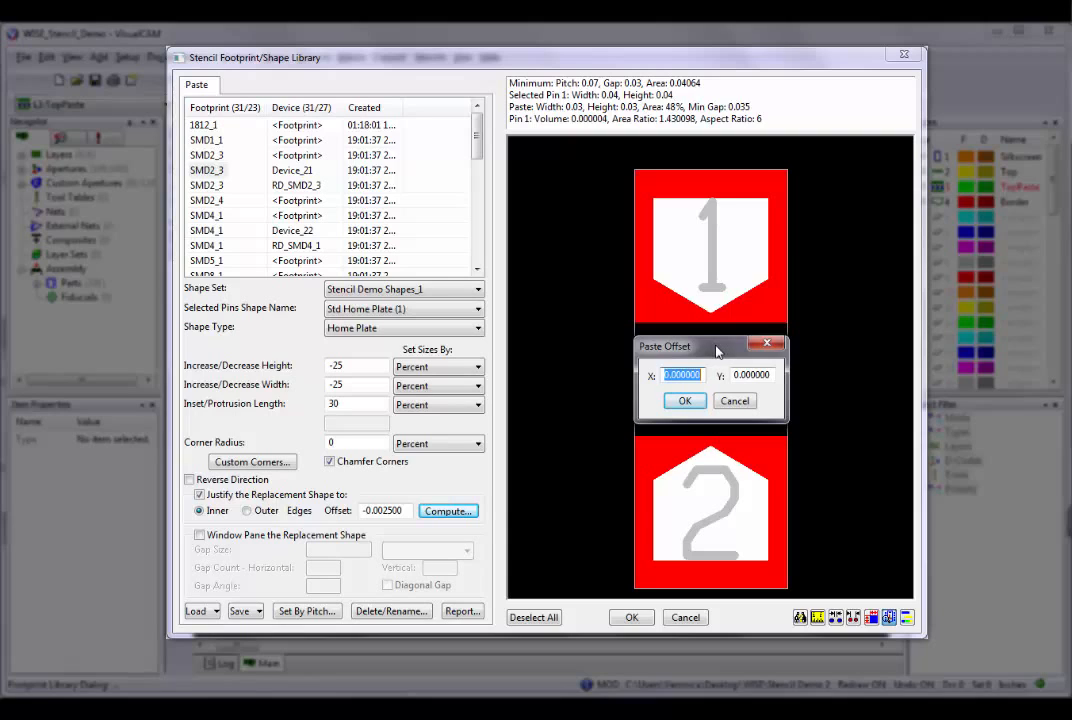
click(734, 400)
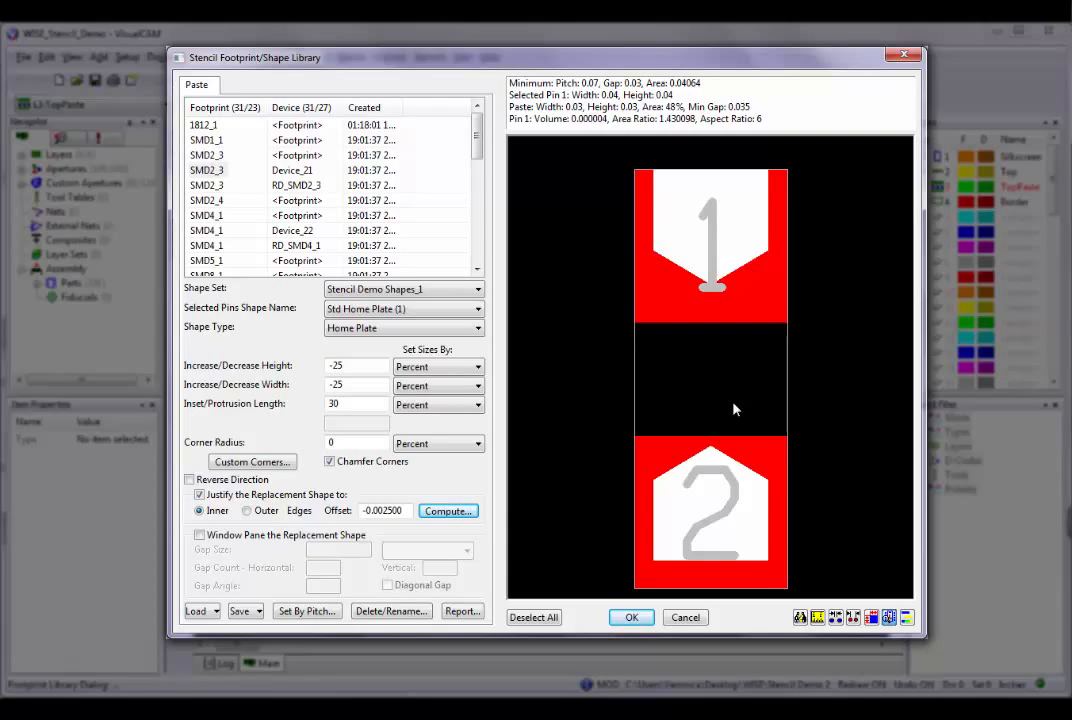
Reset pin 1's paste pad justification to None.
right_click(686, 246)
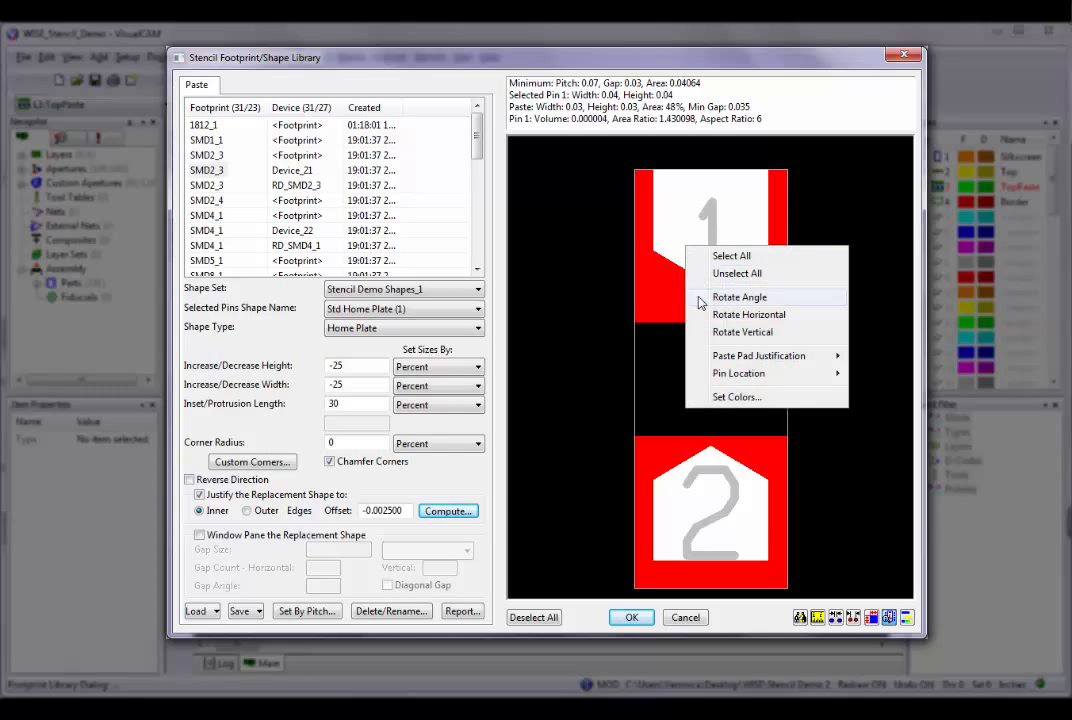
mouse_move(715, 358)
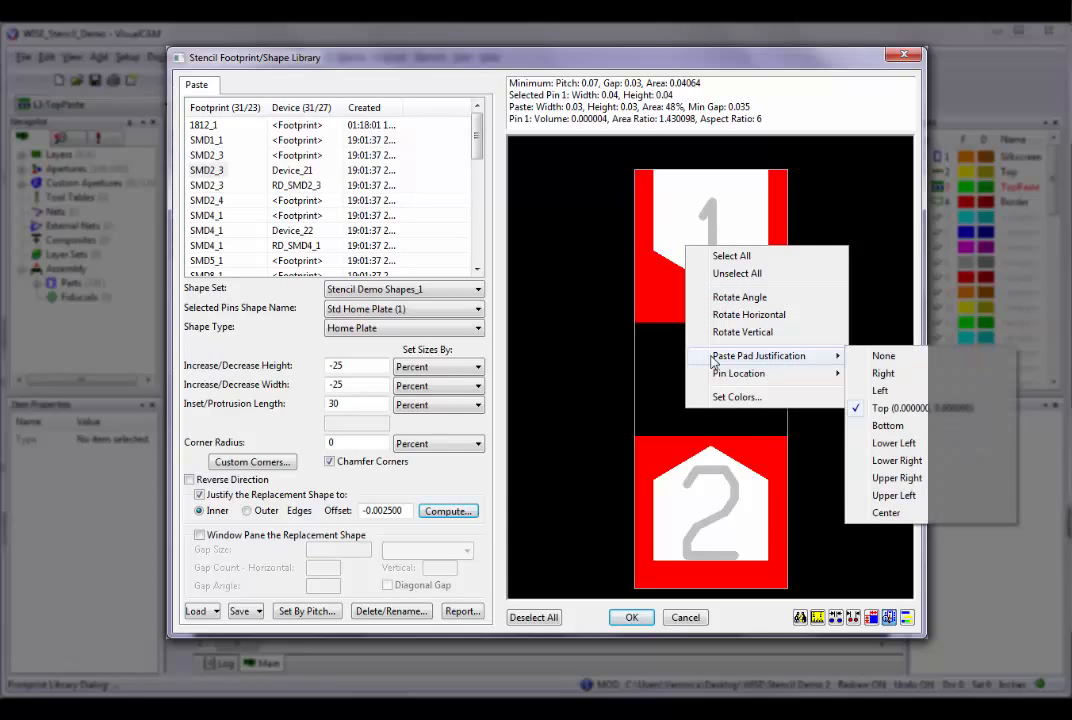
click(877, 358)
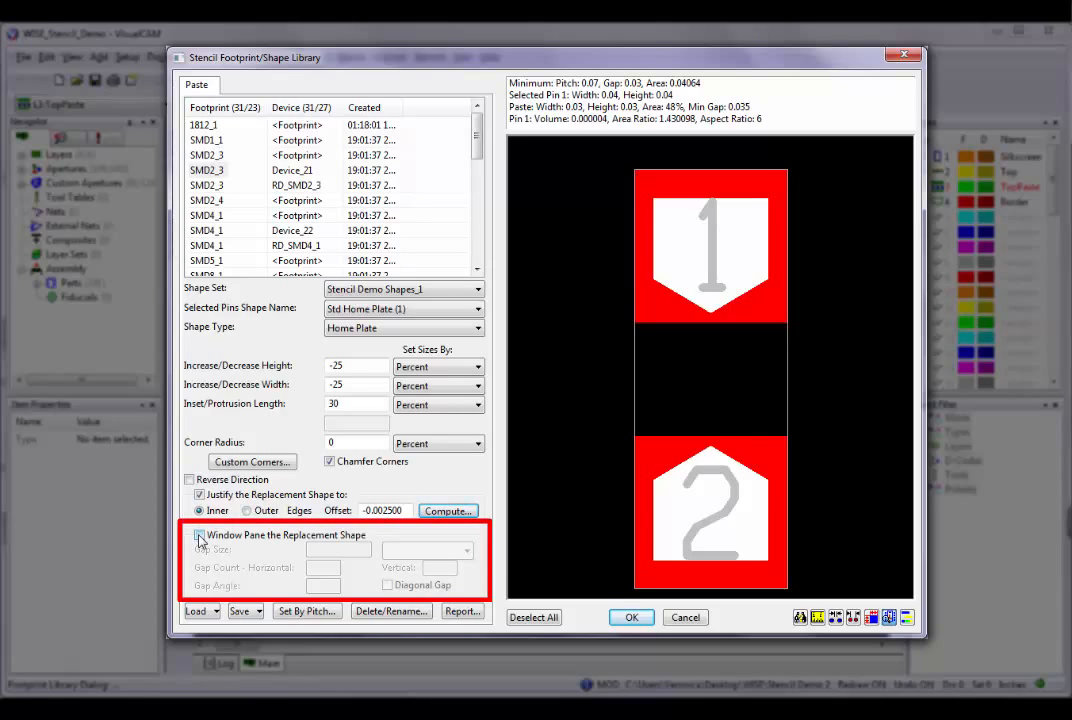
Window pane the replacement shape with a gap size of 5 percent, hiding the pin numbers in the preview.
click(199, 536)
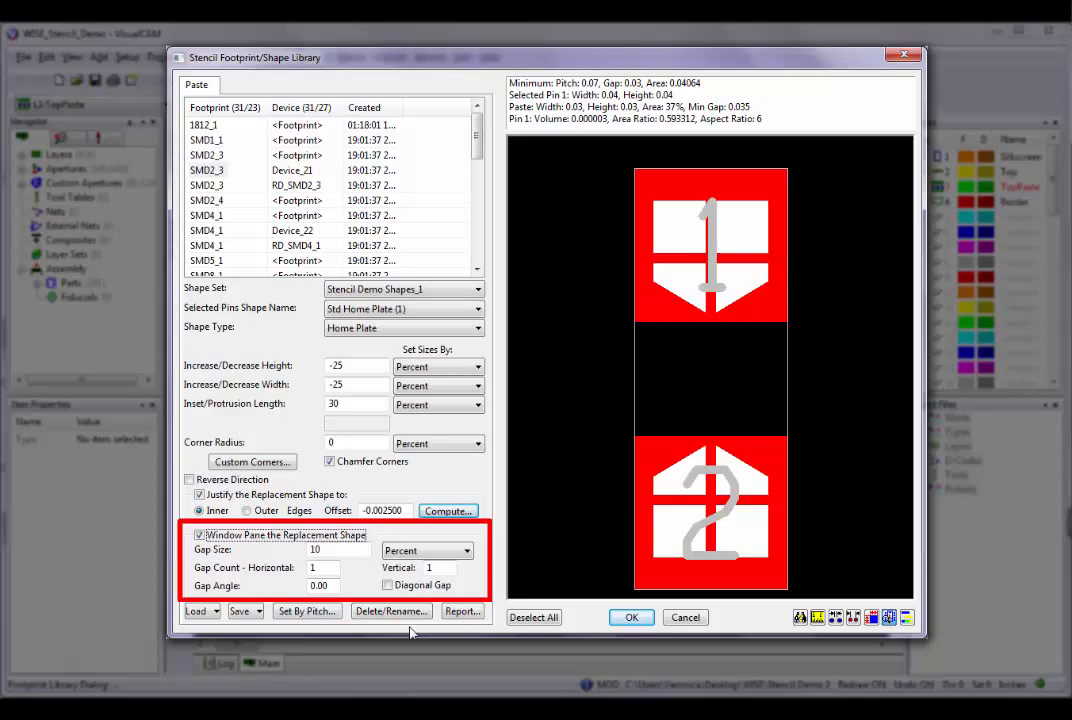
click(889, 617)
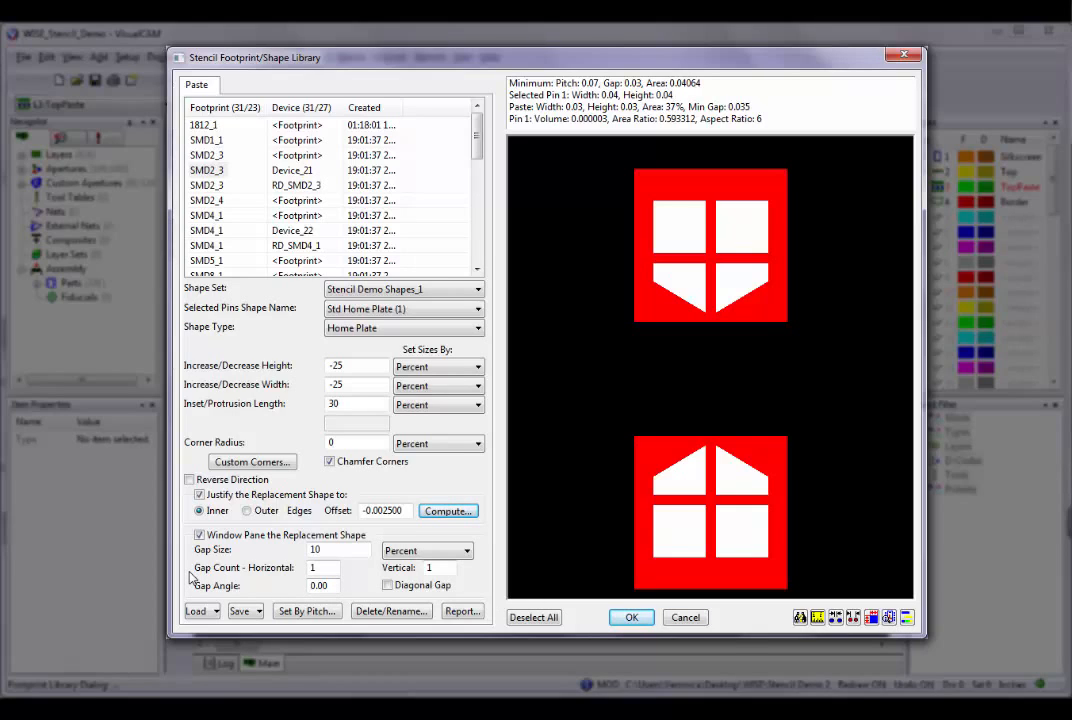
double_click(312, 549)
text(5)
key(Tab)
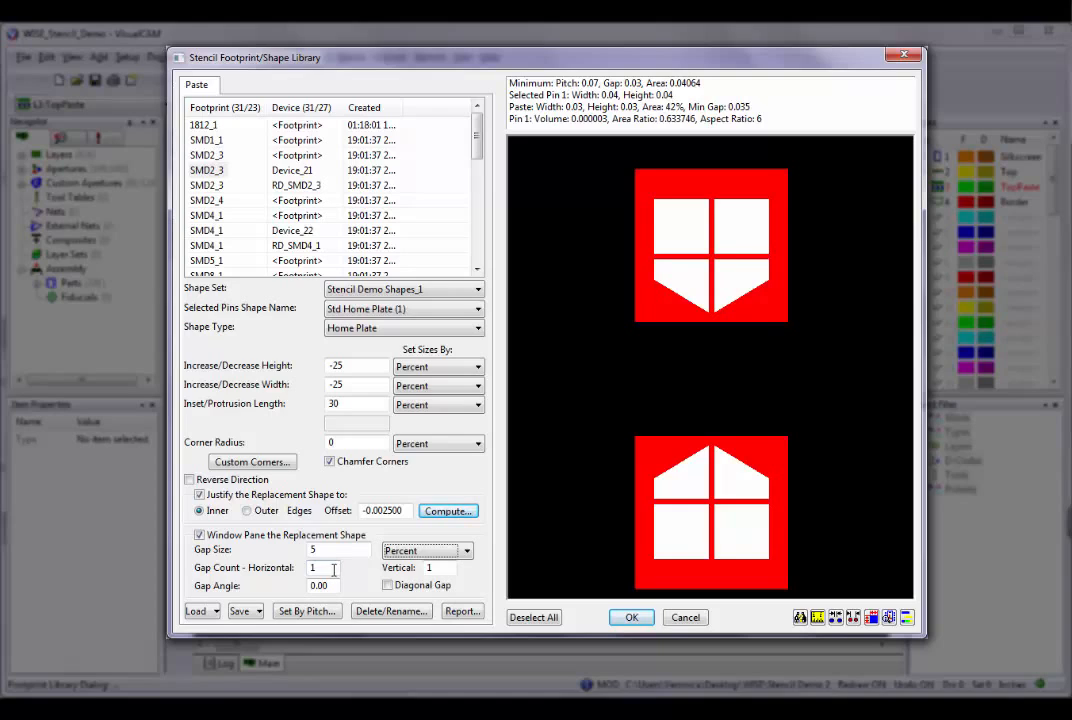
Set both the horizontal and vertical window pane gap counts to 4.
double_click(332, 568)
text(4)
click(440, 568)
double_click(440, 568)
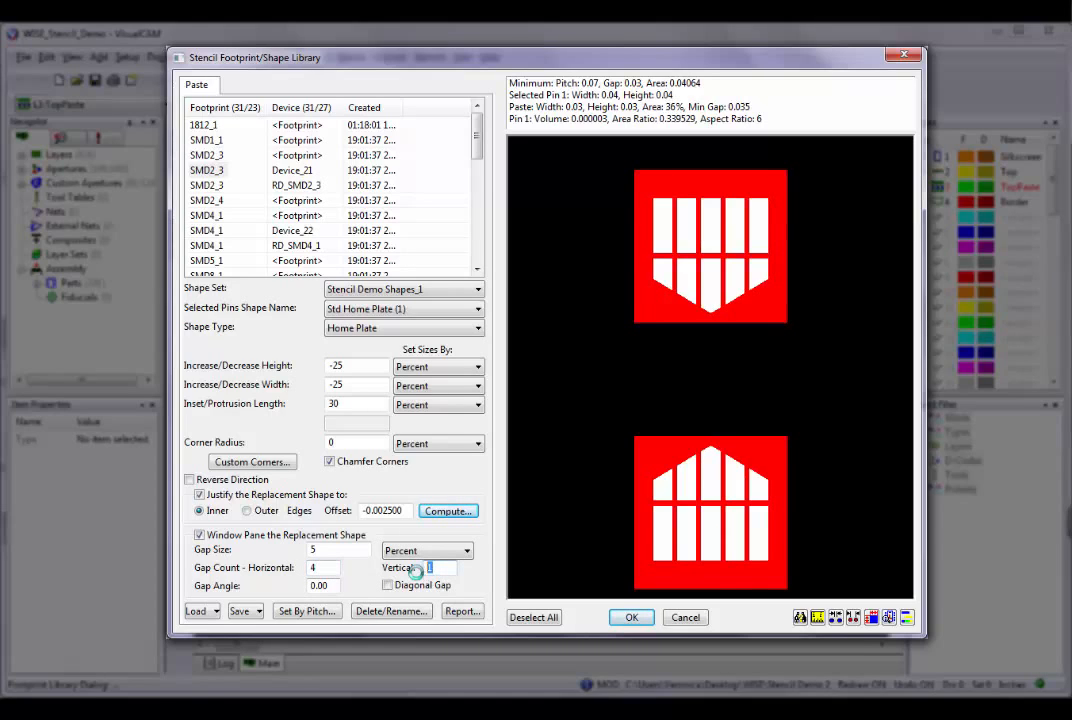
text(4)
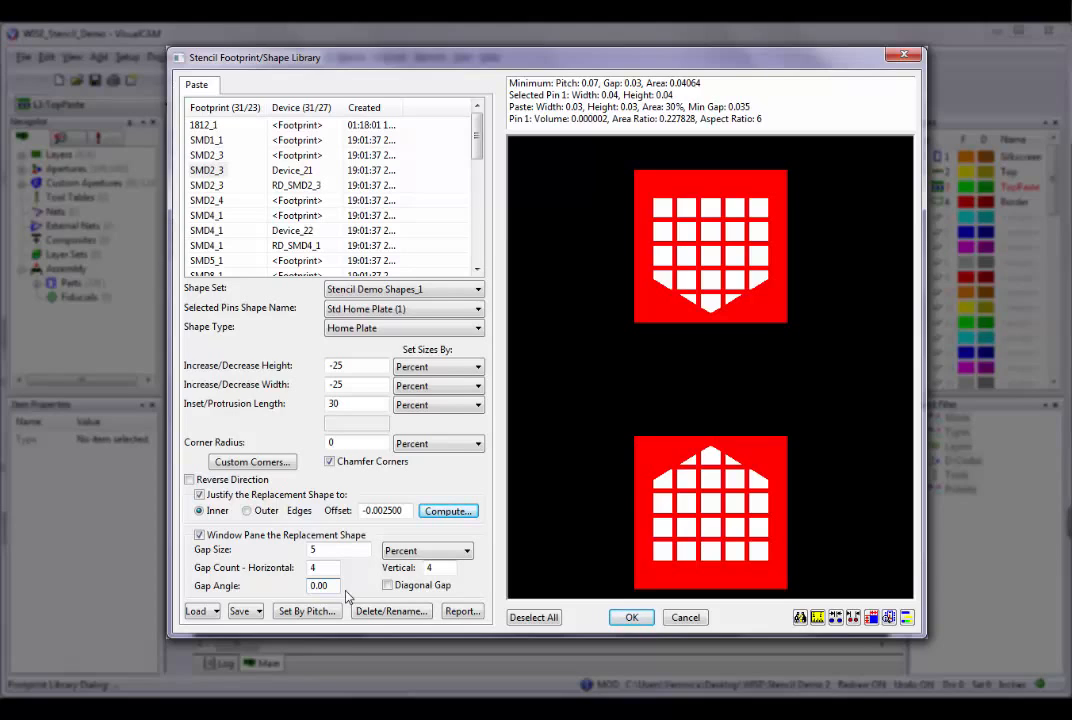
Set the window pane gap angle to 30, and try the diagonal gap by turning it on and off.
drag(335, 590, 293, 589)
text(30)
key(Tab)
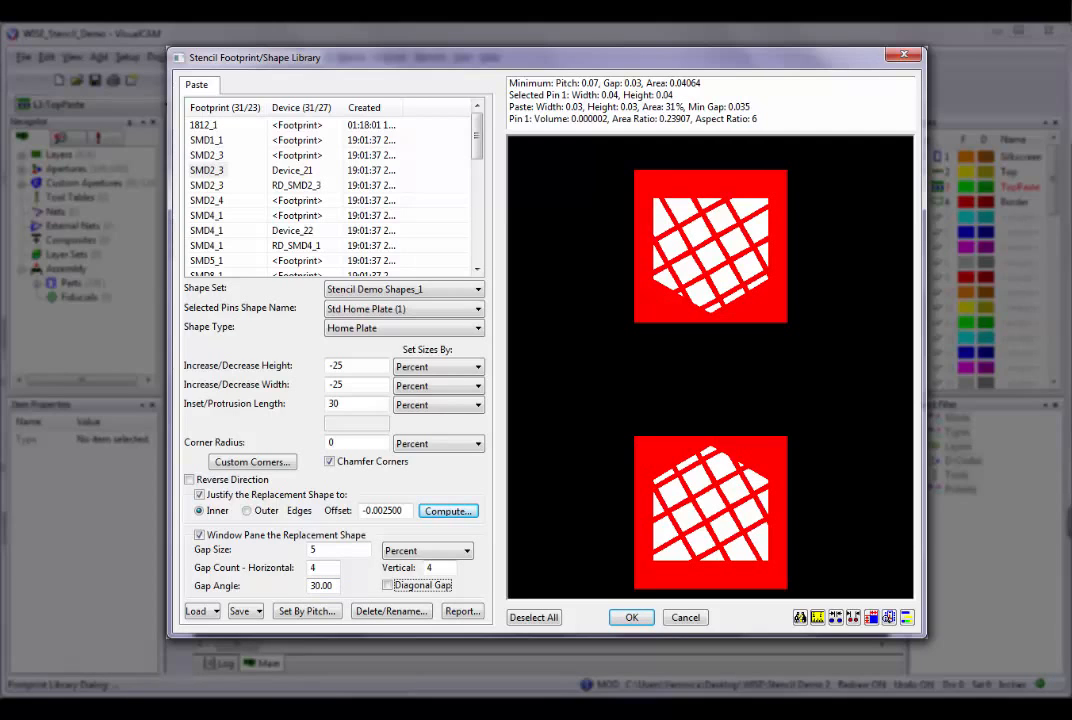
click(388, 585)
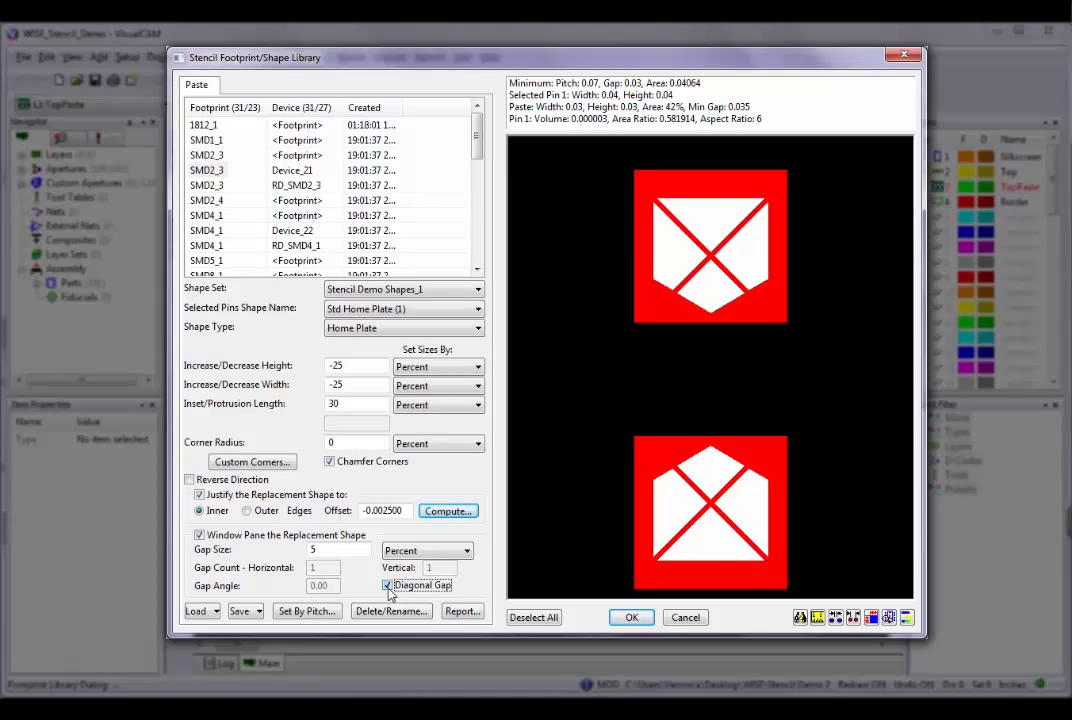
click(388, 585)
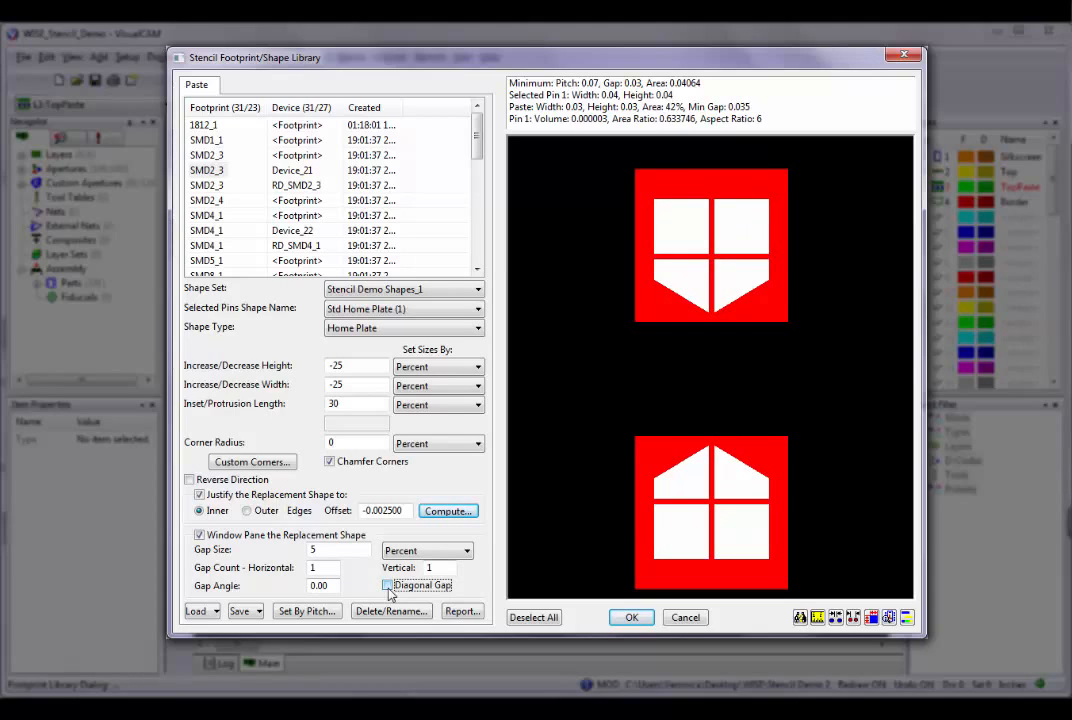
Set both the horizontal and vertical window pane gap counts to 3.
double_click(318, 567)
text(3)
key(Tab)
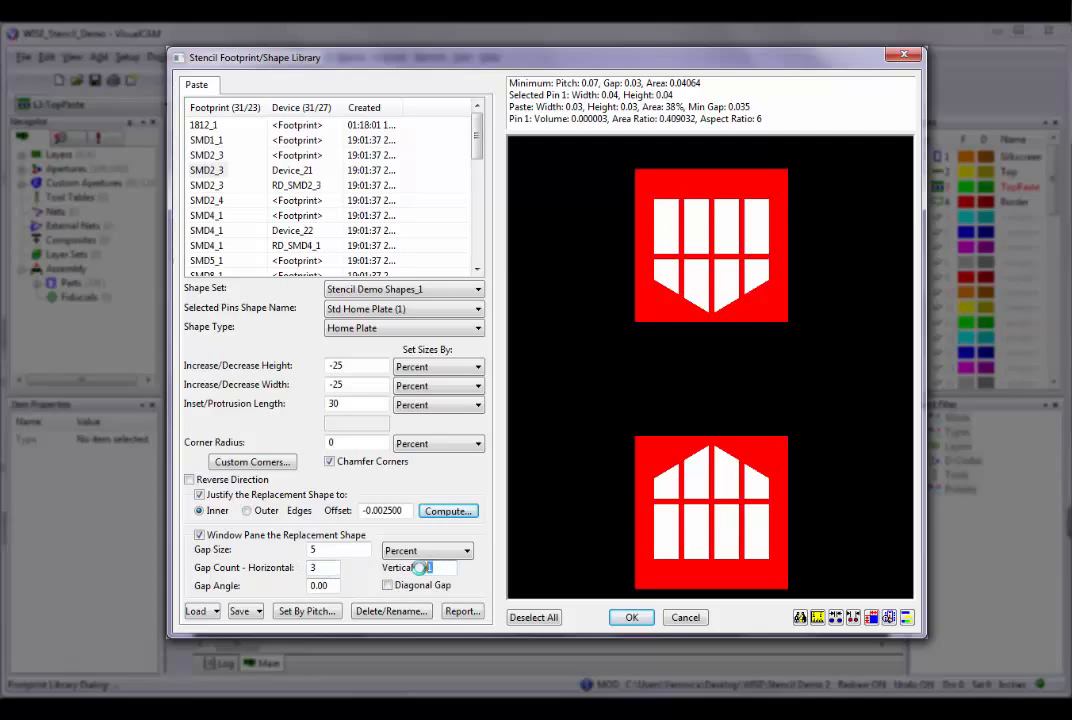
text(3)
key(Tab)
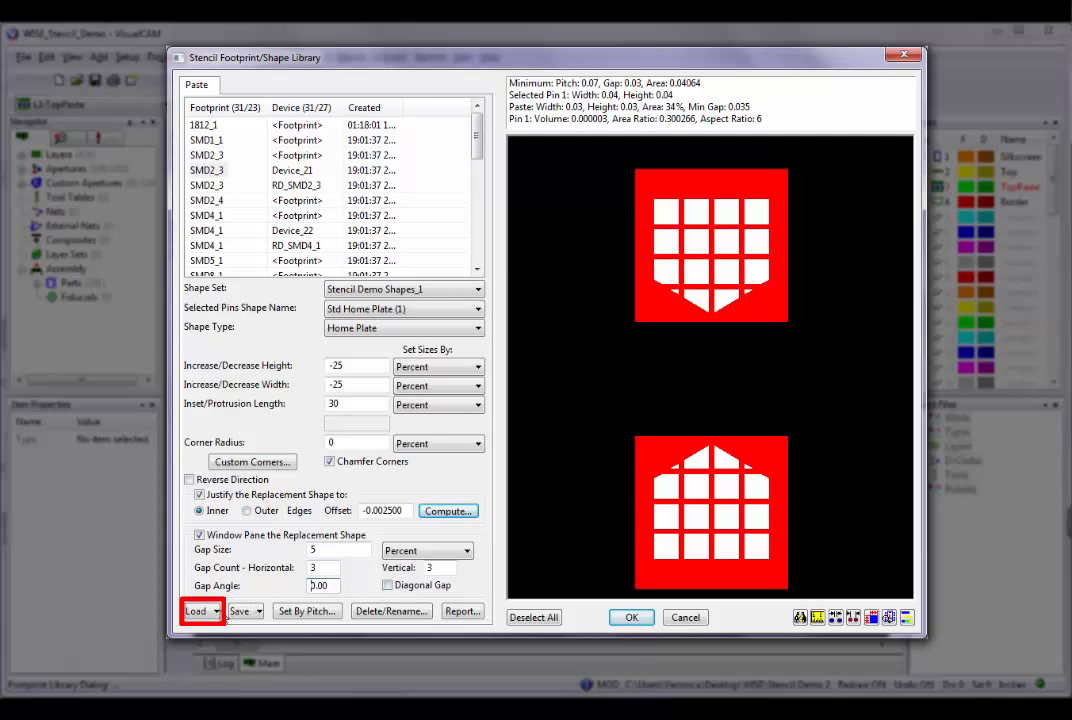
View the load options and the dialog for saving the footprint library, without saving a file.
click(210, 612)
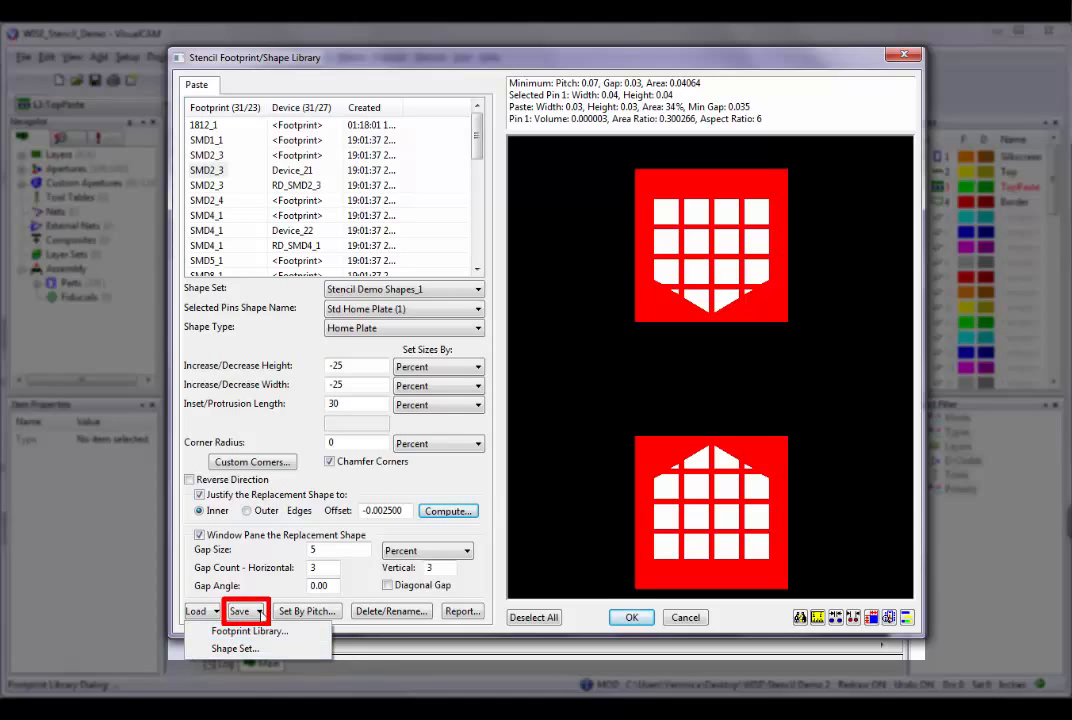
click(250, 611)
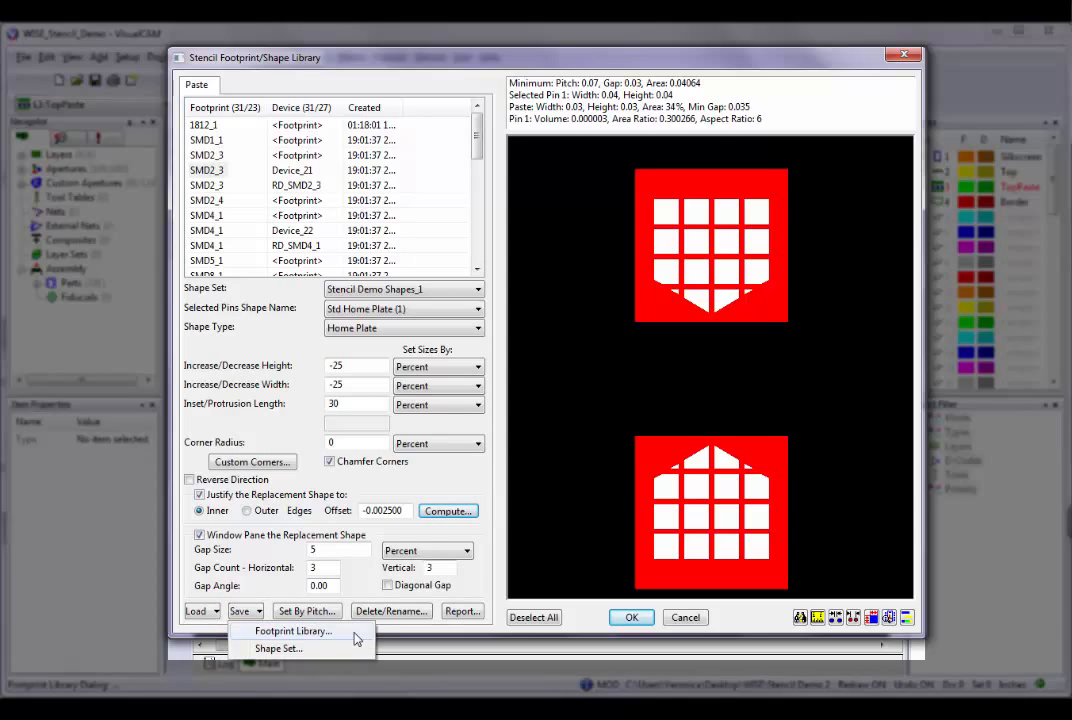
click(357, 638)
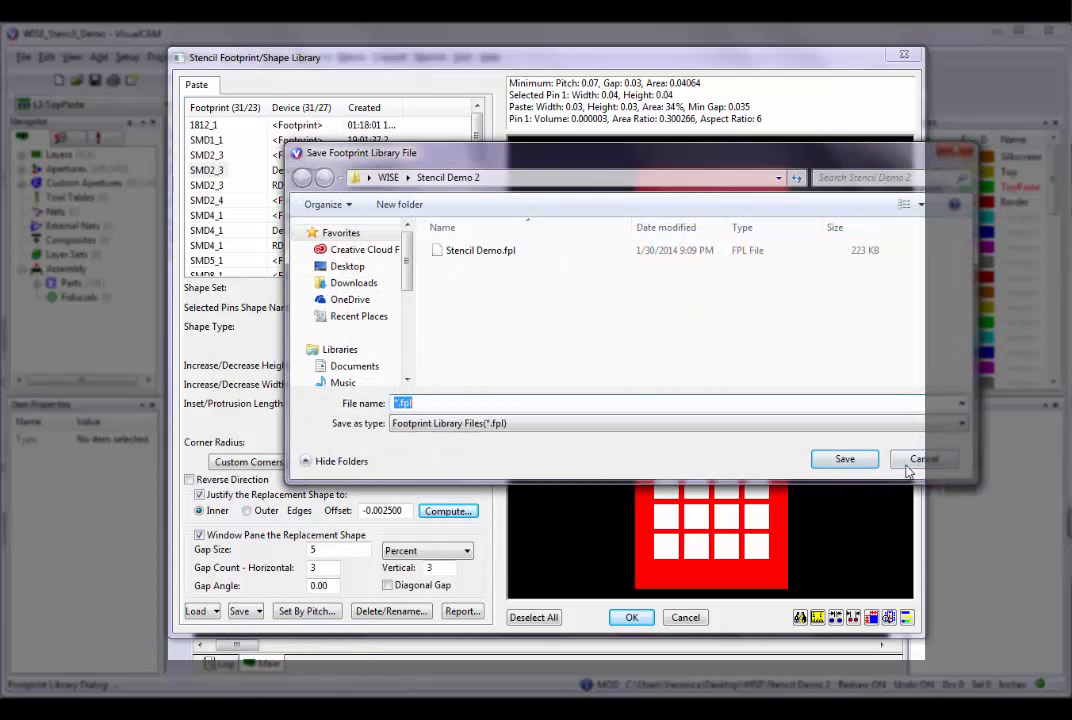
click(912, 462)
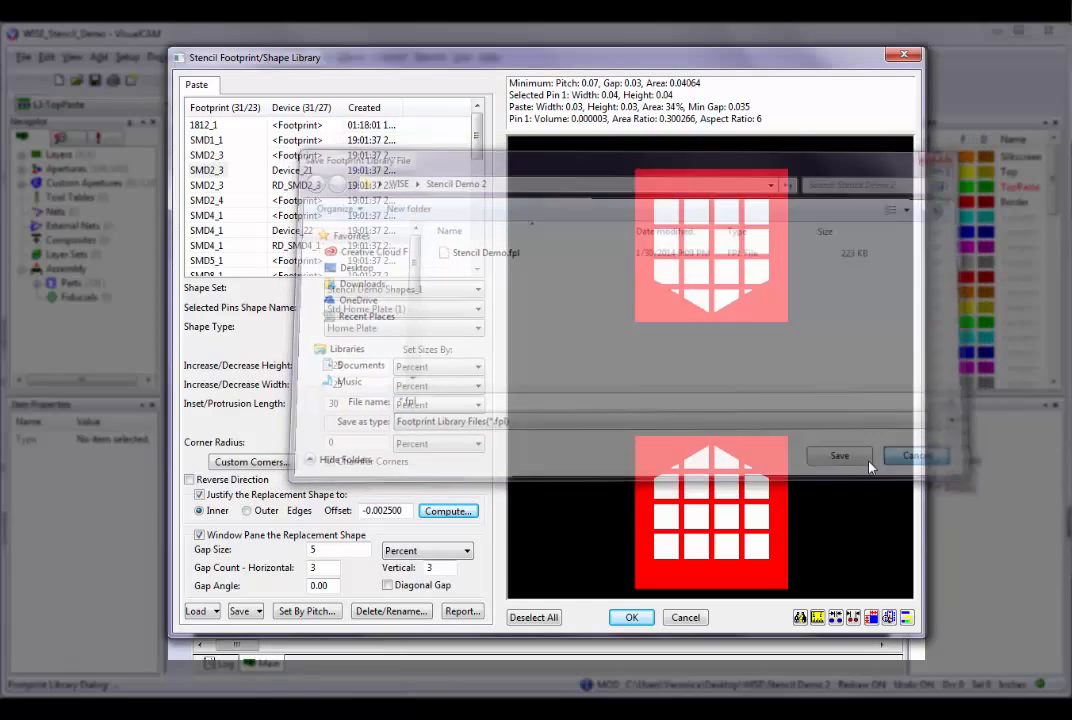
View the dialog for saving the stencil shape set, and close it without saving.
click(258, 612)
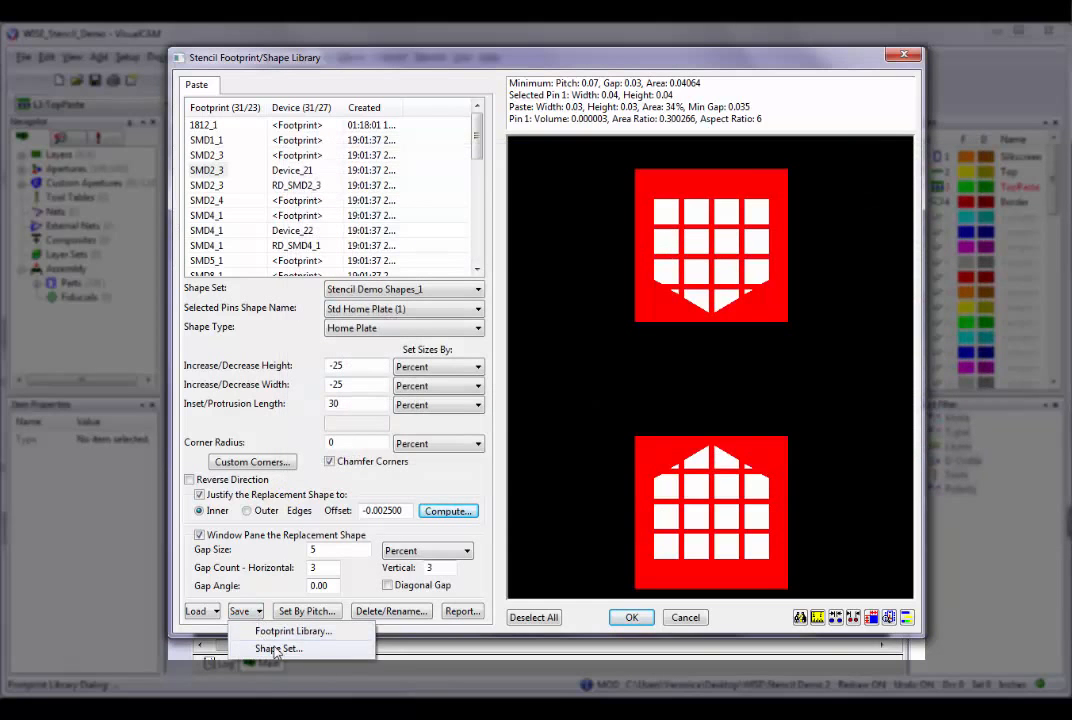
click(272, 648)
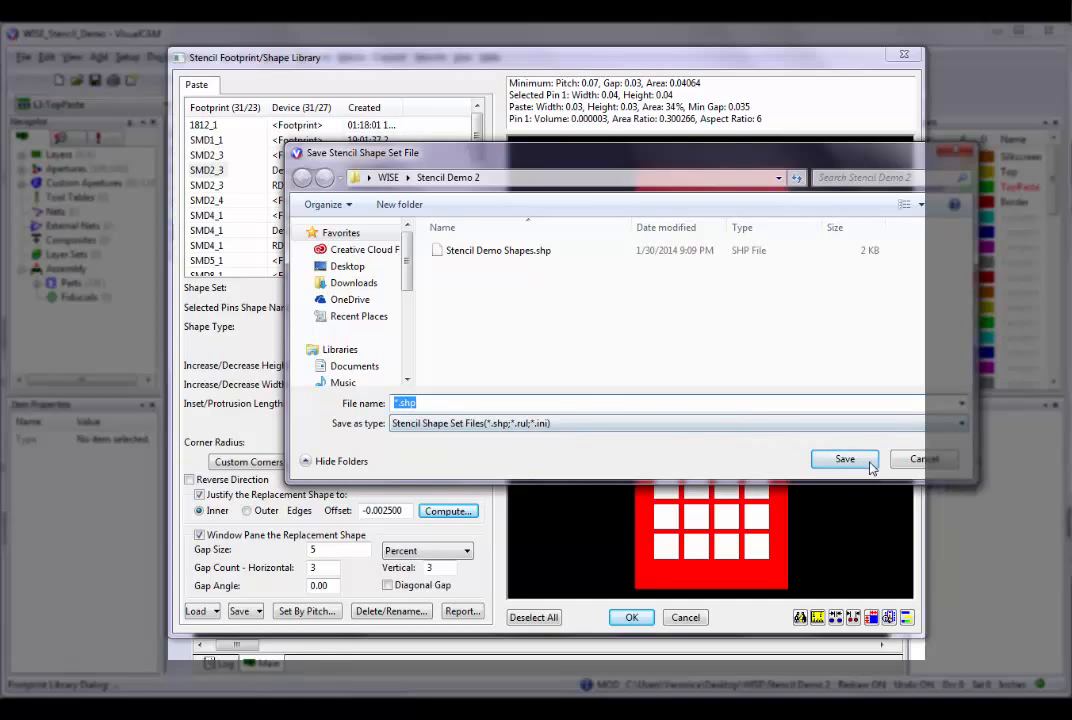
click(917, 461)
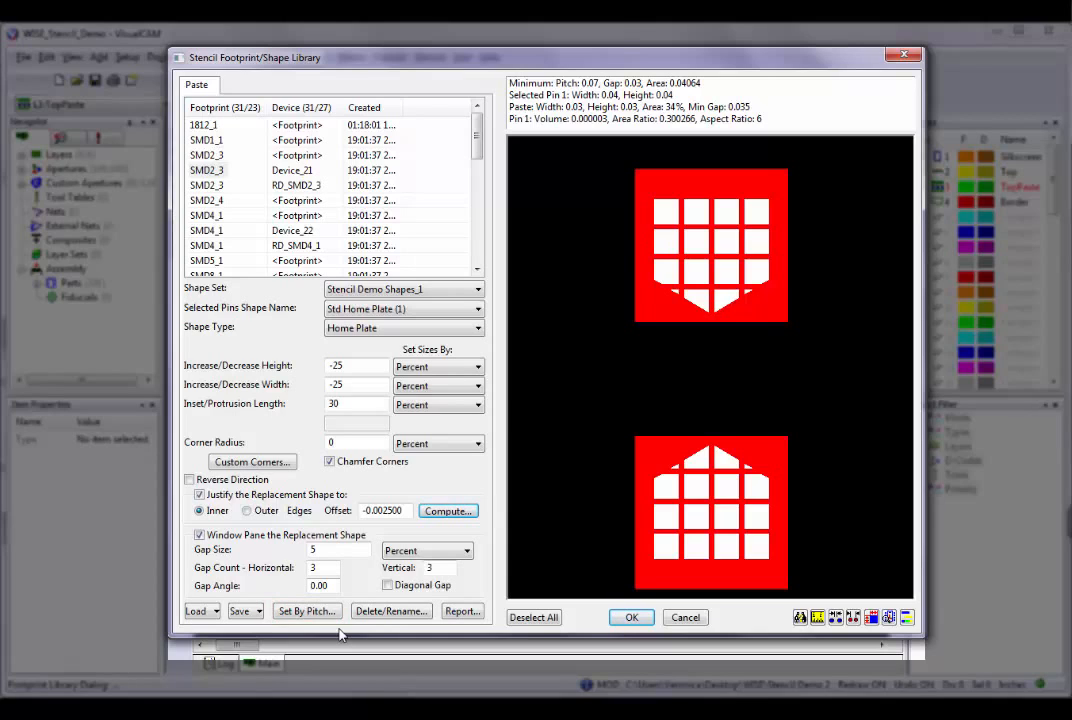
Examine the Set By Pitch rules and matching footprints for a layer thickness of 0.005, and close them without applying.
click(298, 611)
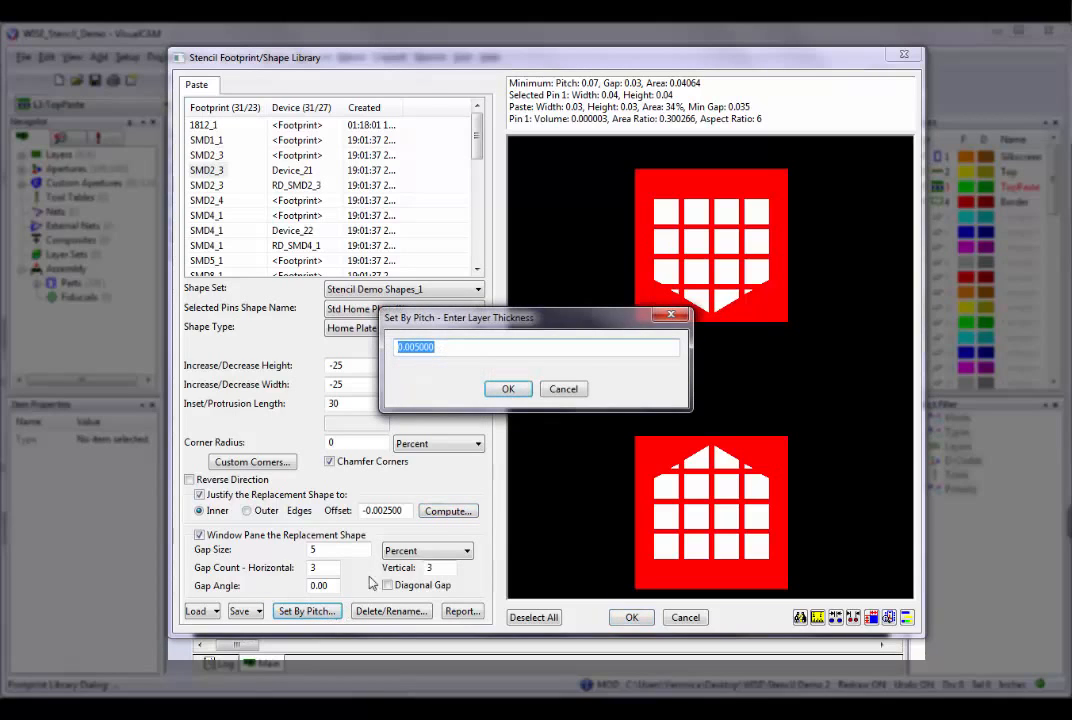
click(507, 389)
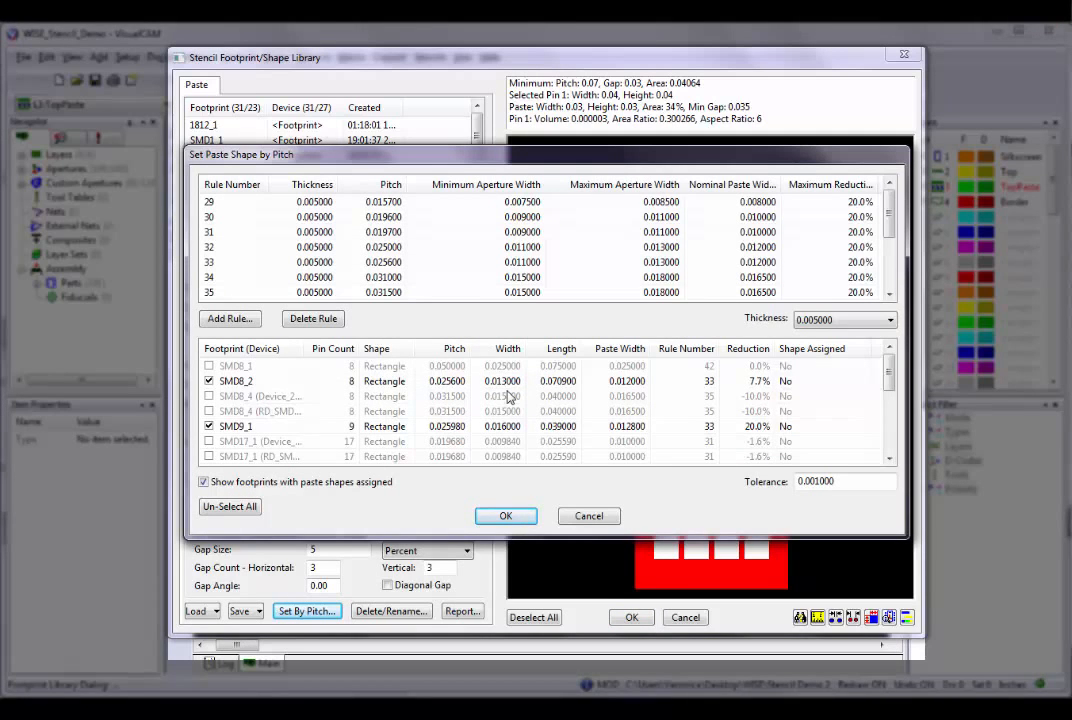
click(586, 519)
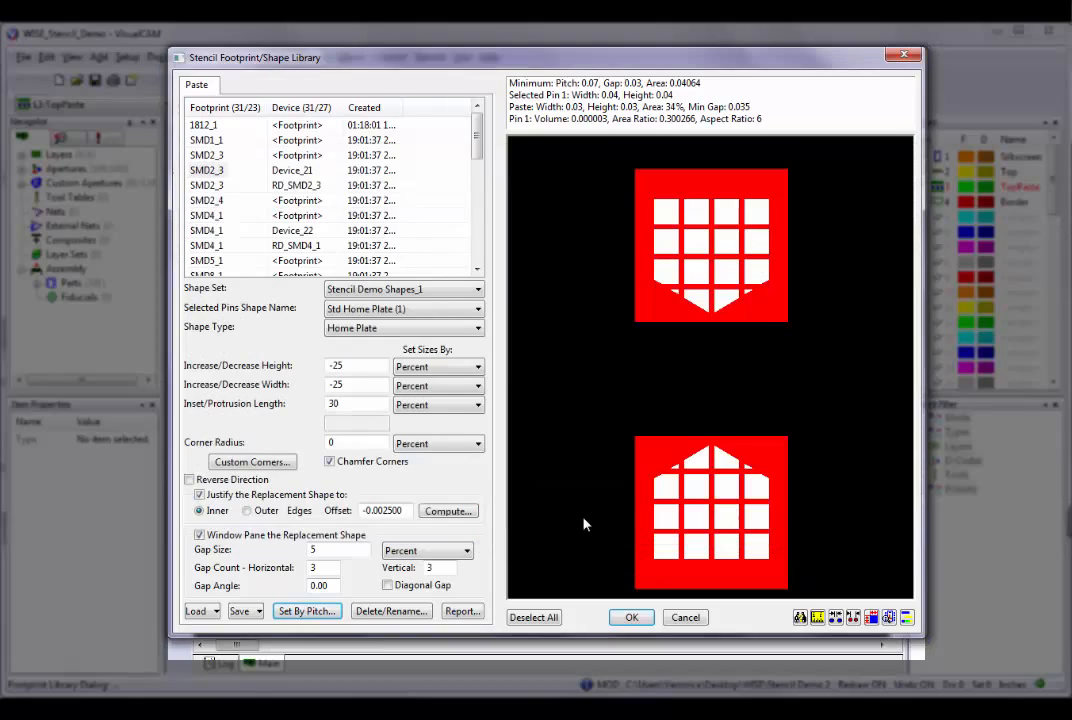
Open the stencil shape delete/rename dialog, and widen it and its columns so all shape details are readable.
click(408, 621)
drag(648, 238, 613, 165)
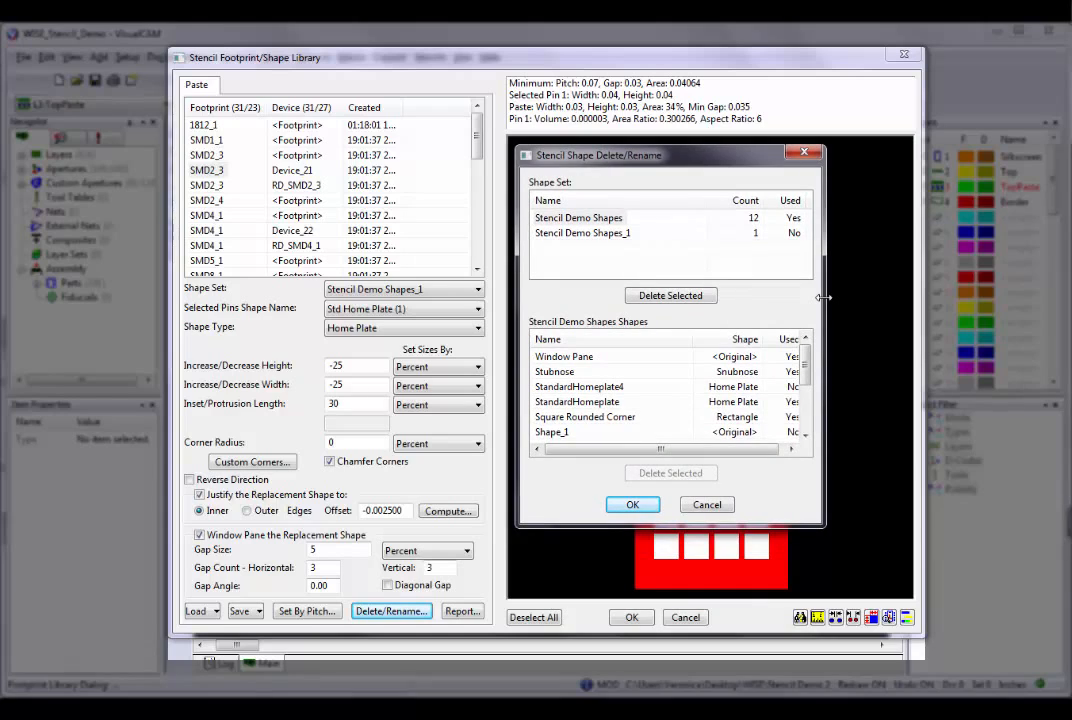
drag(823, 297, 885, 297)
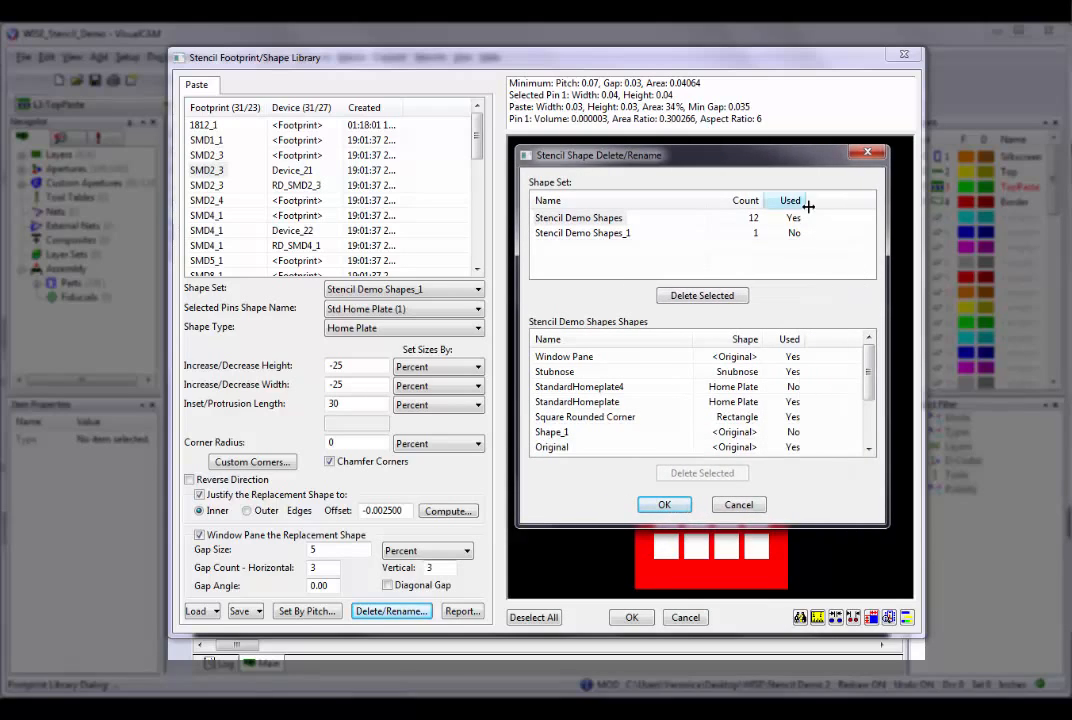
drag(761, 197, 785, 198)
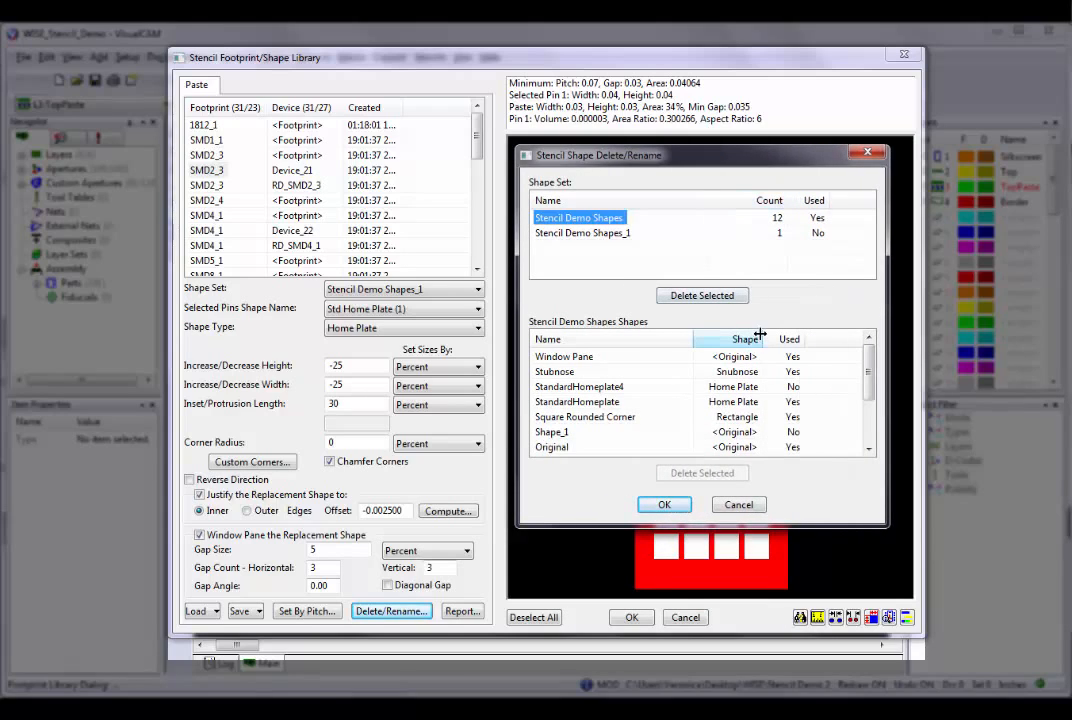
drag(761, 336, 782, 337)
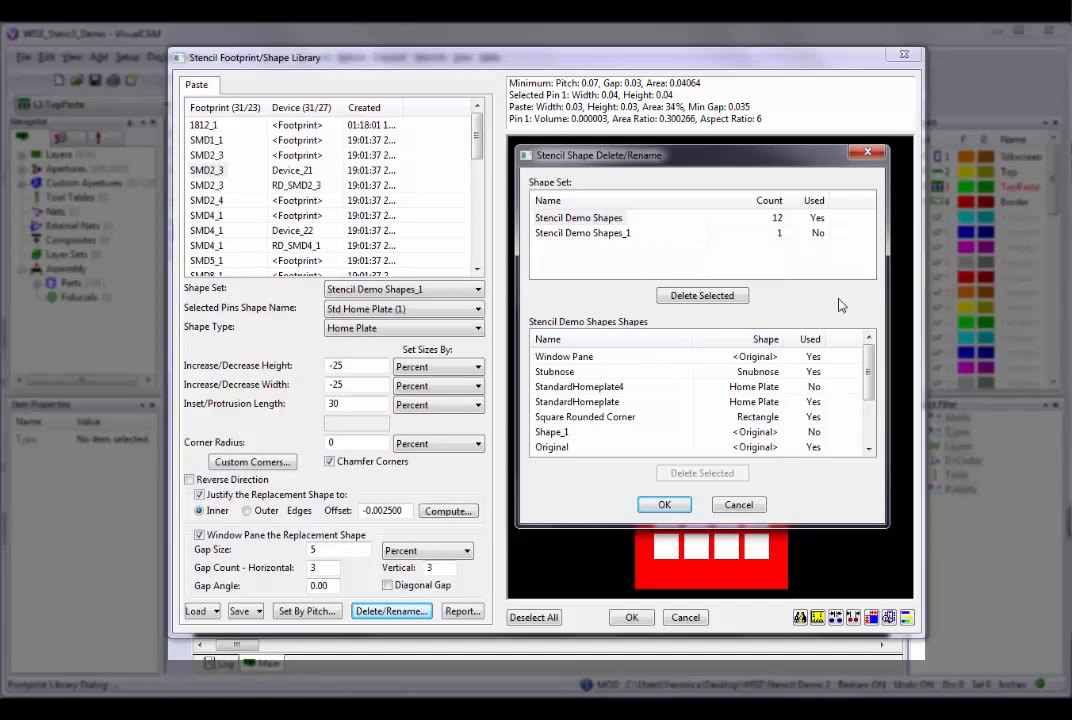
drag(888, 270, 861, 275)
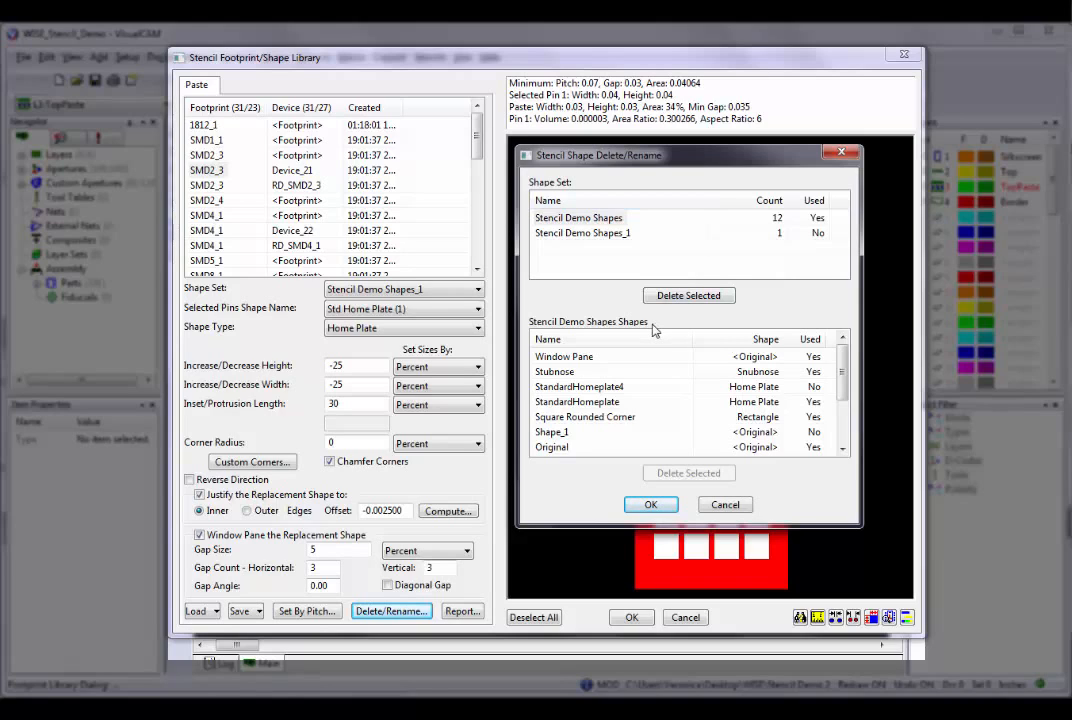
Sort the shapes of the Stencil Demo Shapes set by name, and select Bullet, Center Pin and Home Plate together.
click(610, 217)
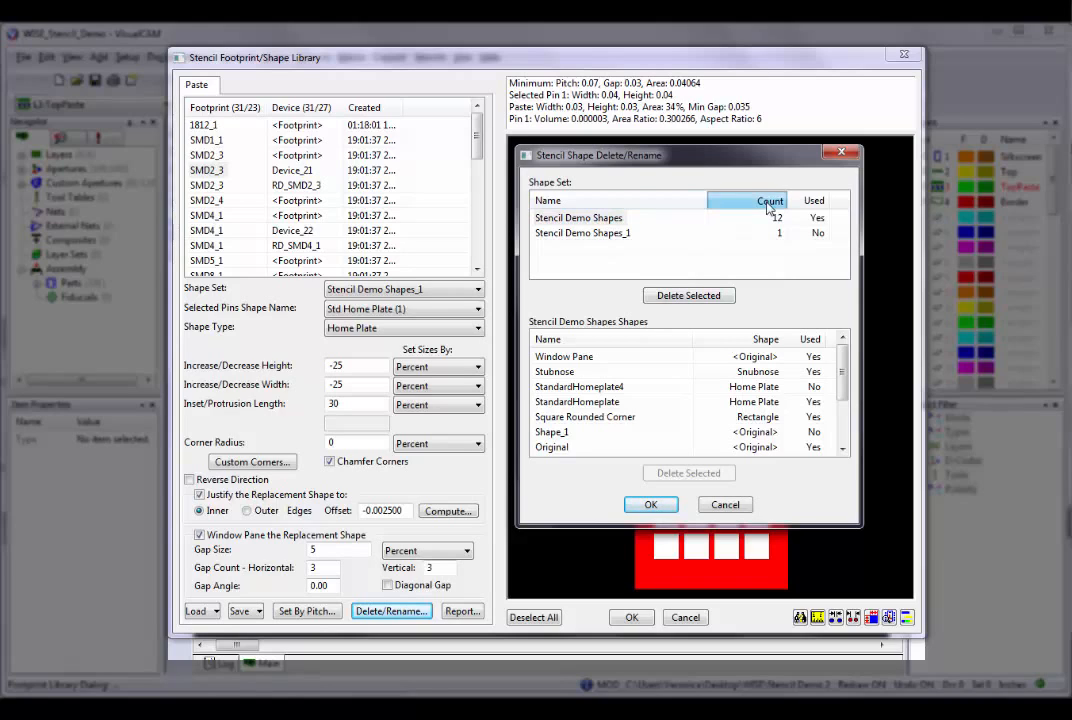
click(766, 202)
click(766, 203)
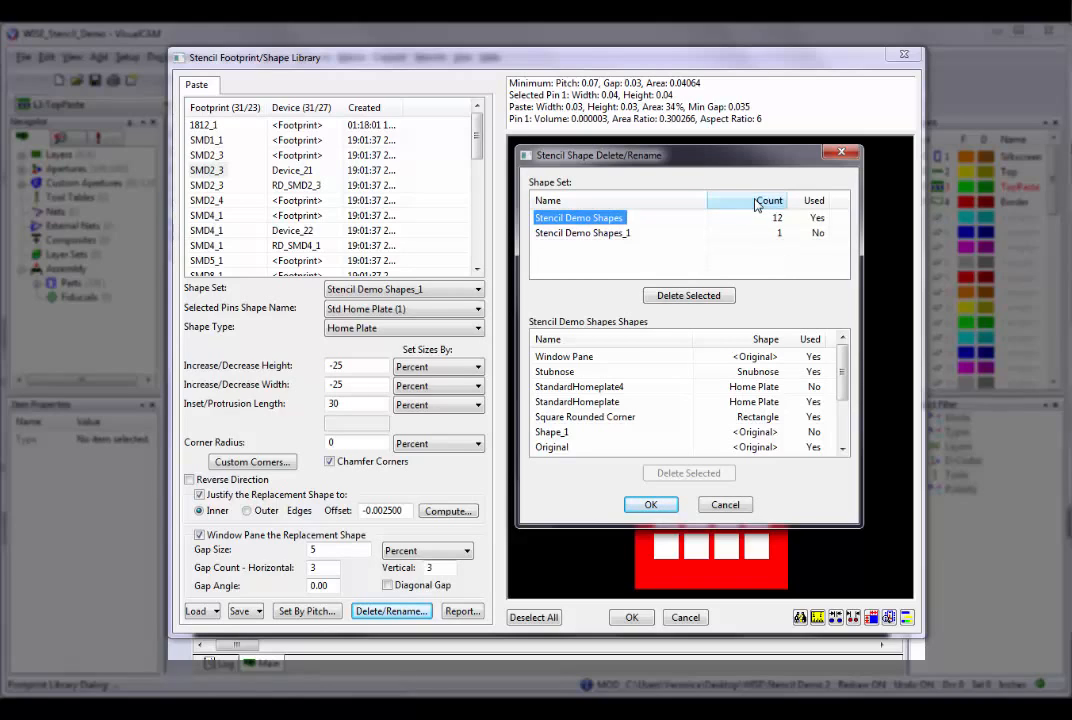
click(630, 340)
click(631, 340)
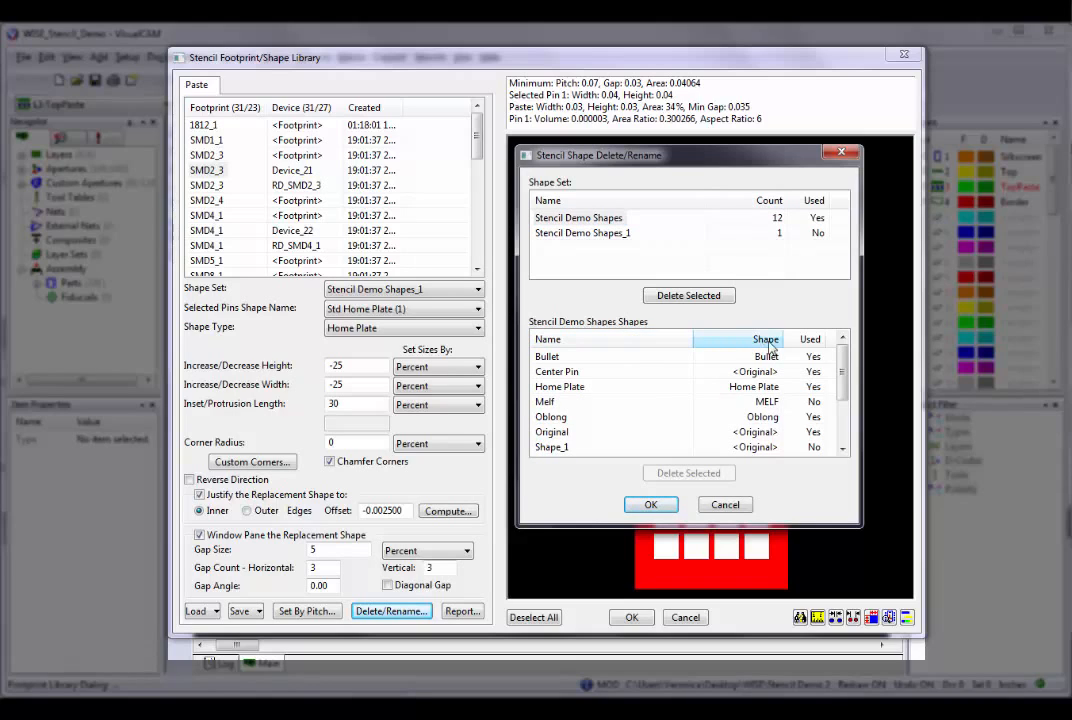
click(552, 357)
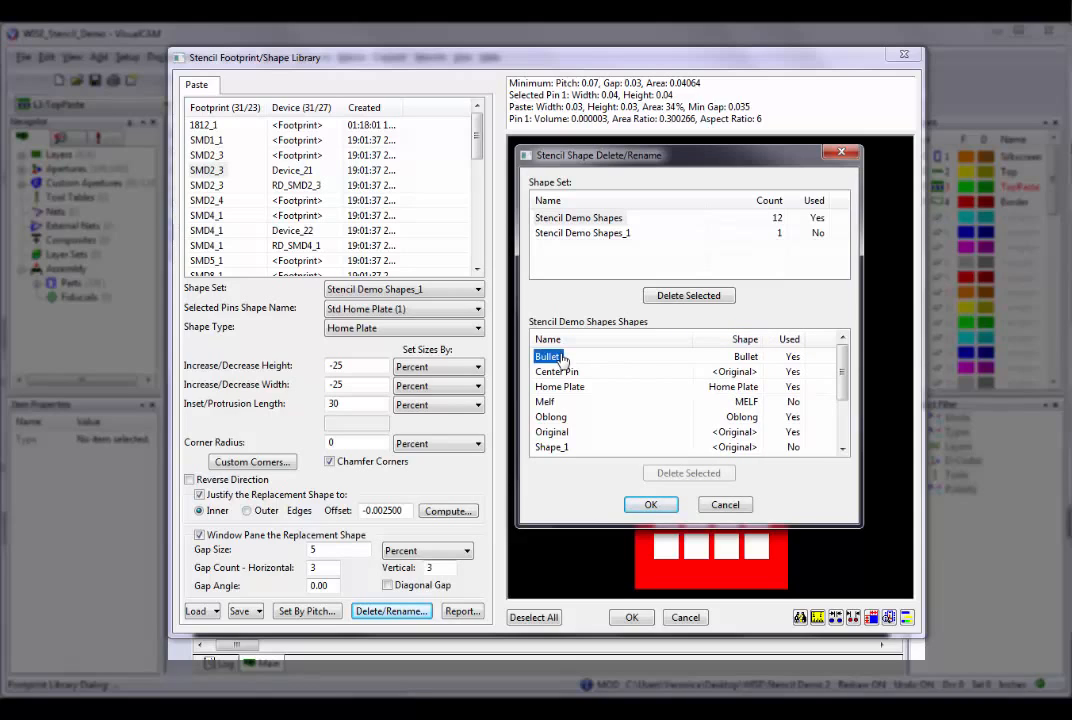
ctrl+click(571, 371)
ctrl+click(574, 387)
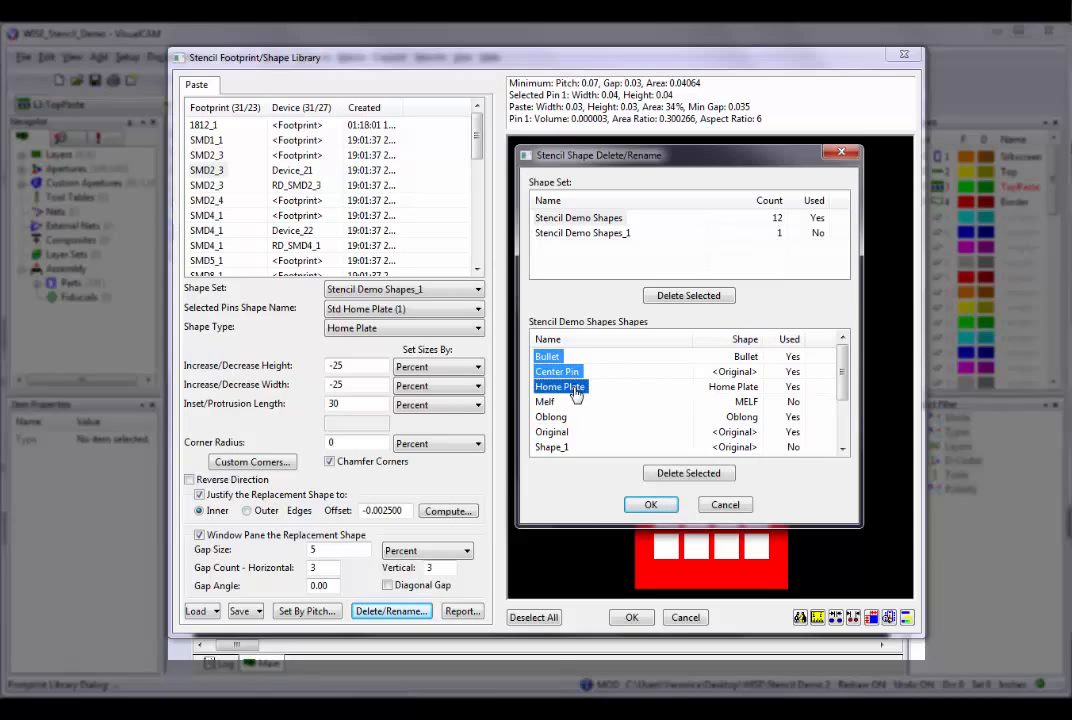
Sort the shapes by whether they are used, and mark the unused Melf, Shape_1 and StandardHomeplate4 for deletion.
click(788, 340)
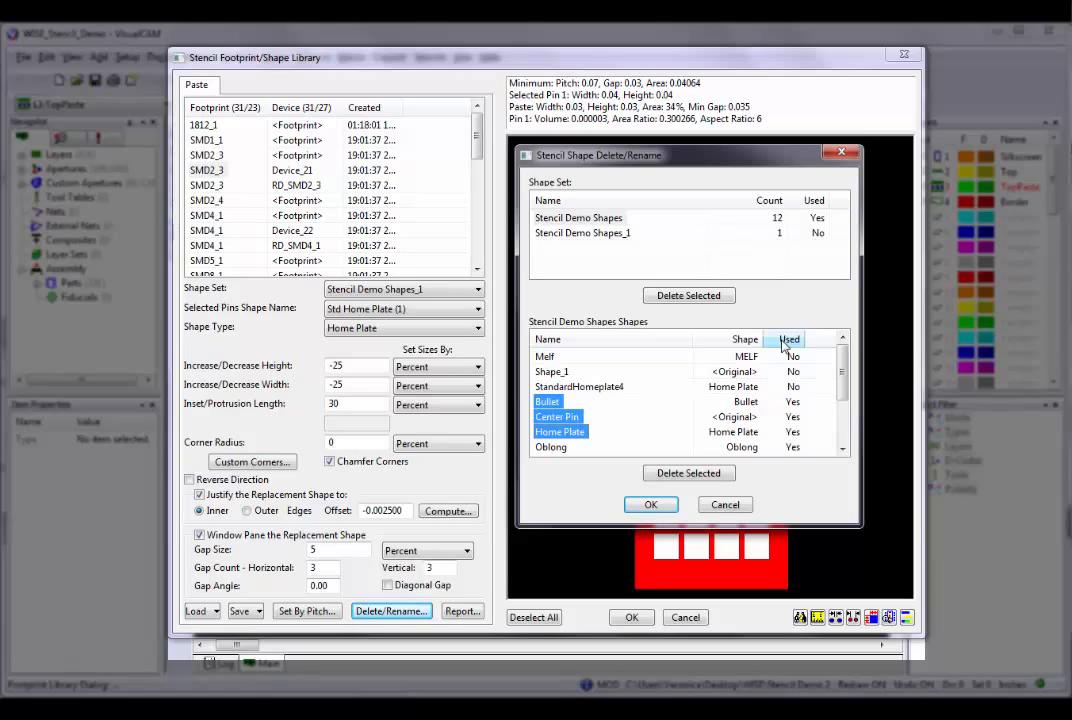
click(545, 358)
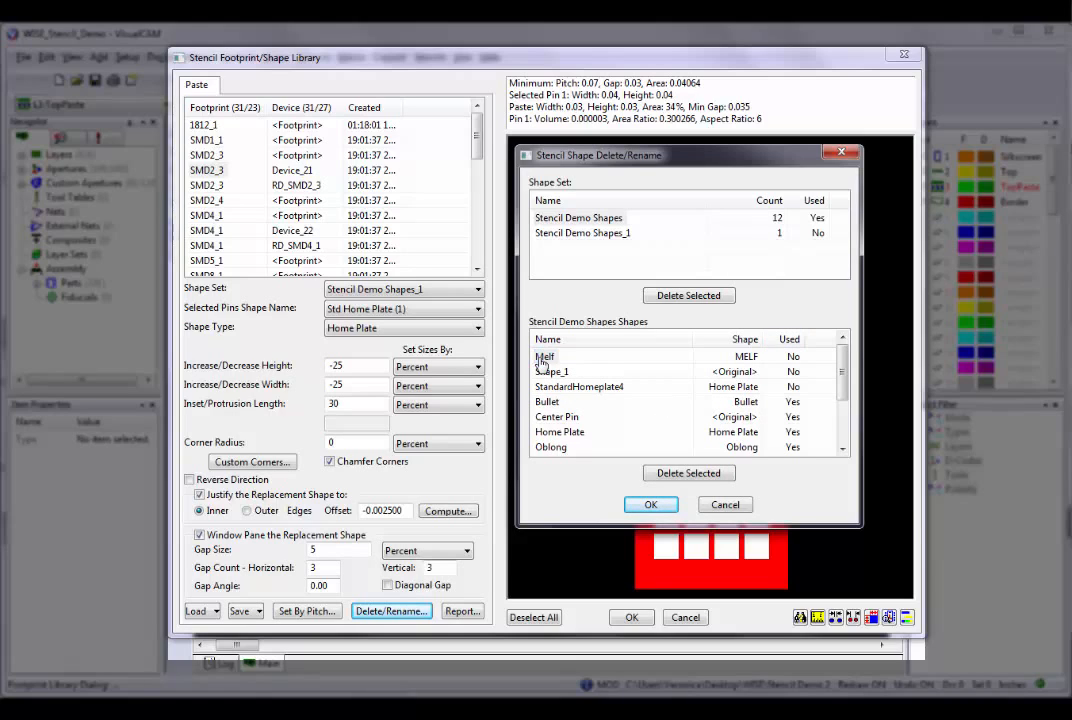
drag(541, 362, 548, 393)
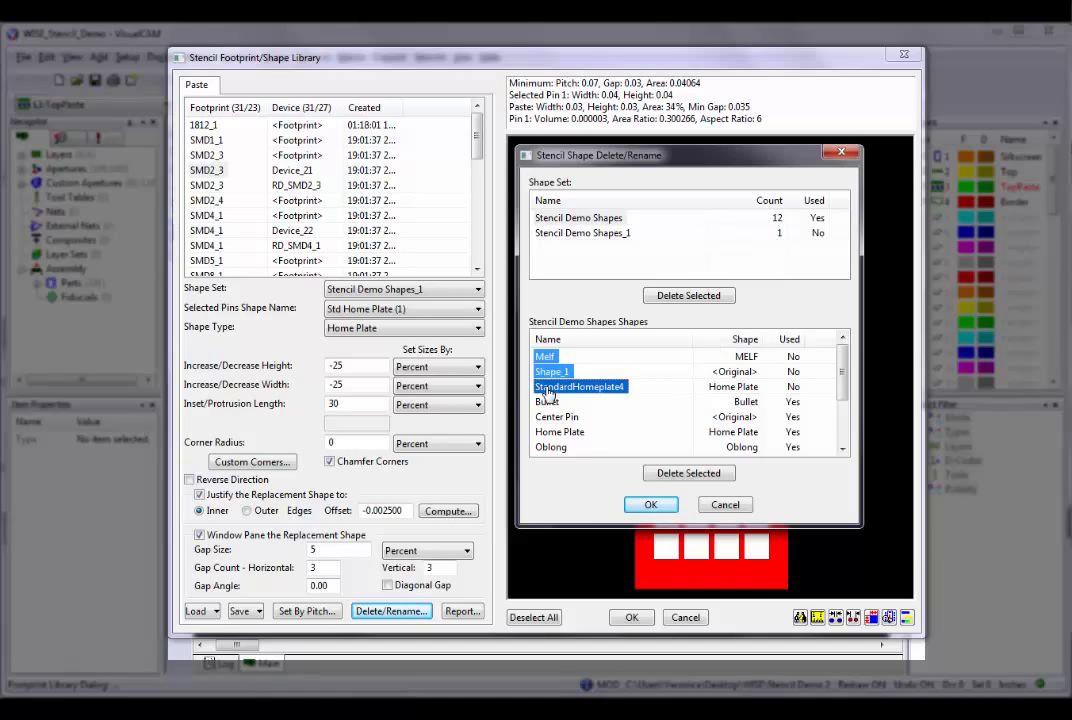
click(652, 477)
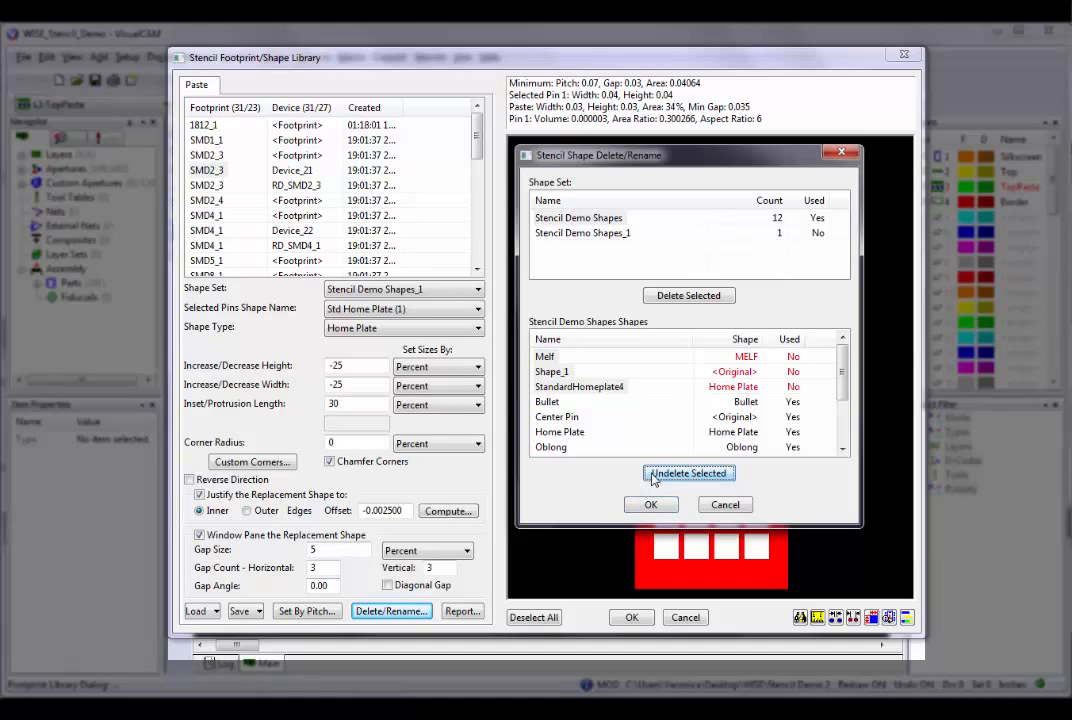
Examine how the delete and undelete option responds to selecting the marked shapes alone and together with Bullet, Center Pin and Home Plate.
click(546, 401)
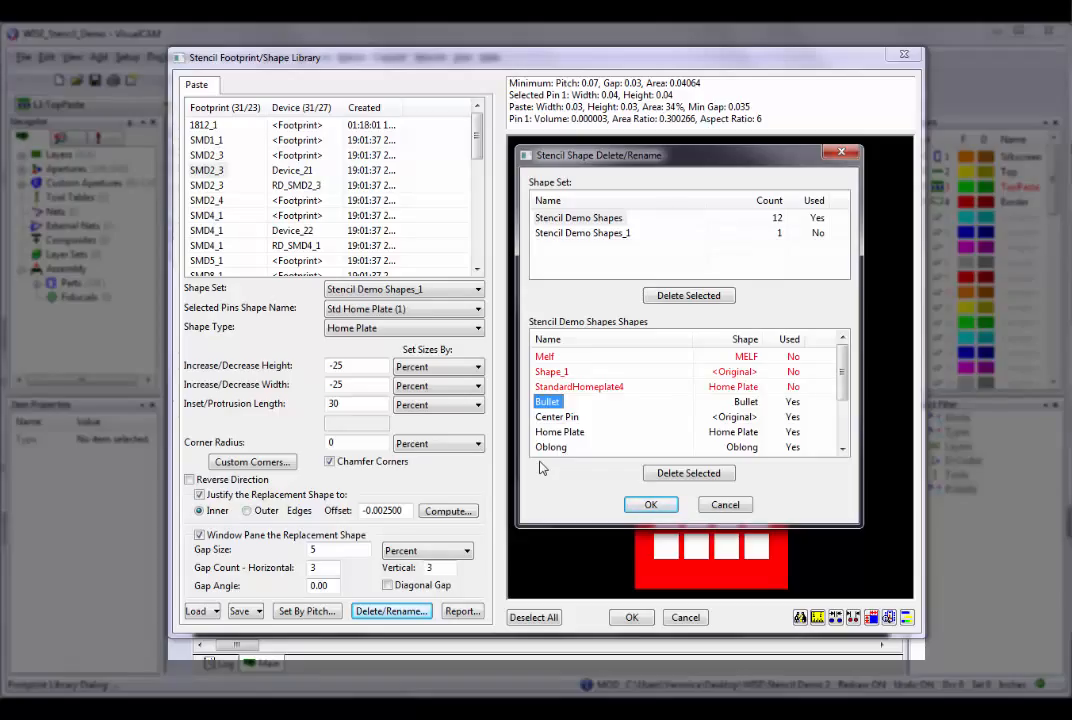
click(545, 357)
ctrl+click(547, 373)
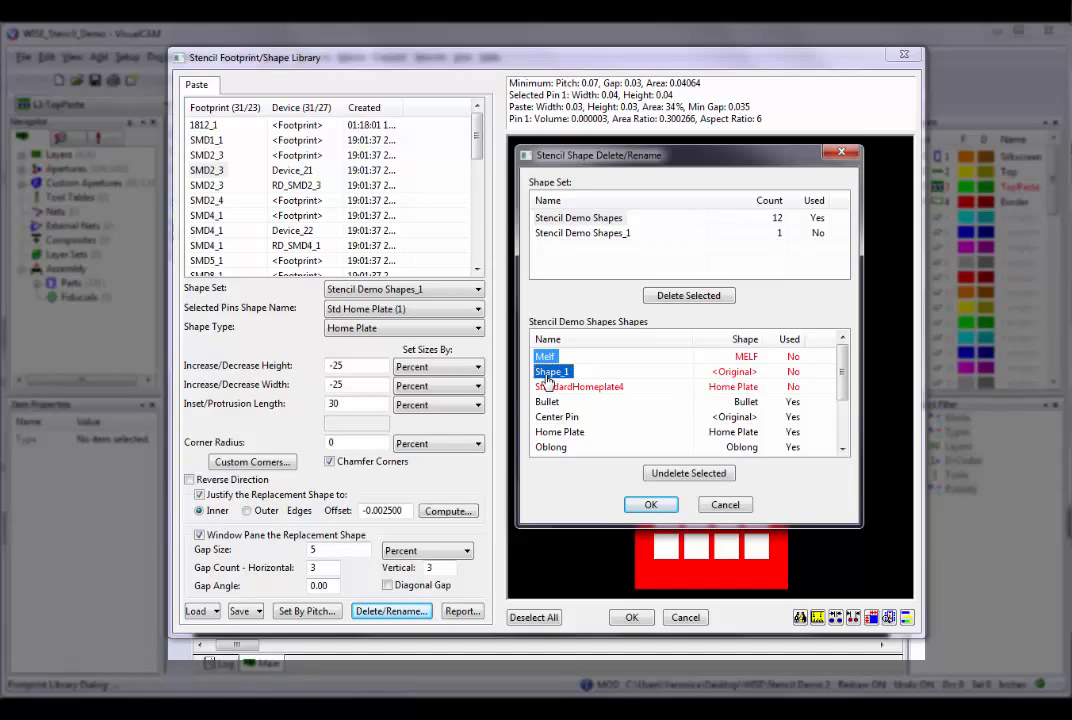
ctrl+click(547, 386)
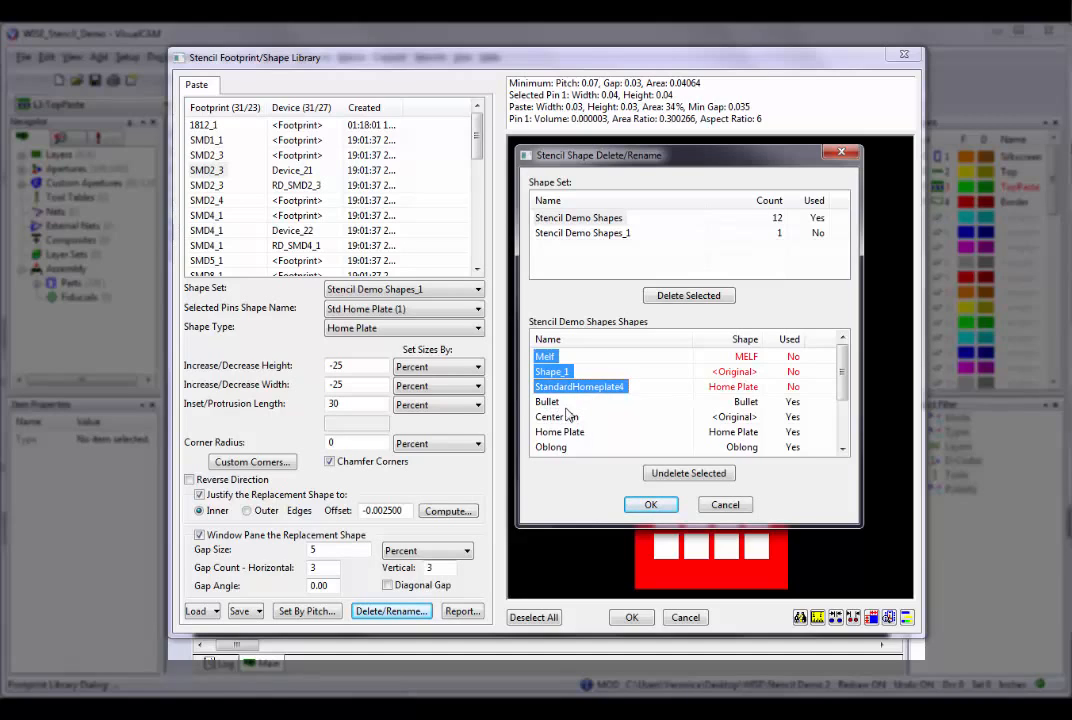
ctrl+click(548, 401)
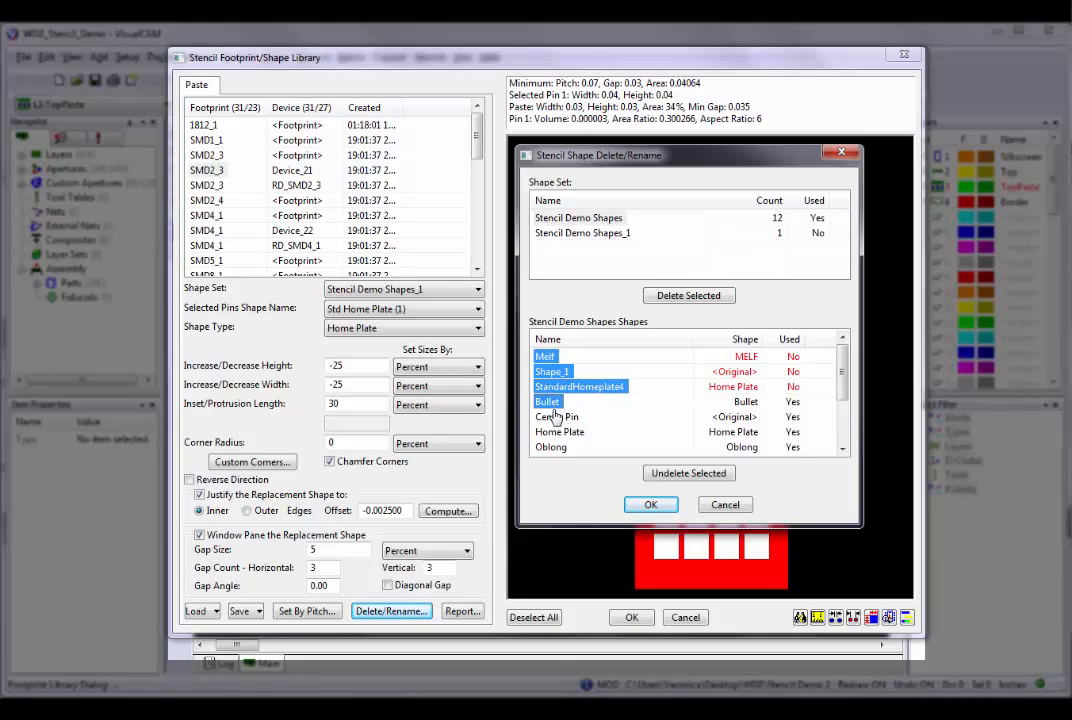
ctrl+click(556, 416)
ctrl+click(558, 431)
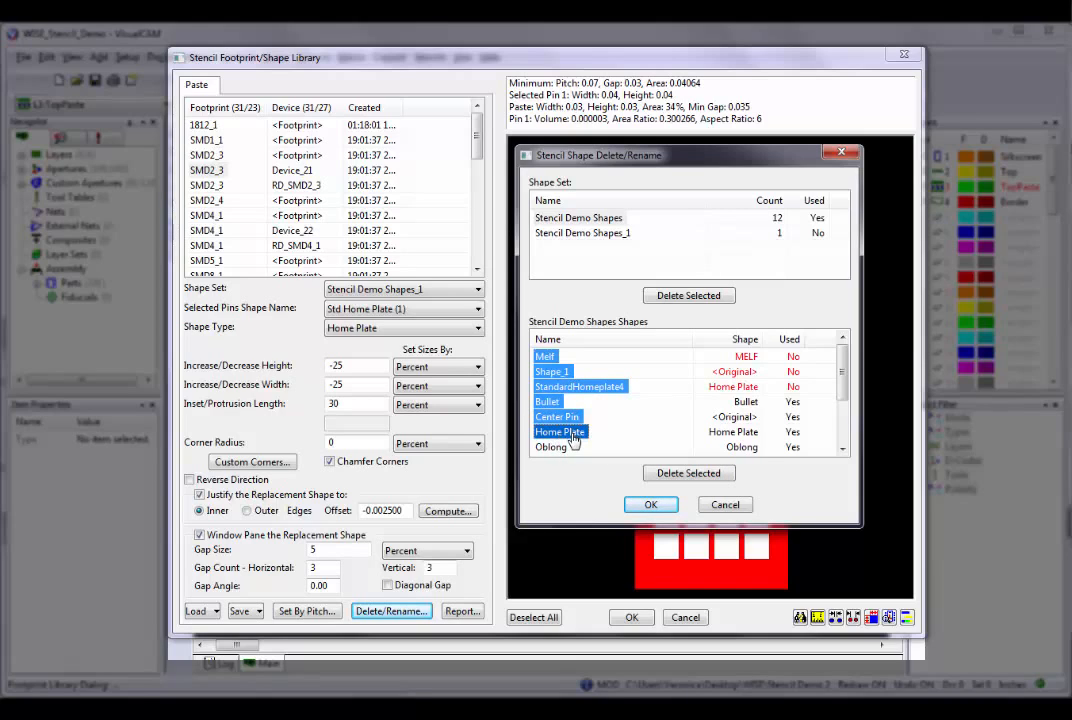
Try to rename the Bullet shape to Oblong, and close the shape delete/rename dialog.
click(548, 401)
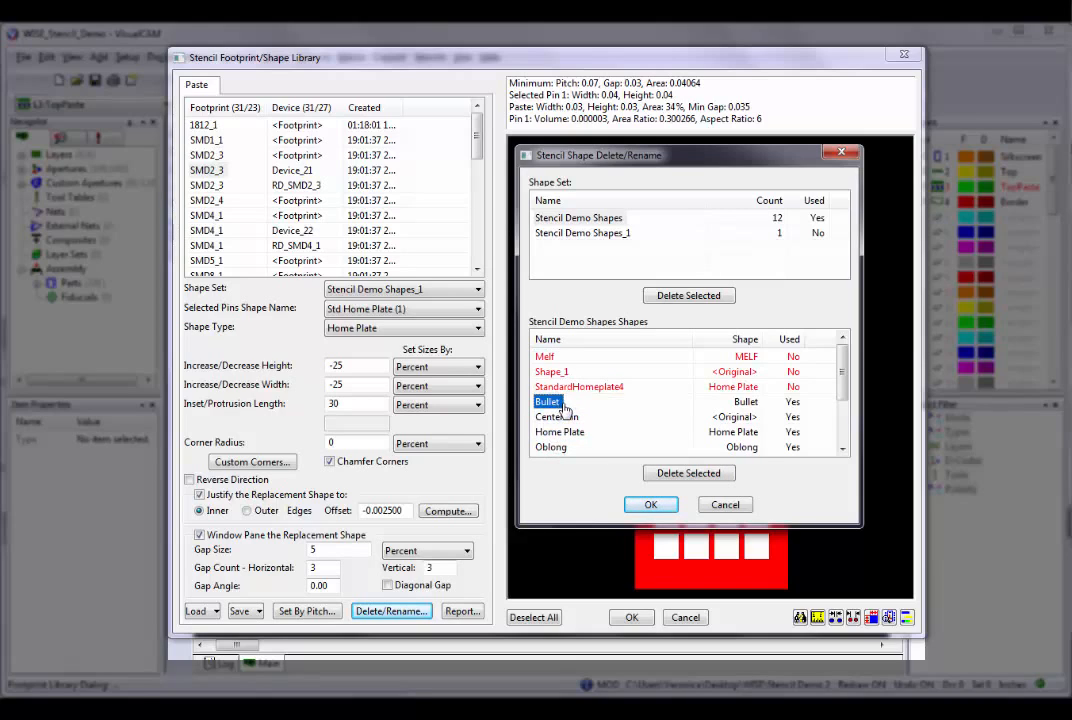
click(558, 402)
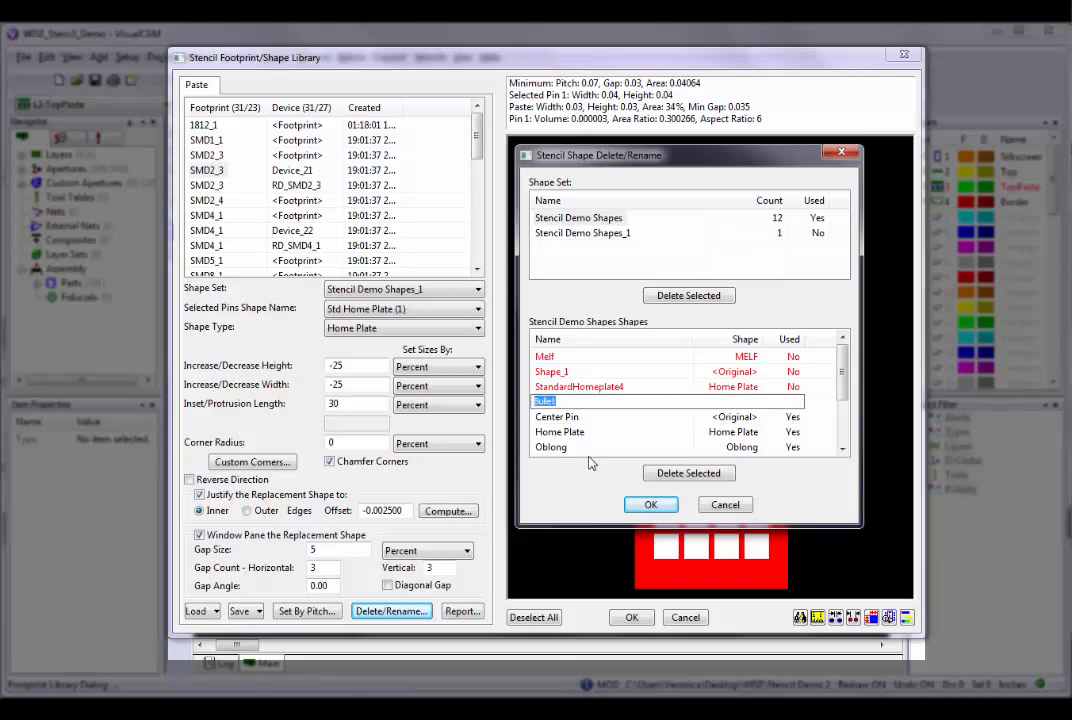
text(Oblong)
key(Return)
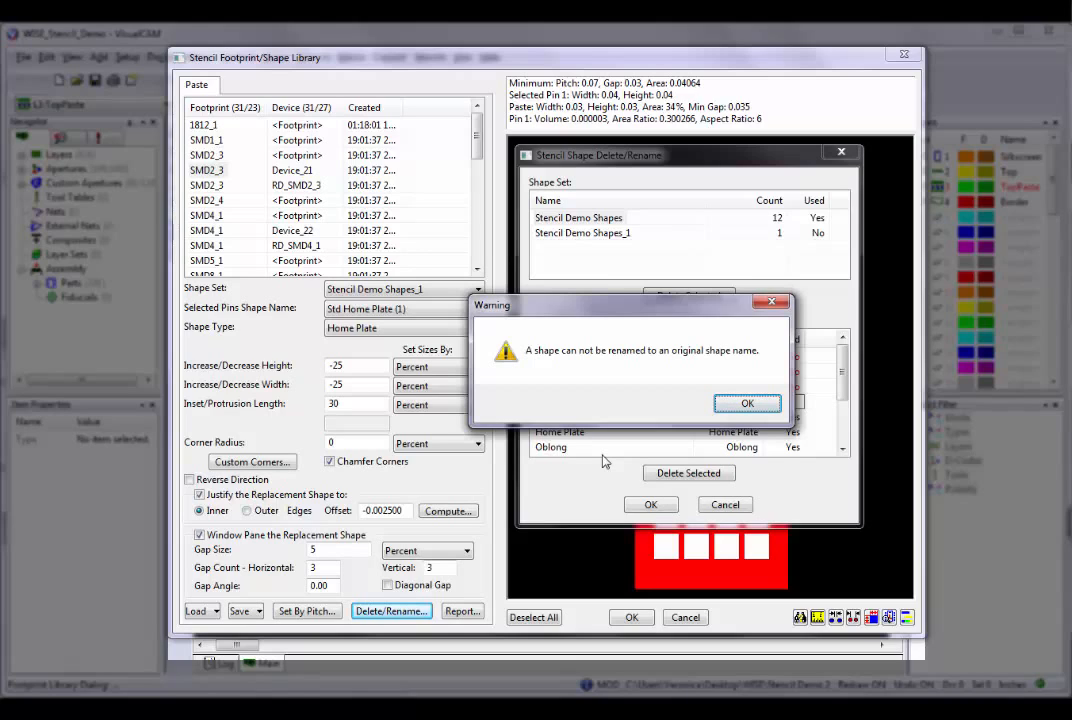
click(746, 404)
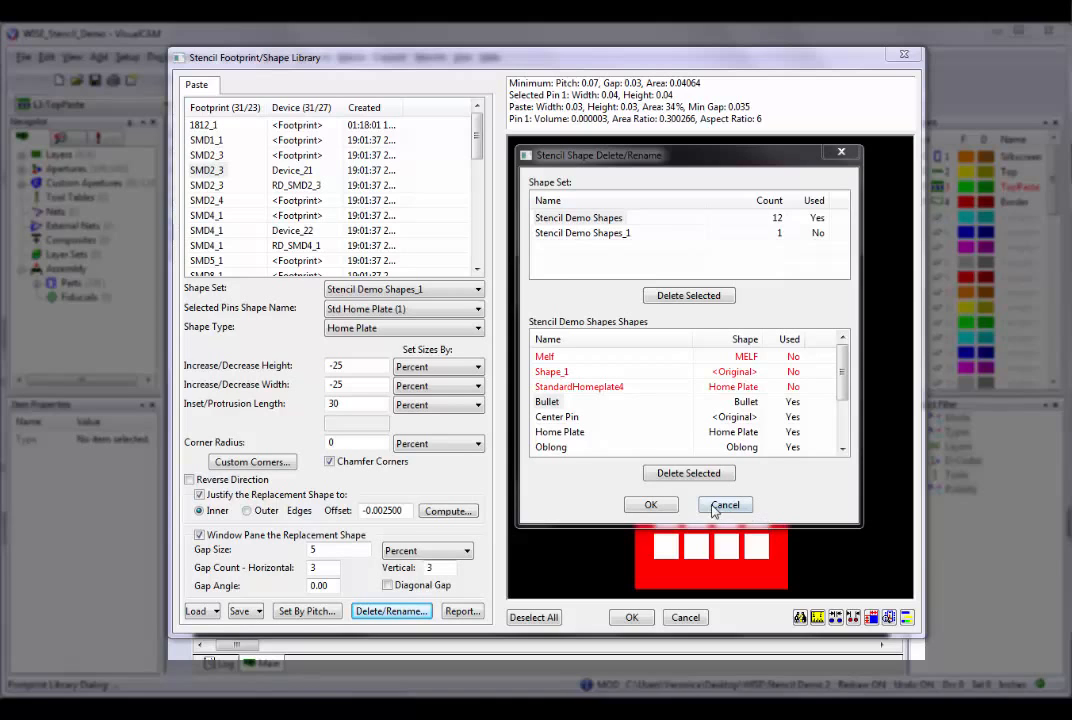
click(650, 505)
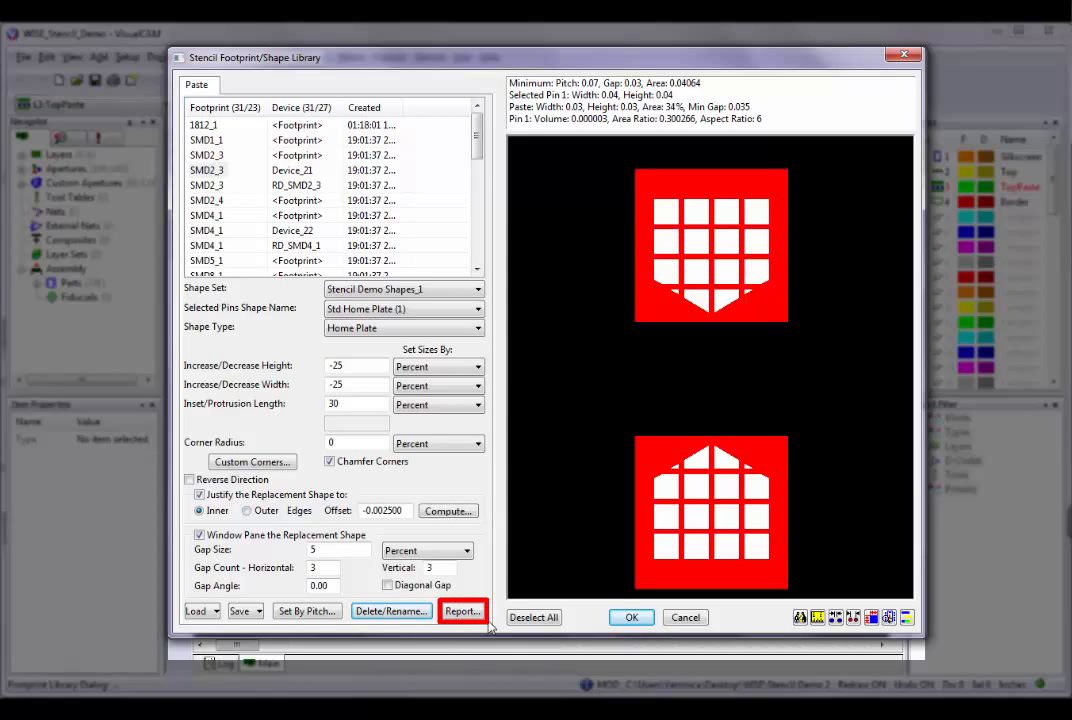
Switch the shape set to Stencil Demo Shapes and open the footprint/device report, placed clear of the shape set and name settings.
click(470, 289)
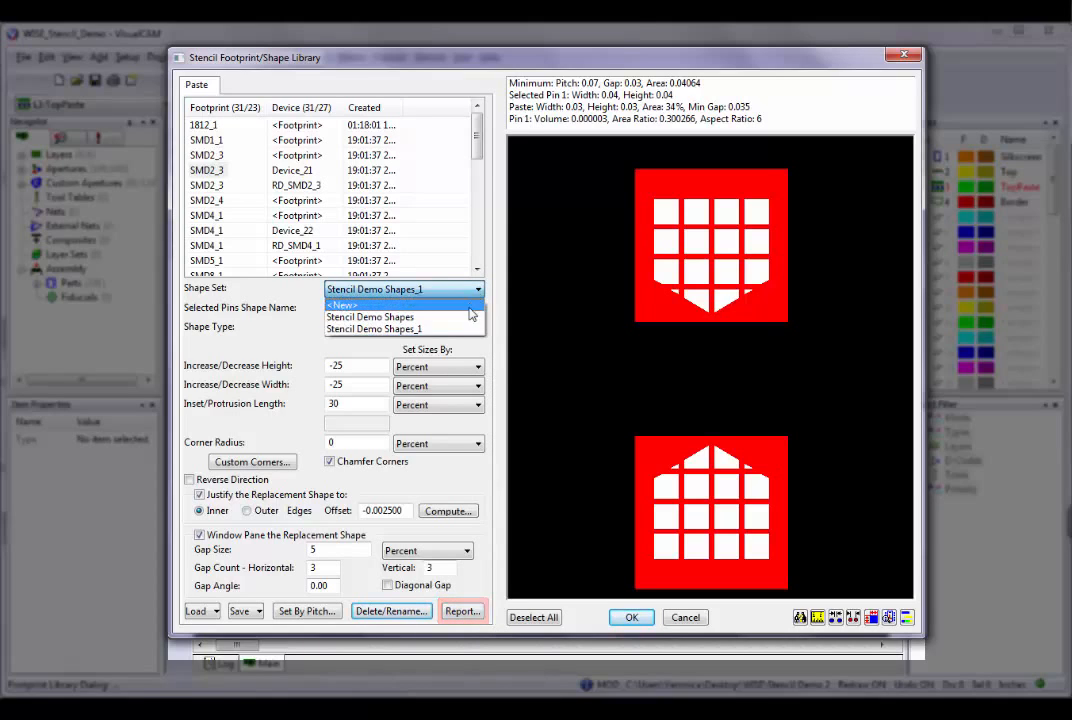
click(470, 316)
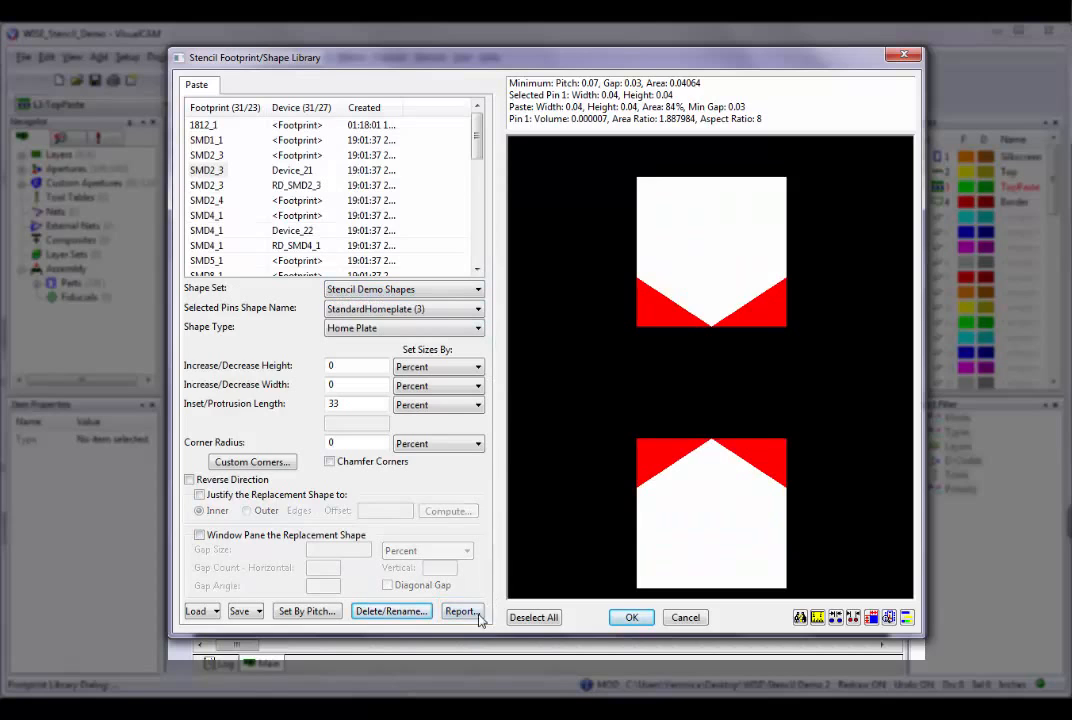
click(459, 612)
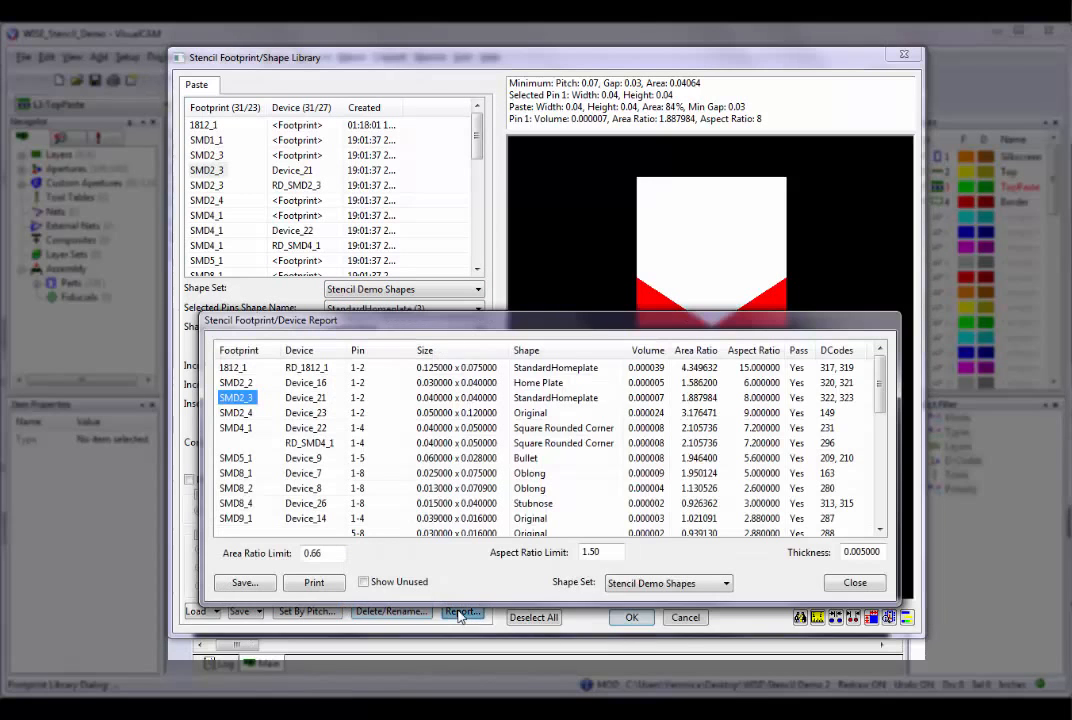
drag(523, 323, 527, 351)
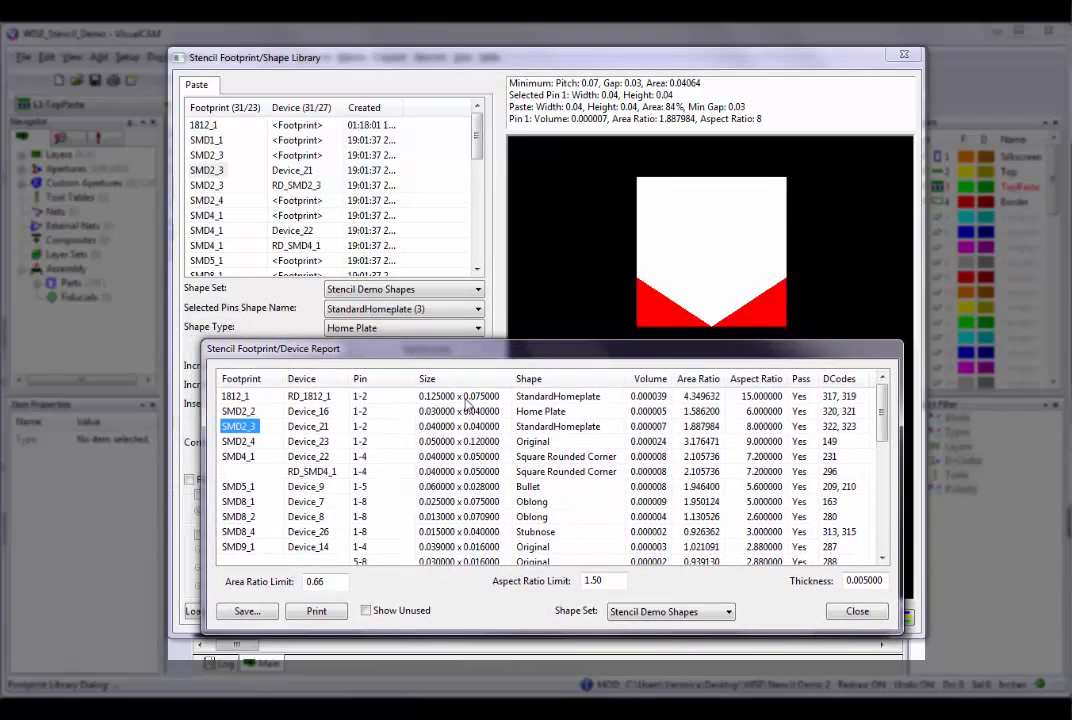
Examine the shapes of several report footprints from SMD2_4 to SMD8_4 in the preview, also selecting SMD2_4 and SMD4_1 in the library list.
click(240, 442)
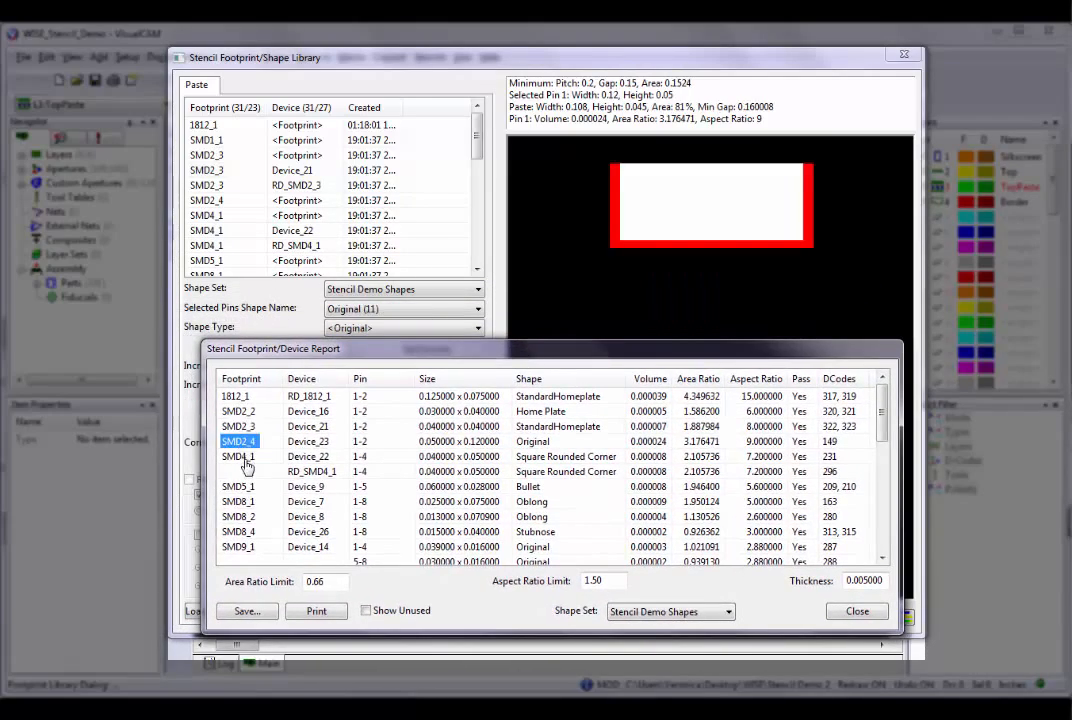
click(242, 457)
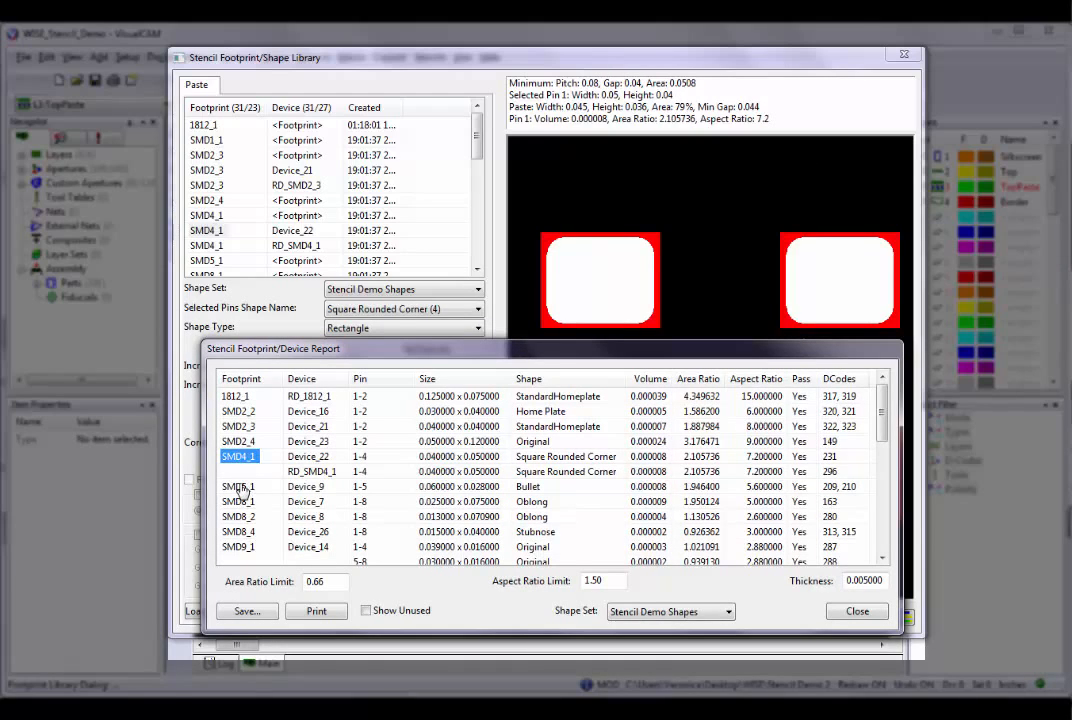
click(240, 486)
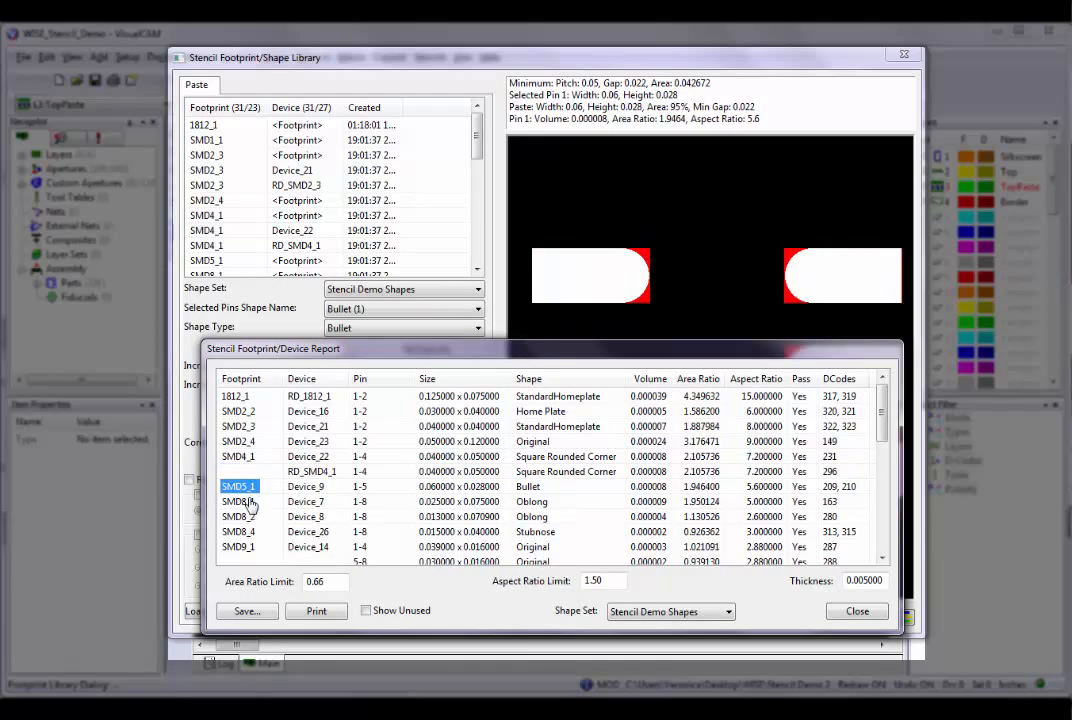
click(240, 501)
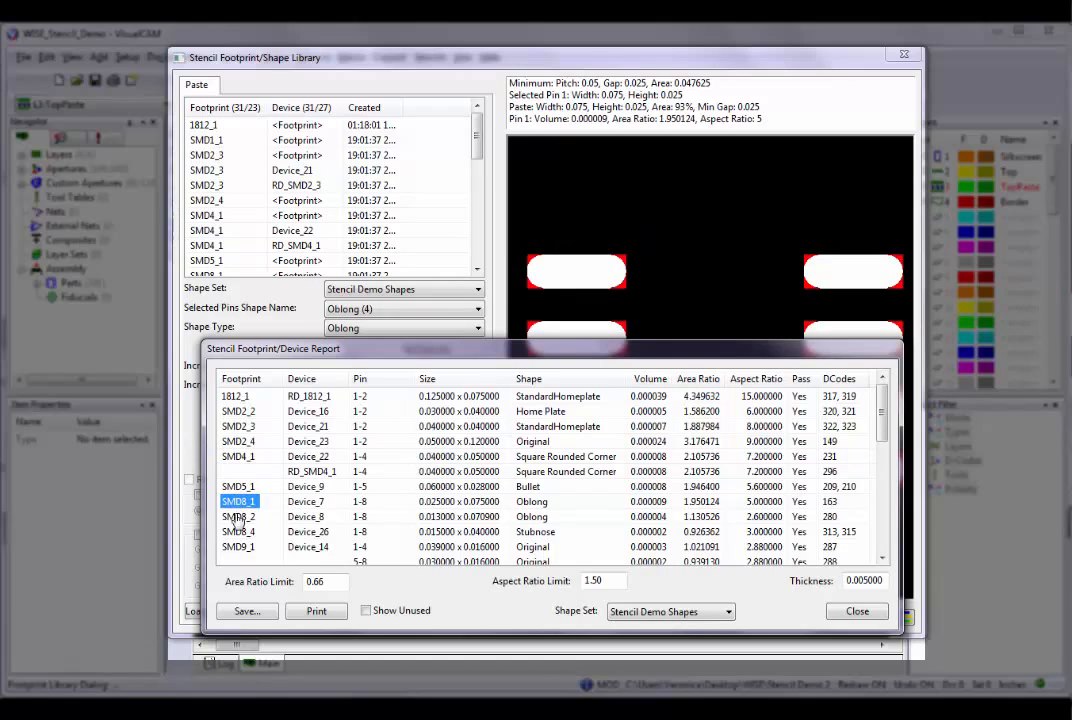
click(240, 516)
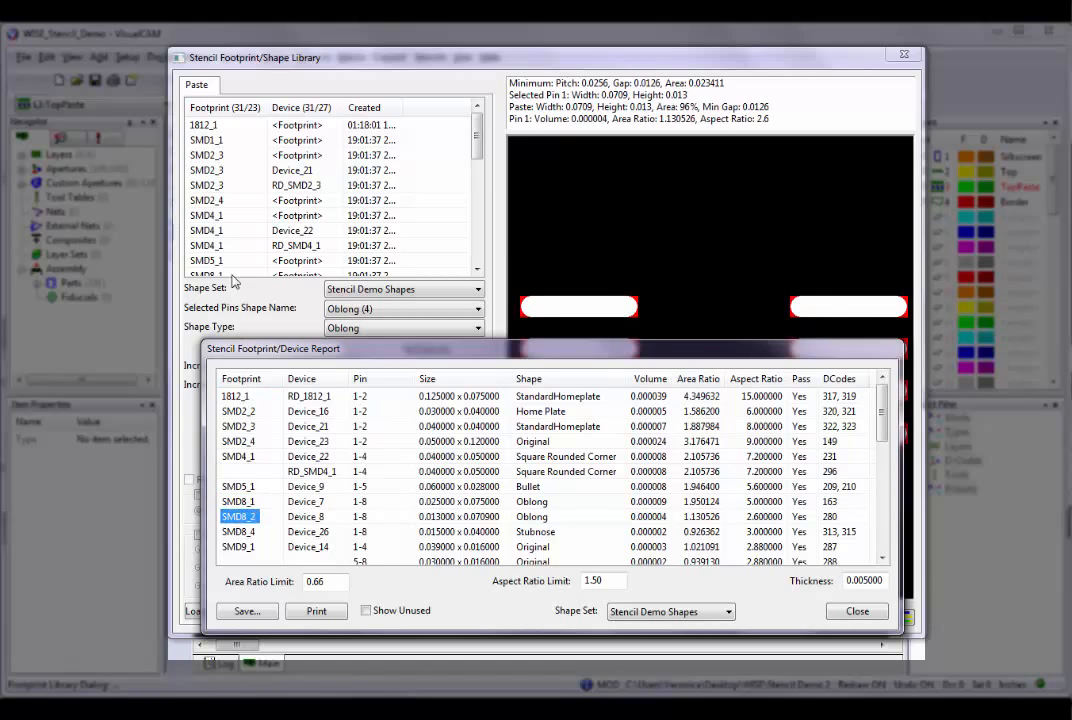
click(207, 200)
click(208, 231)
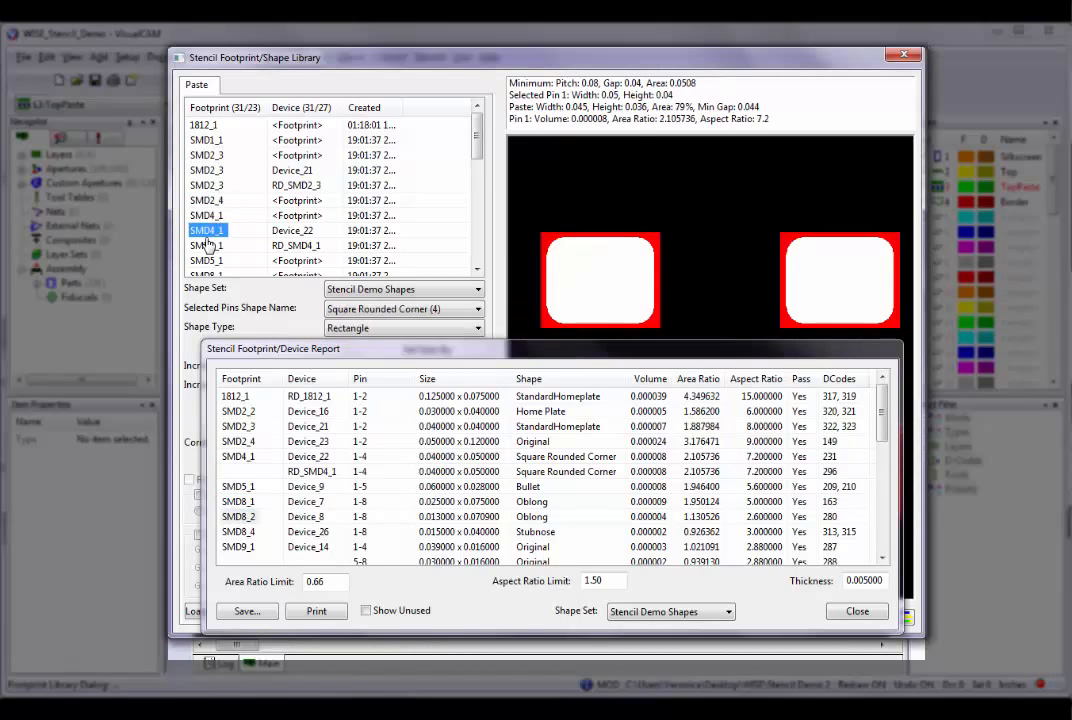
click(238, 531)
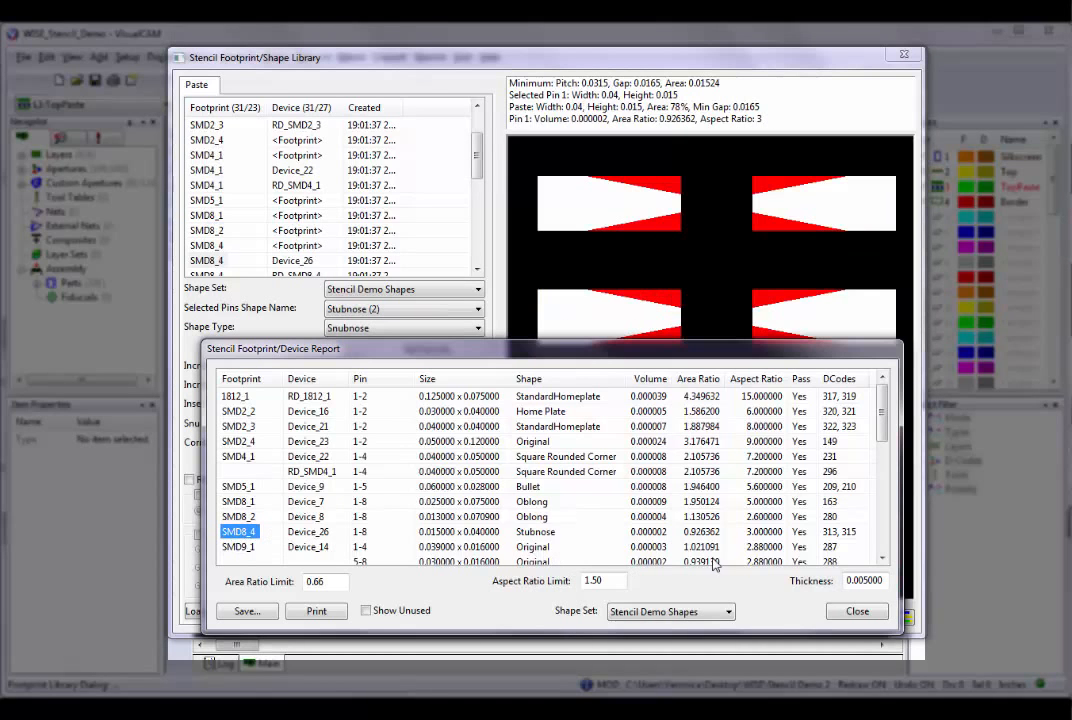
Examine the SMD9_1 and SMD17_1 report entries and their shapes in the preview, and close the footprint/device report.
drag(881, 418, 884, 460)
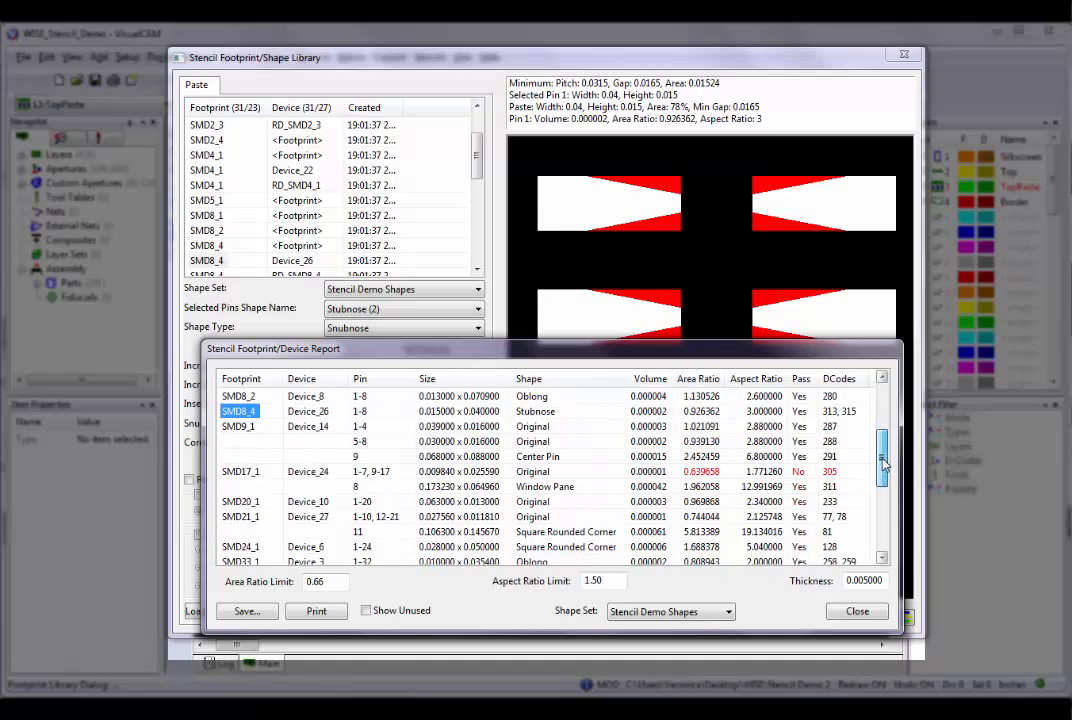
click(240, 427)
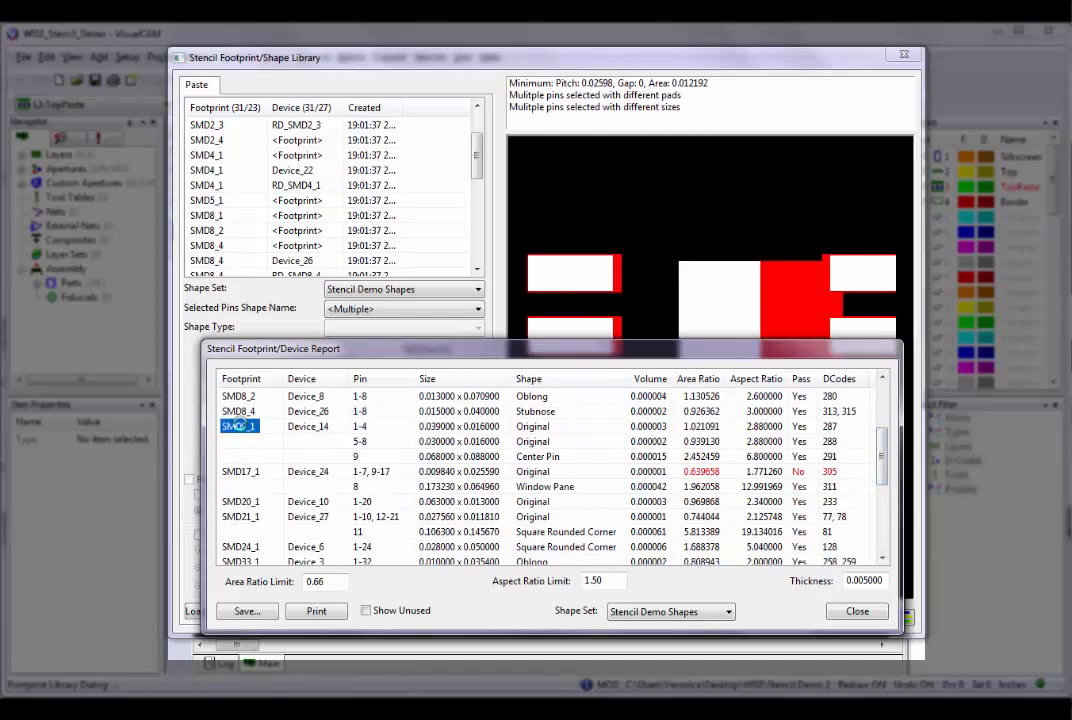
click(236, 474)
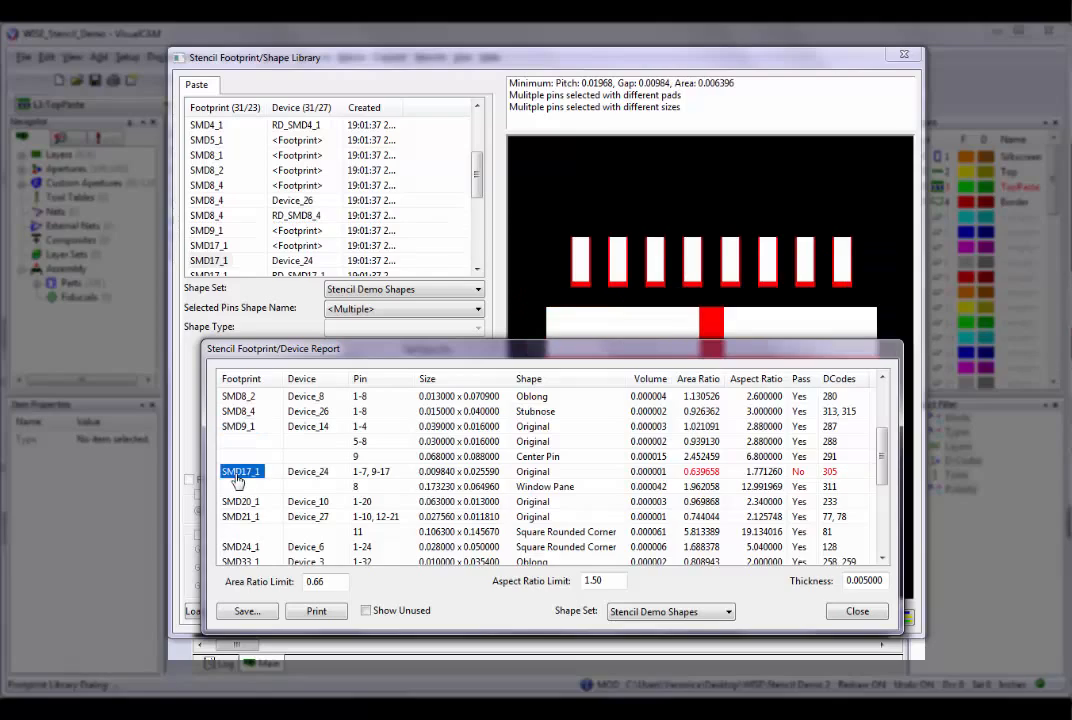
drag(565, 355, 563, 88)
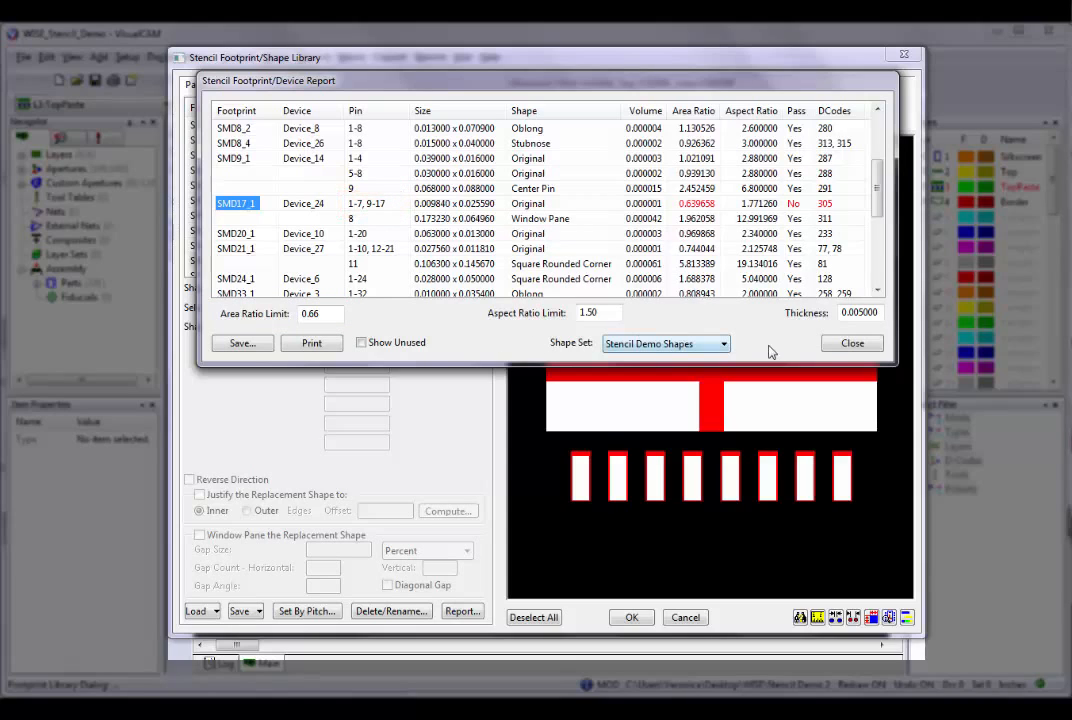
click(851, 344)
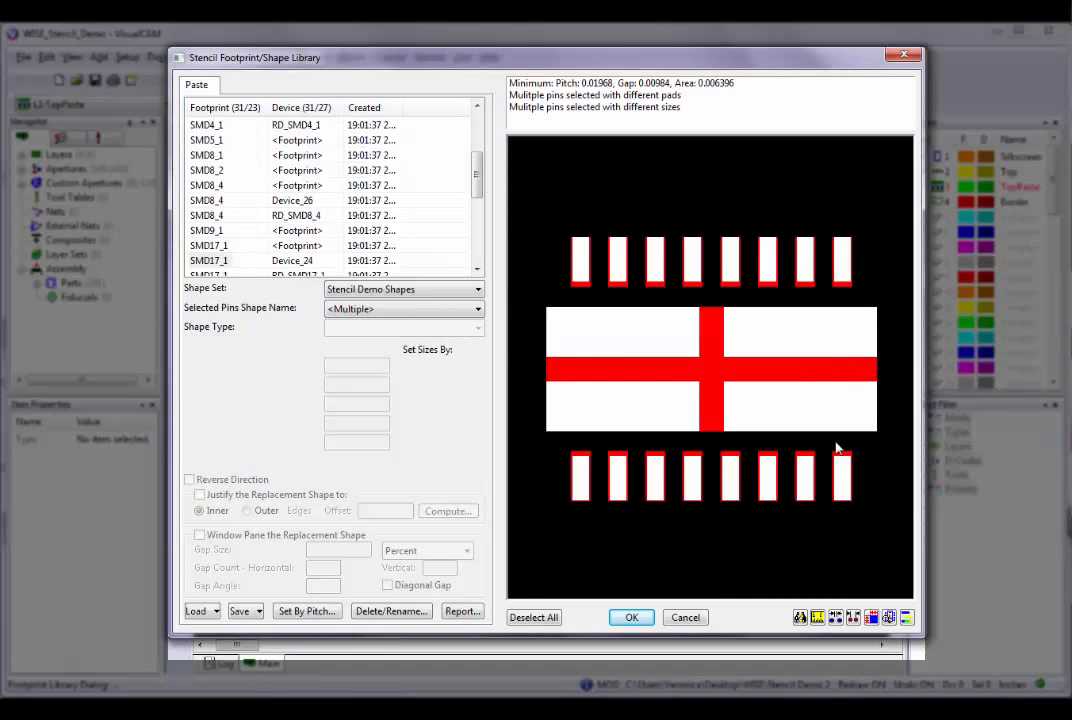
With pin numbers shown and centre pin 8 of SMD17_1 deselected, set the Original shape's Increase/Decrease Width to -5 percent.
click(888, 617)
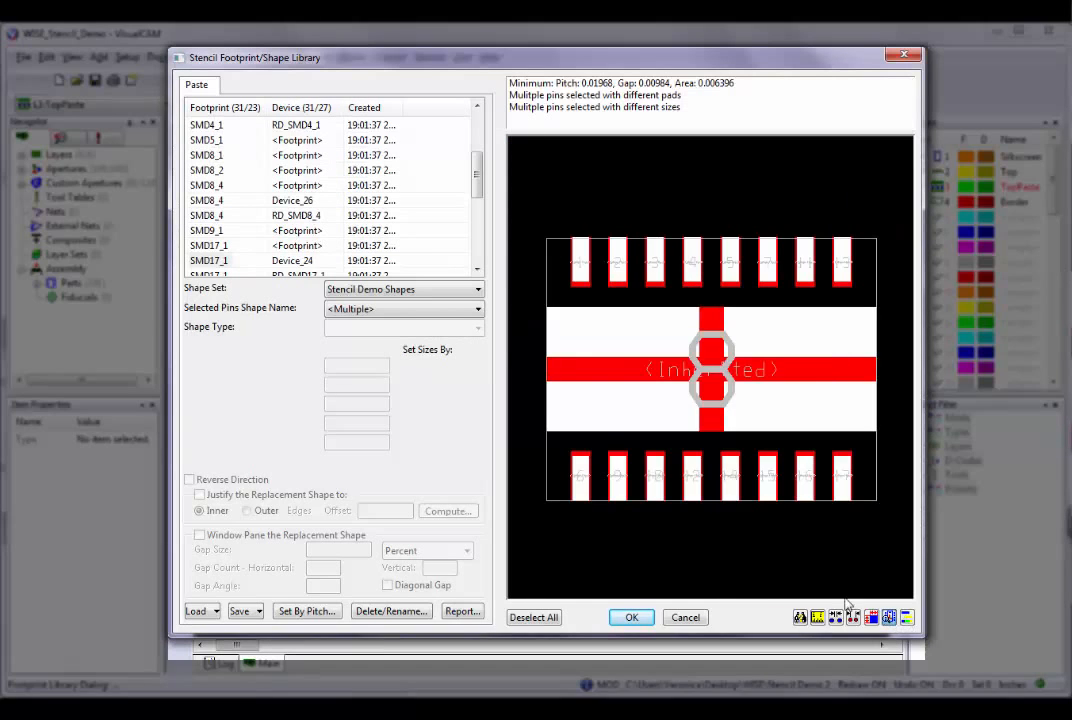
click(617, 420)
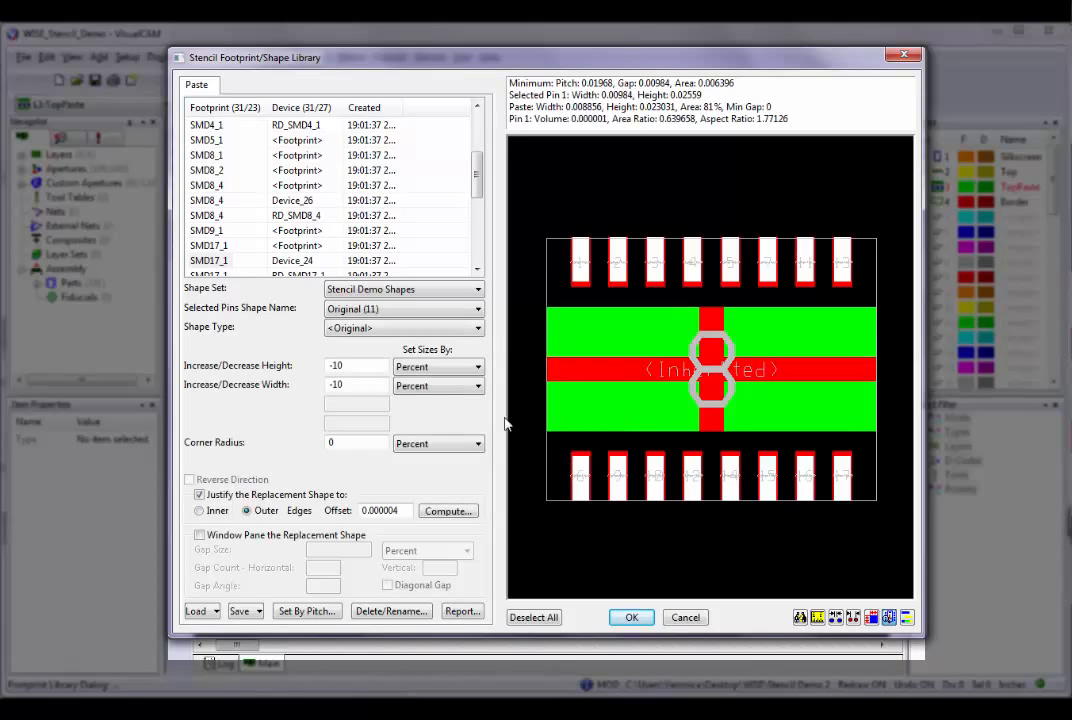
drag(364, 384, 324, 386)
text(-5)
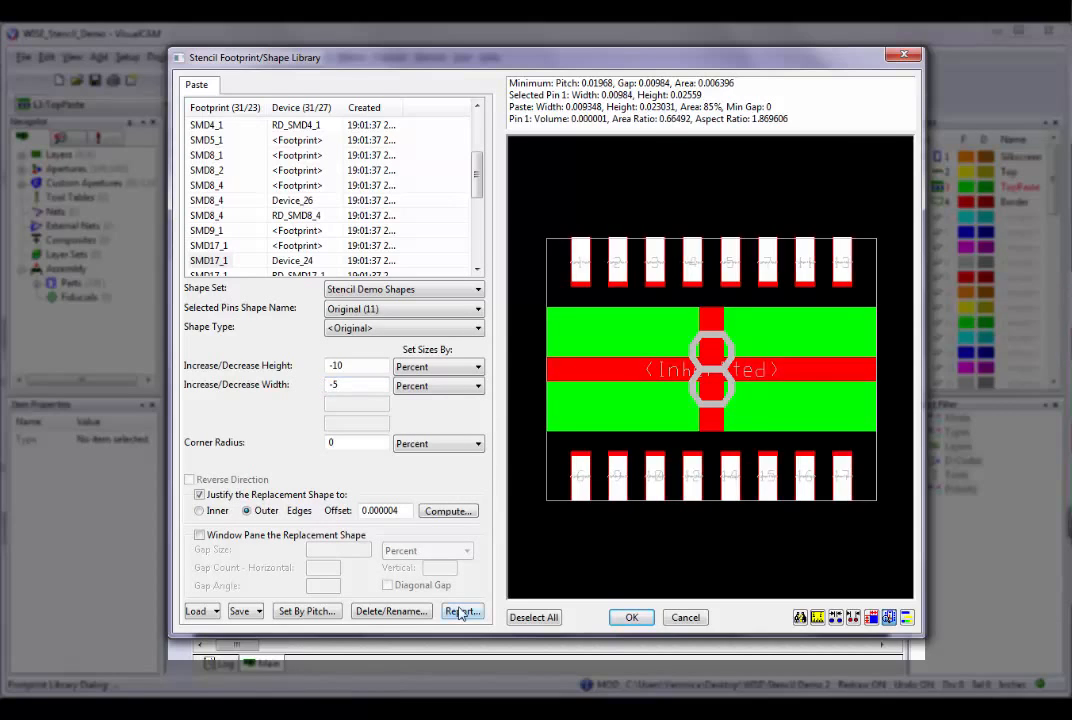
Check the SMD17_1 entry in the reopened footprint/device report, and close the report.
click(460, 612)
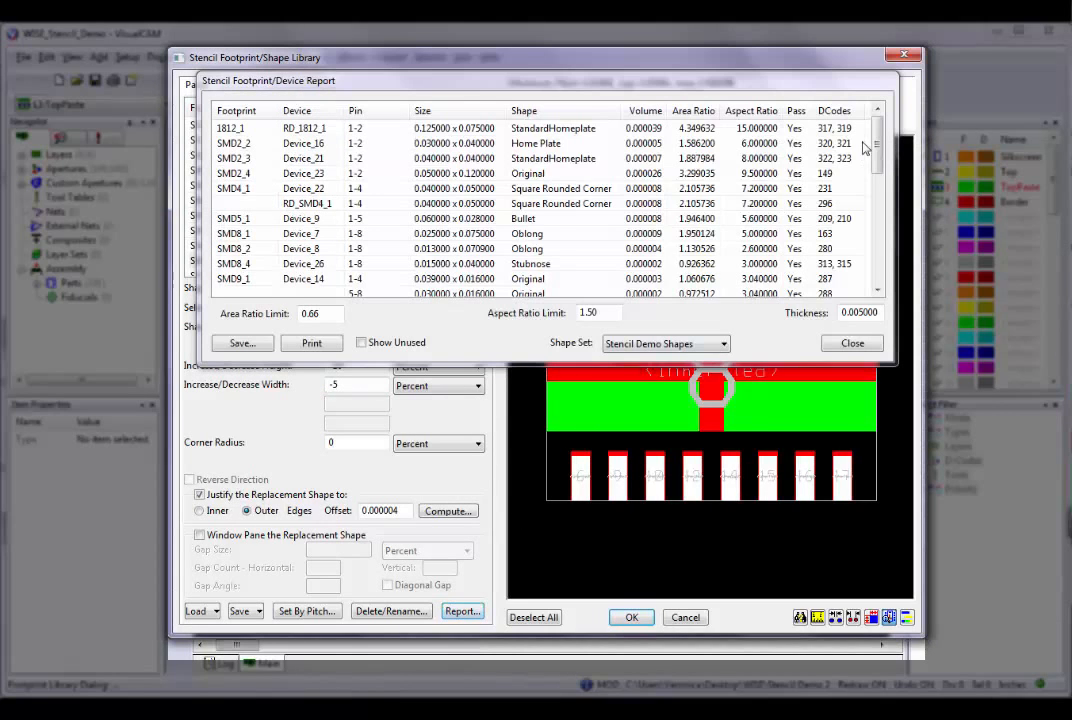
drag(876, 144, 877, 188)
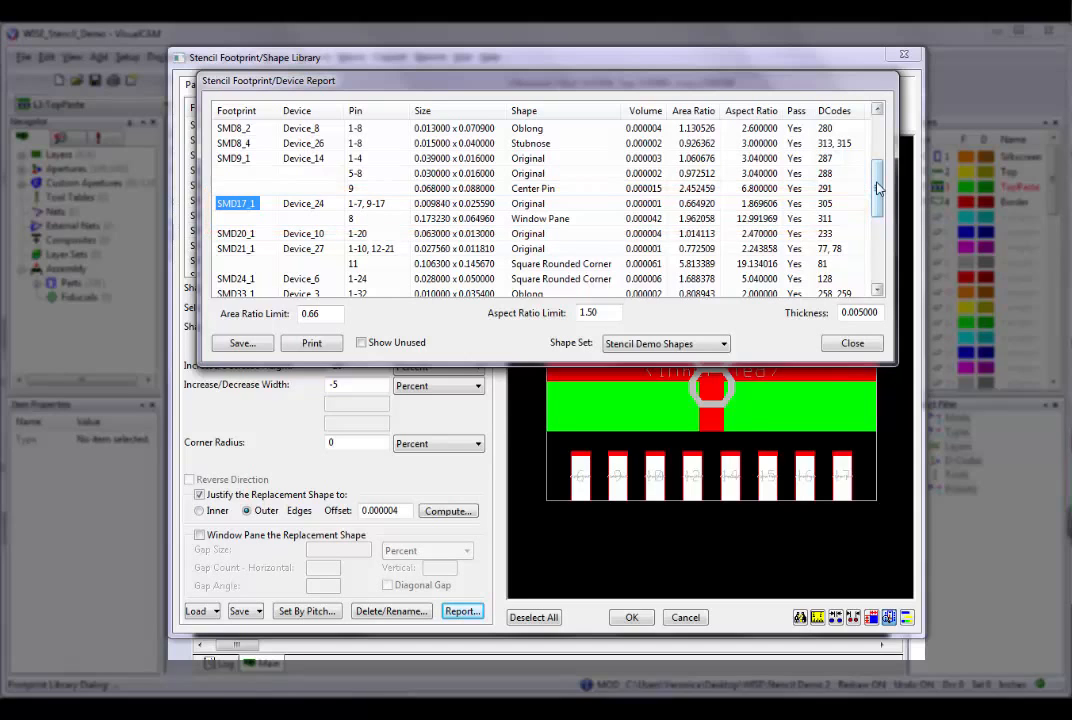
click(850, 344)
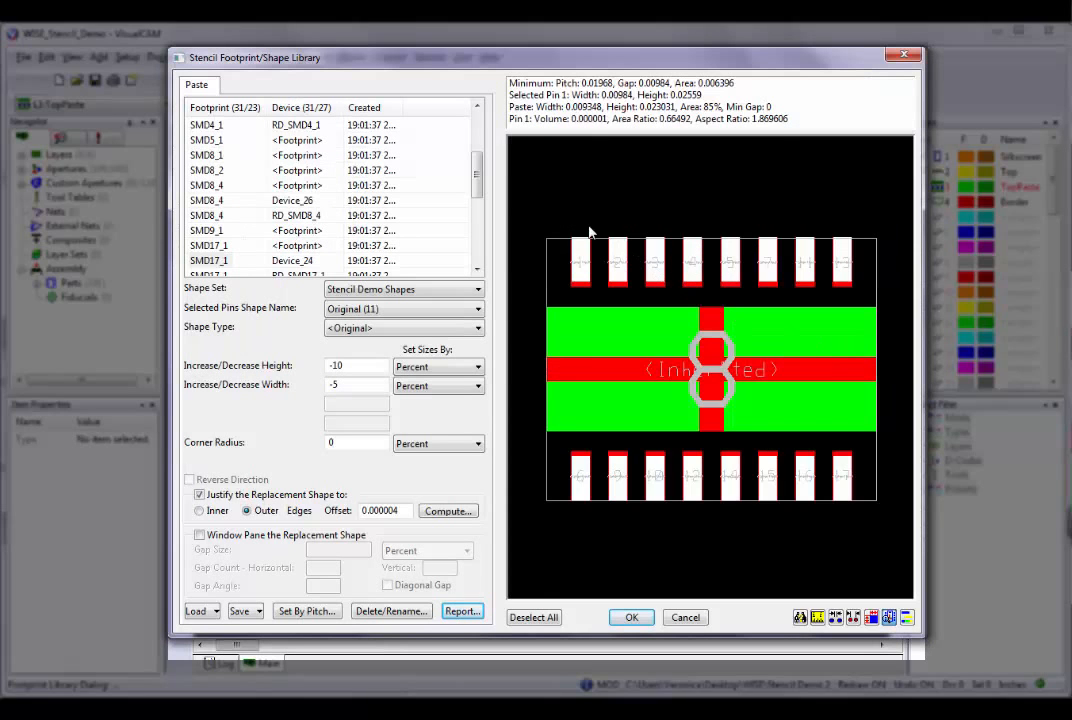
Examine the shapes of the library's footprints and devices from SMD1_1 through SMD8_2 in the preview.
drag(474, 186, 477, 122)
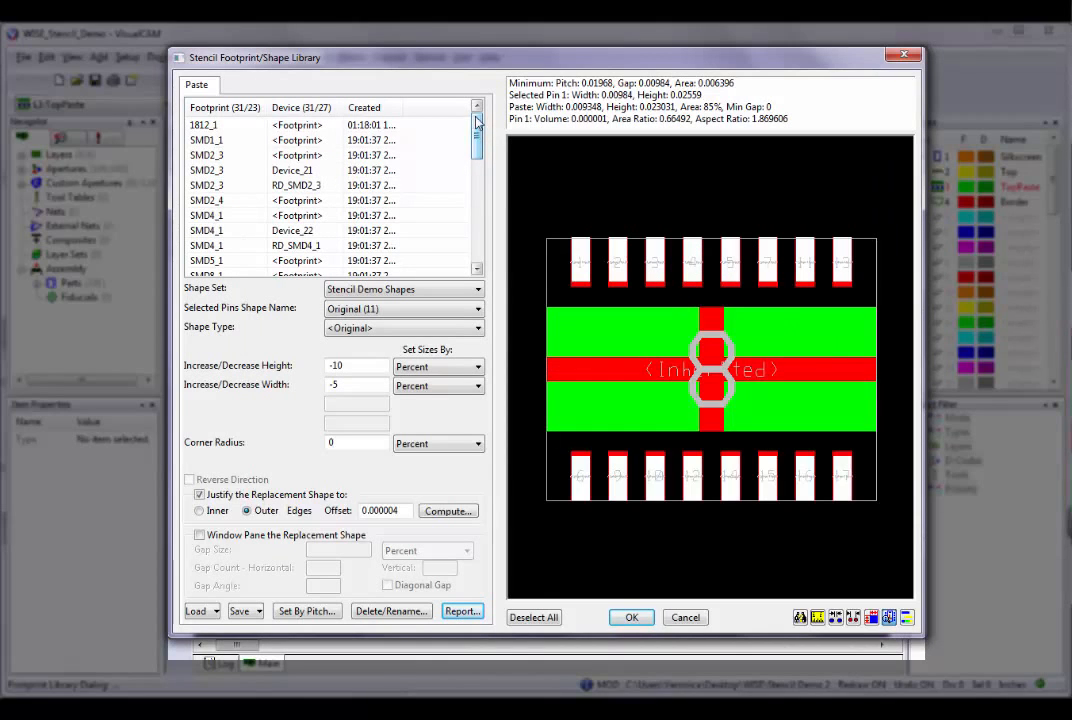
click(200, 140)
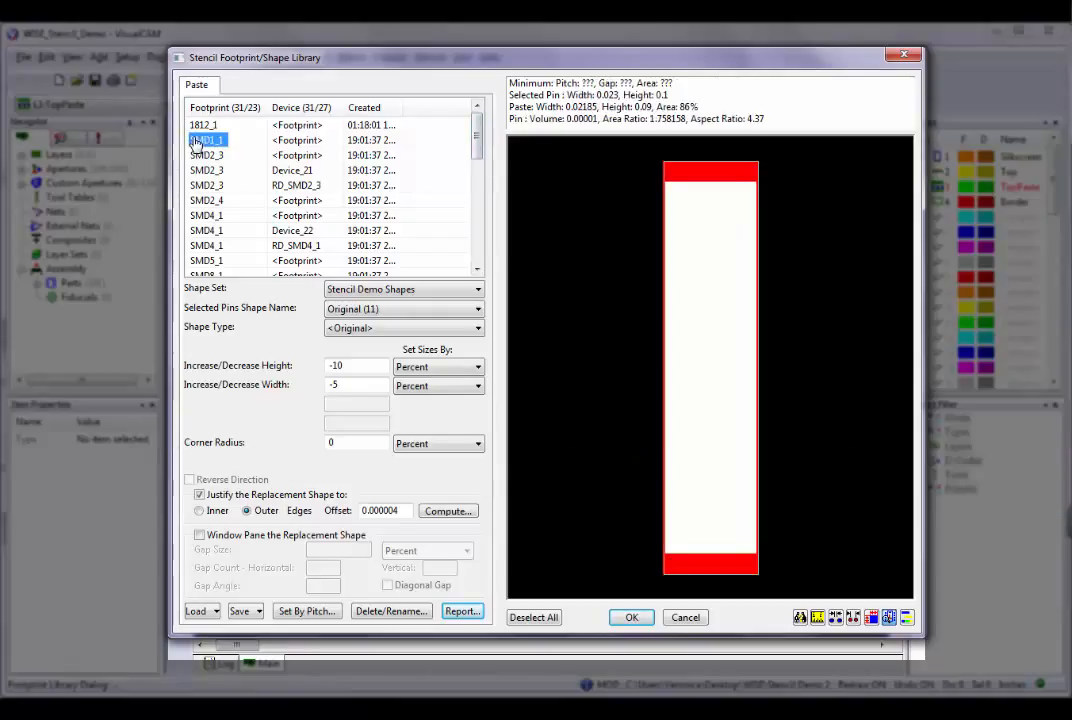
click(195, 171)
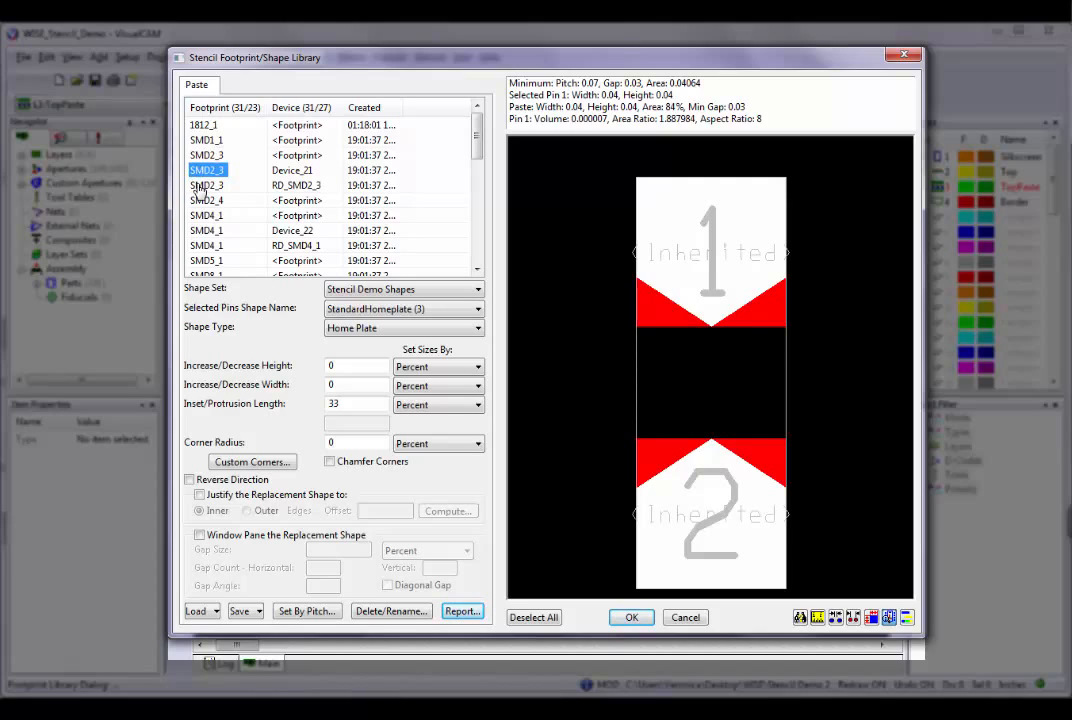
click(201, 187)
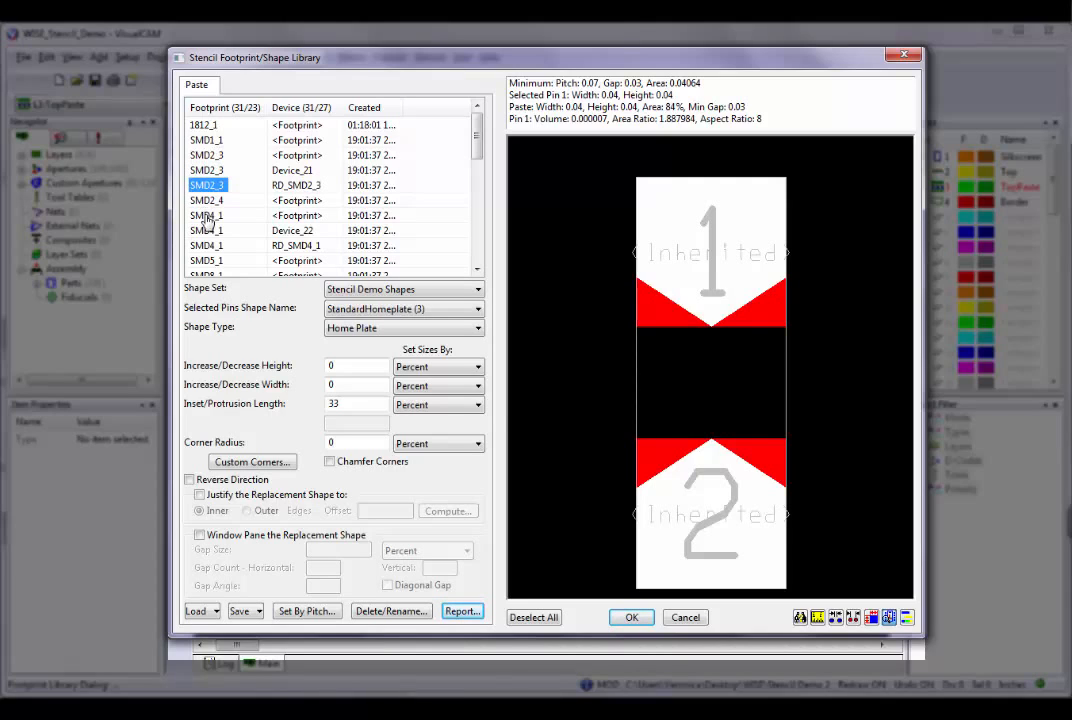
click(205, 231)
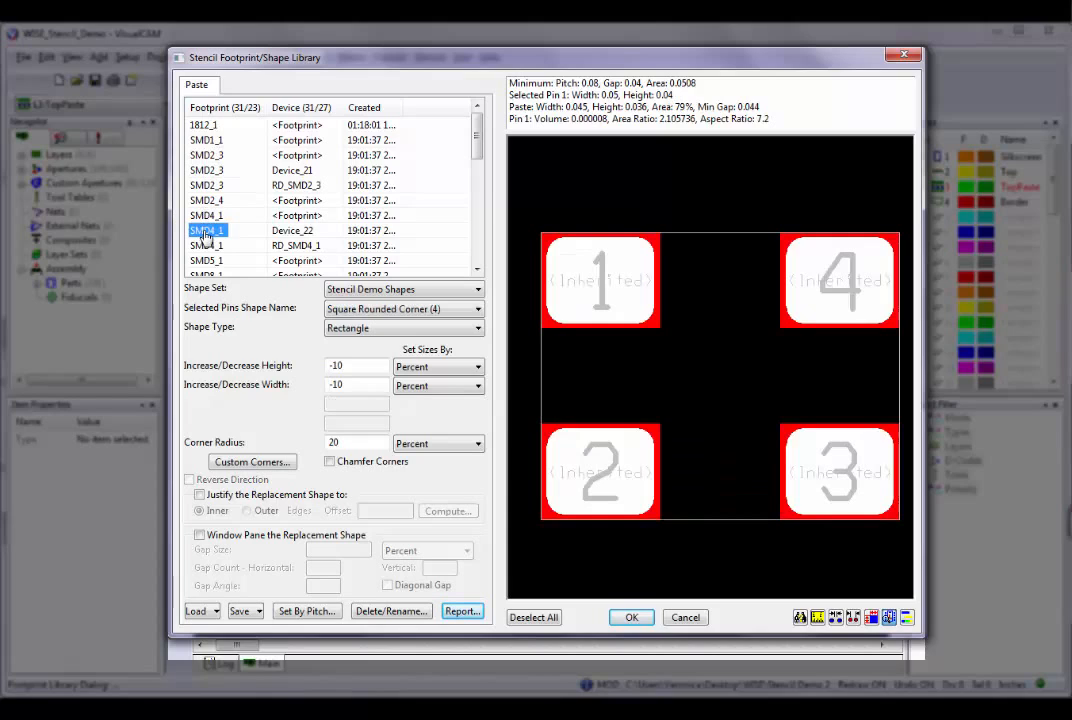
click(197, 245)
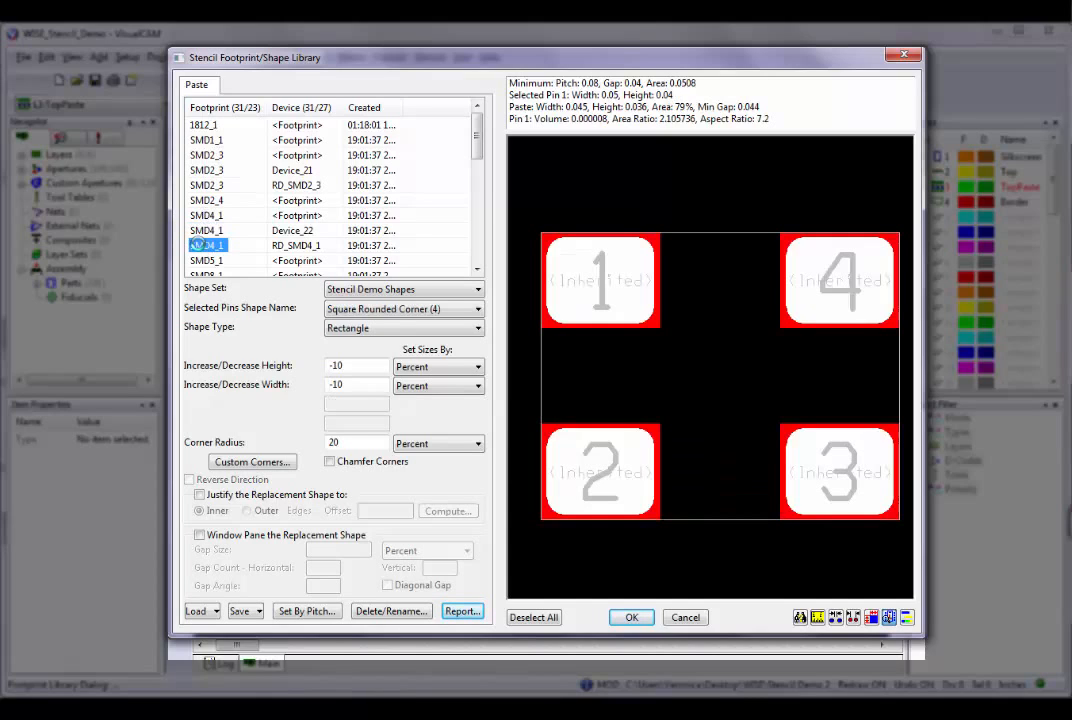
click(205, 260)
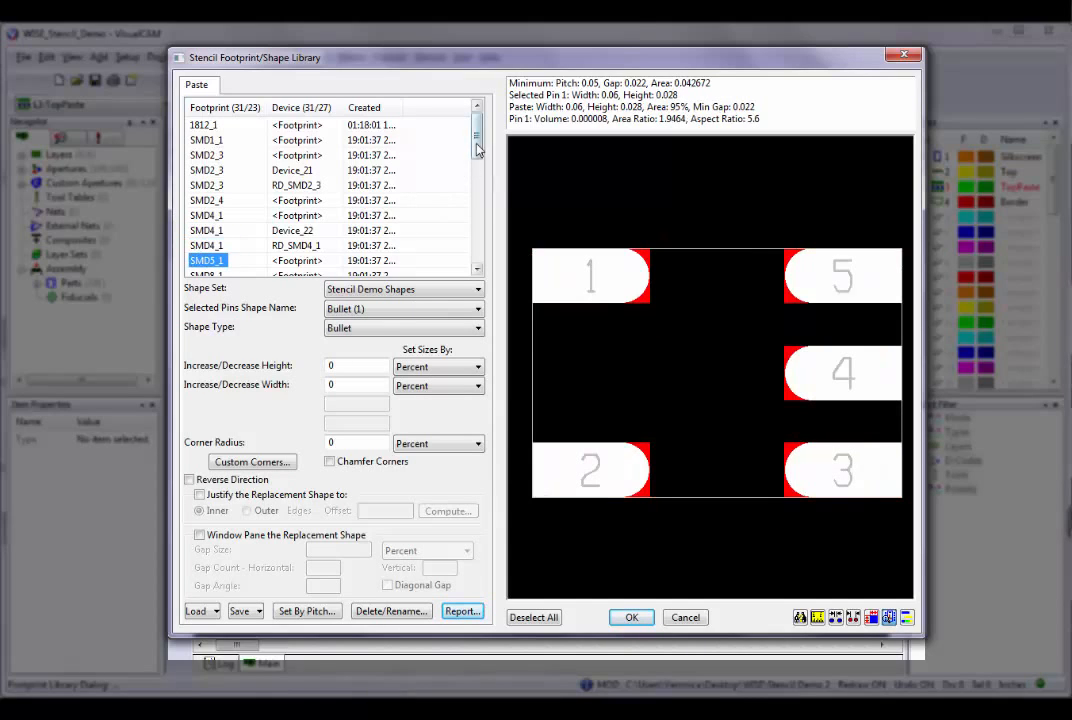
drag(476, 148, 481, 180)
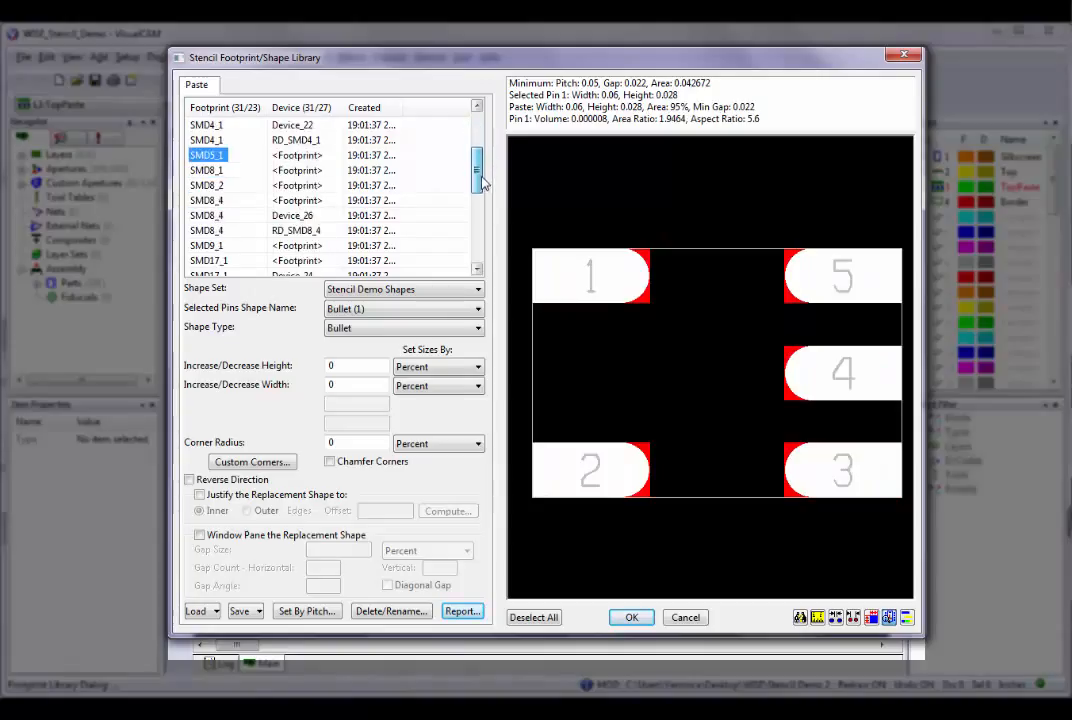
click(218, 171)
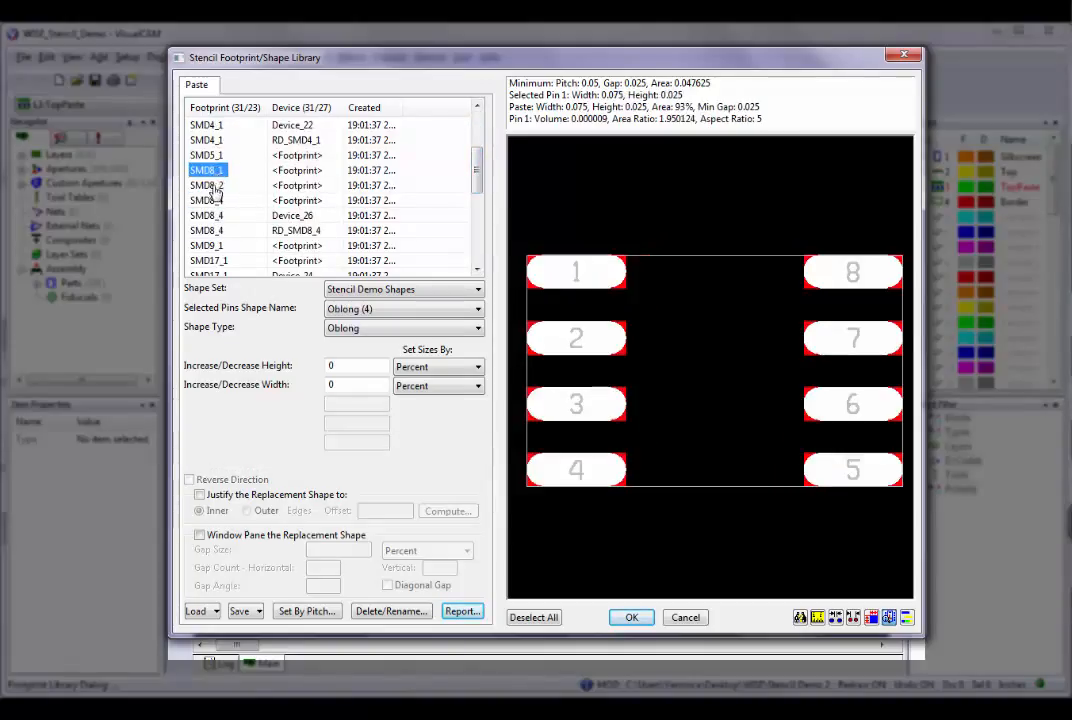
click(212, 186)
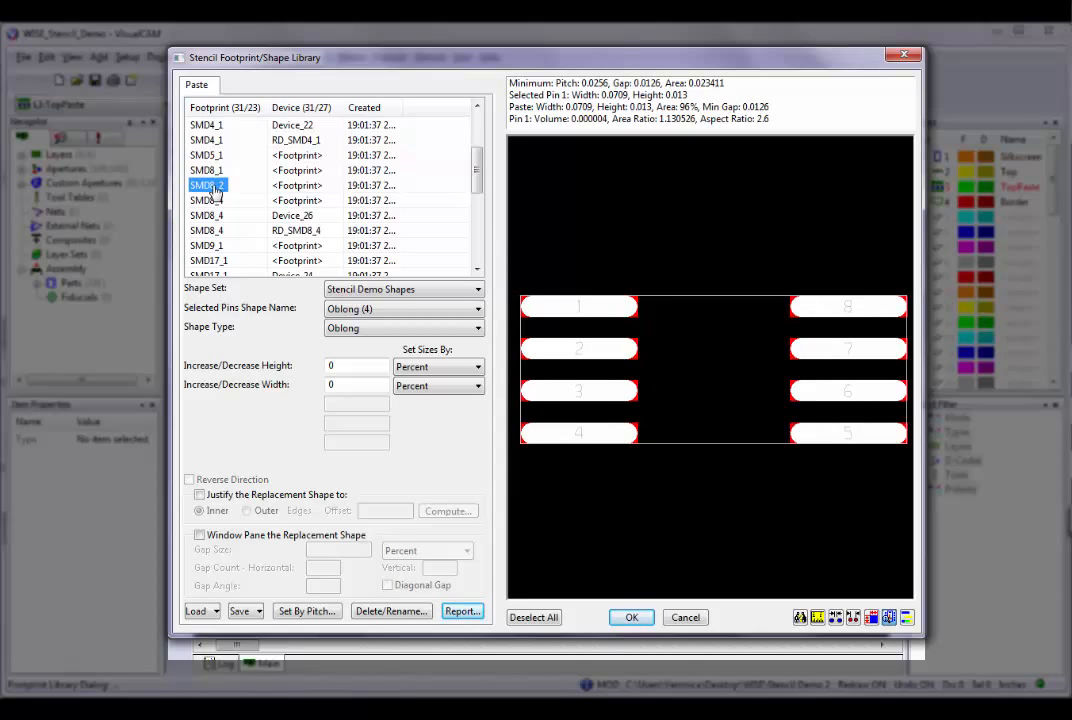
Create a new shape name Stubnose2 for the pins of the SMD8_4 footprint.
click(212, 201)
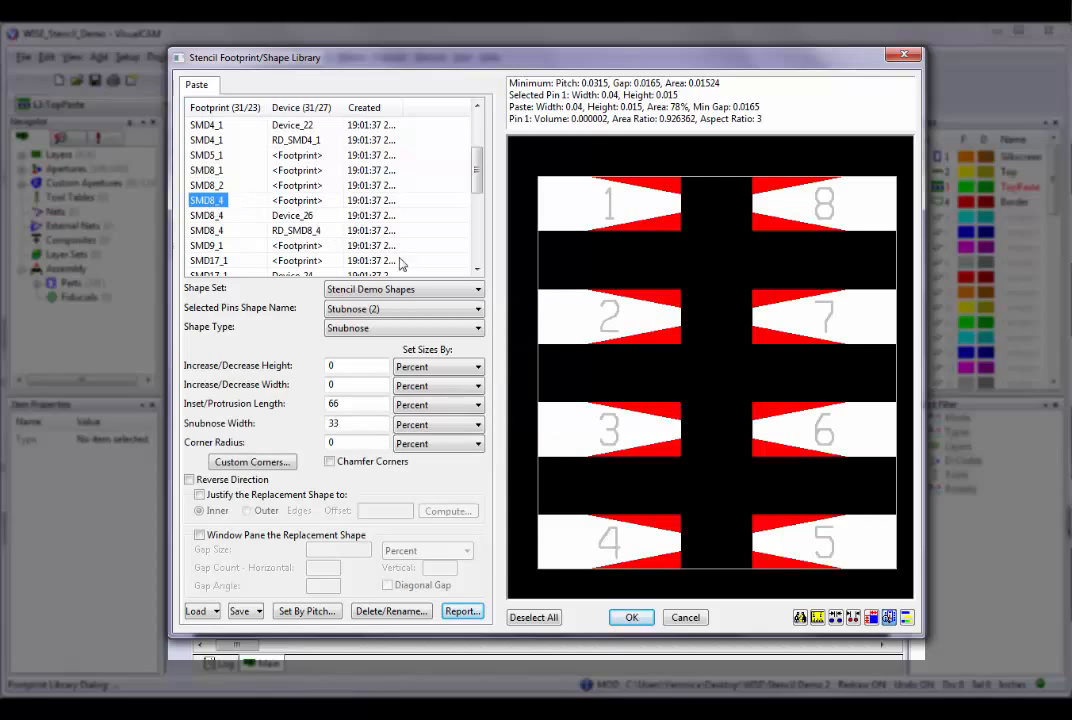
click(478, 309)
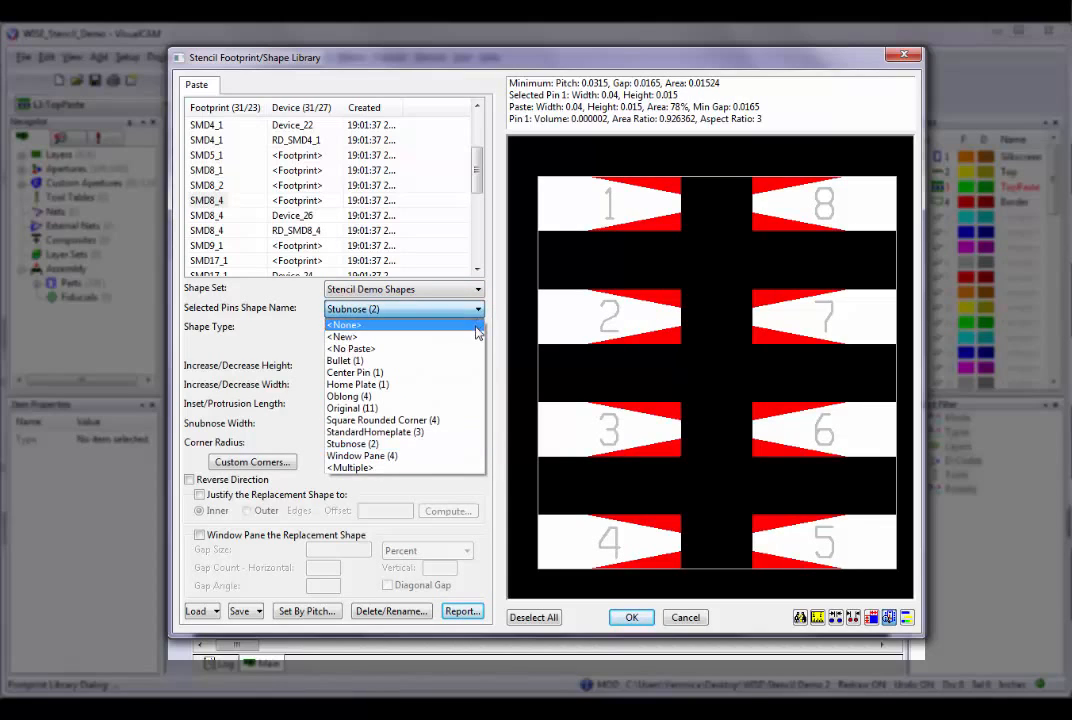
click(477, 338)
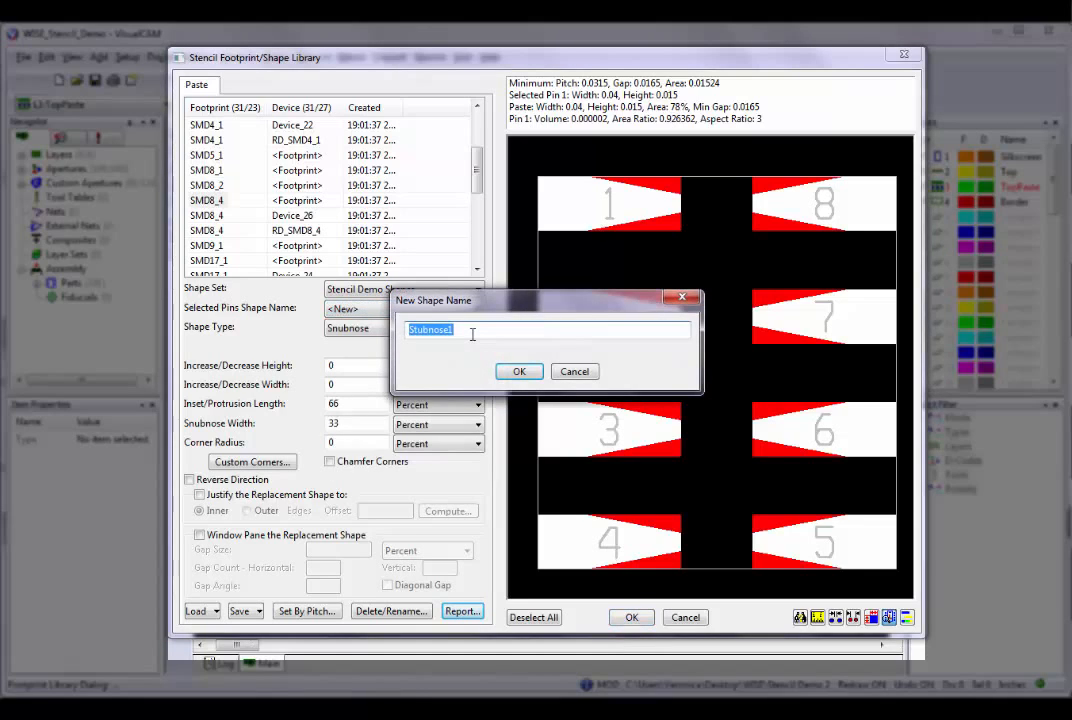
click(477, 329)
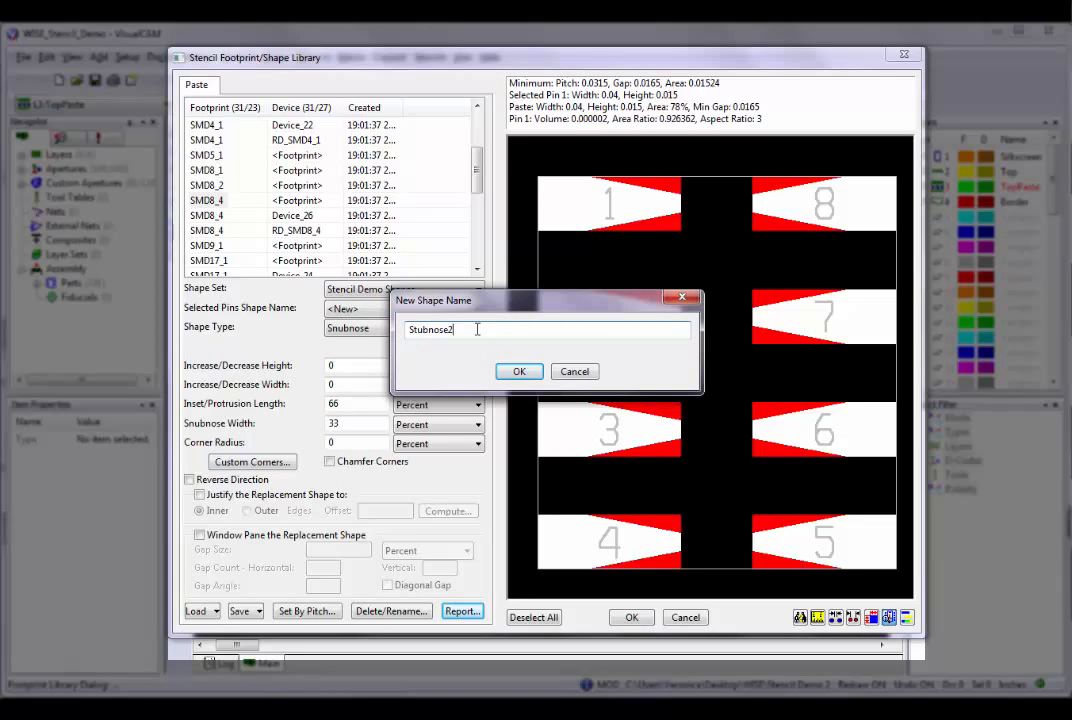
click(515, 371)
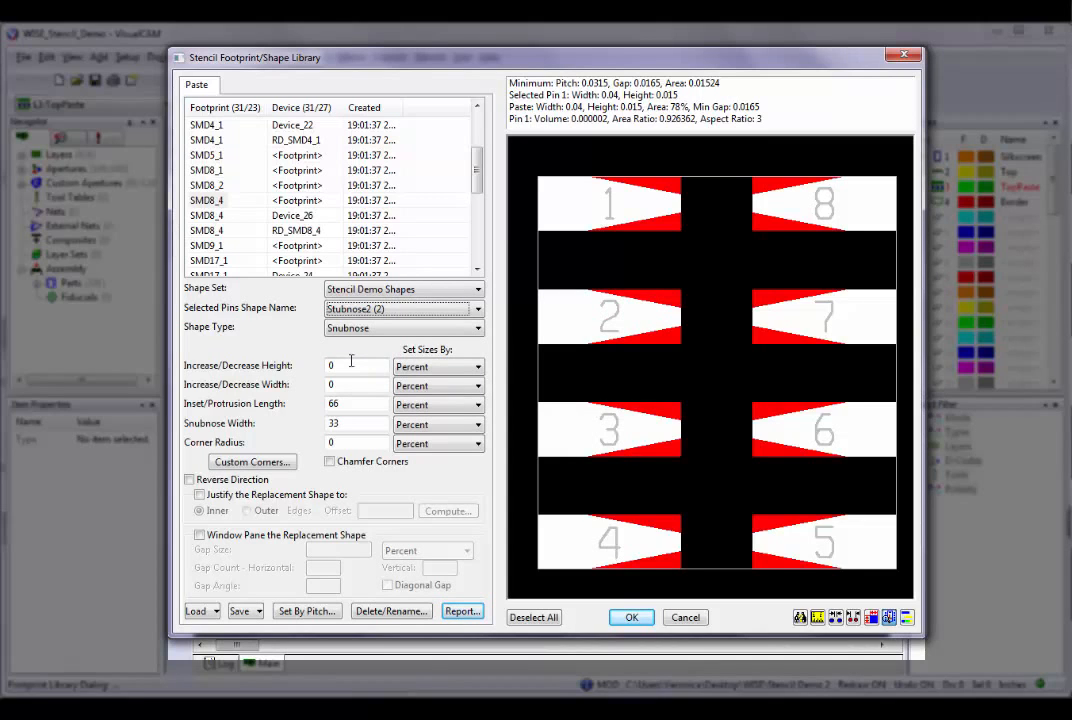
Set the Increase/Decrease Height of Stubnose2 to 10 percent and accept applying the change to the other device.
drag(351, 362, 316, 369)
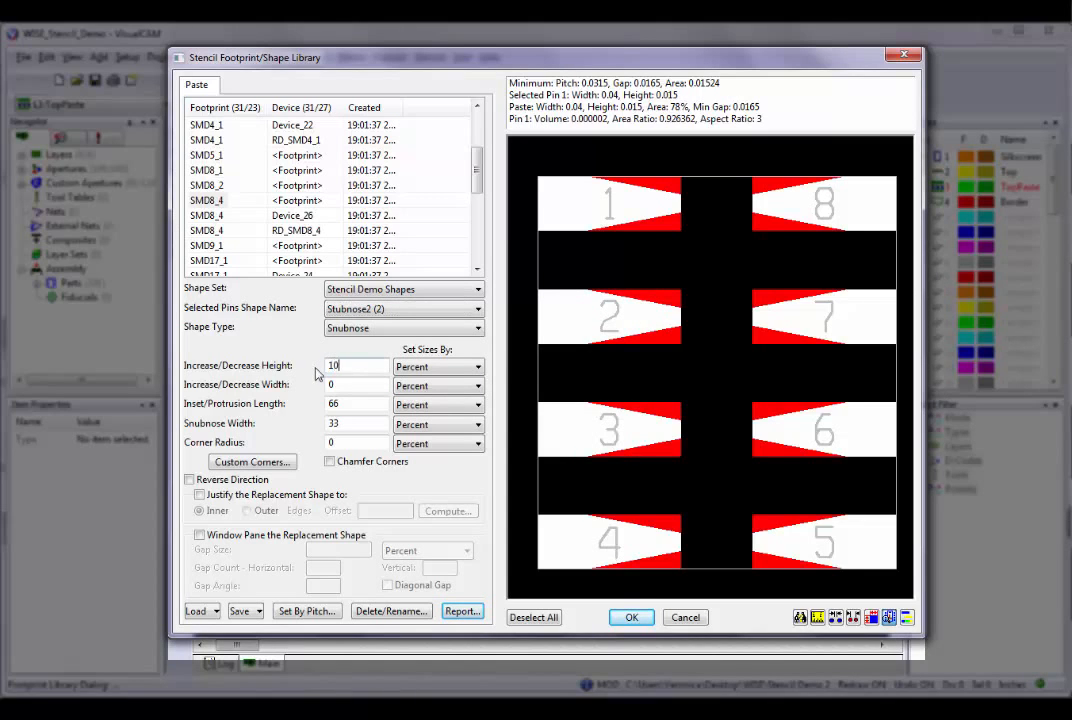
text(10)
key(Tab)
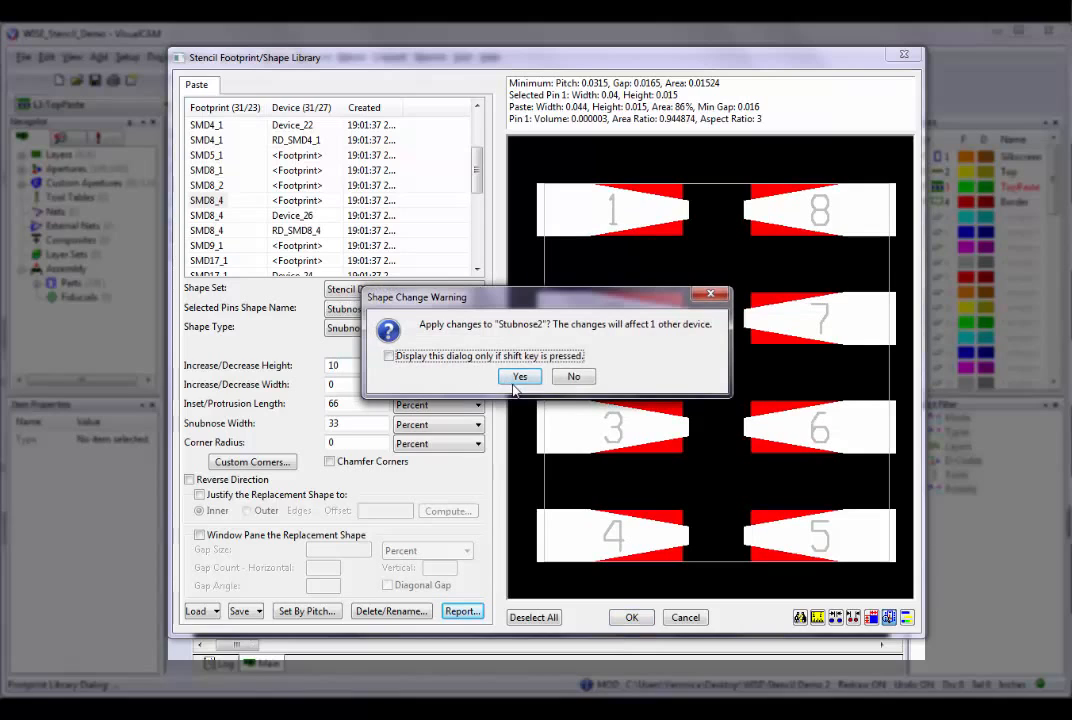
click(518, 378)
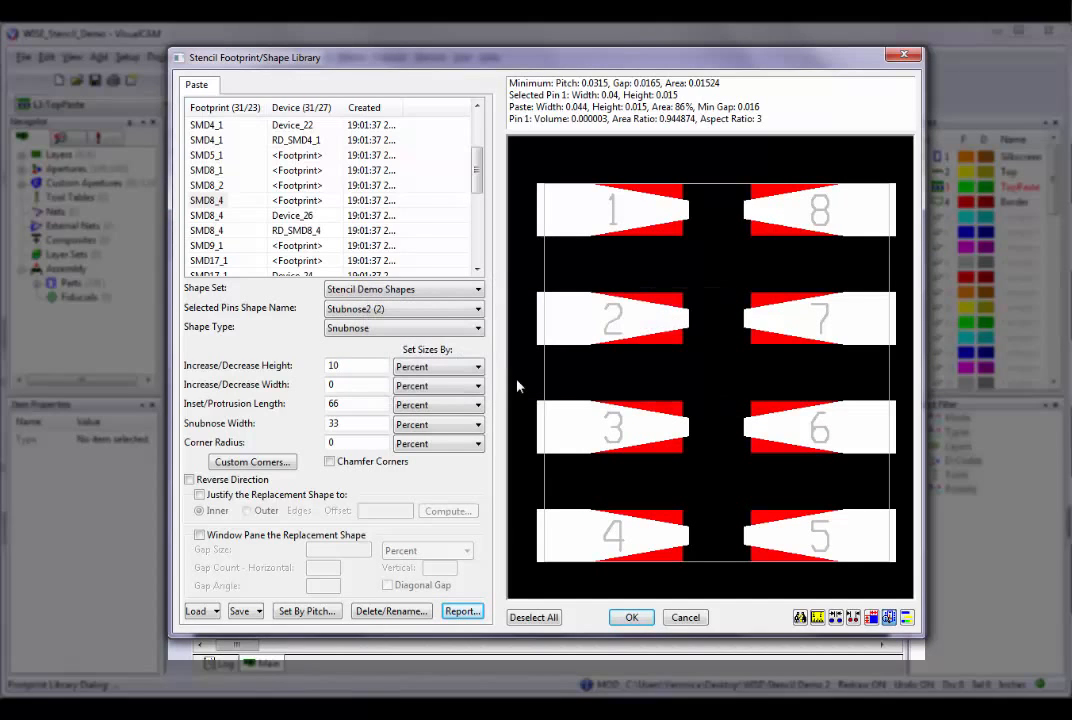
Set the Increase/Decrease Height of Stubnose2 back to 0 percent.
drag(358, 366, 319, 366)
text(0)
key(Tab)
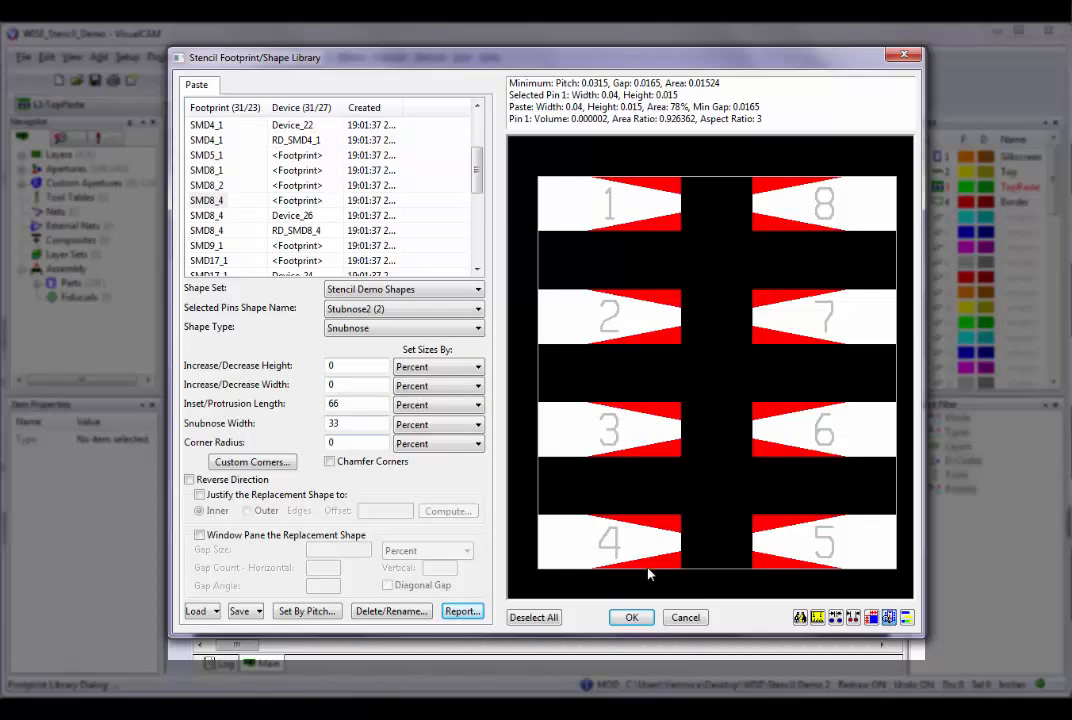
Apply the footprint library changes to the design and confirm the permanent removal of the deleted used footprints.
click(632, 618)
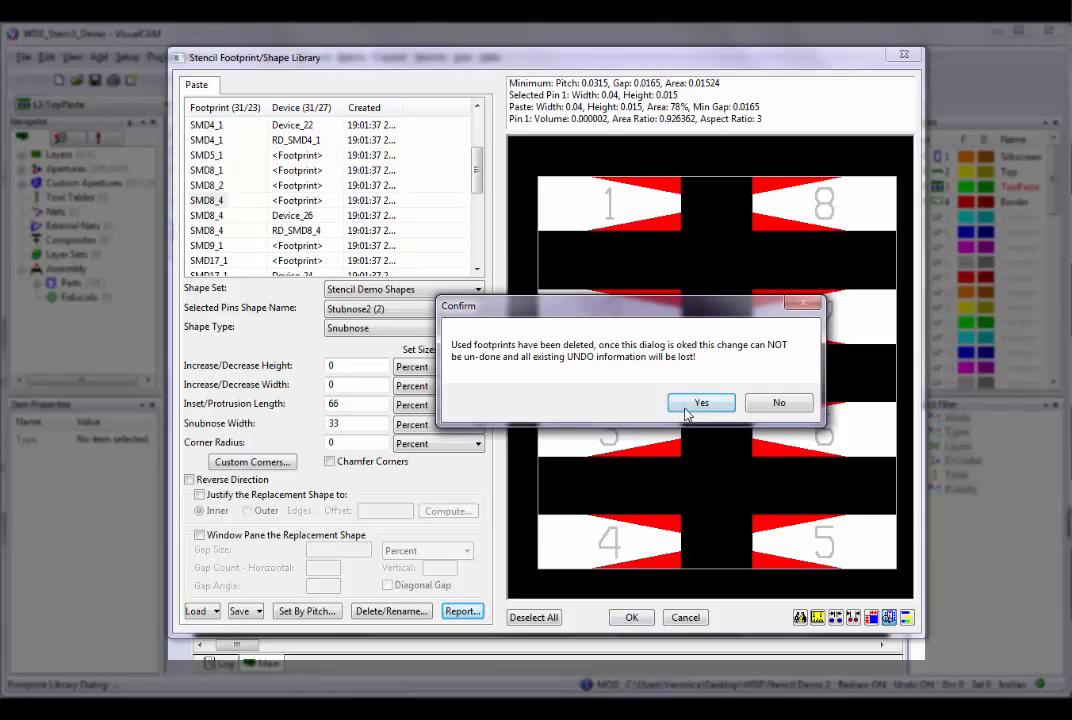
click(694, 403)
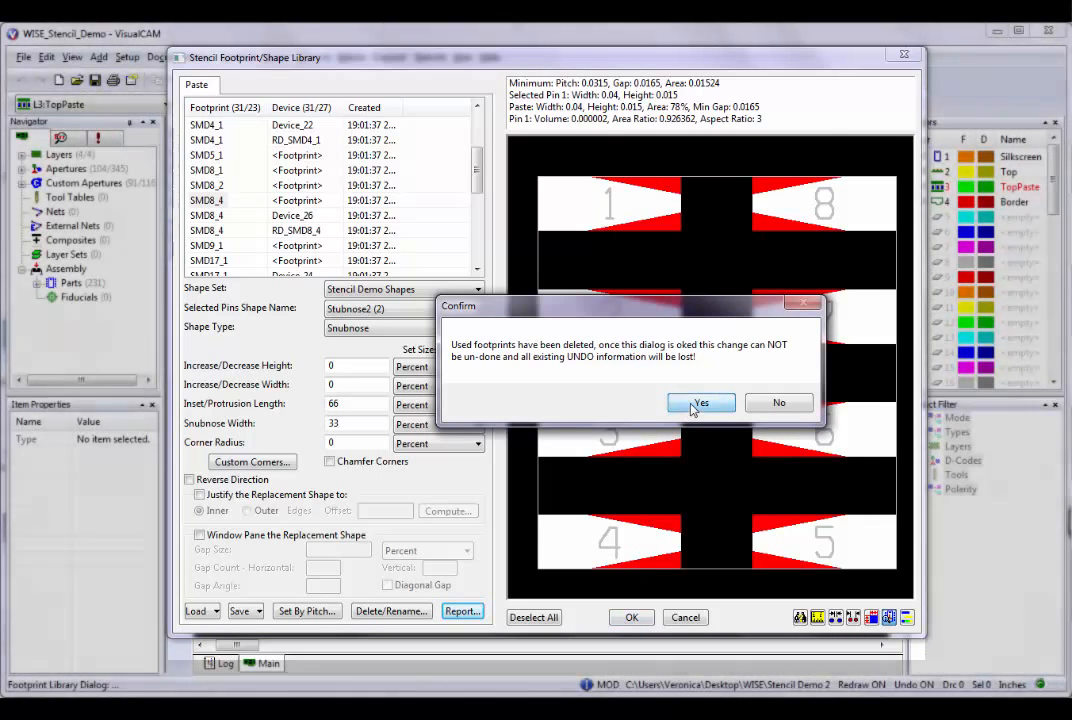
key(Home)
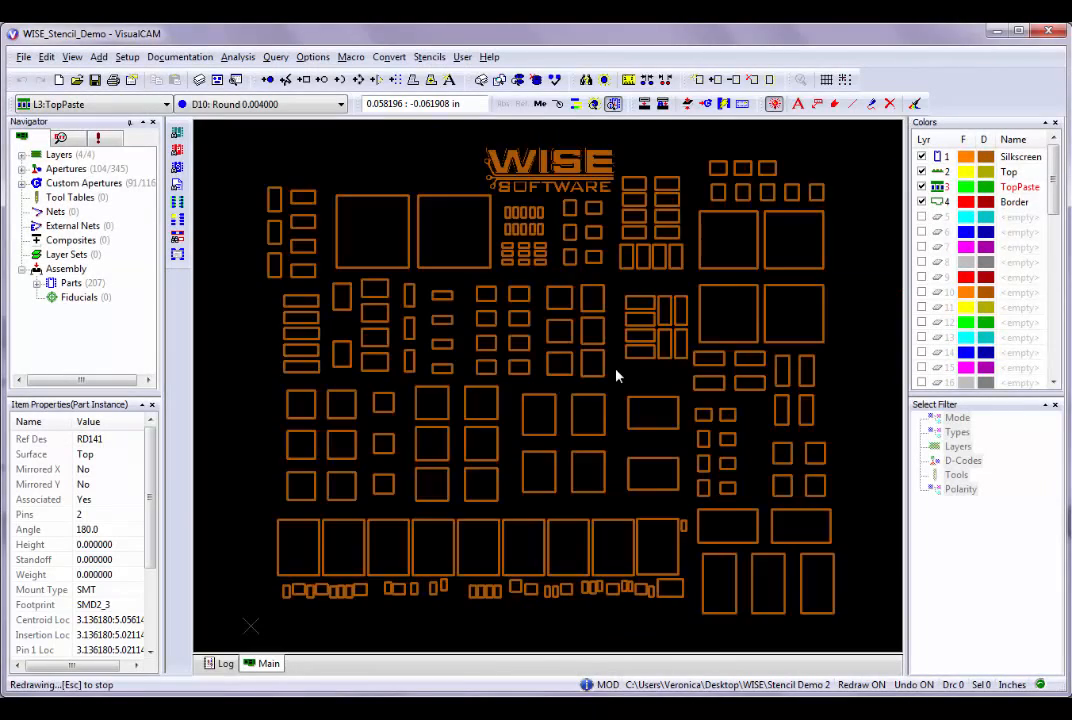
Reopen the stencil footprint/shape library and examine SMD4_1, SMD21_1, SMD33_1, SMD44_1 and SMD48_1, with pin numbers shown from SMD21_1 on.
click(177, 203)
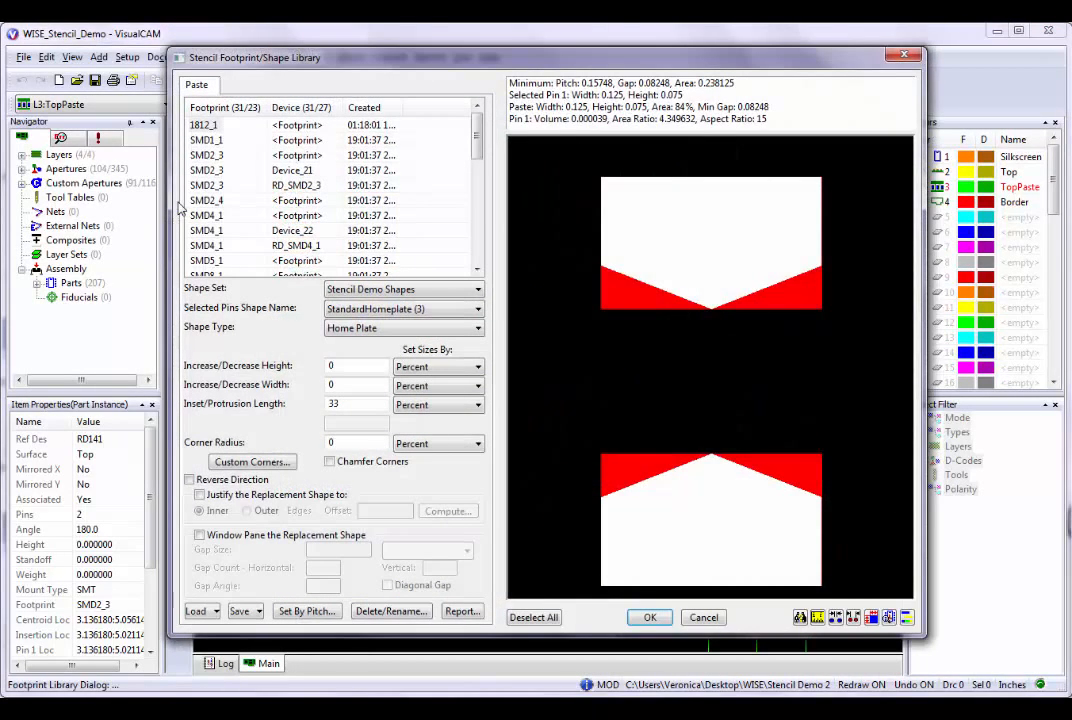
click(211, 246)
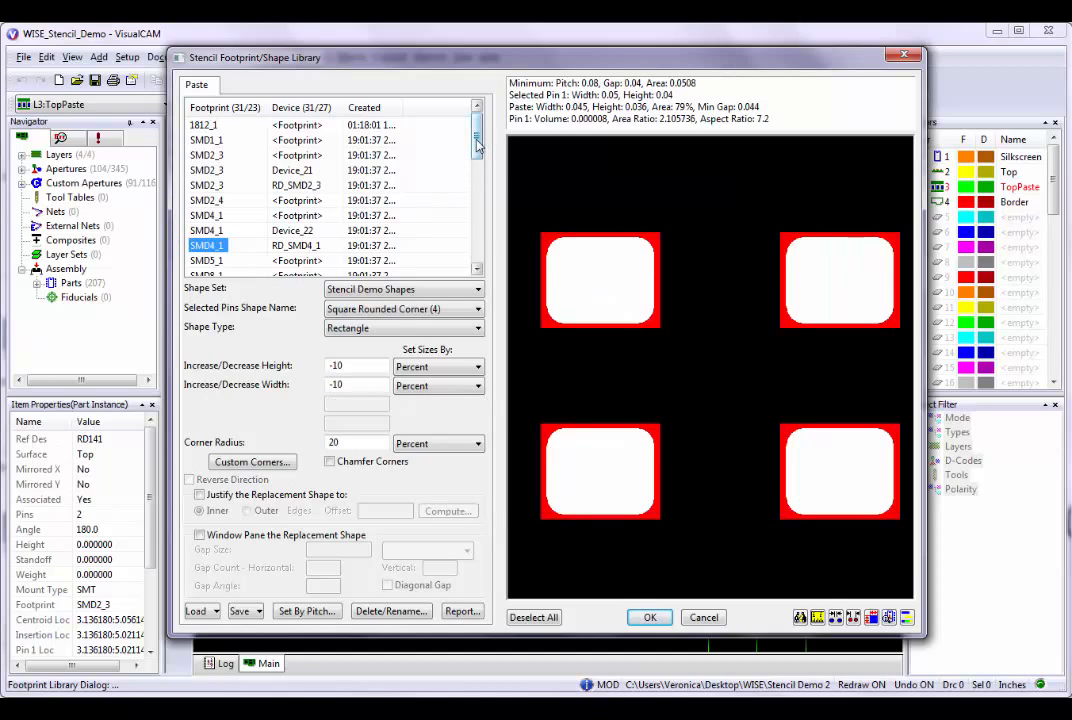
drag(478, 147, 480, 212)
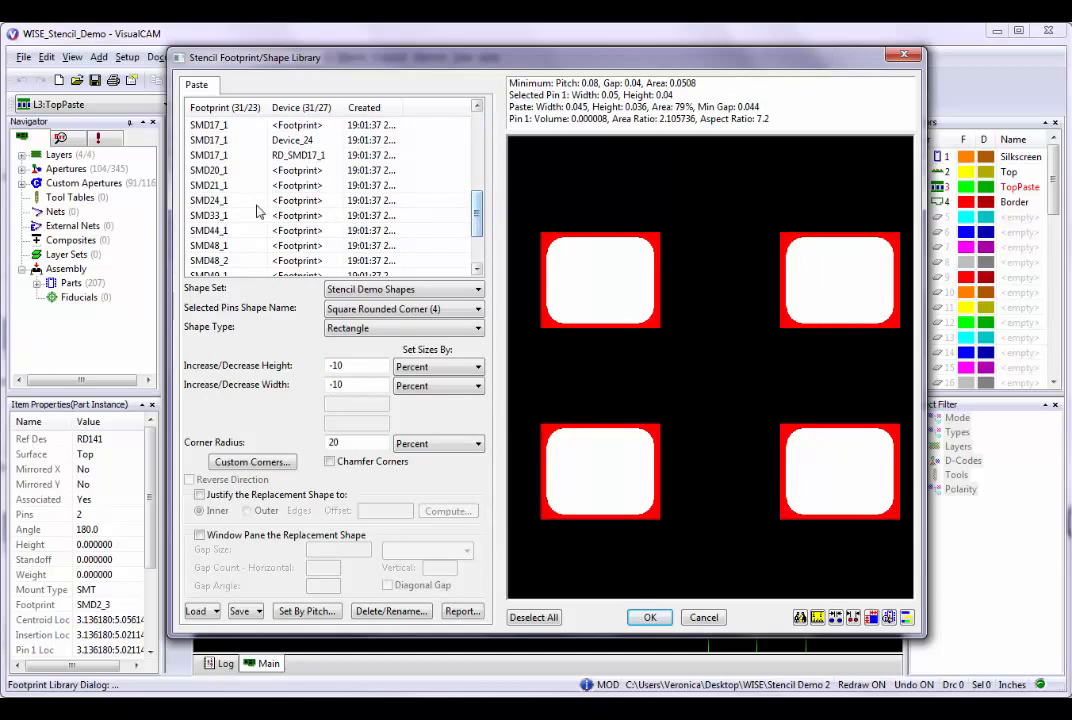
click(220, 186)
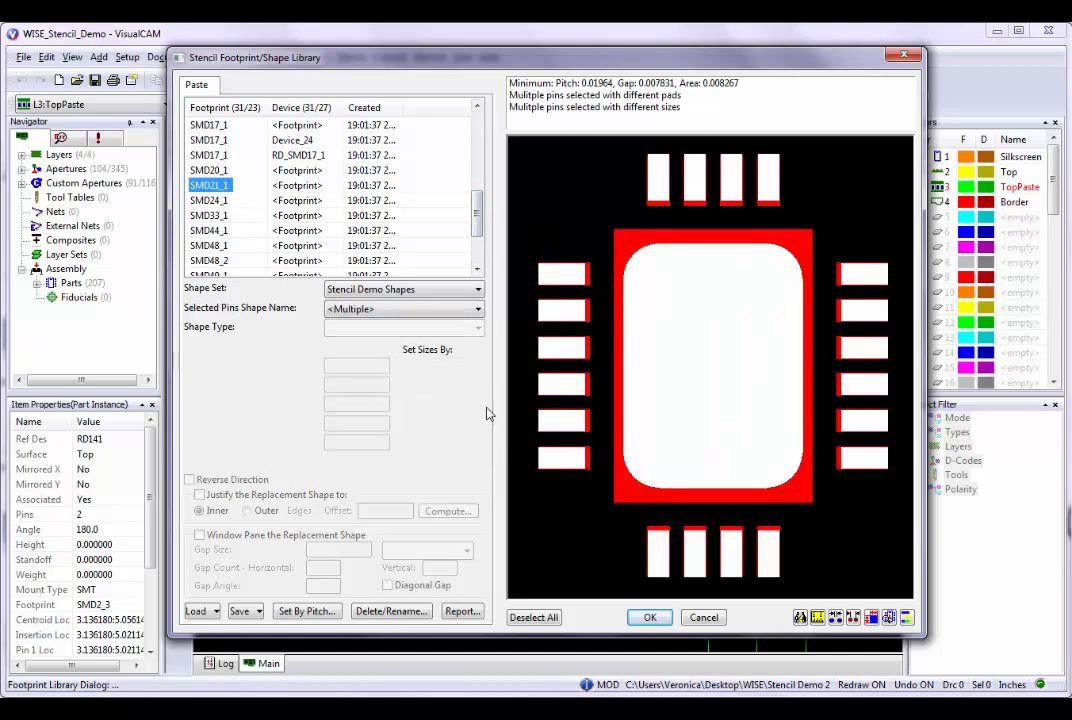
click(888, 618)
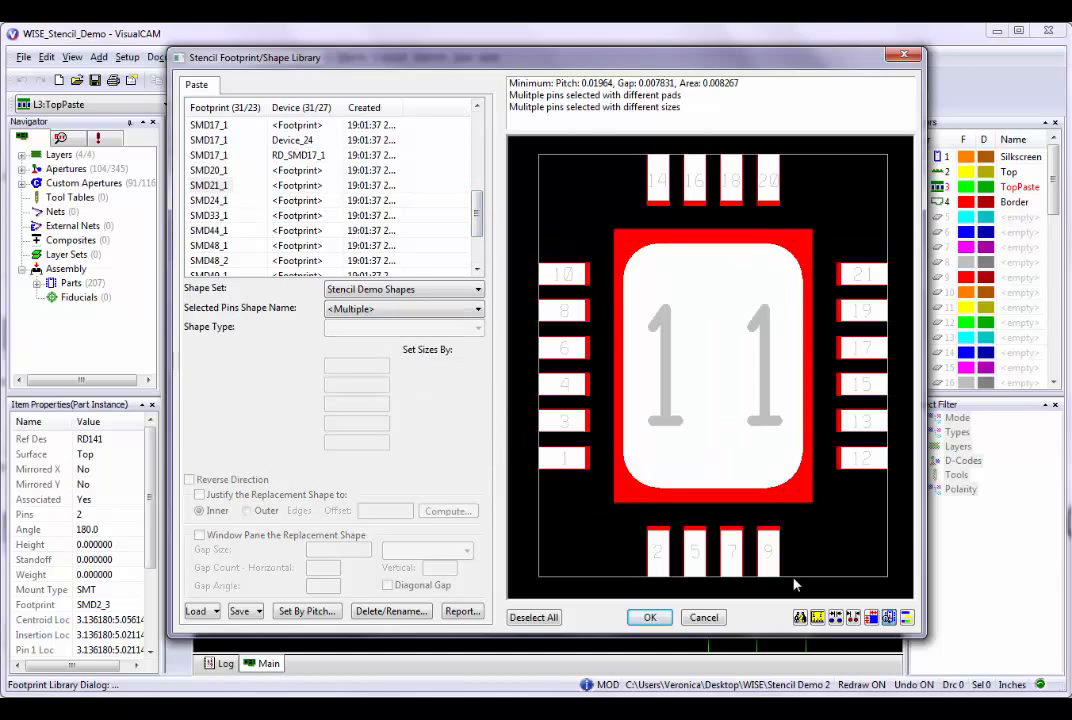
click(215, 217)
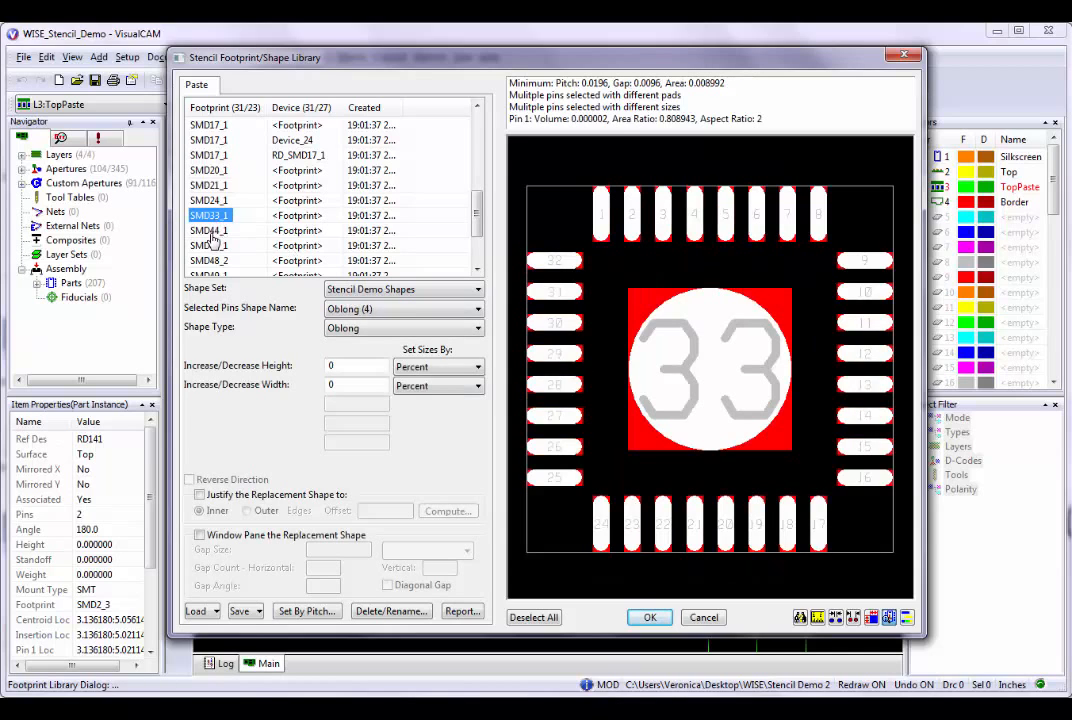
click(211, 232)
click(211, 246)
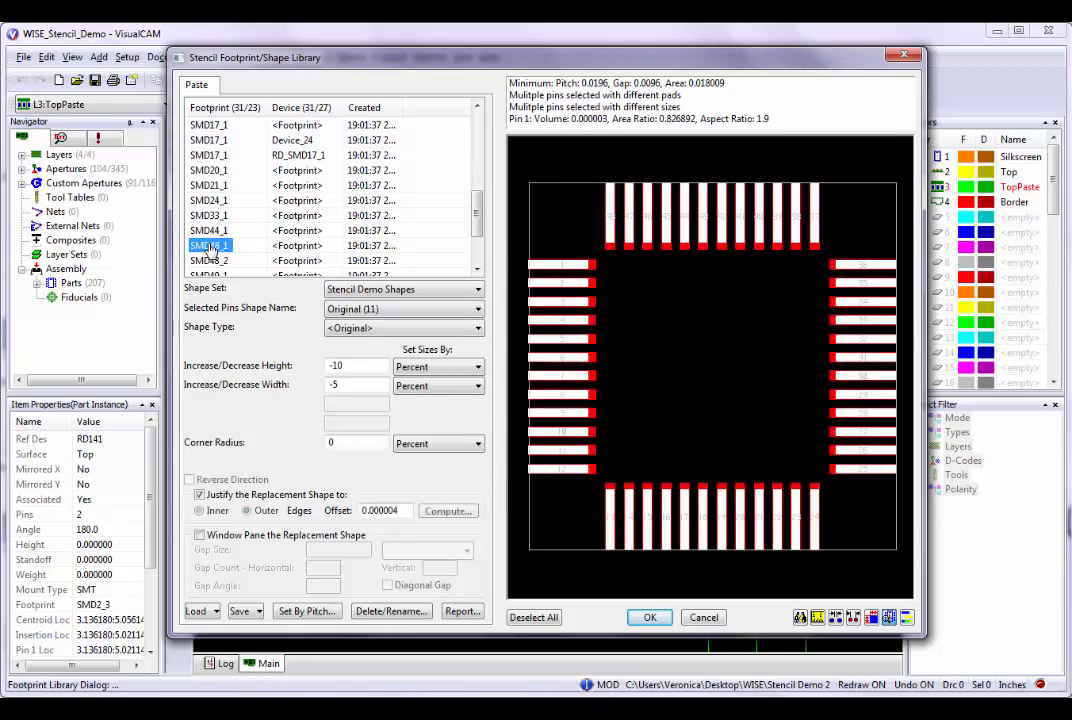